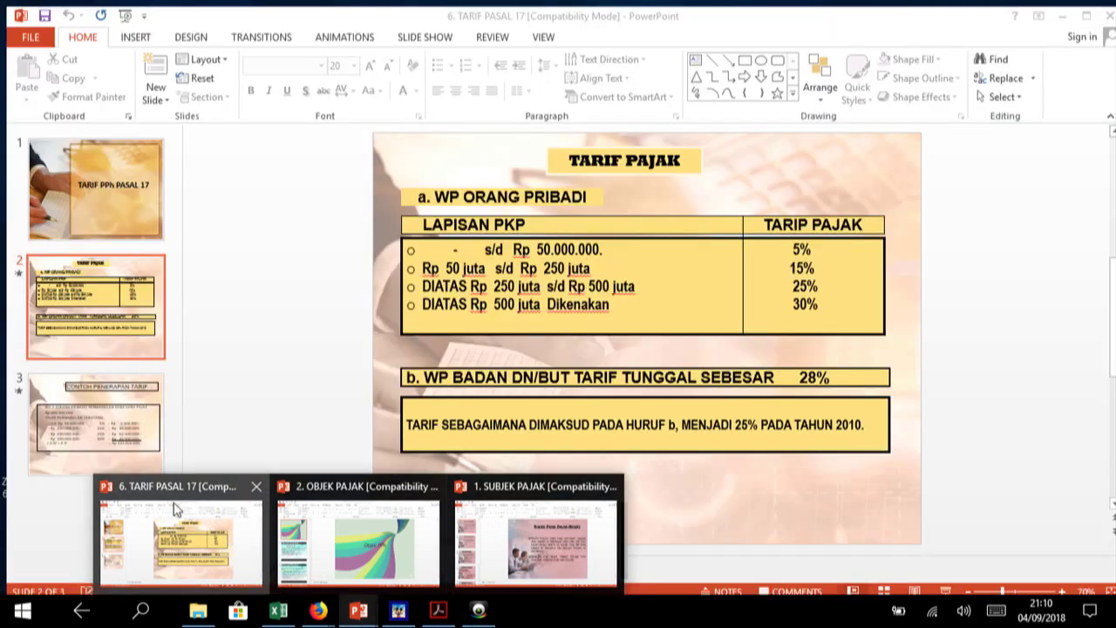
# - Bring the '6. TARIF PASAL 17' presentation forward on its title slide, TARIF PPh PASAL 17
pyautogui.click(174, 508)
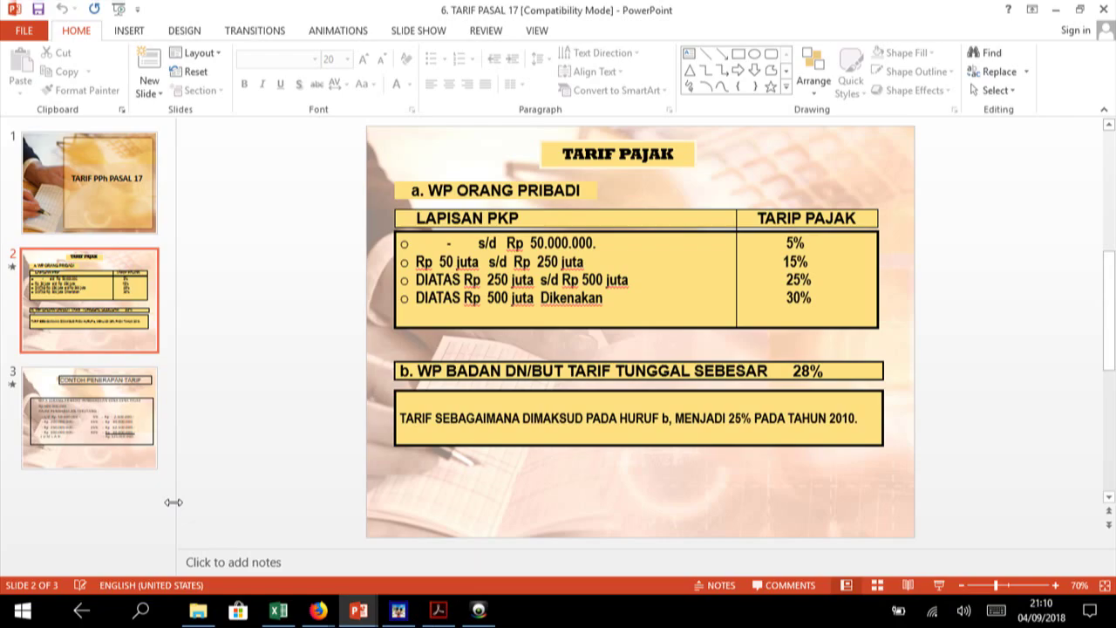
pyautogui.click(100, 216)
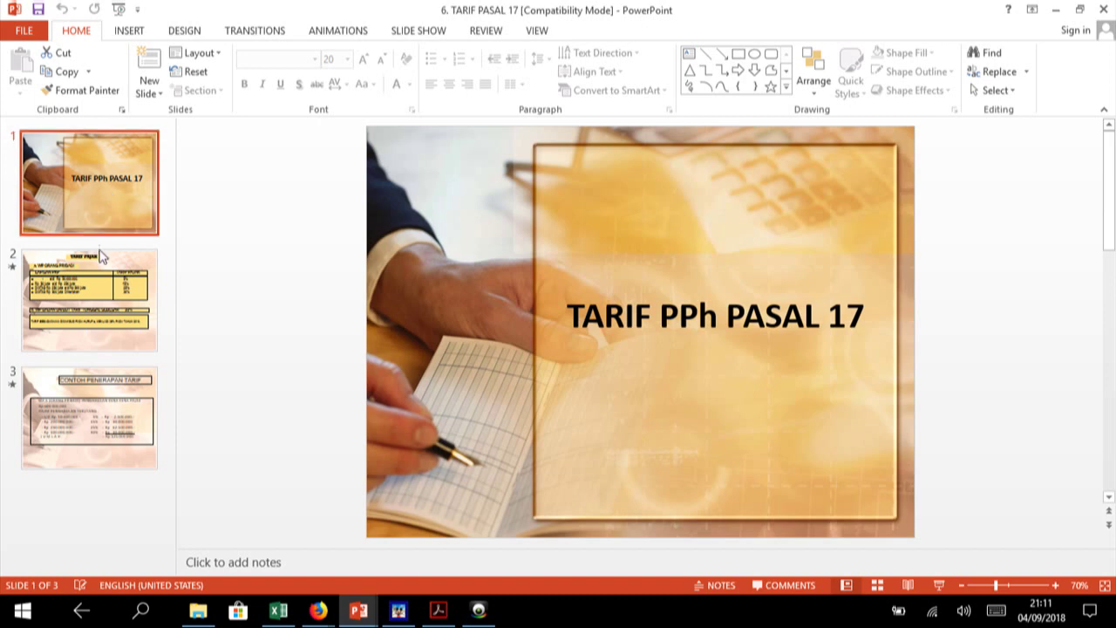
# - Display slide 2, TARIF PAJAK, with the 5%–30% individual brackets and 28% corporate rate
pyautogui.click(81, 283)
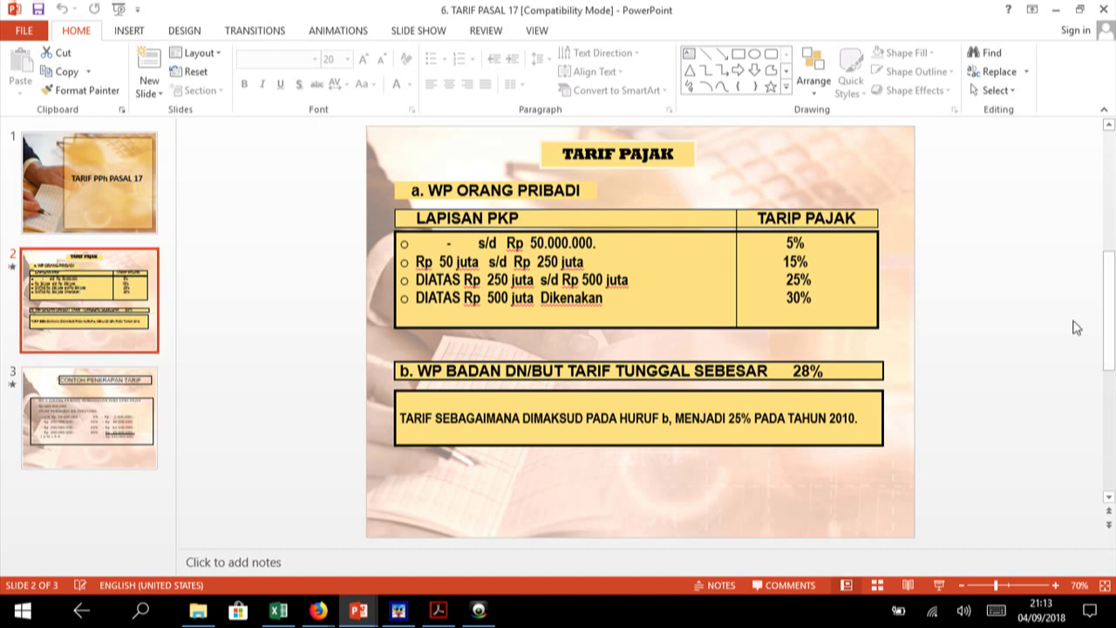
# - Scroll back, revisit TARIF PAJAK, then show slide 3, CONTOH PENERAPAN TARIF
pyautogui.moveTo(1110, 325); pyautogui.dragTo(1106, 269)
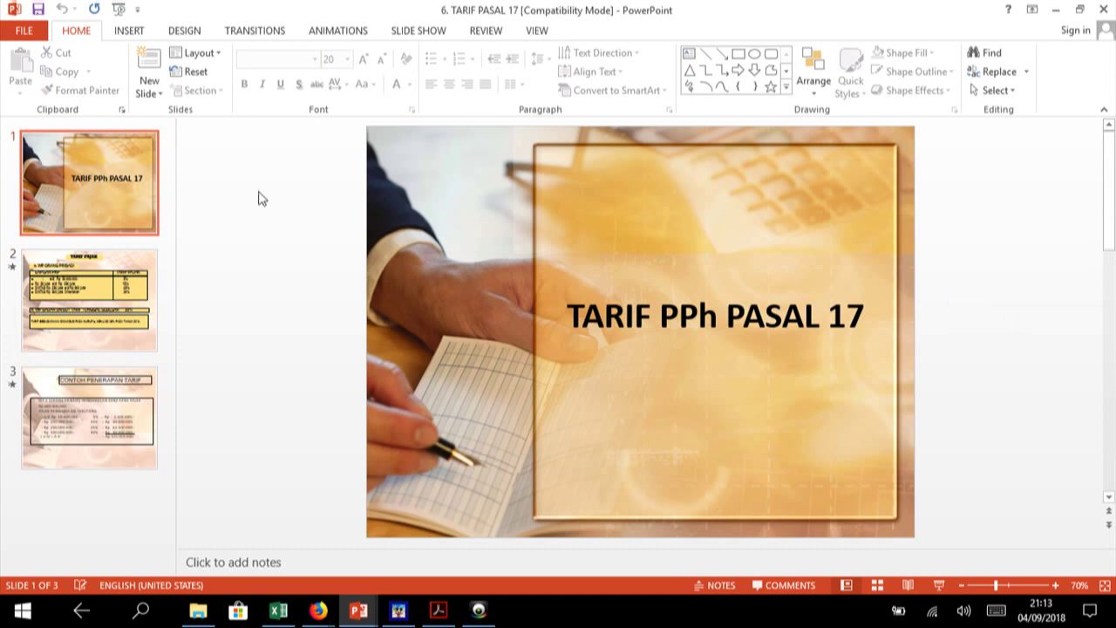
pyautogui.click(37, 283)
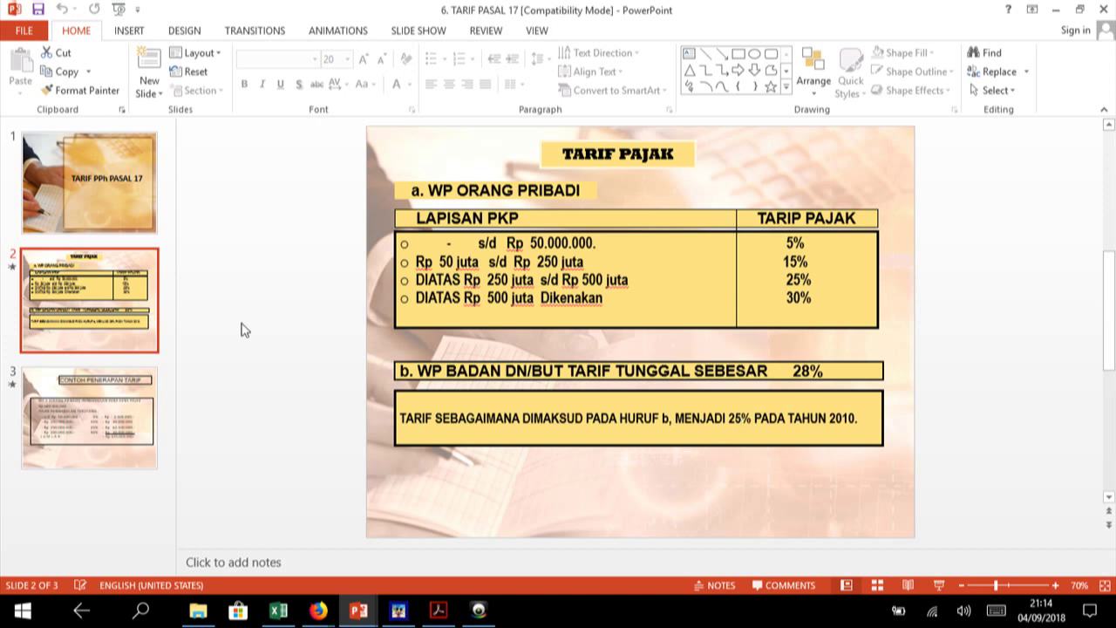
pyautogui.click(268, 252)
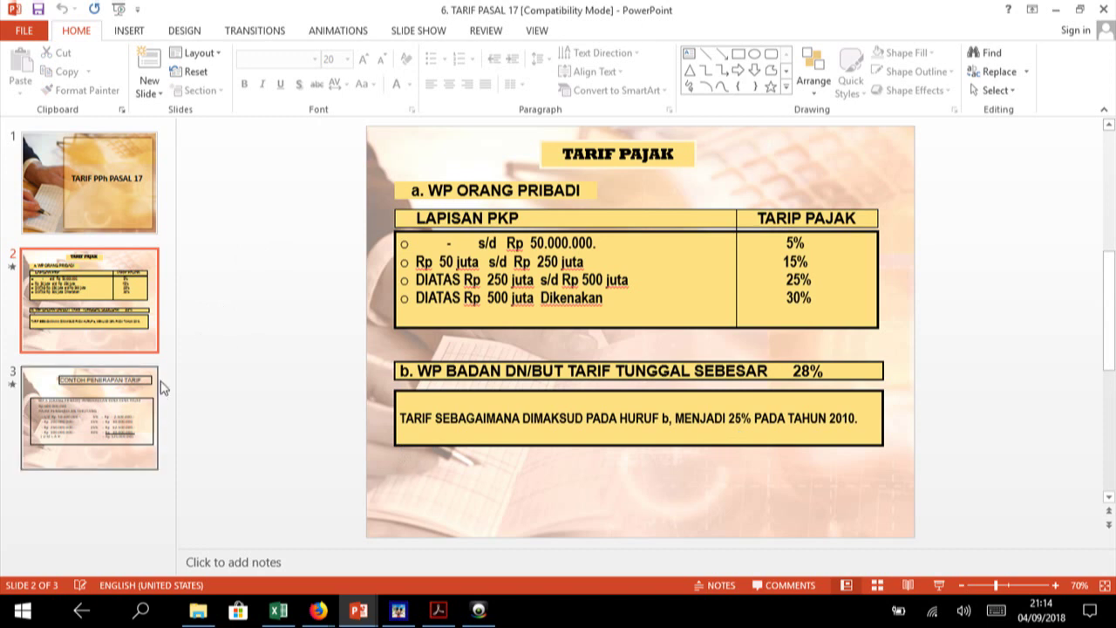
pyautogui.click(138, 402)
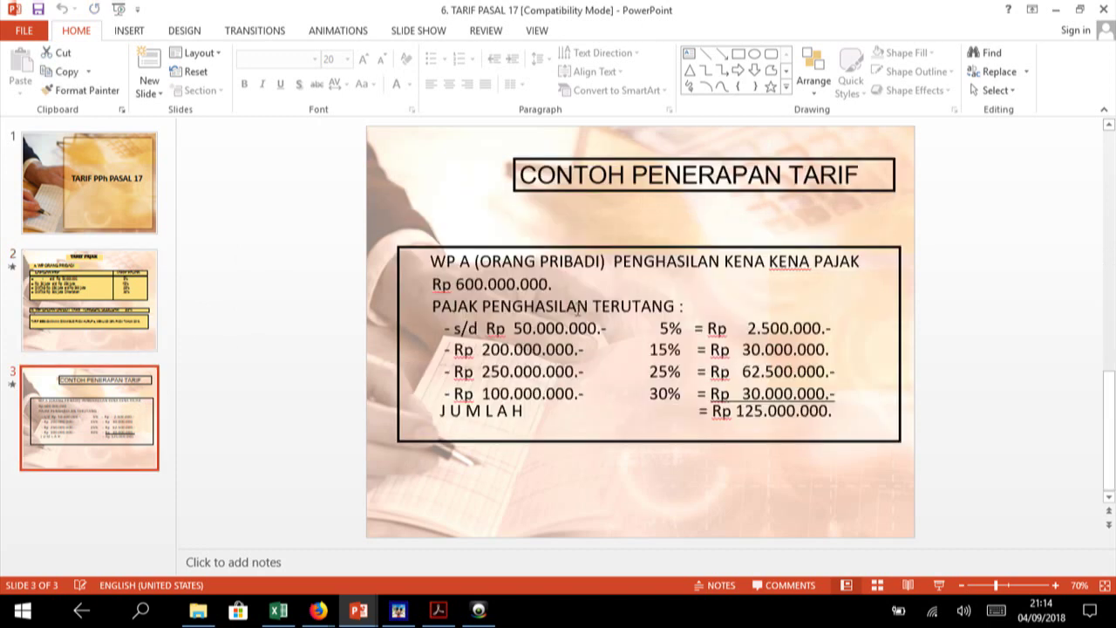
# - Select the worked-example text on slide 3, then return to slide 2, TARIF PAJAK
pyautogui.click(610, 279)
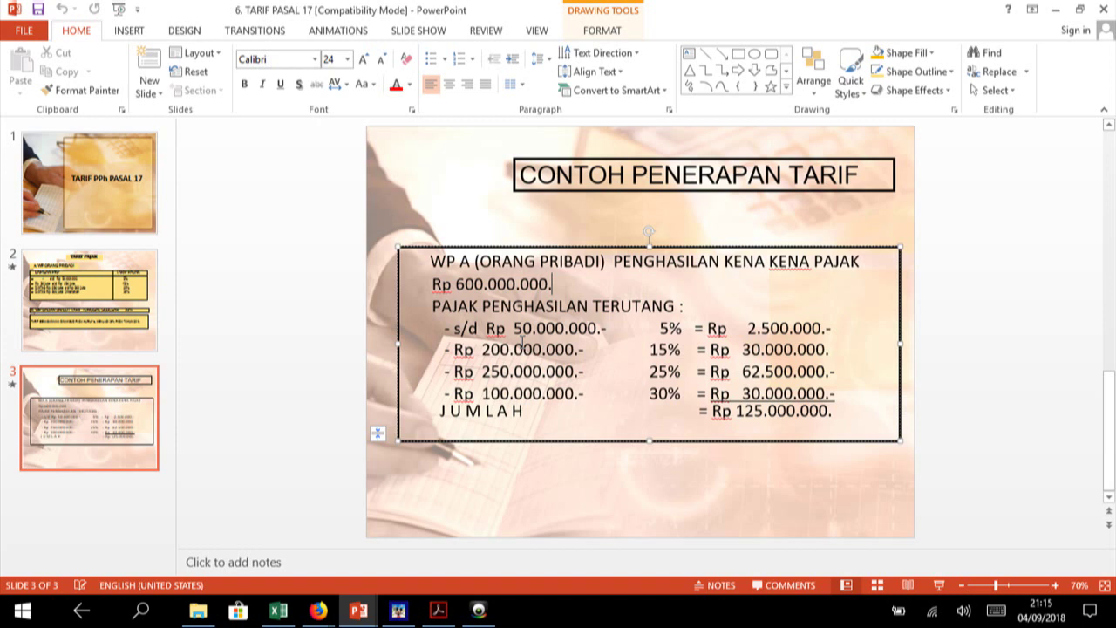
pyautogui.click(87, 287)
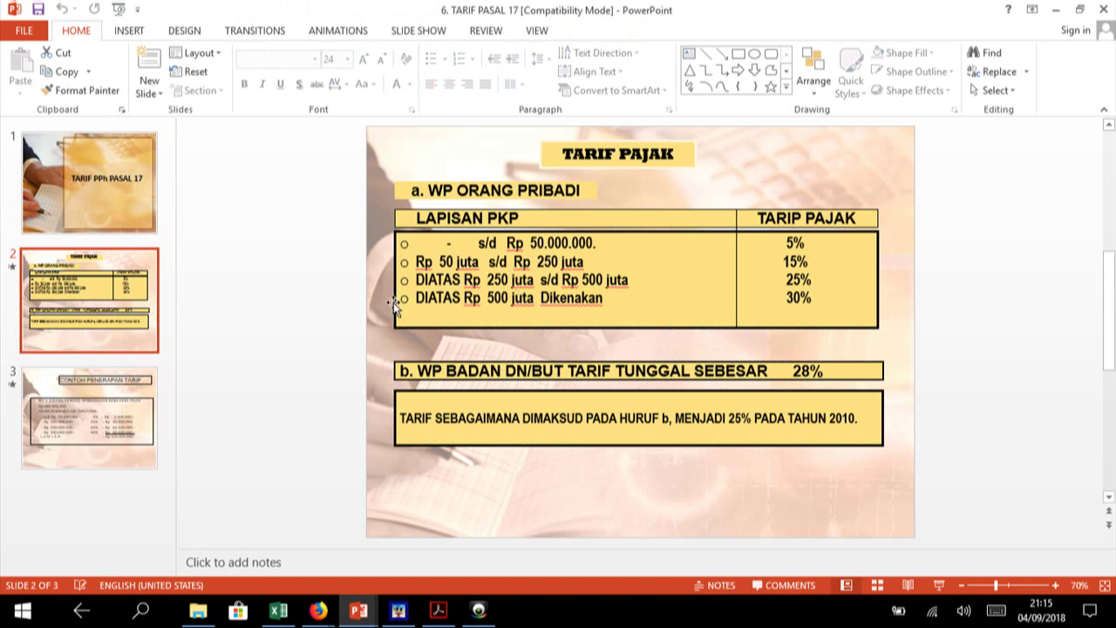
# - Compare the TARIF PAJAK and worked-example slides, select the 25% note, then switch to Excel
pyautogui.click(72, 424)
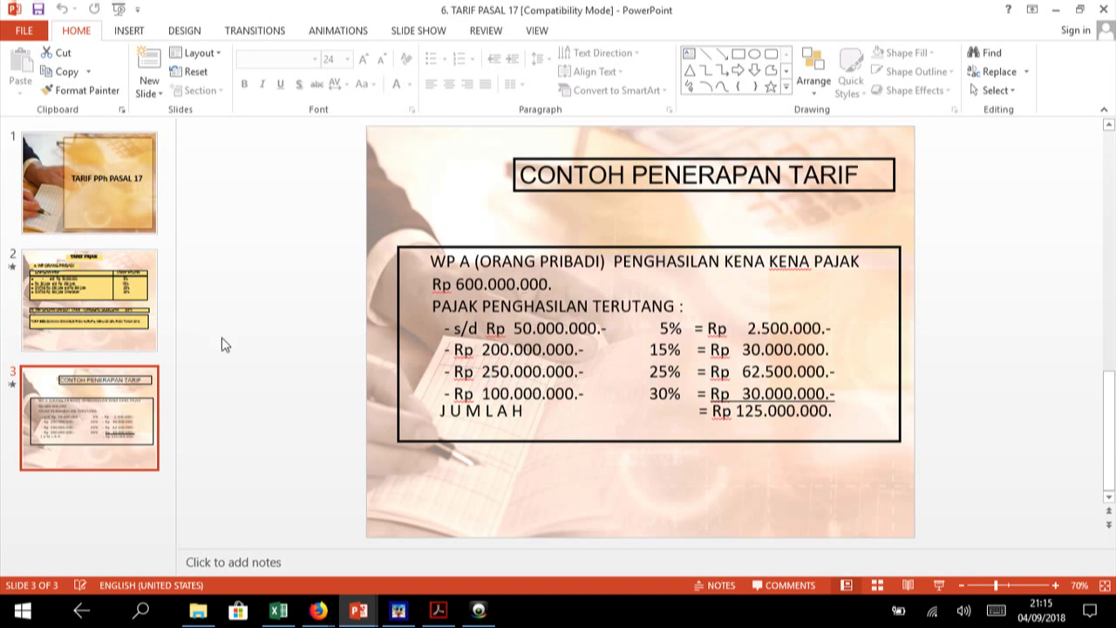
pyautogui.click(59, 319)
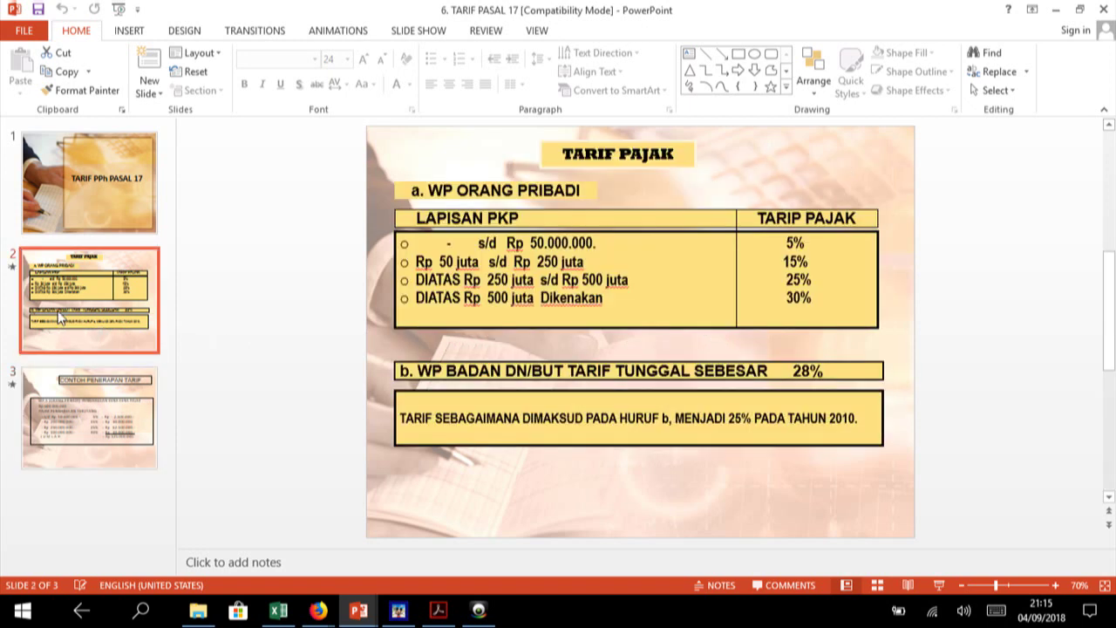
pyautogui.click(77, 410)
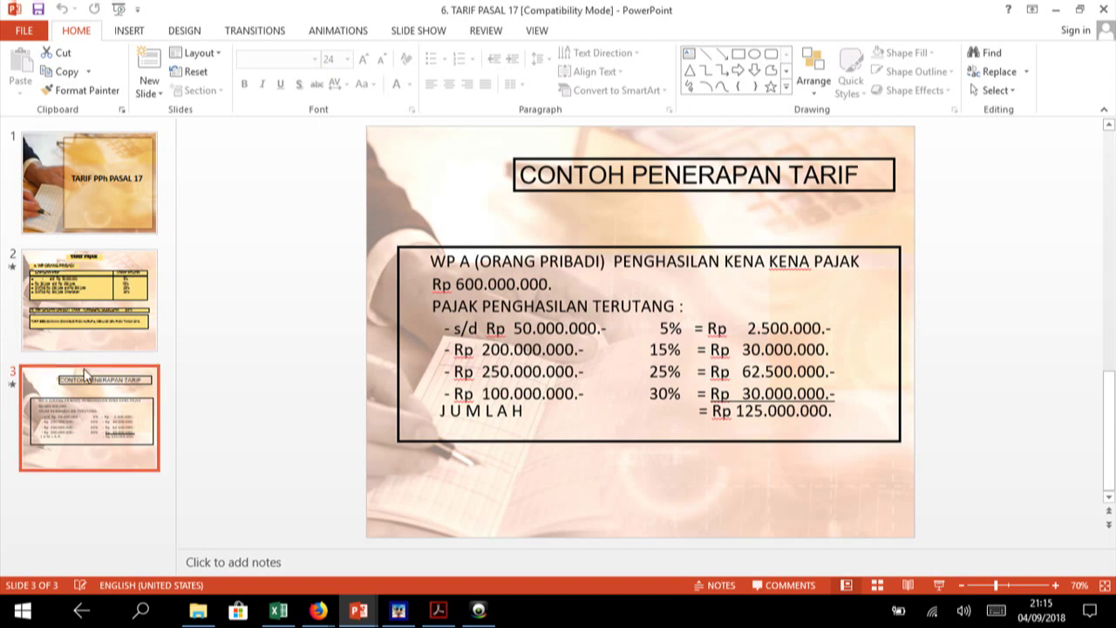
pyautogui.click(106, 329)
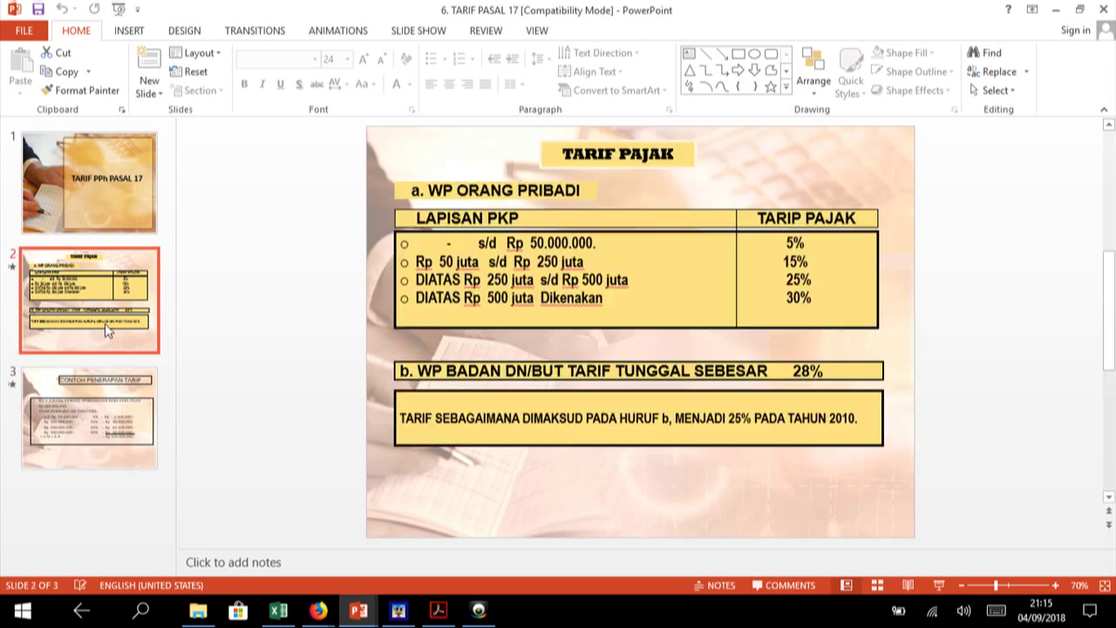
pyautogui.click(392, 445)
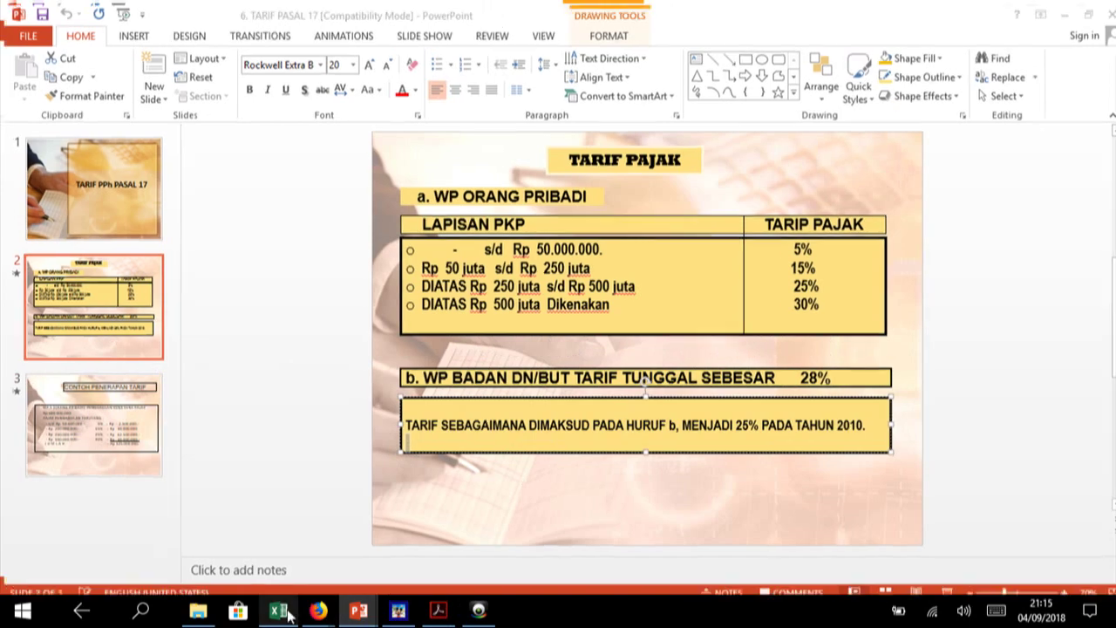
pyautogui.click(289, 616)
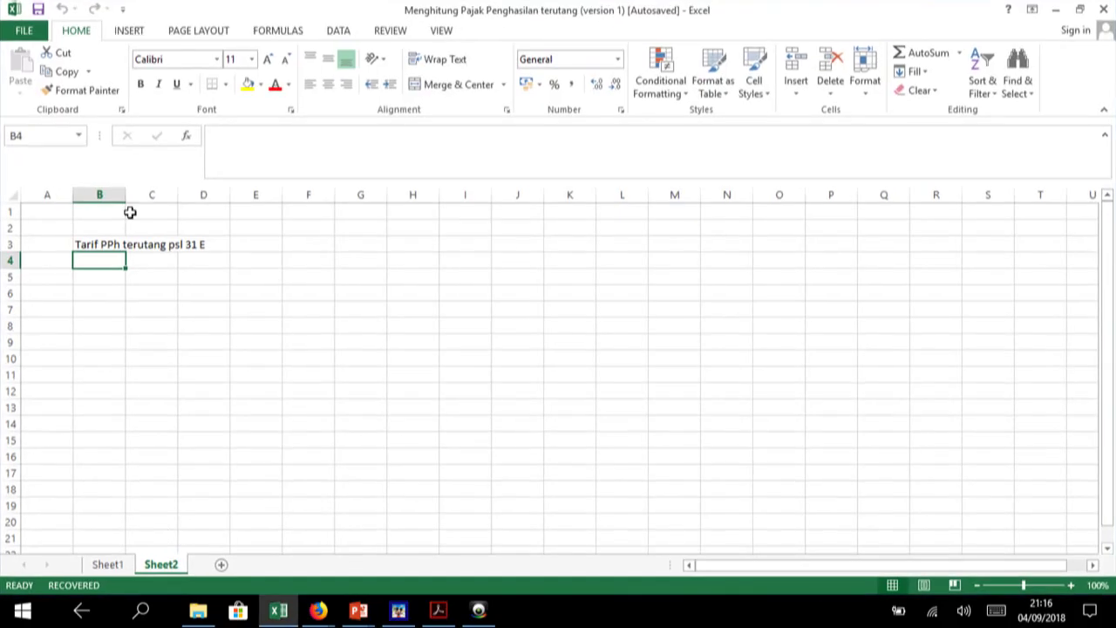
# - Replace the old title in B3 with 'PPh Badan'
pyautogui.click(102, 232)
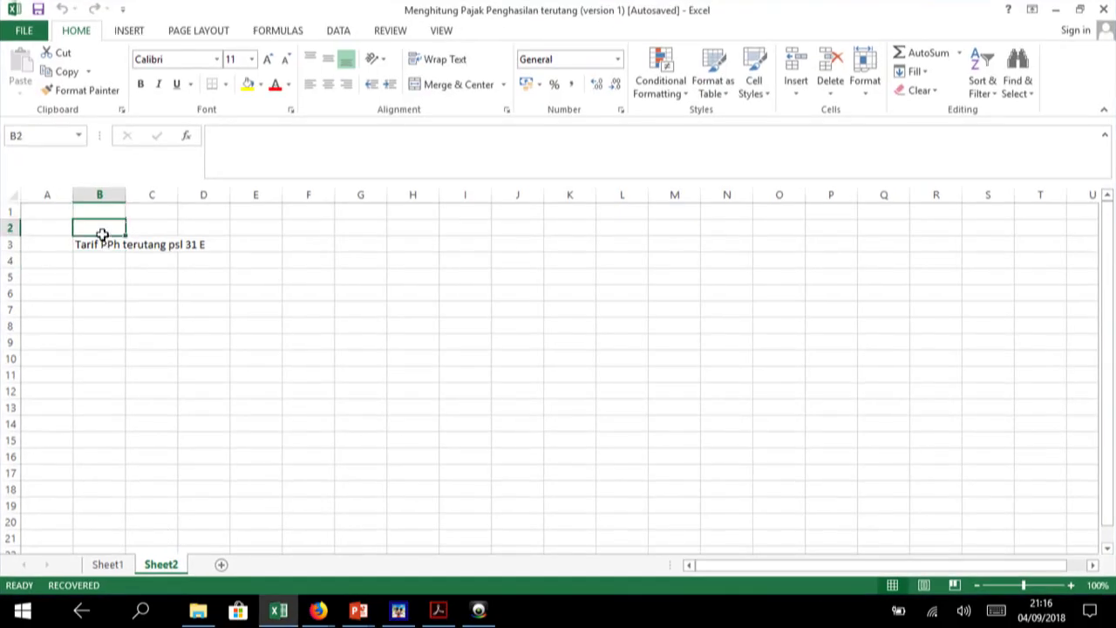
pyautogui.click(103, 239)
pyautogui.press('Delete')
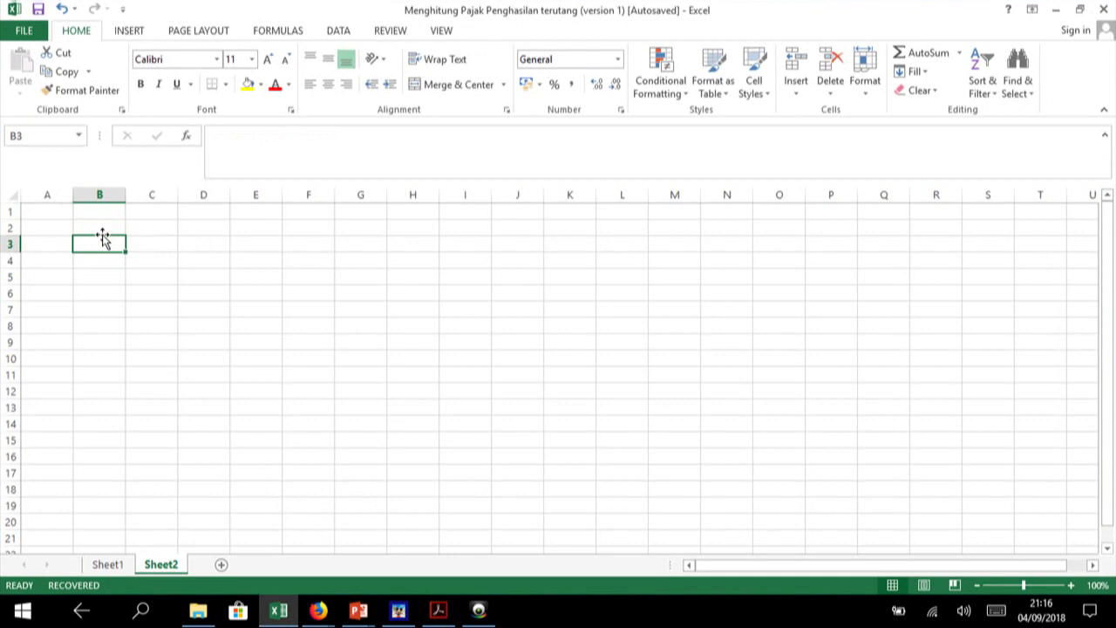
pyautogui.write('PPH')
pyautogui.press('BackSpace')
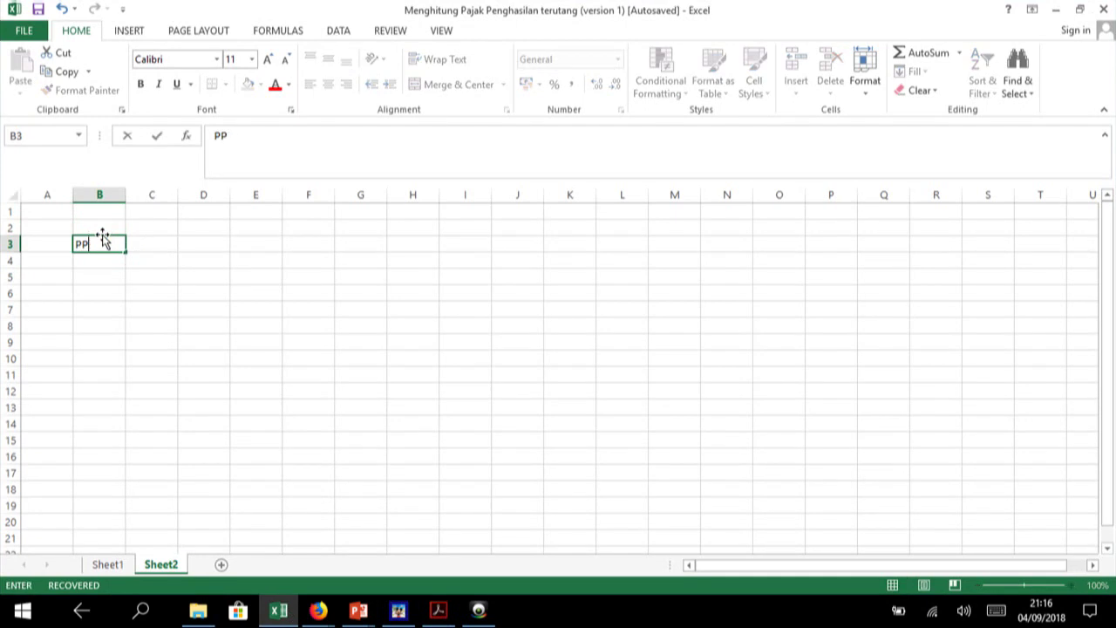
pyautogui.write('h Bad')
pyautogui.write('n')
pyautogui.press('BackSpace')
pyautogui.write('an')
pyautogui.press('Return')
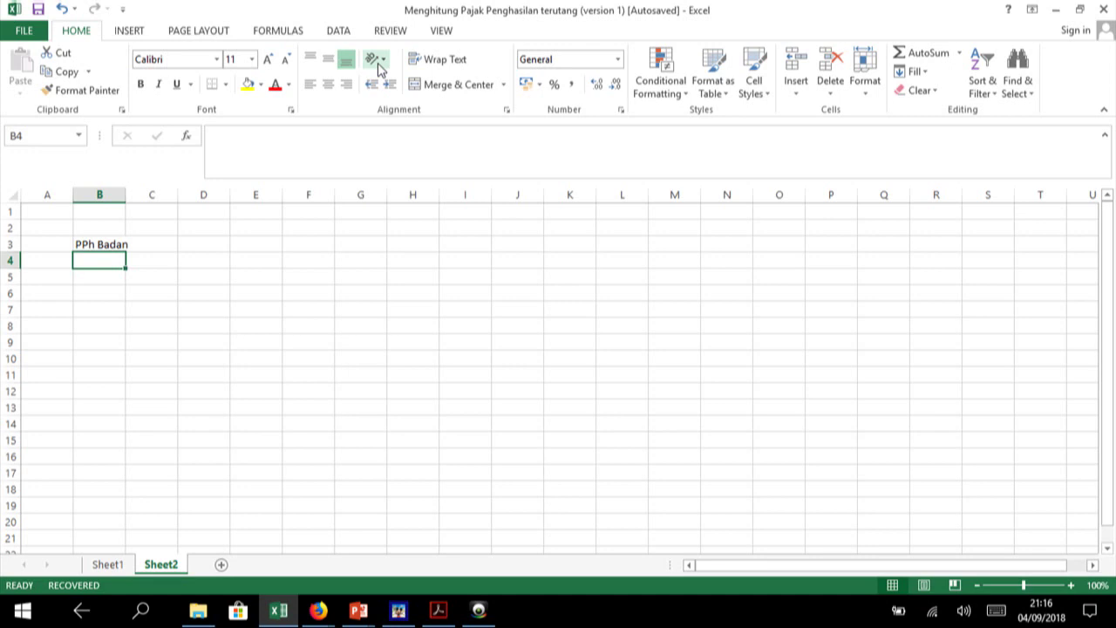
# - Enter the heading 'Tarif PPh psl 17' in B2 and widen column B to fit
pyautogui.press('Up')
pyautogui.press('Up')
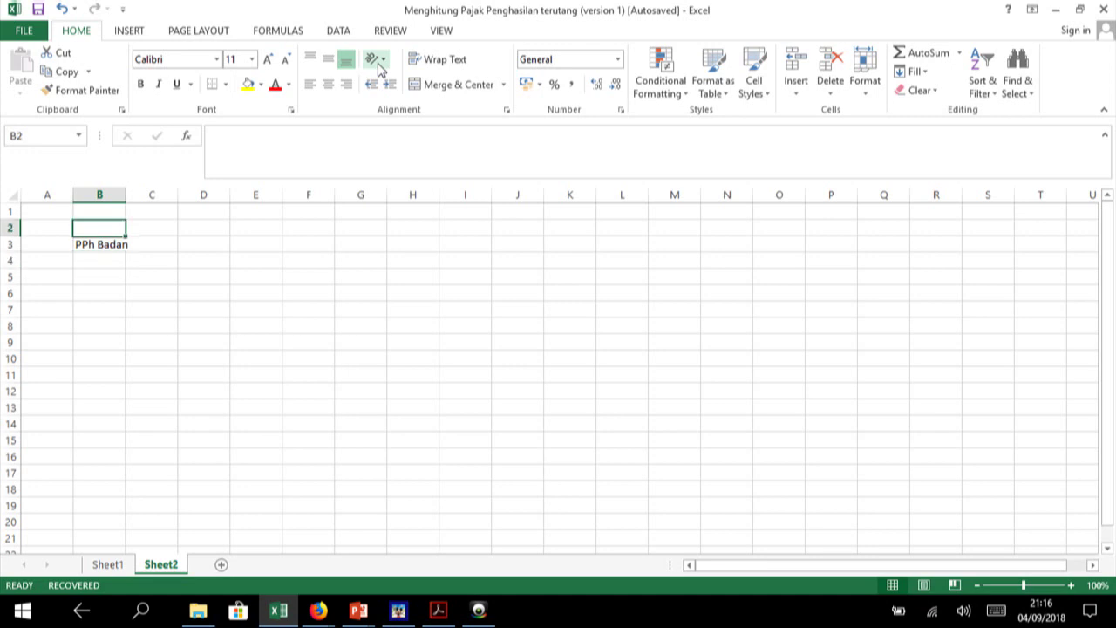
pyautogui.write('Tarif ')
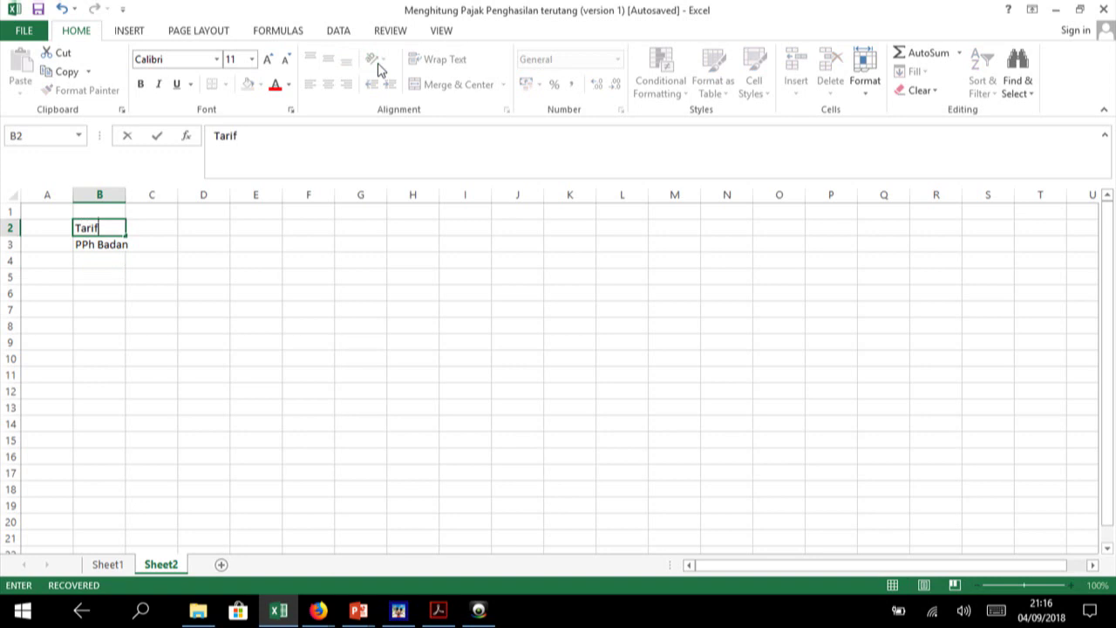
pyautogui.write('PPh')
pyautogui.write(' psl 17')
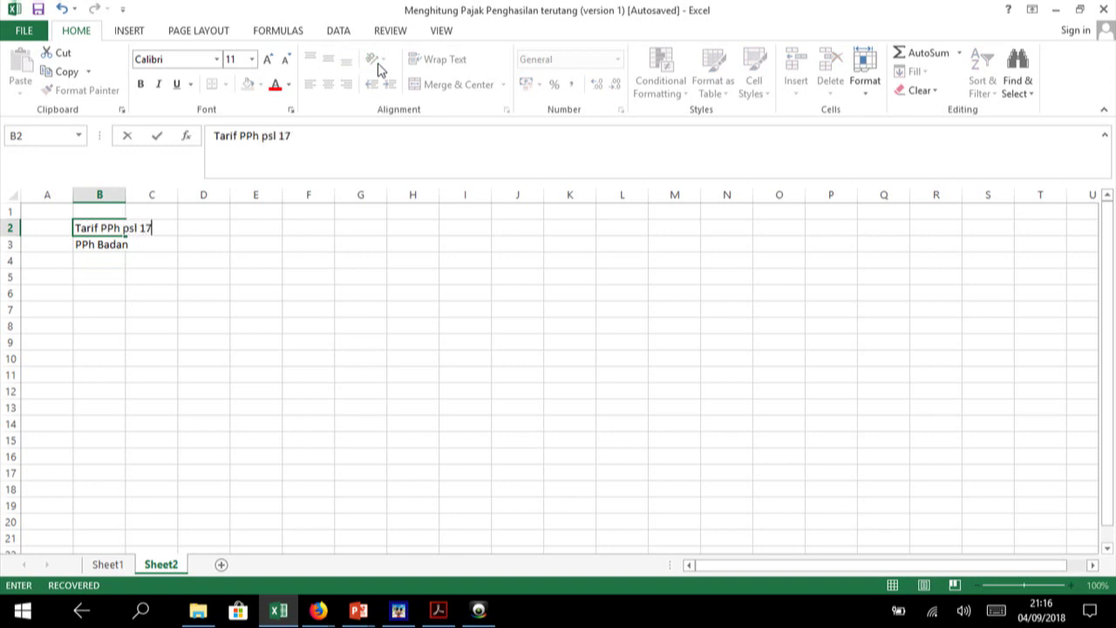
pyautogui.write(' ayat')
pyautogui.press('BackSpace')
pyautogui.press('BackSpace')
pyautogui.press('BackSpace')
pyautogui.press('BackSpace')
pyautogui.press('BackSpace')
pyautogui.press('Return')
pyautogui.press('Return')
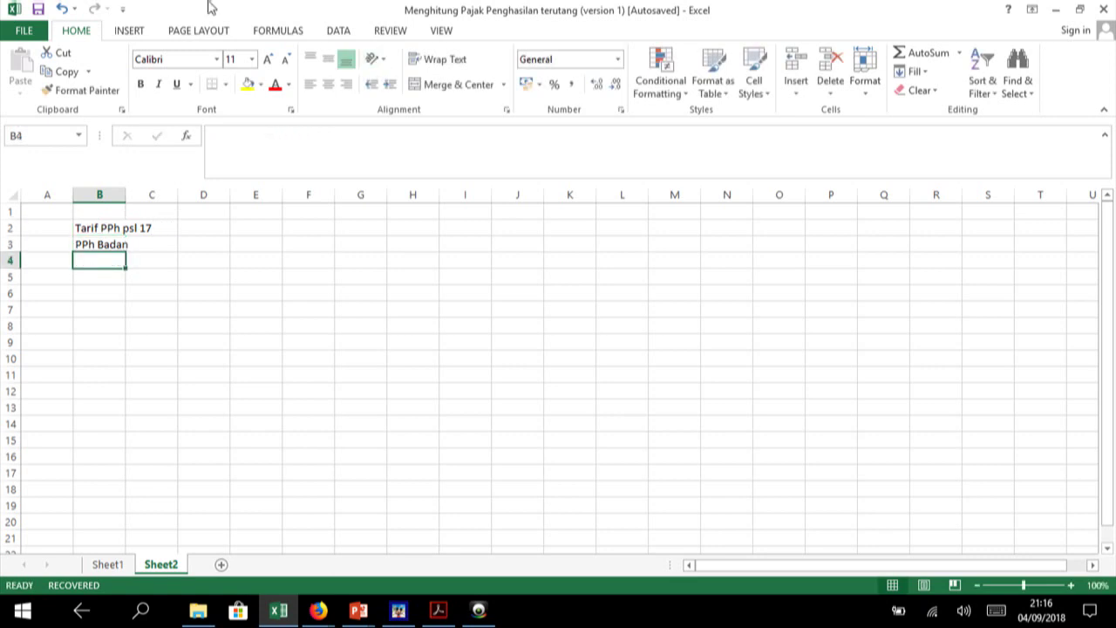
pyautogui.moveTo(126, 193); pyautogui.dragTo(173, 194)
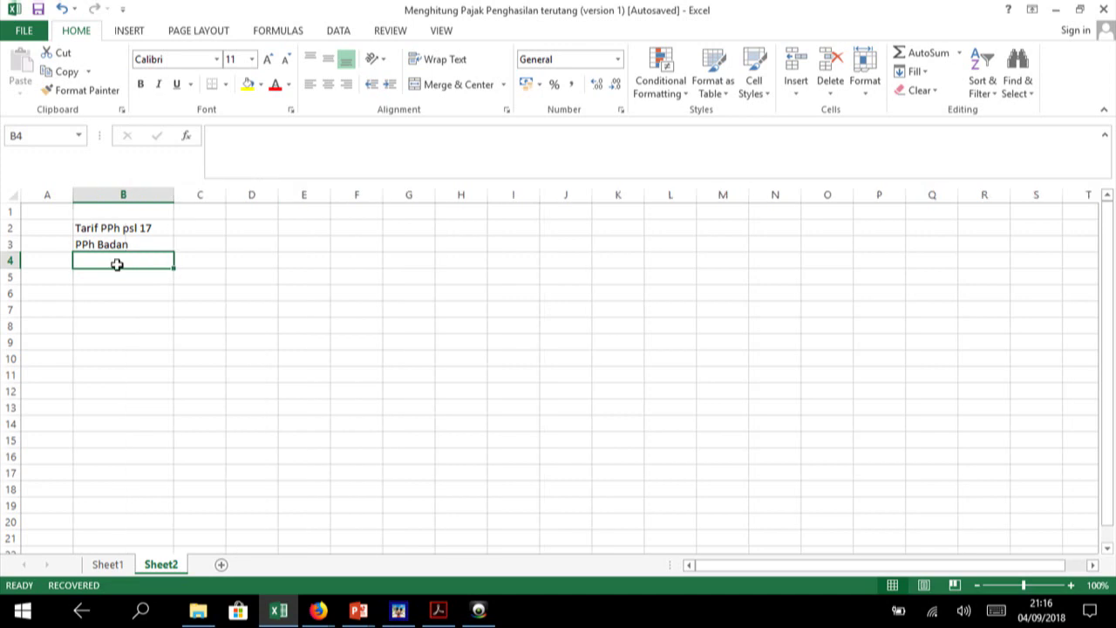
# - Enter the 25% rate in C3 beside PPh Badan
pyautogui.press('Left')
pyautogui.press('Right')
pyautogui.press('Up')
pyautogui.press('Right')
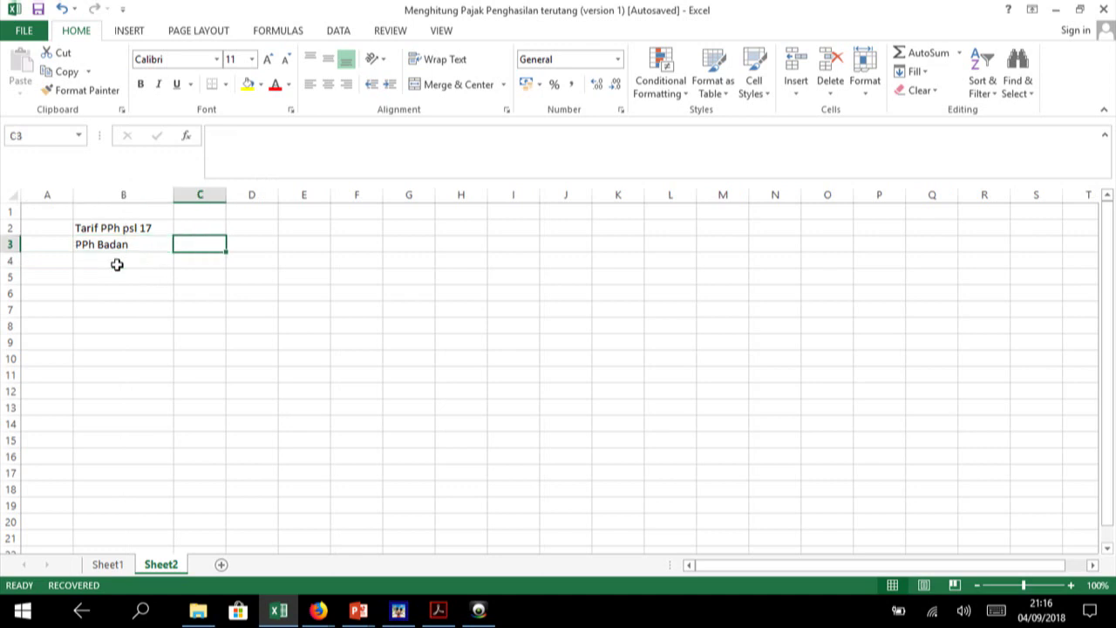
pyautogui.write('25')
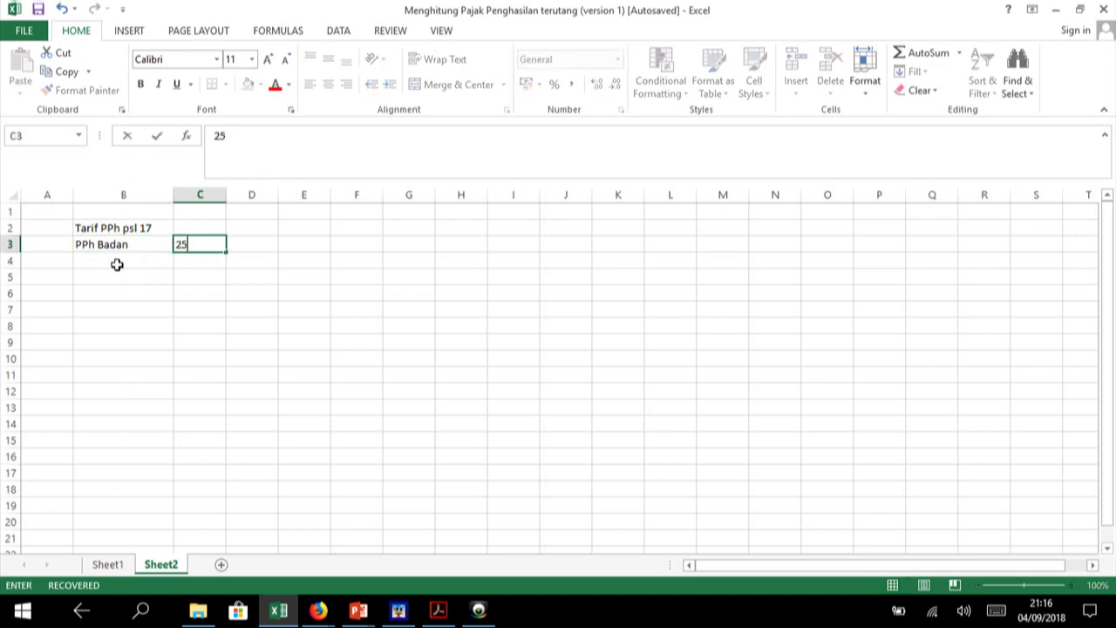
pyautogui.write('%')
pyautogui.press('Return')
# - Move the PPh Badan / 25% pair down to row 4, leaving a blank row
pyautogui.press('Up')
pyautogui.press('Left')
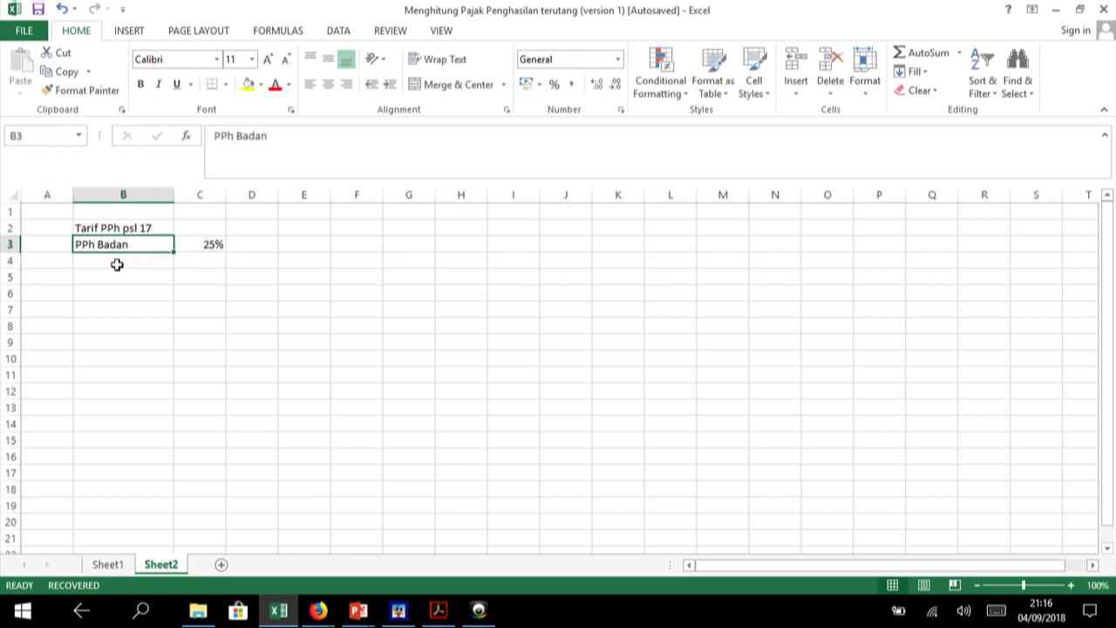
pyautogui.hotkey('shift', 'Right')
pyautogui.hotkey('ctrl', 'c')
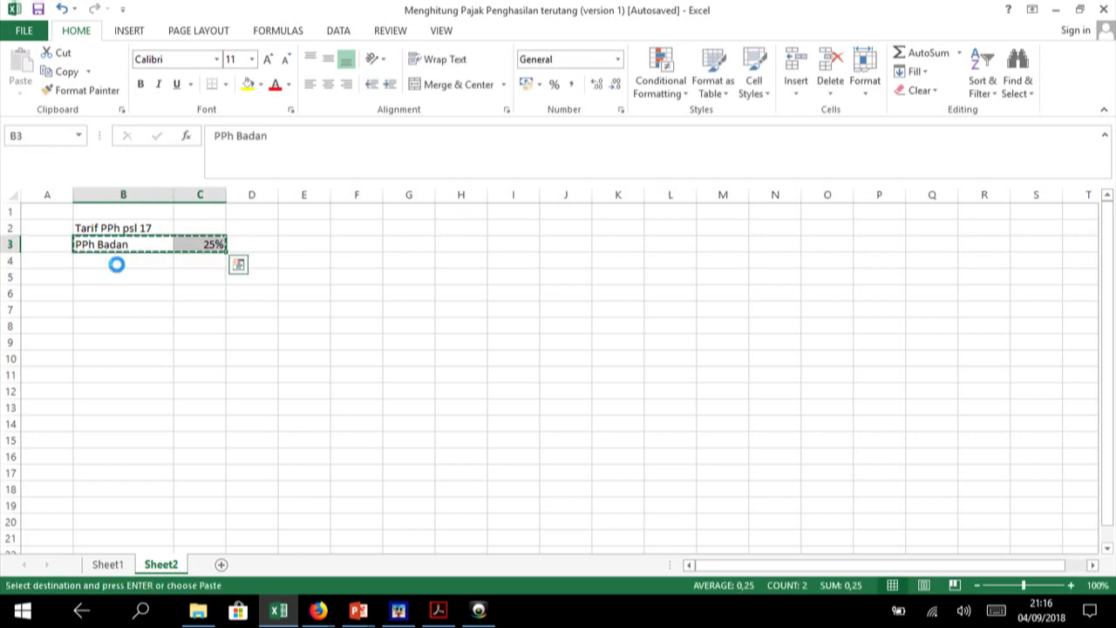
pyautogui.press('Down')
pyautogui.click(117, 264)
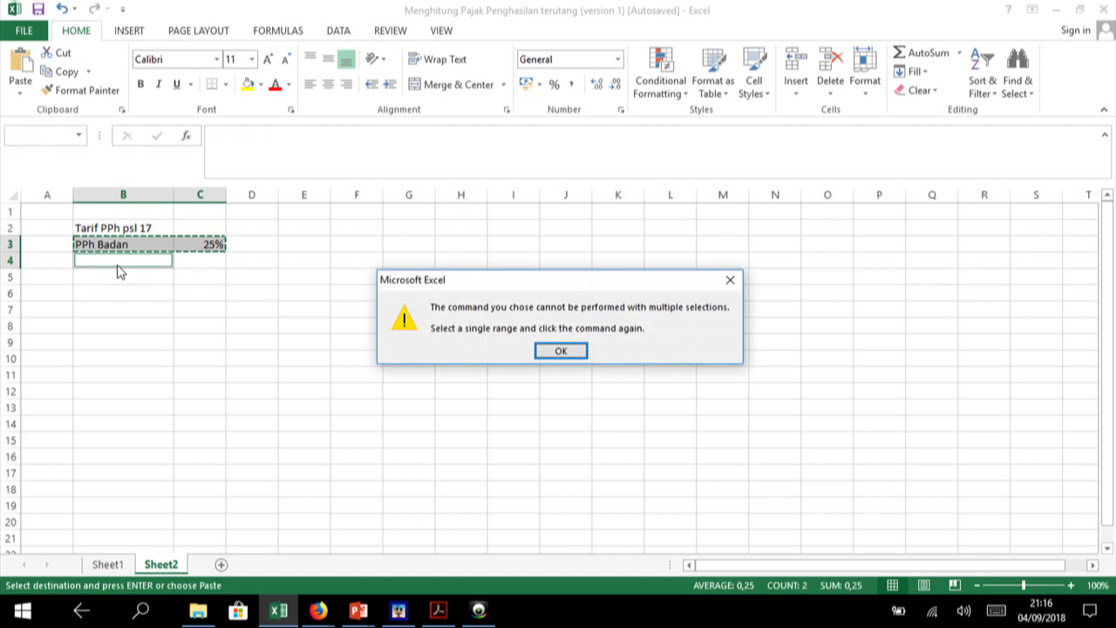
pyautogui.press('Return')
pyautogui.click(201, 309)
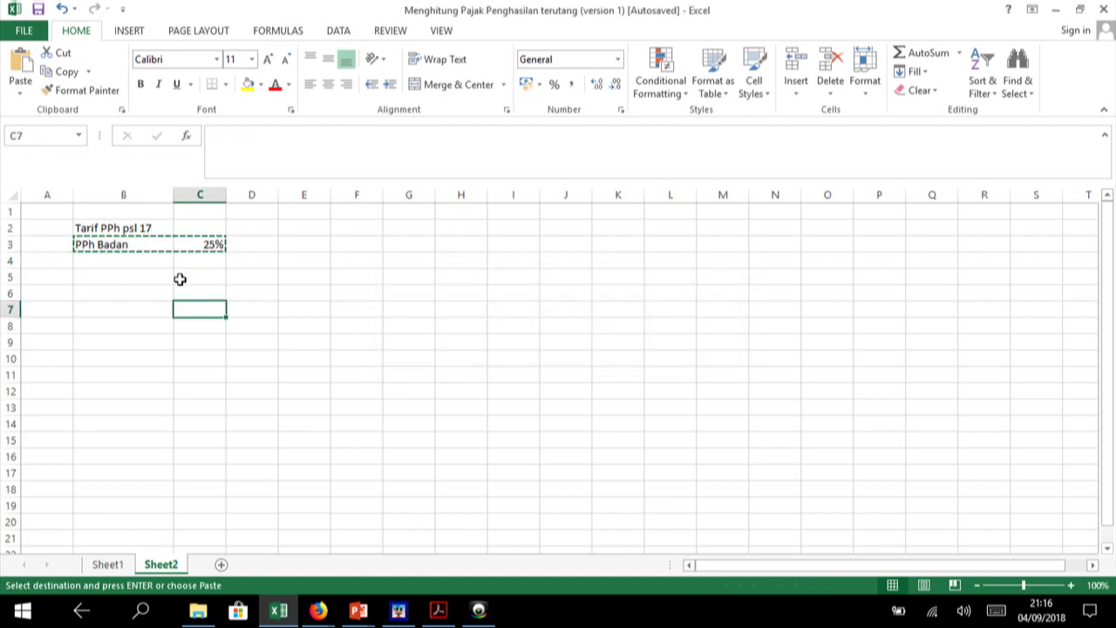
pyautogui.moveTo(124, 244); pyautogui.dragTo(186, 243)
pyautogui.hotkey('ctrl', 'c')
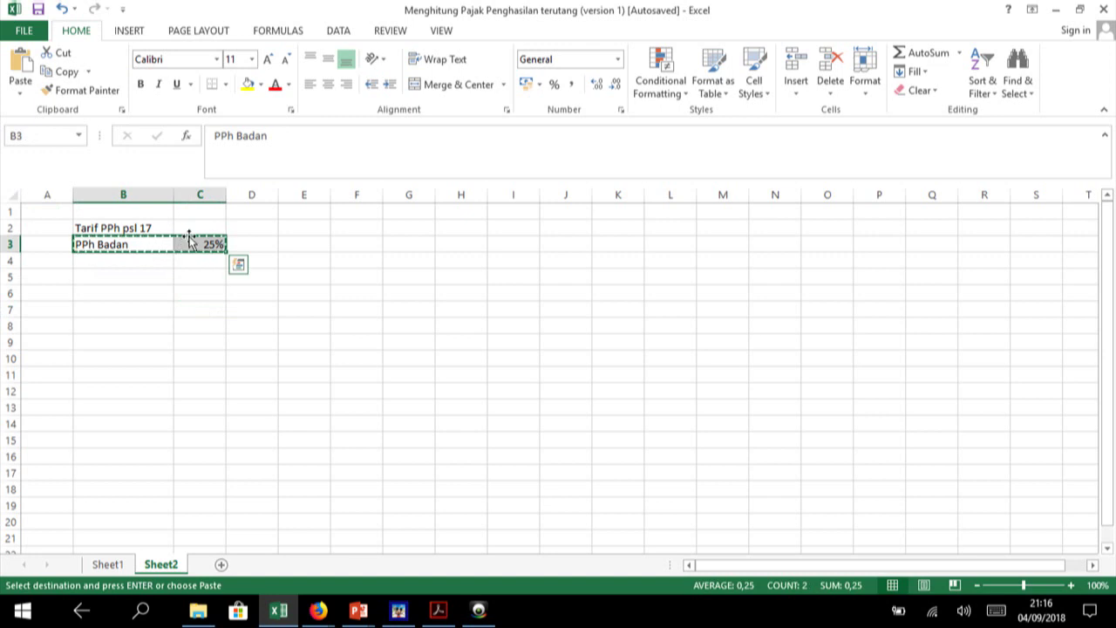
pyautogui.hotkey('ctrl', 'z')
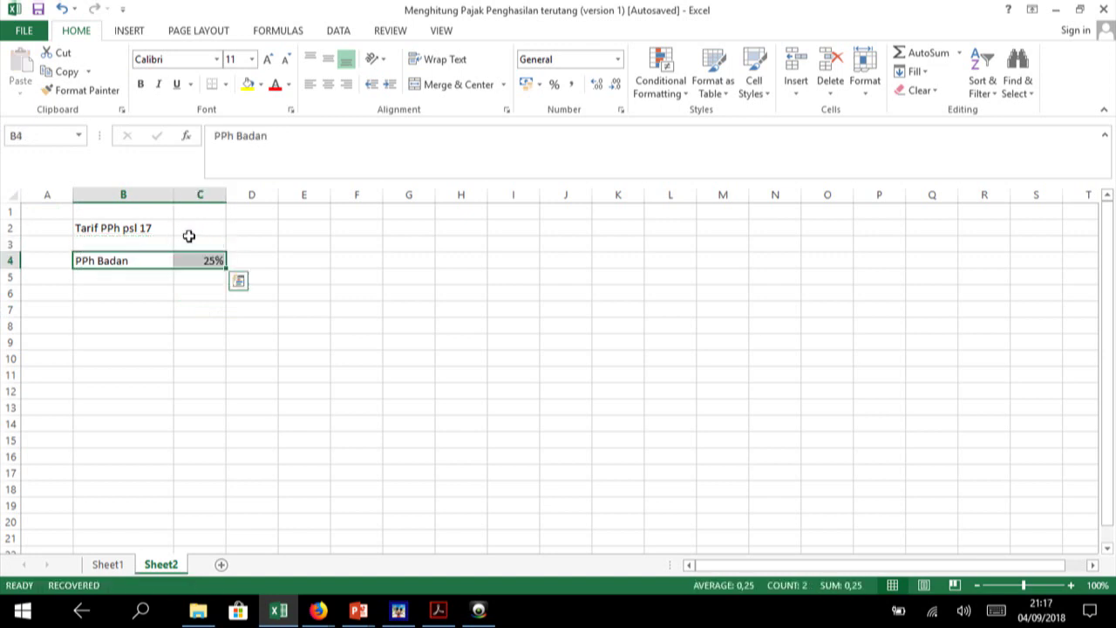
pyautogui.press('Up')
pyautogui.press('Down')
pyautogui.press('Down')
pyautogui.press('Down')
# - Enter 'PT. ABC' in B6 and 'Omzet penjualan ( peredaran broto )' in B7, widening column B
pyautogui.press('Up')
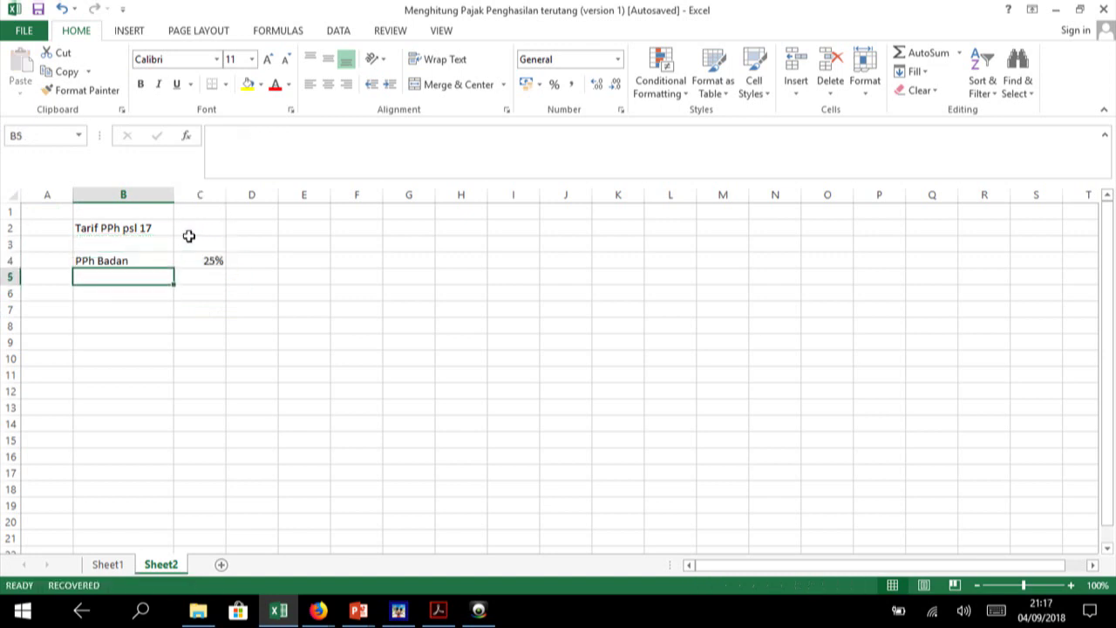
pyautogui.press('Down')
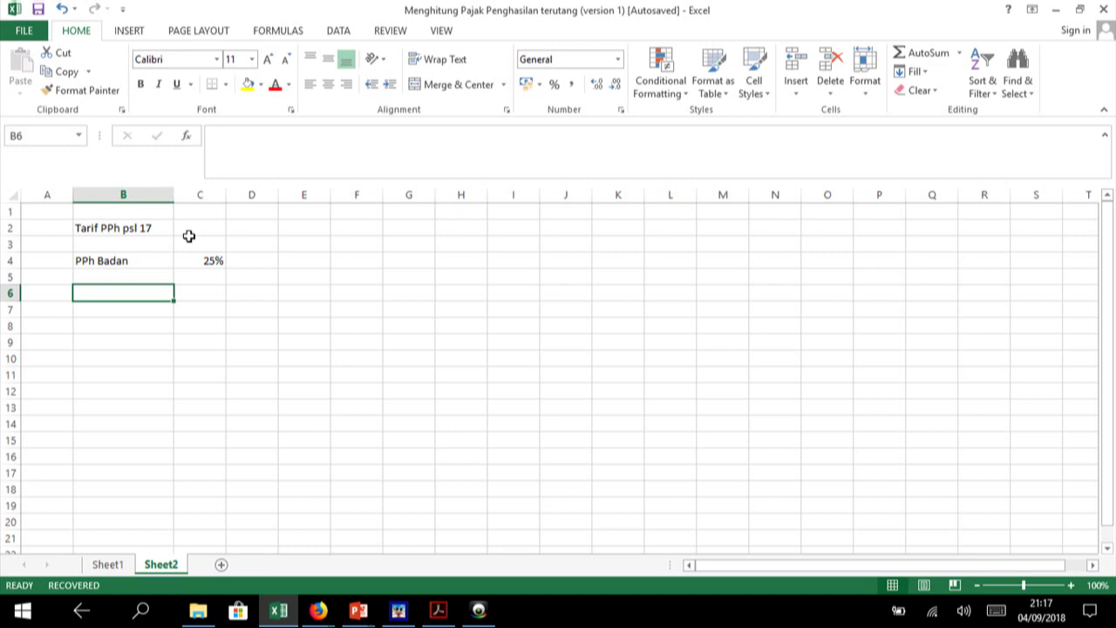
pyautogui.write('PT.')
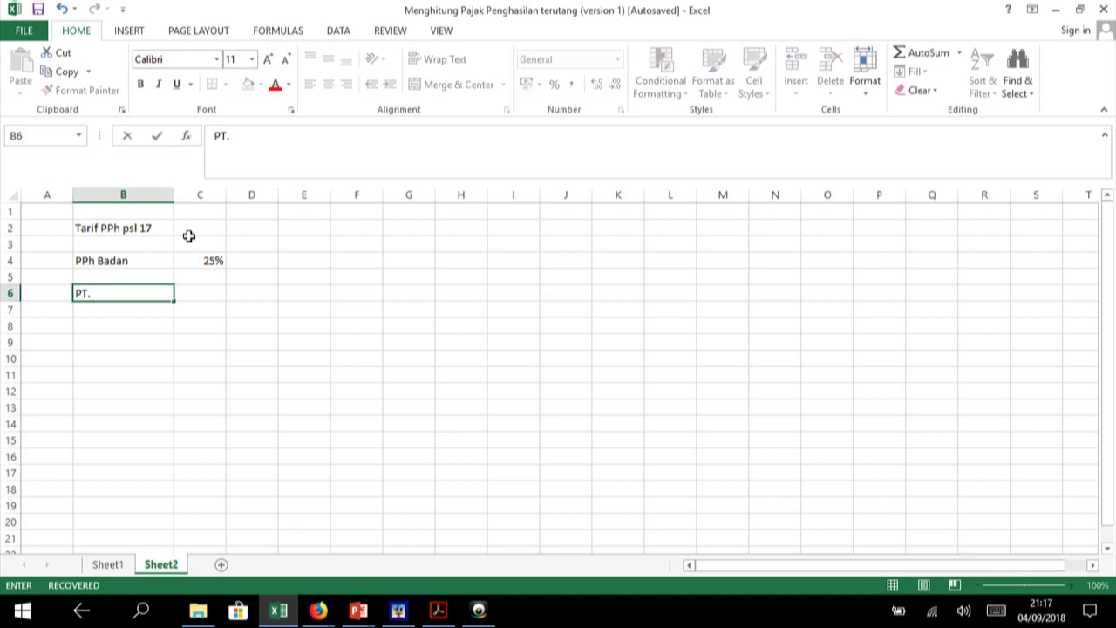
pyautogui.write(' ABC')
pyautogui.press('Return')
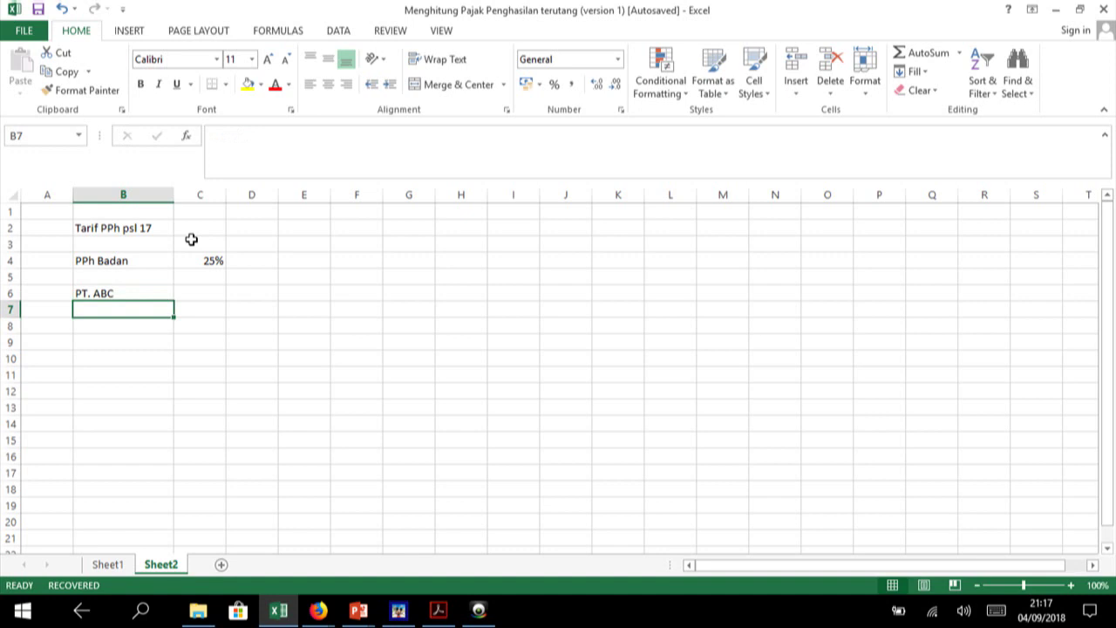
pyautogui.write('Omzet')
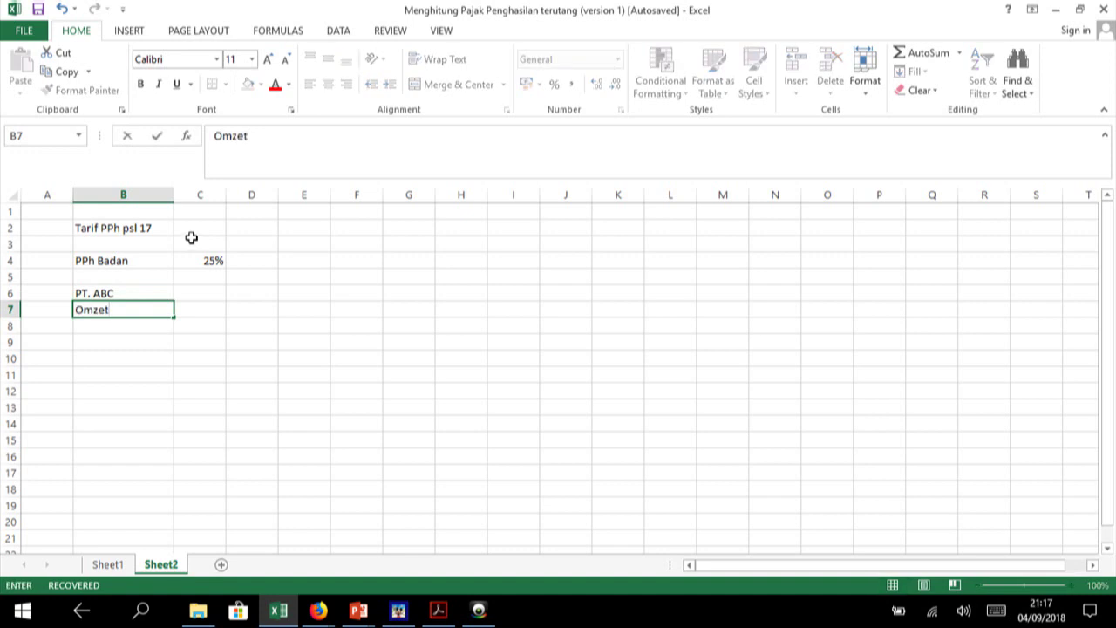
pyautogui.write(' pen')
pyautogui.write('jualan ')
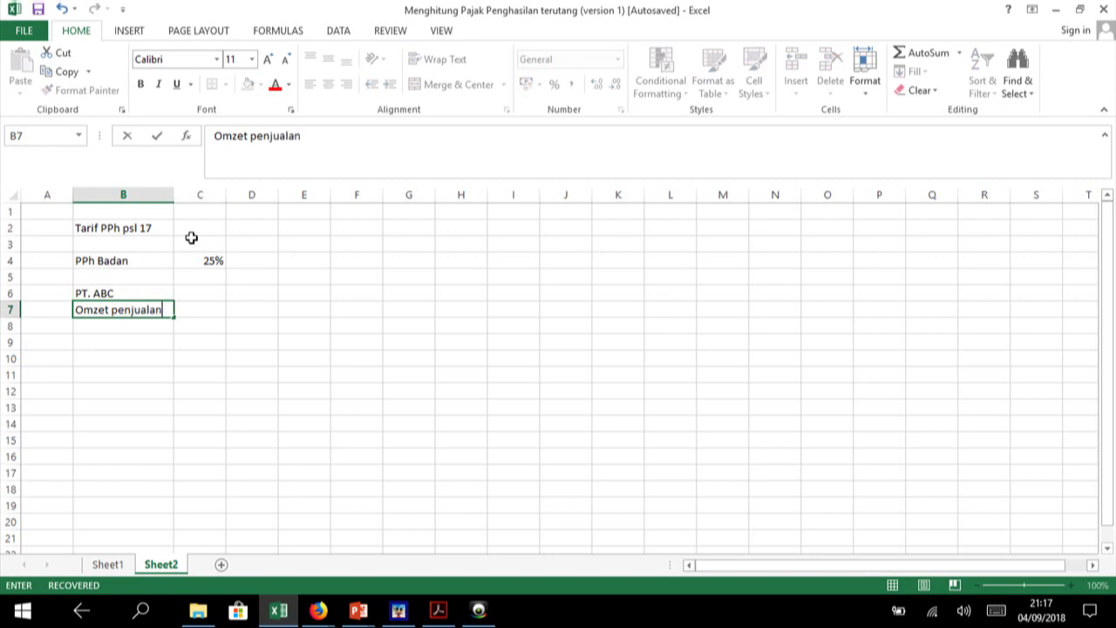
pyautogui.write('( per')
pyautogui.write('edaran')
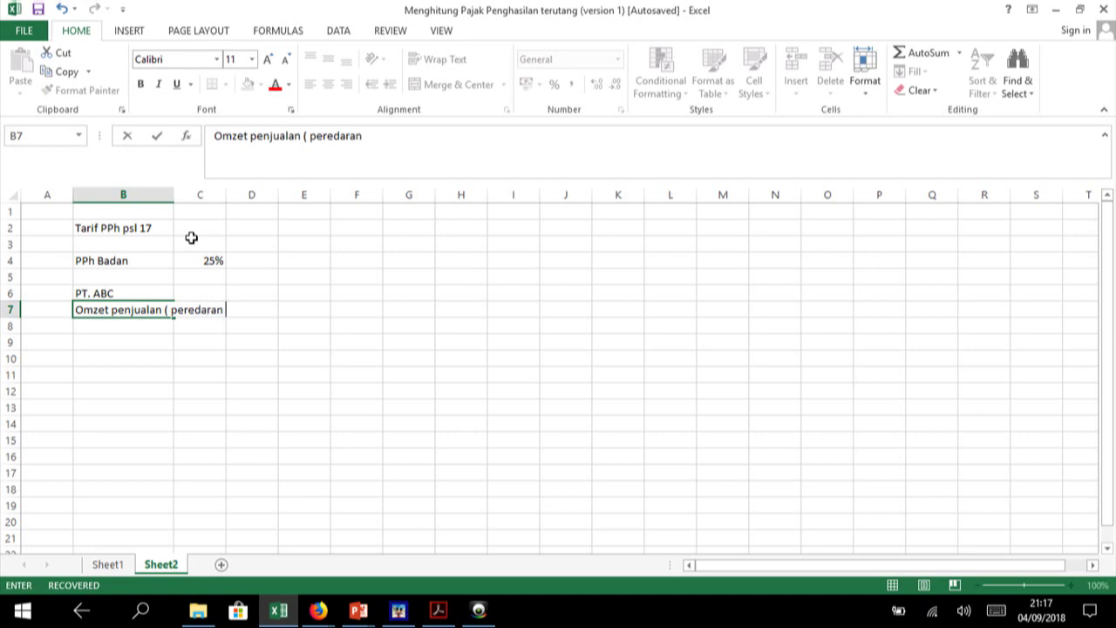
pyautogui.write(' broto ')
pyautogui.write(')')
pyautogui.press('Return')
pyautogui.press('Up')
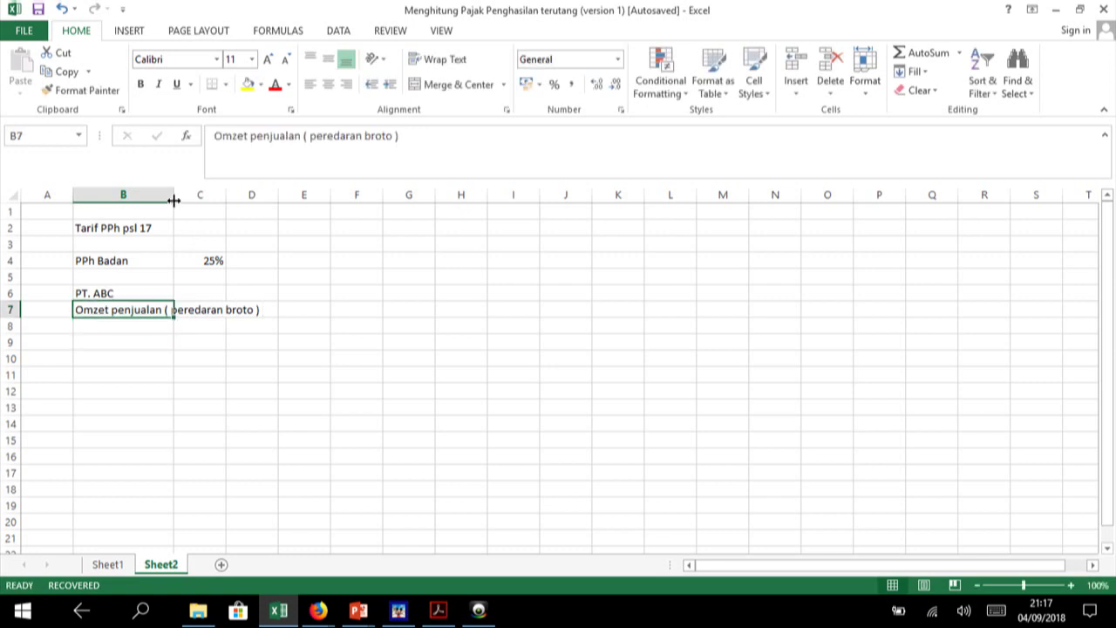
pyautogui.moveTo(174, 195); pyautogui.dragTo(286, 235)
pyautogui.click(313, 310)
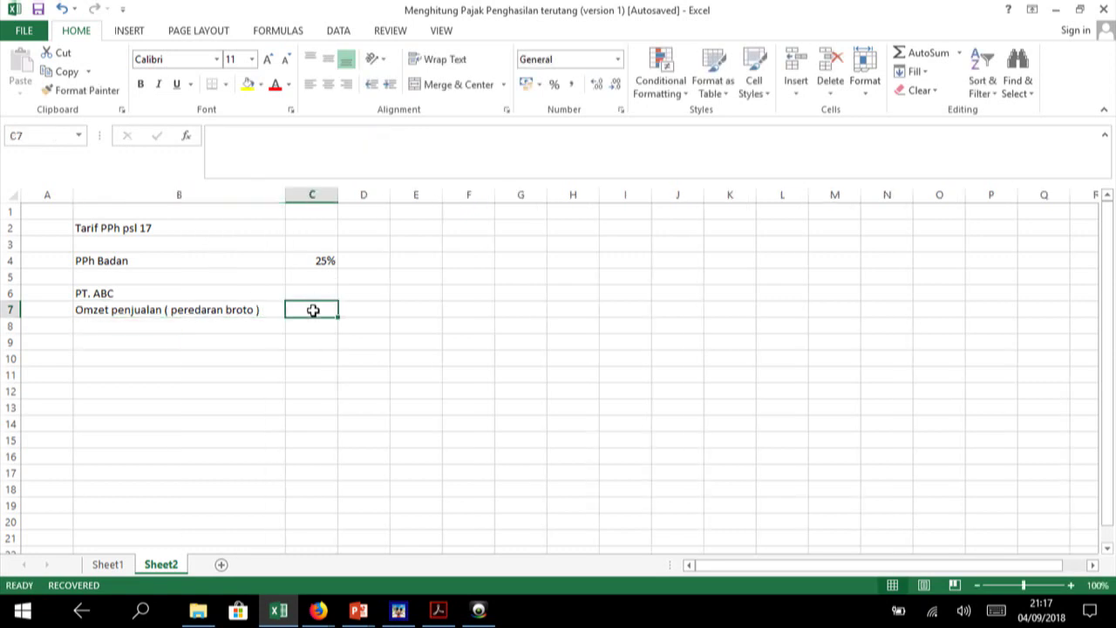
pyautogui.write('6000')
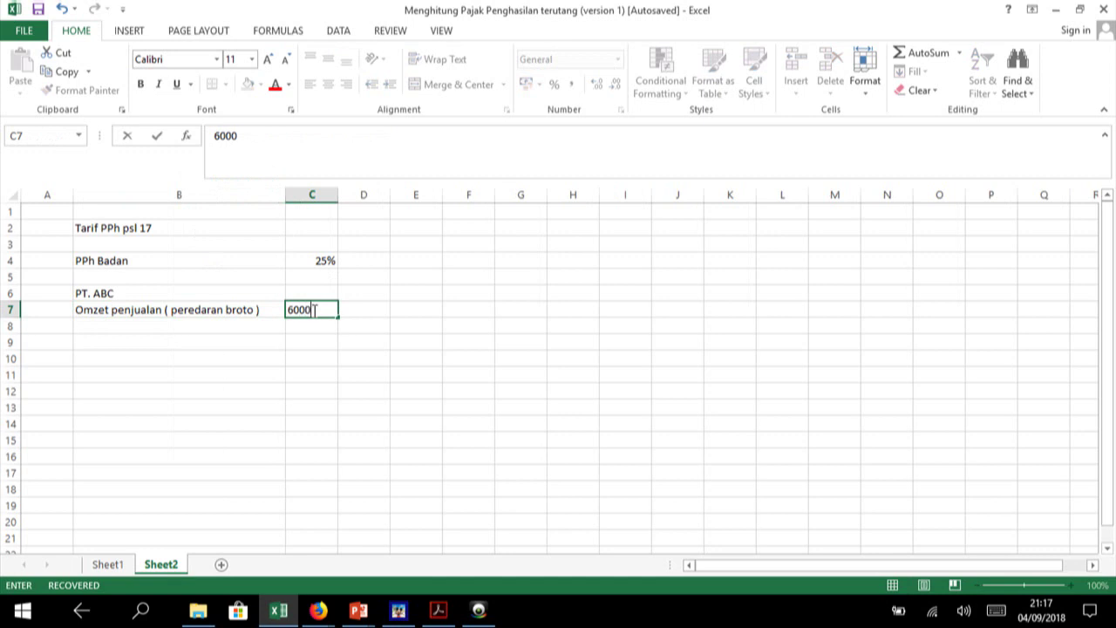
pyautogui.write('0000000')
pyautogui.press('Return')
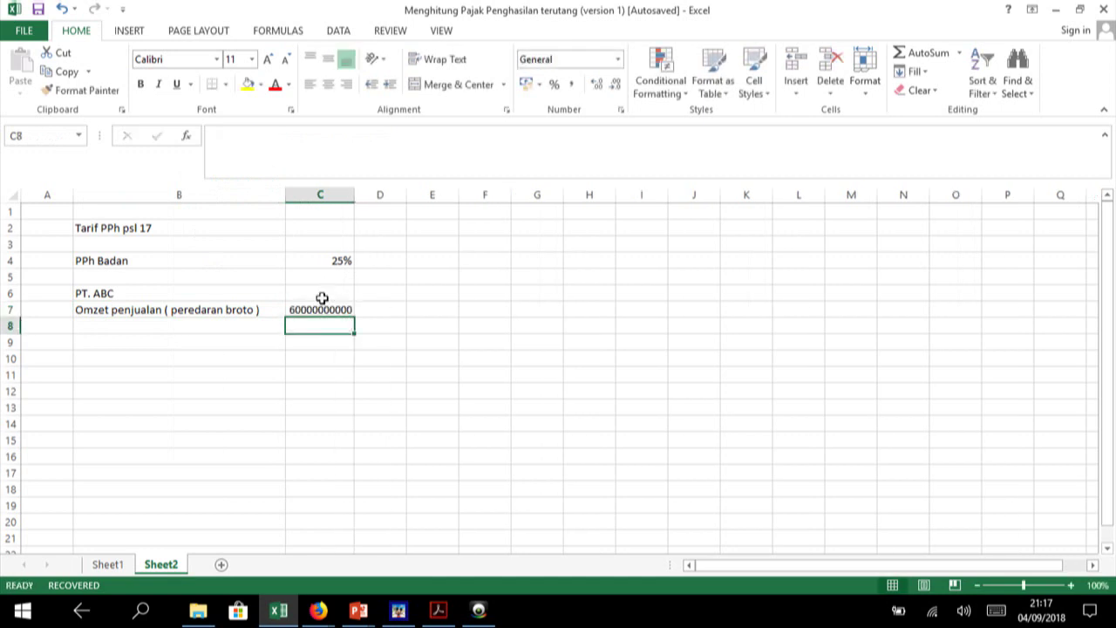
pyautogui.moveTo(322, 297); pyautogui.dragTo(324, 325)
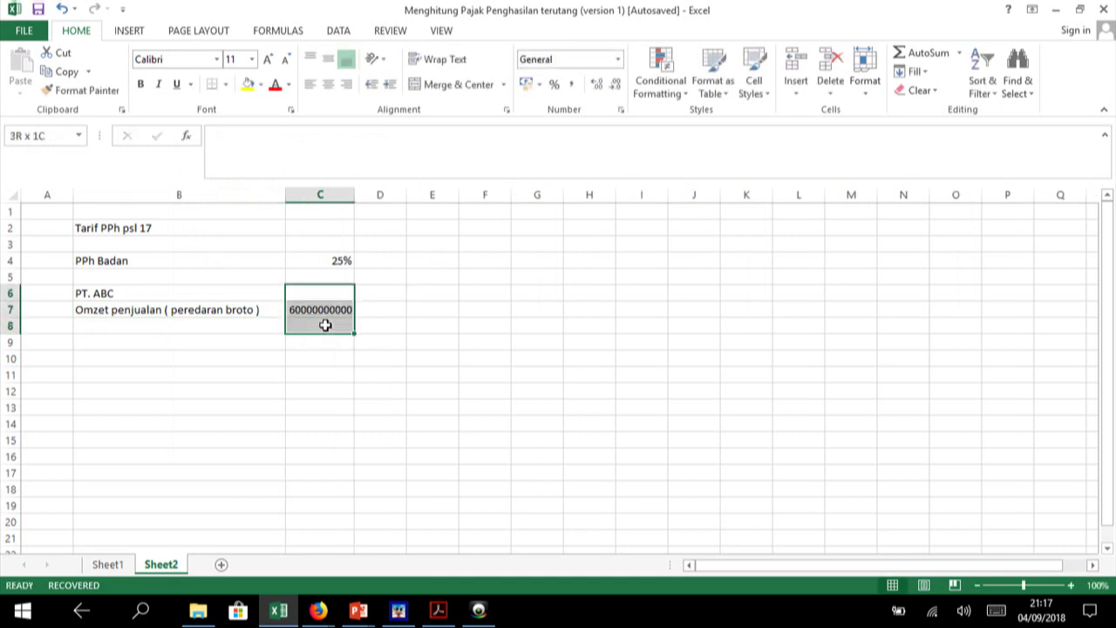
pyautogui.click(572, 87)
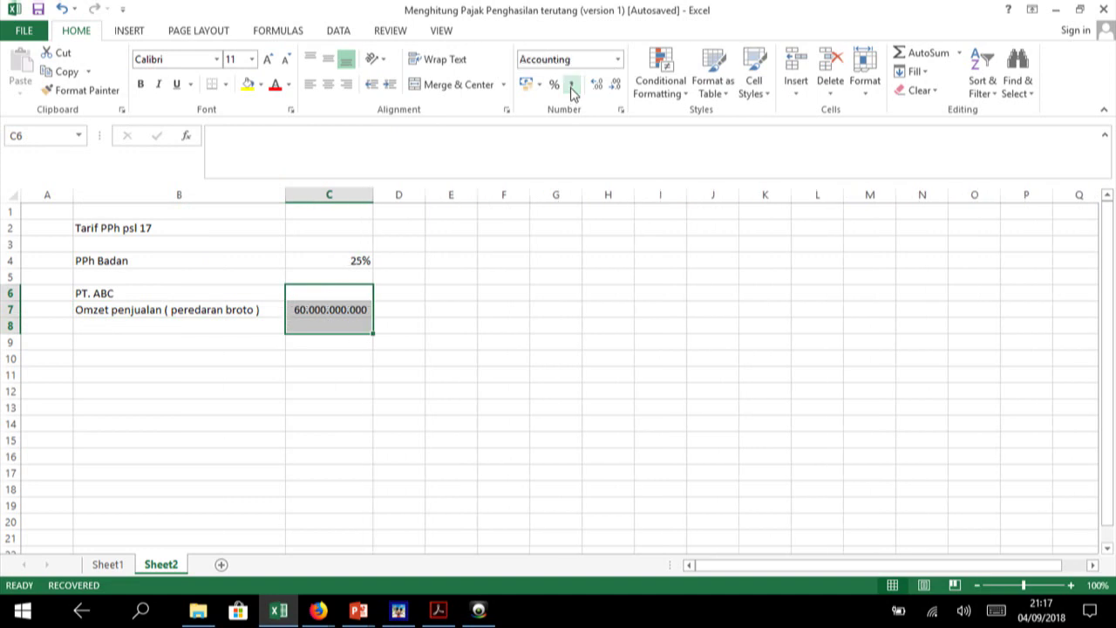
pyautogui.click(428, 296)
pyautogui.click(80, 339)
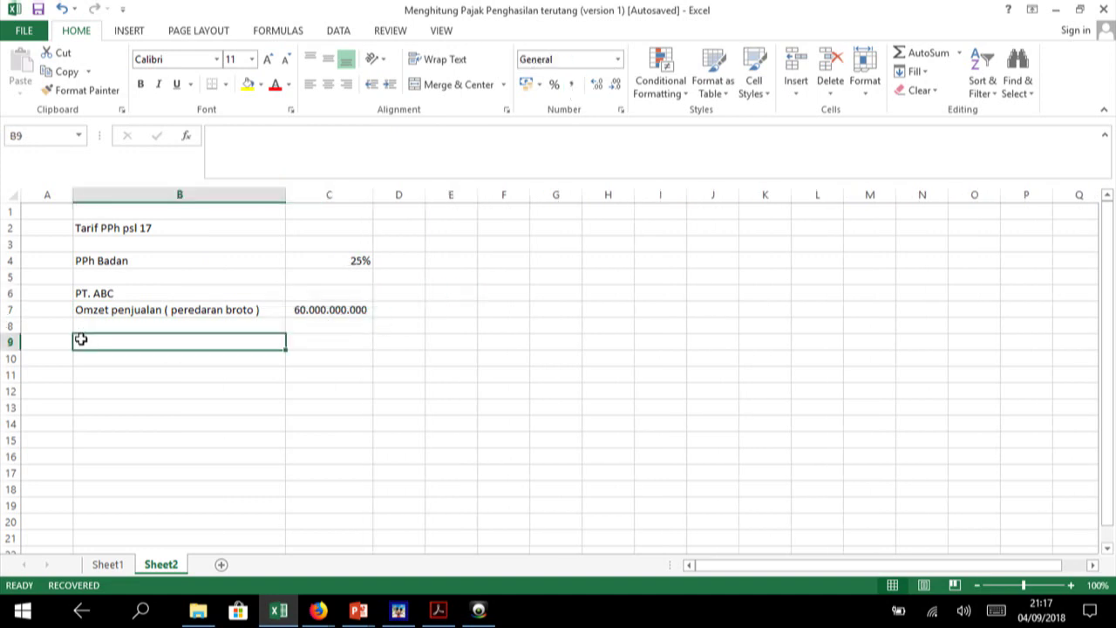
# - Label cell B8 'penghasilan Kena pajak'
pyautogui.press('Up')
pyautogui.press('Up')
pyautogui.press('Up')
pyautogui.press('Up')
pyautogui.press('Up')
pyautogui.press('Down')
pyautogui.press('Down')
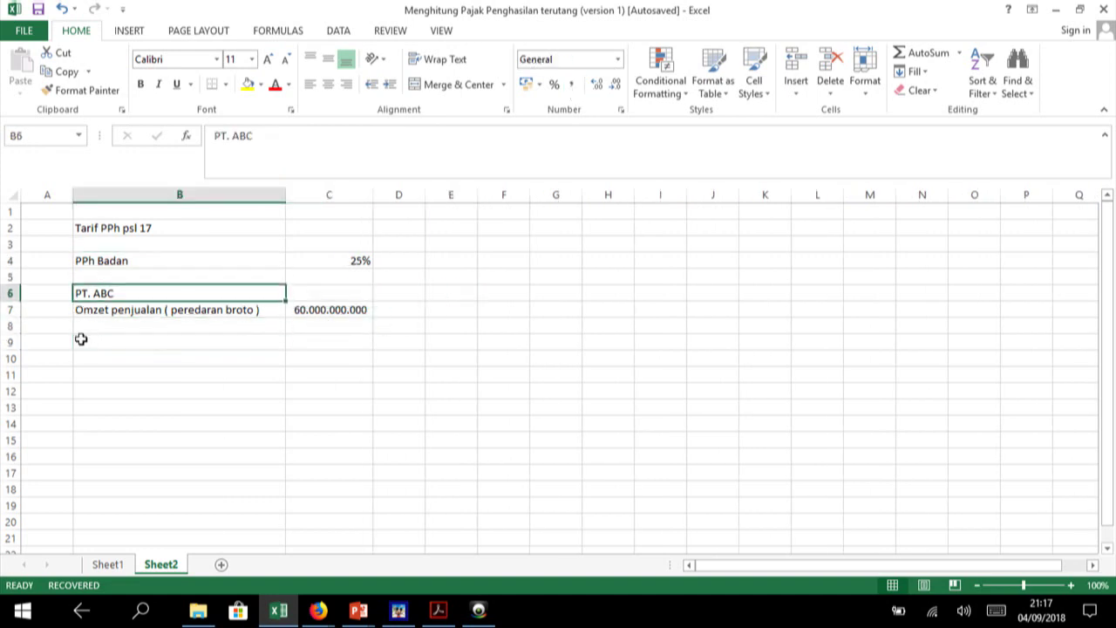
pyautogui.press('Down')
pyautogui.press('Down')
pyautogui.press('Left')
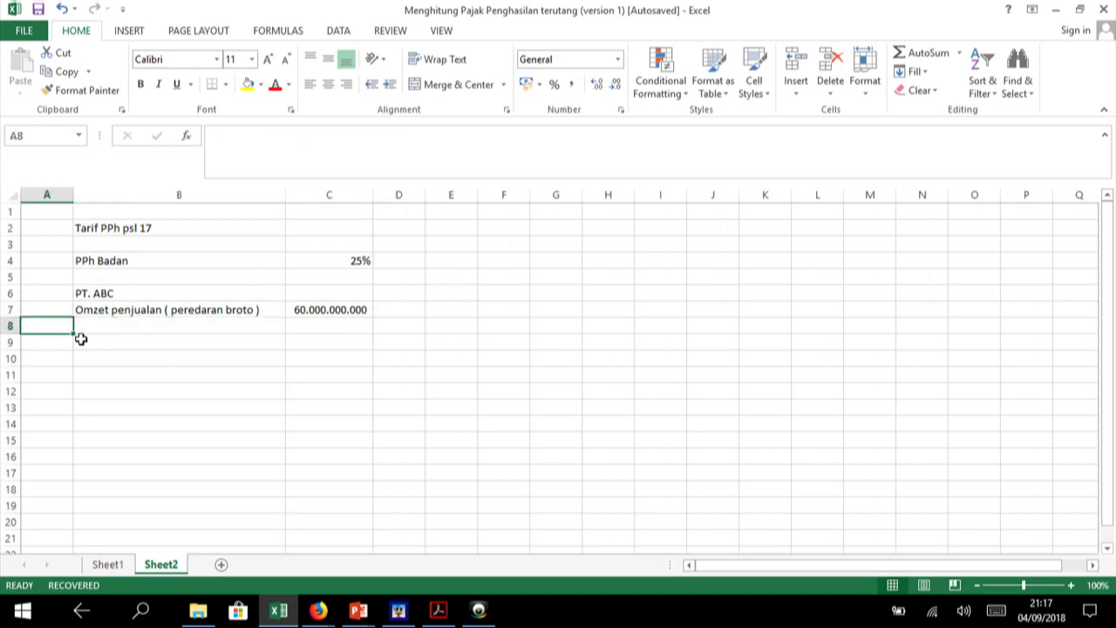
pyautogui.press('Up')
pyautogui.press('Right')
pyautogui.press('Down')
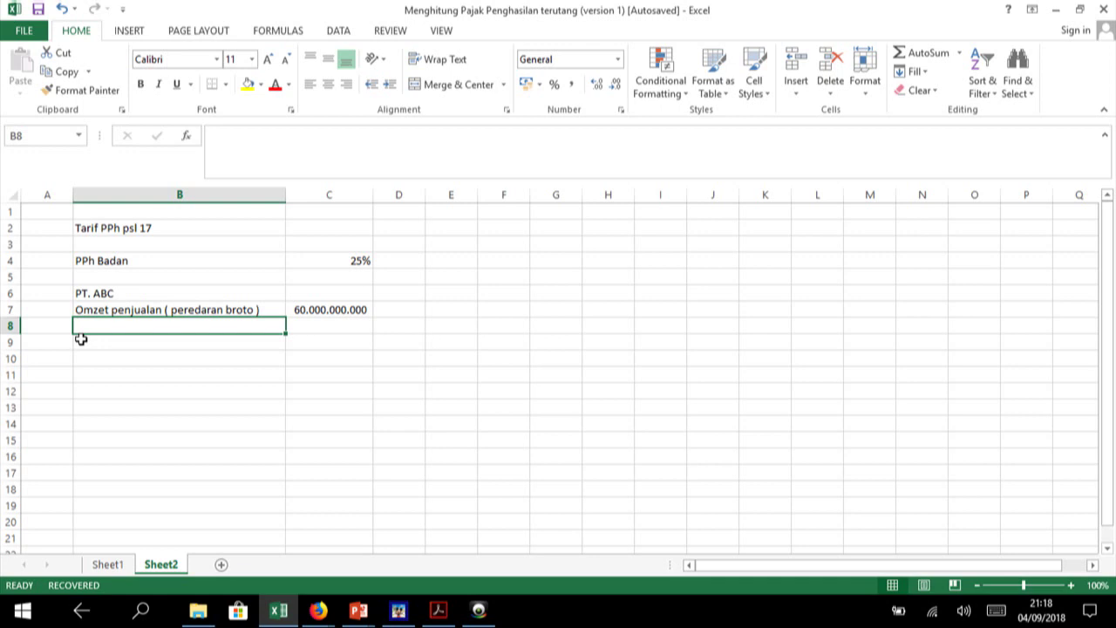
pyautogui.write('peng')
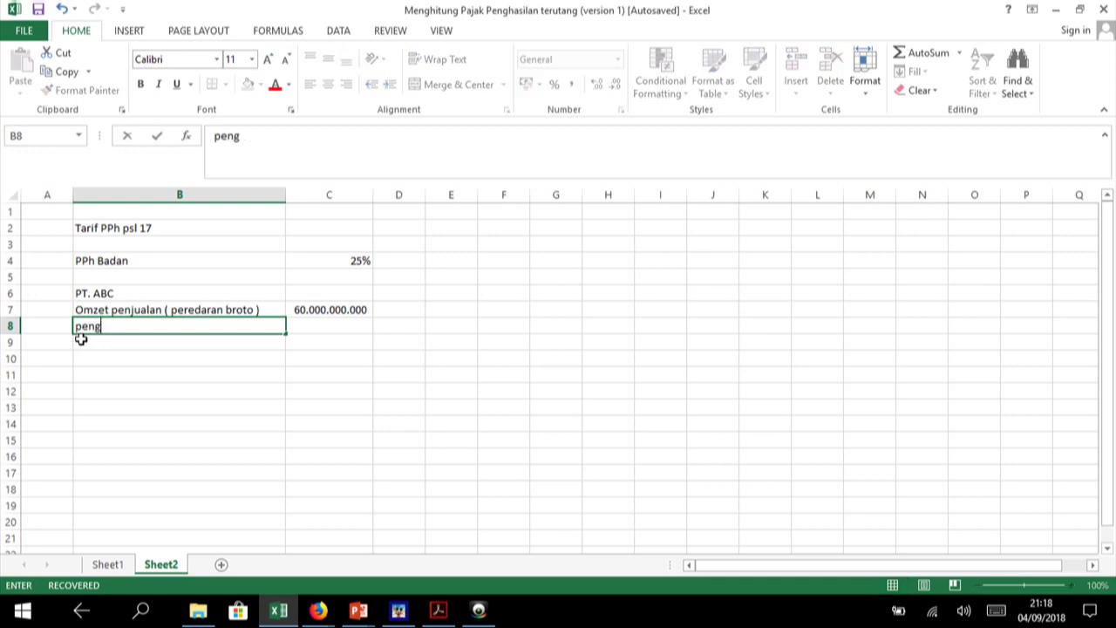
pyautogui.write('hasilan Kena')
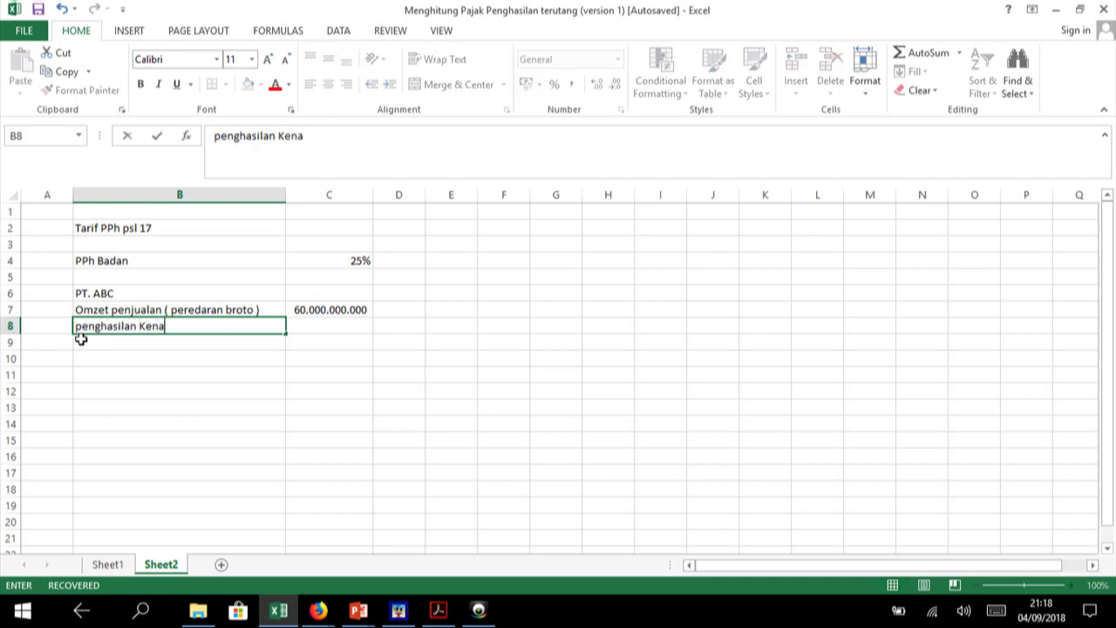
pyautogui.write(' pajak')
pyautogui.press('Return')
# - Enter the taxable income 7.000.000.000 in C8
pyautogui.press('Up')
pyautogui.press('Right')
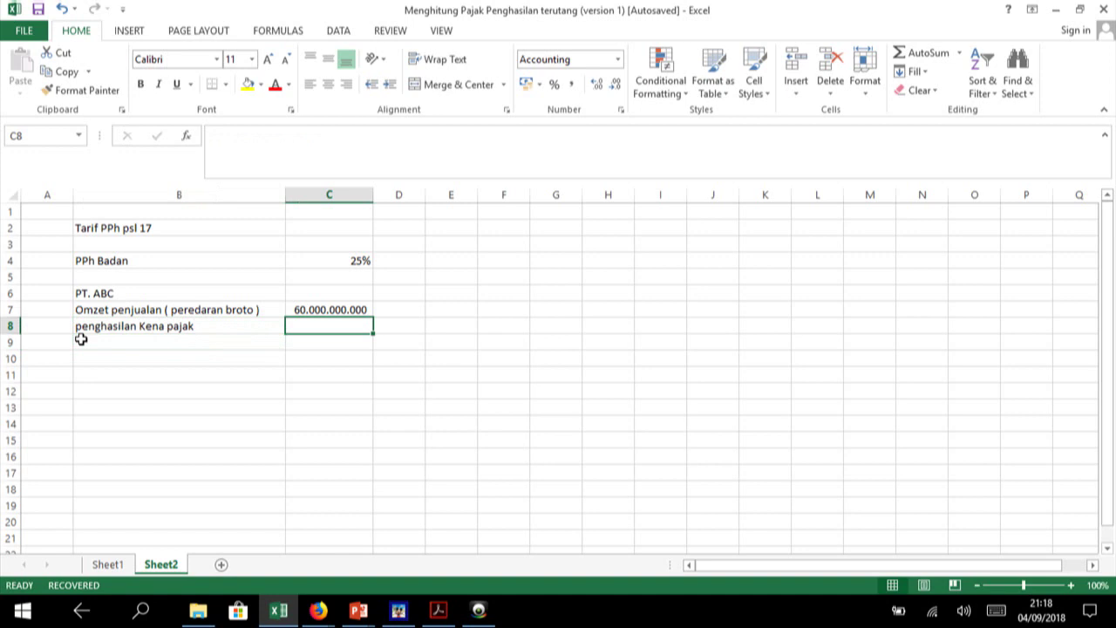
pyautogui.write('7.')
pyautogui.write('00')
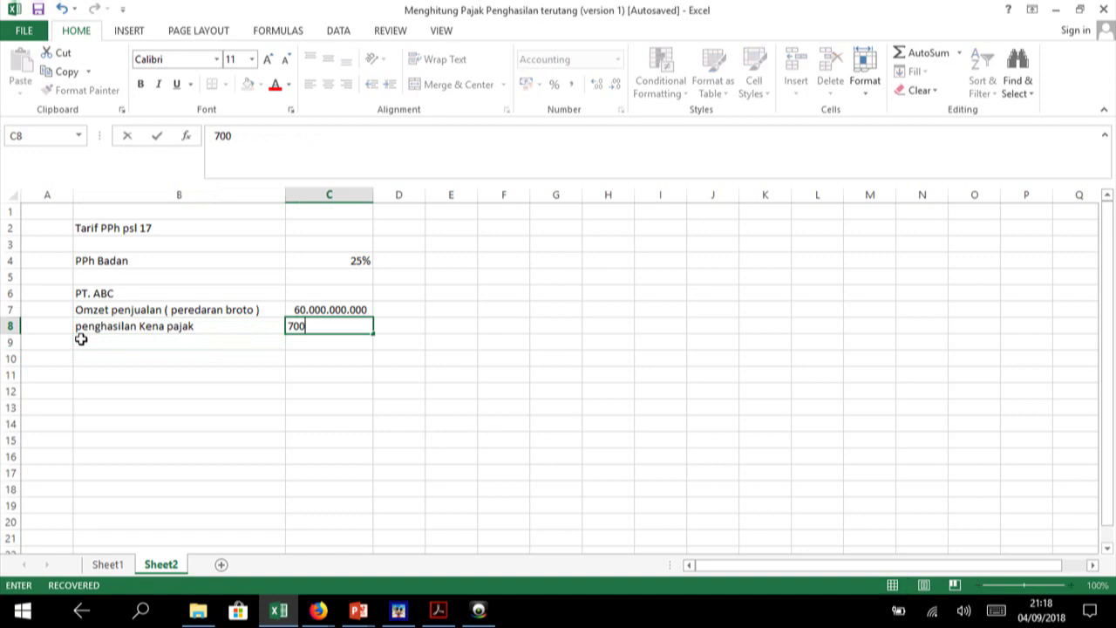
pyautogui.write('0.000.000')
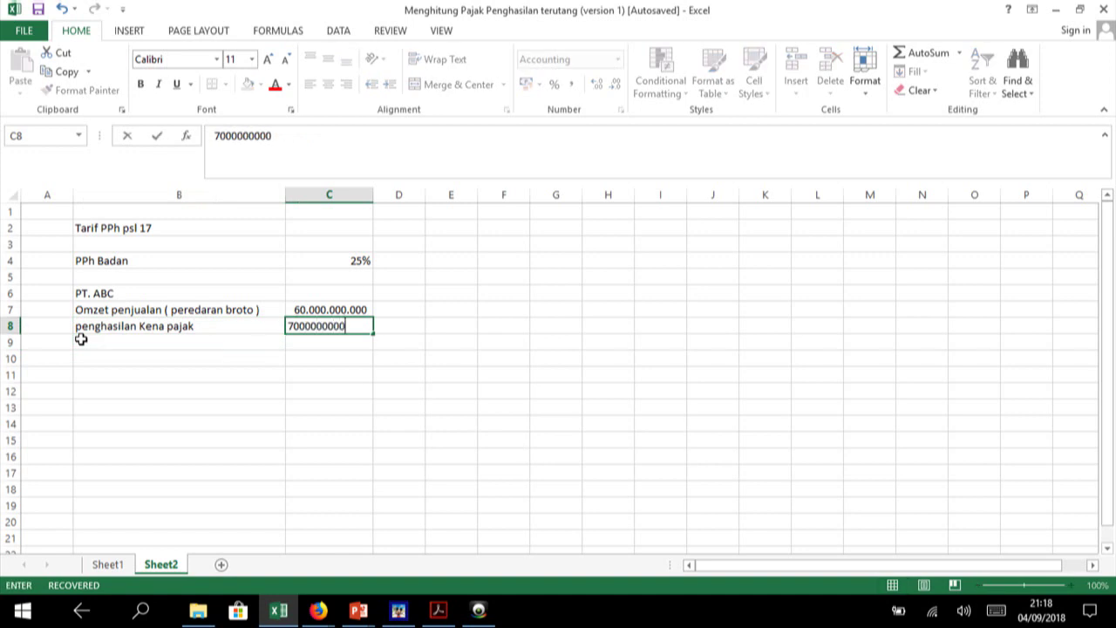
pyautogui.press('Return')
pyautogui.click(258, 369)
pyautogui.click(257, 309)
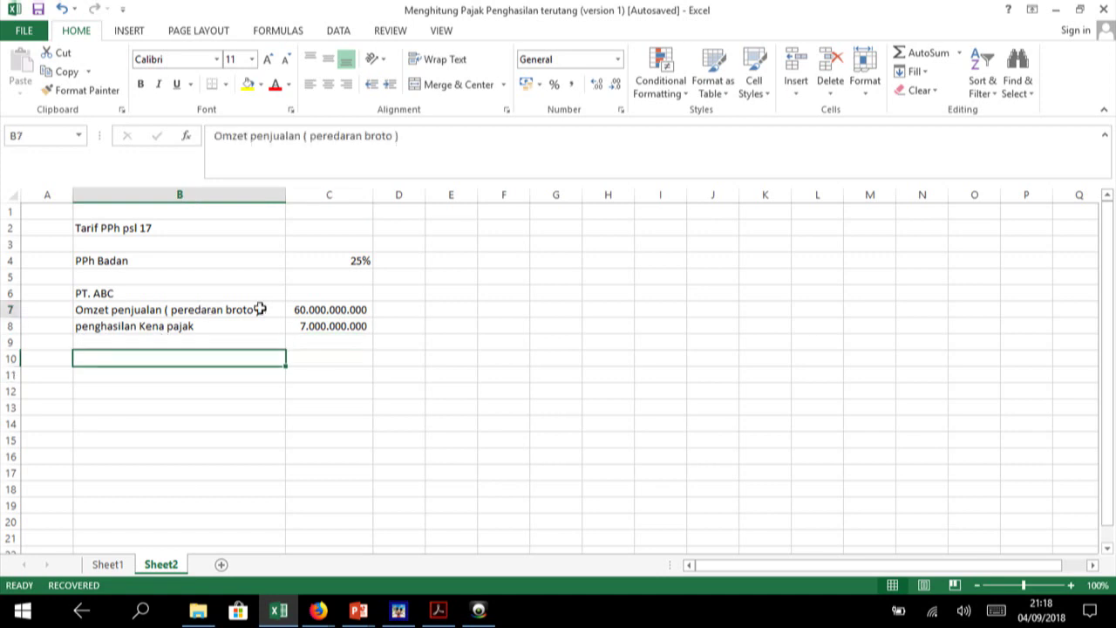
pyautogui.click(185, 278)
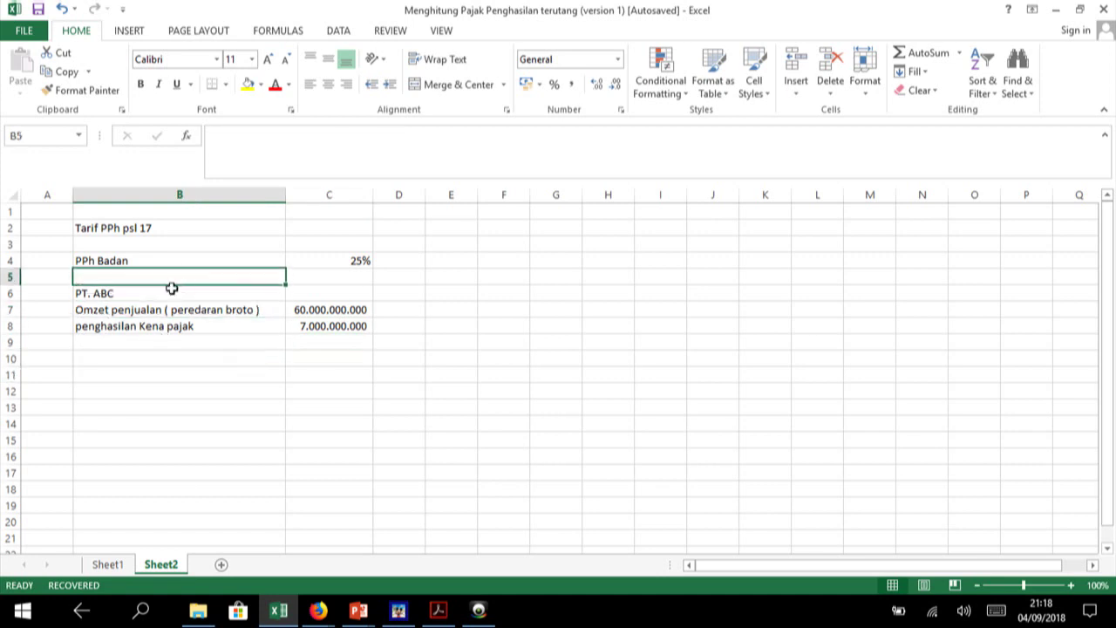
pyautogui.click(218, 340)
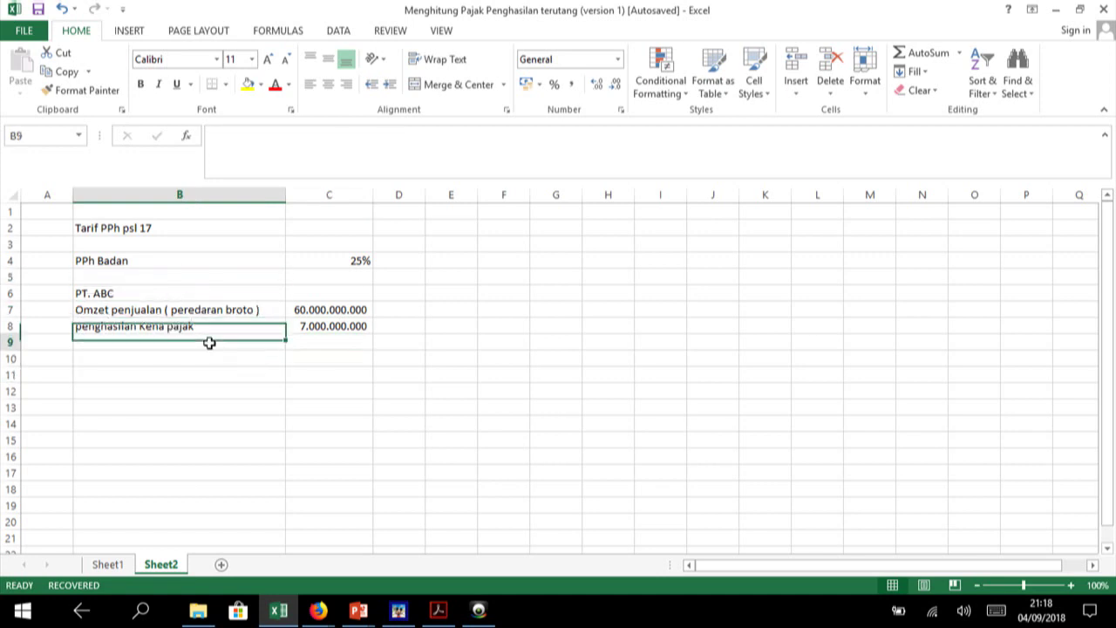
pyautogui.click(332, 295)
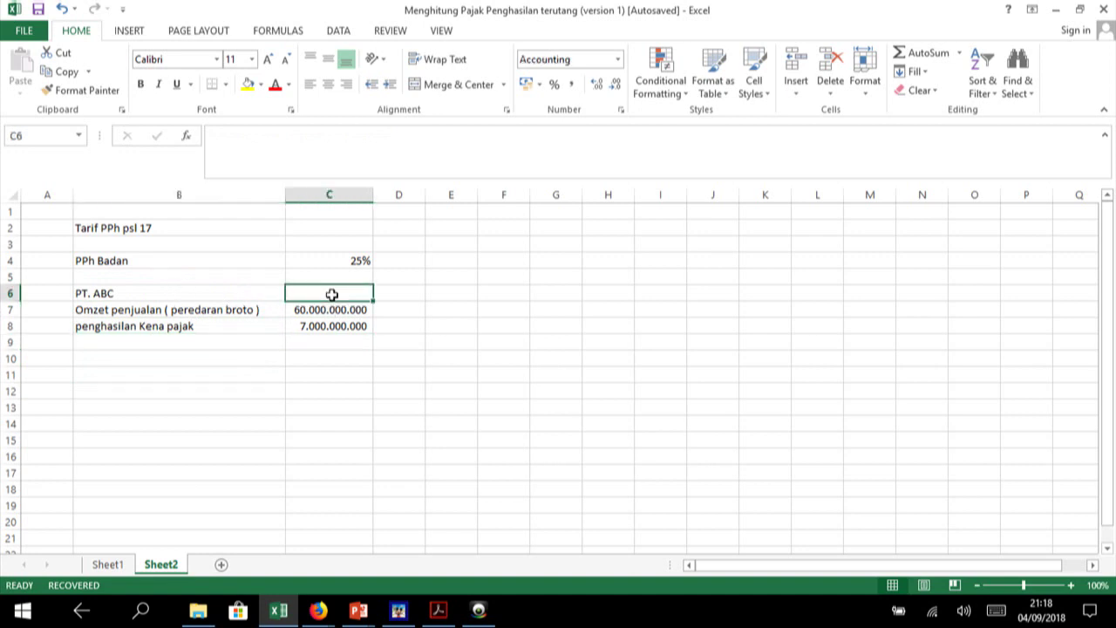
# - Enter 'Thn 2011' in C6 and centre it in its cell
pyautogui.write('Thn')
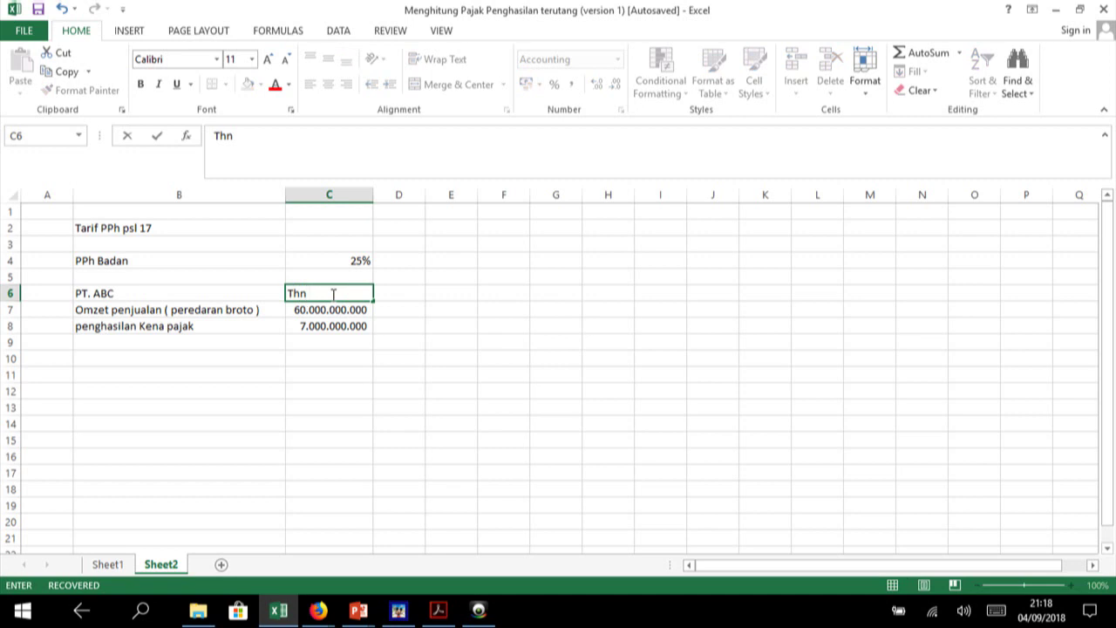
pyautogui.write(' 2011')
pyautogui.press('Return')
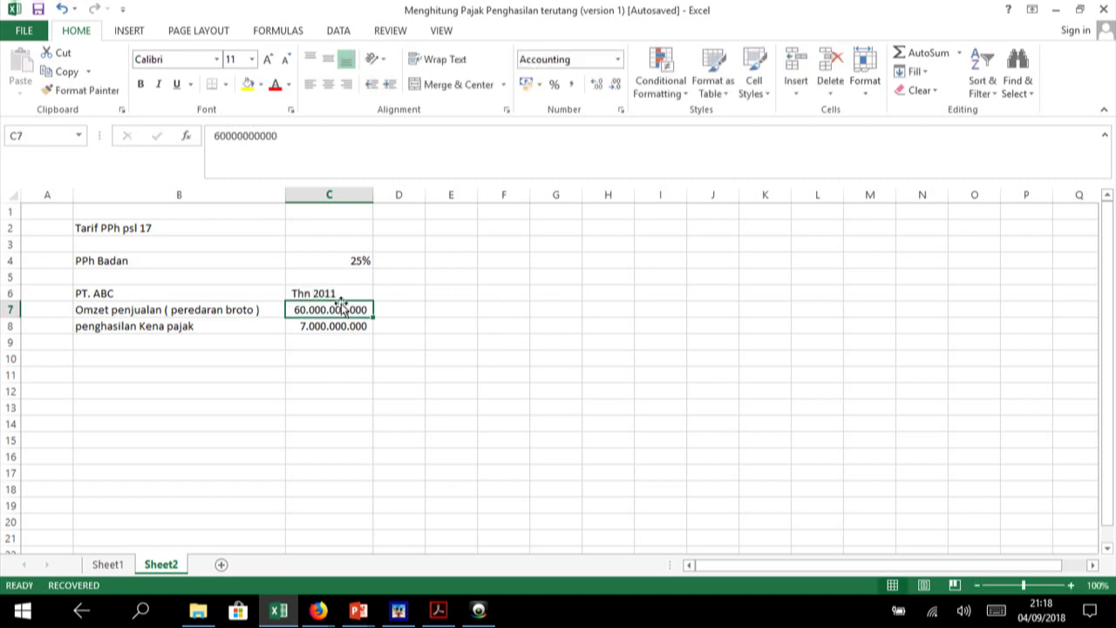
pyautogui.click(344, 293)
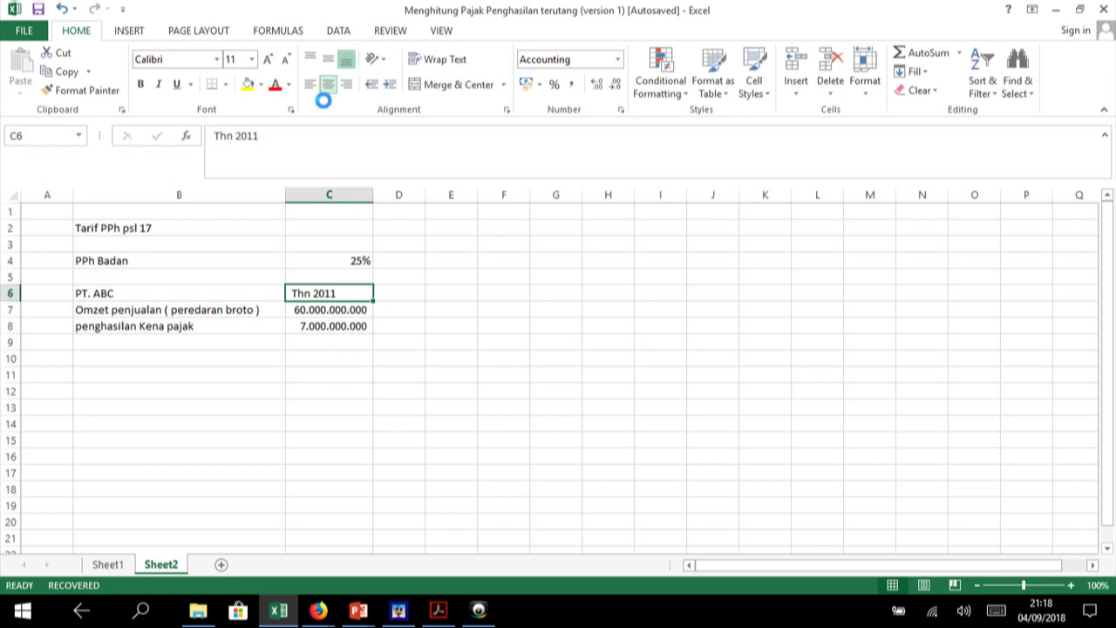
pyautogui.click(328, 84)
pyautogui.click(321, 342)
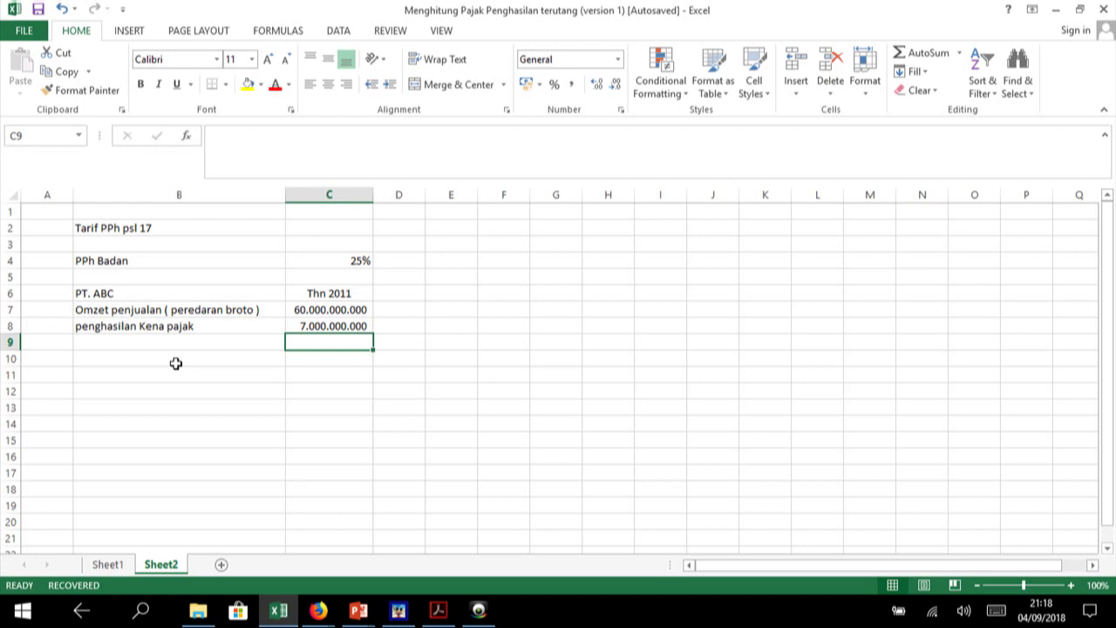
# - Move the active cell around rows 8–9, ending on B9 for the next label
pyautogui.press('Left')
pyautogui.press('Left')
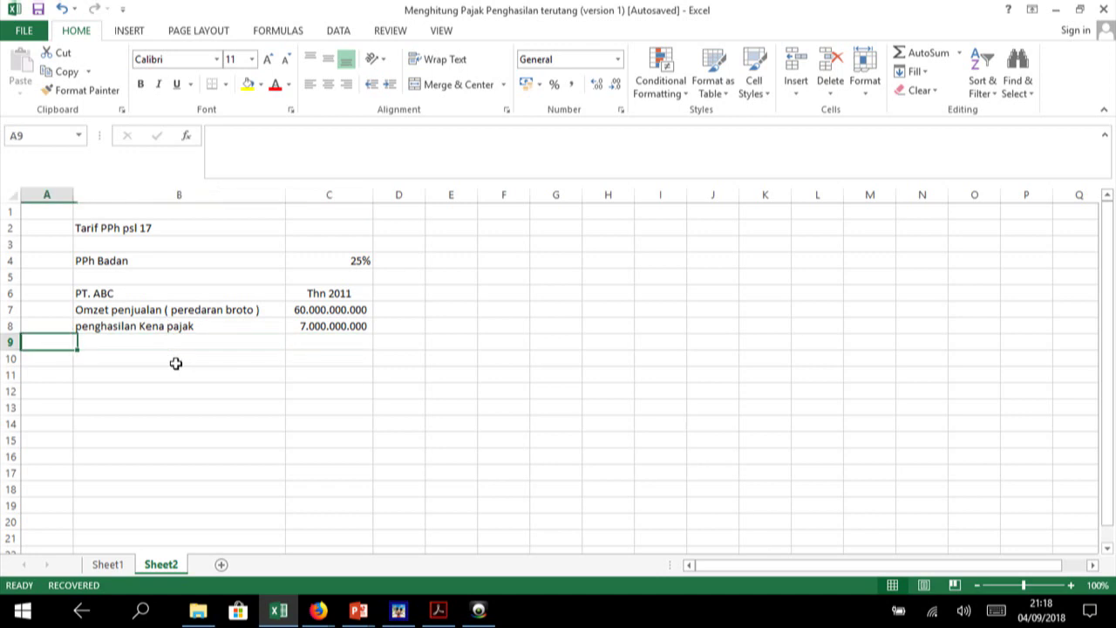
pyautogui.press('Right')
pyautogui.press('Left')
pyautogui.press('Right')
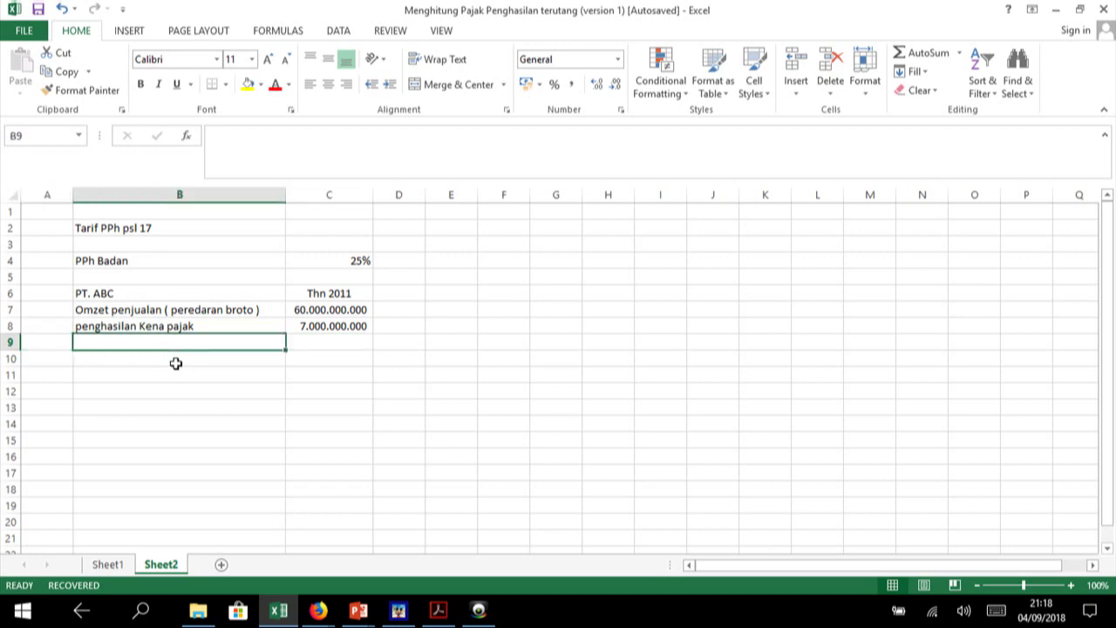
pyautogui.press('Right')
pyautogui.press('Left')
pyautogui.press('Up')
pyautogui.press('Right')
pyautogui.press('Right')
pyautogui.press('Right')
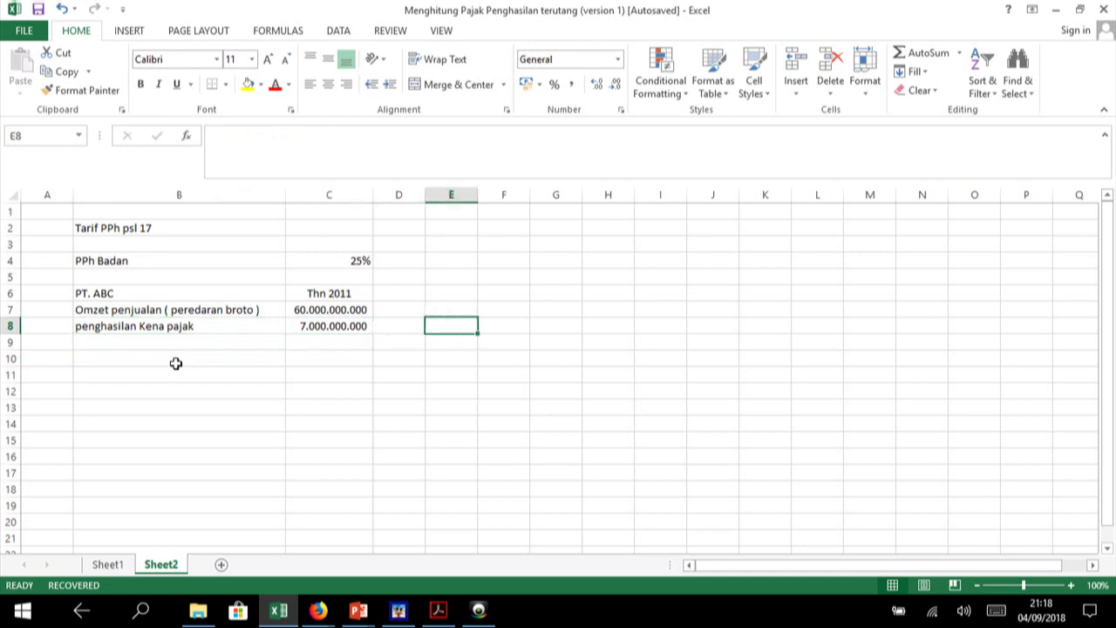
pyautogui.press('Left')
pyautogui.press('Left')
pyautogui.press('Left')
pyautogui.press('Down')
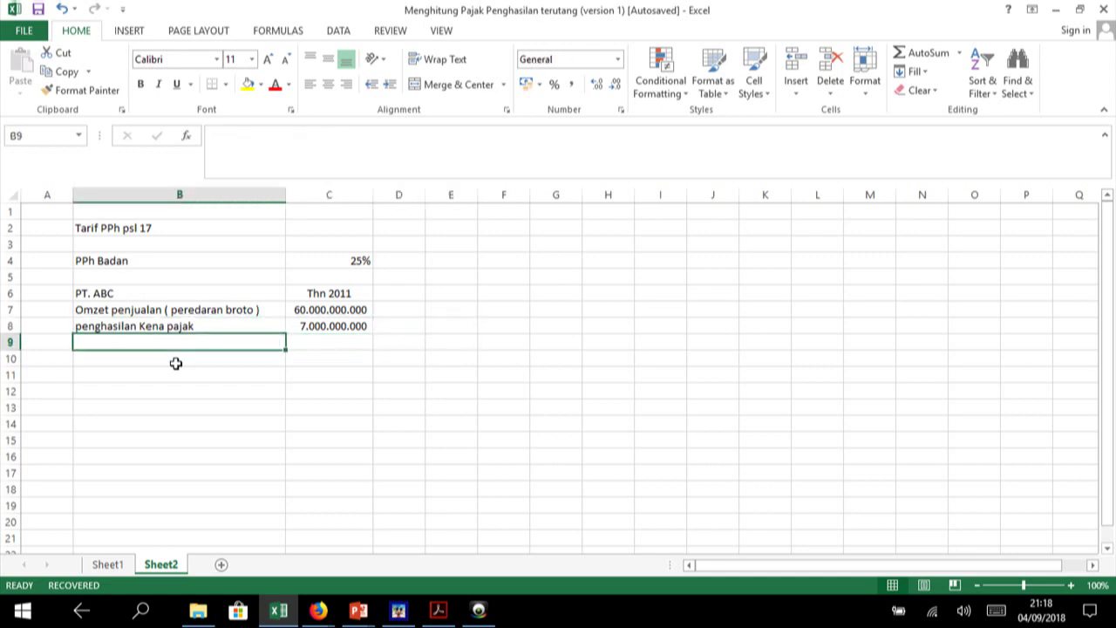
# - Label B9 'Jumlah PPh Terutang' and compute =C8*C4 in C9, giving 1.750.000.000
pyautogui.write('Jumlah P')
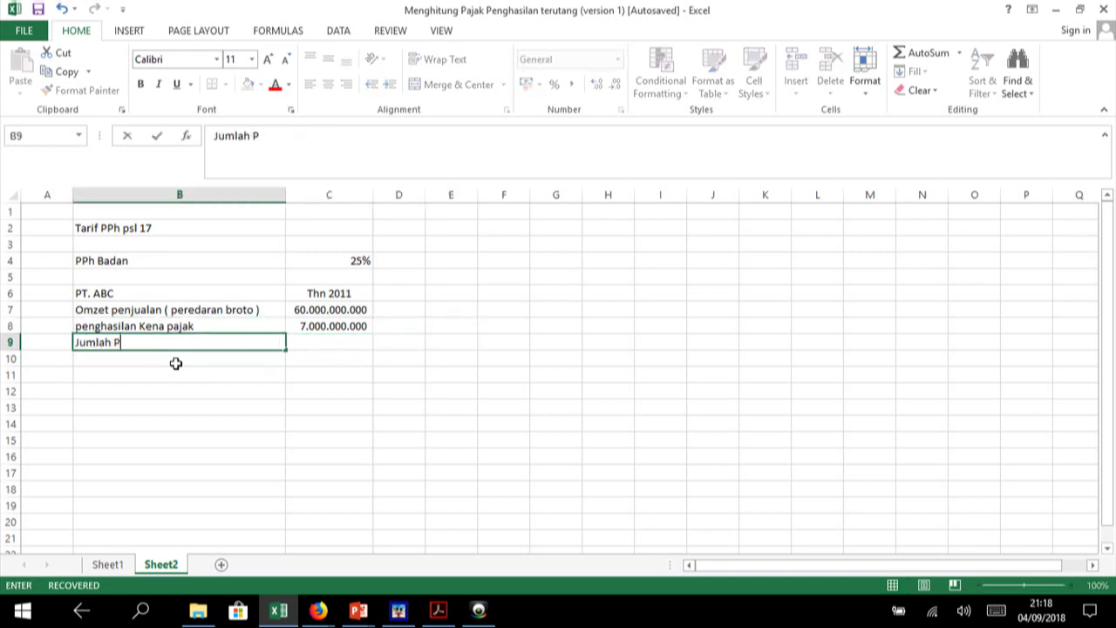
pyautogui.write('Ph Te')
pyautogui.write('rutang')
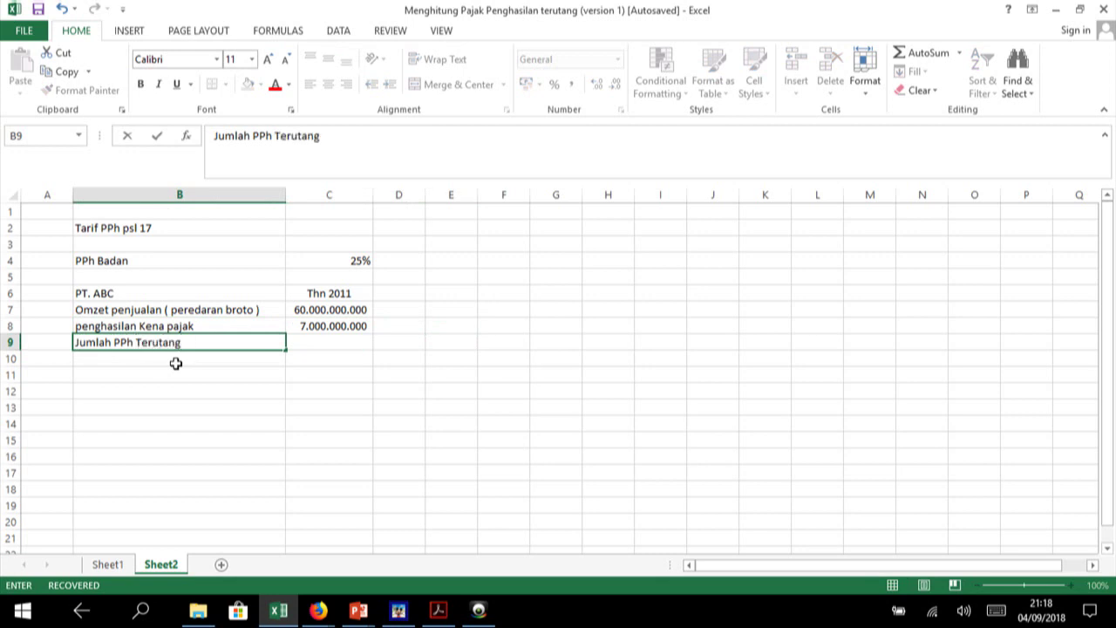
pyautogui.press('Return')
pyautogui.press('Up')
pyautogui.press('Right')
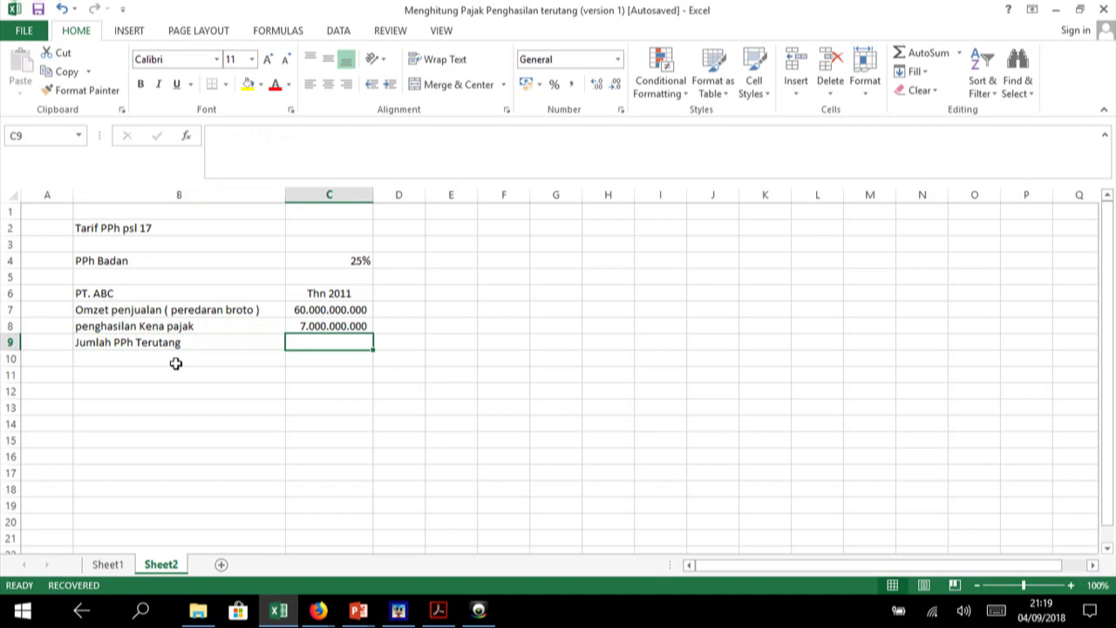
pyautogui.write('=')
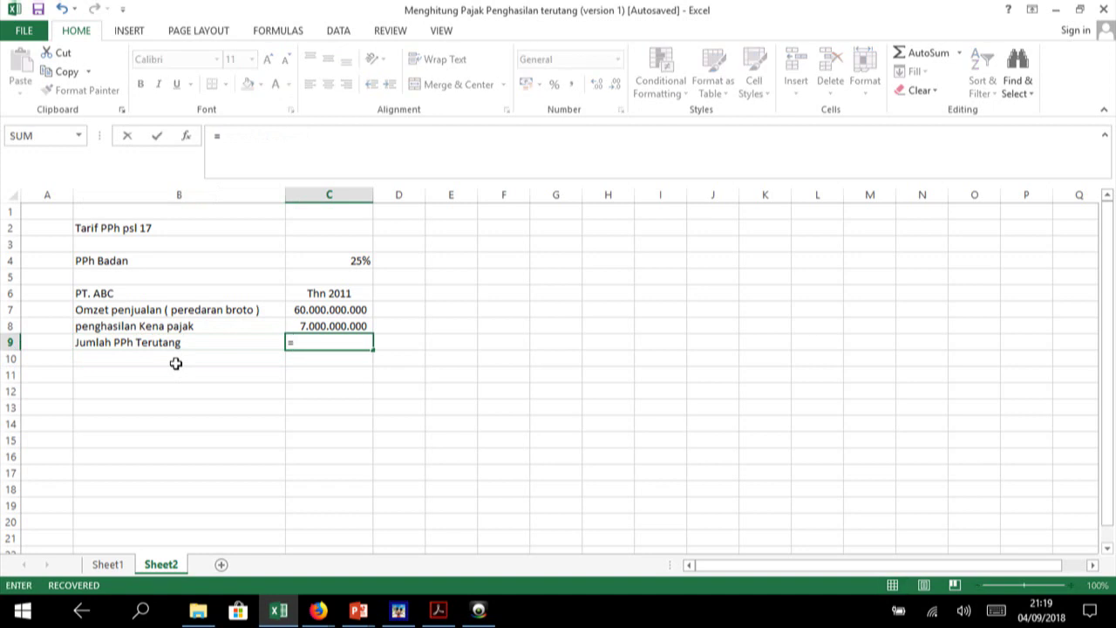
pyautogui.press('Up')
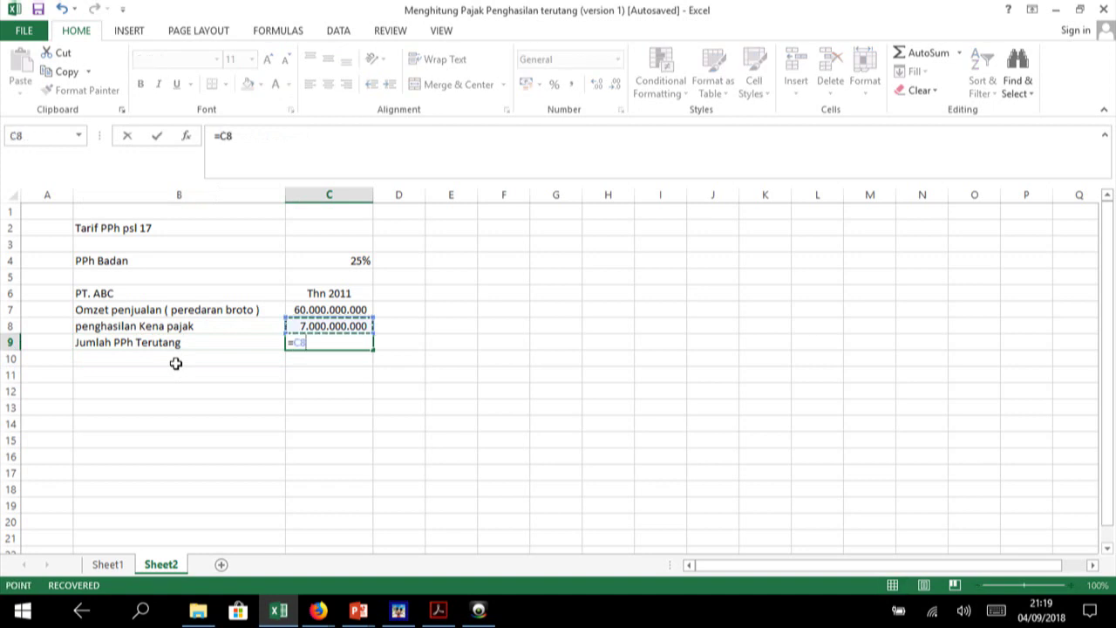
pyautogui.write('*')
pyautogui.press('Up')
pyautogui.press('Up')
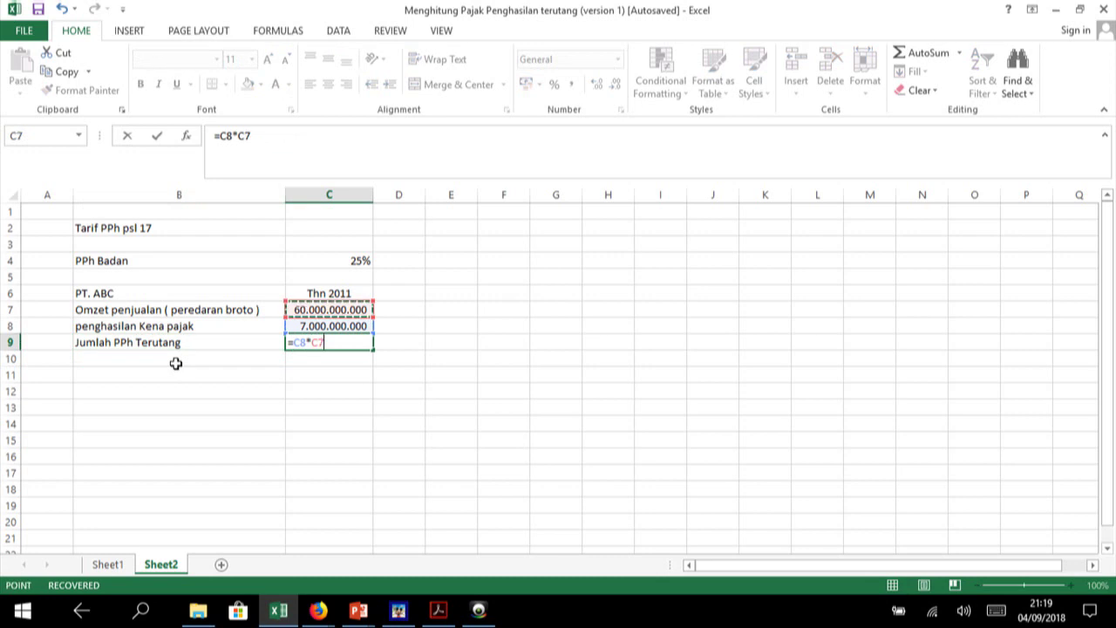
pyautogui.press('Up')
pyautogui.press('Up')
pyautogui.press('Up')
pyautogui.press('Return')
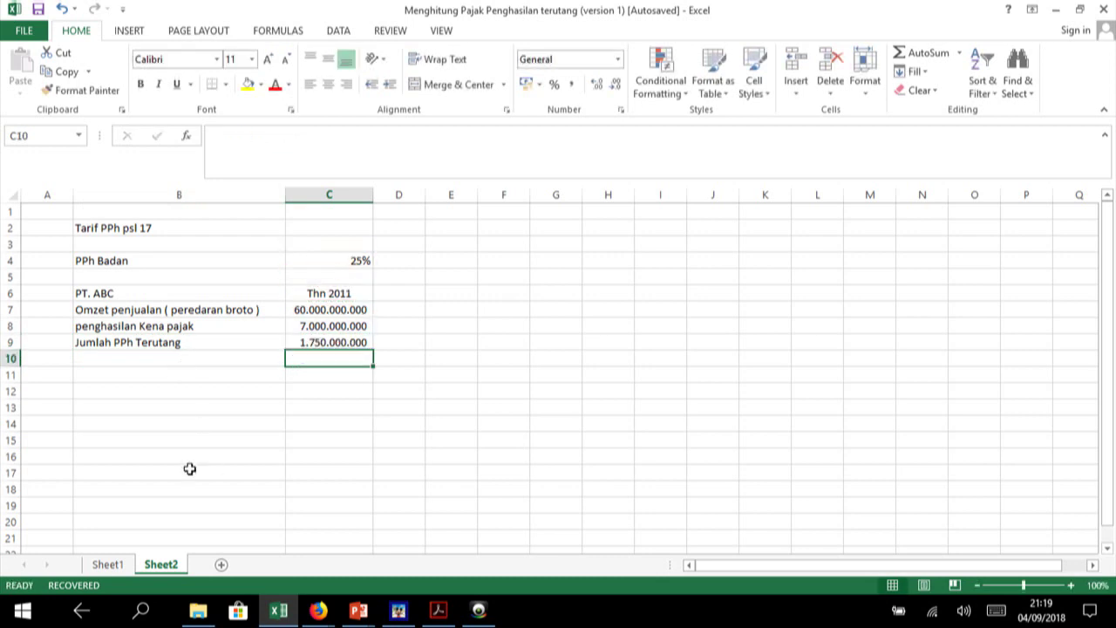
# - Check the tax formula in C9, then go to Sheet1's earlier PPh psl 17 example
pyautogui.click(158, 360)
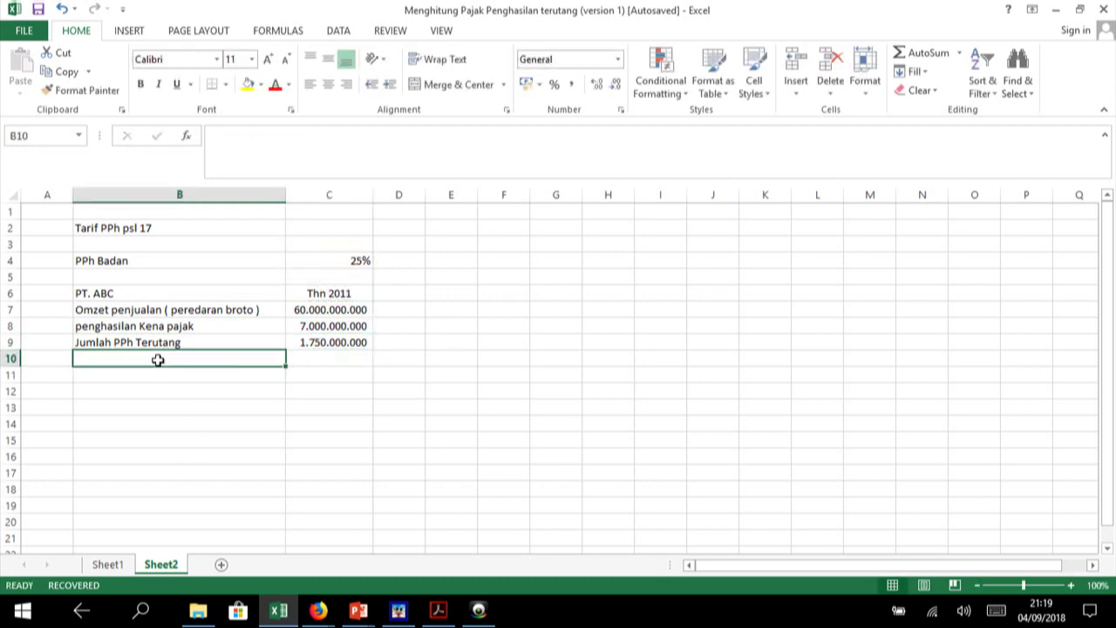
pyautogui.click(350, 339)
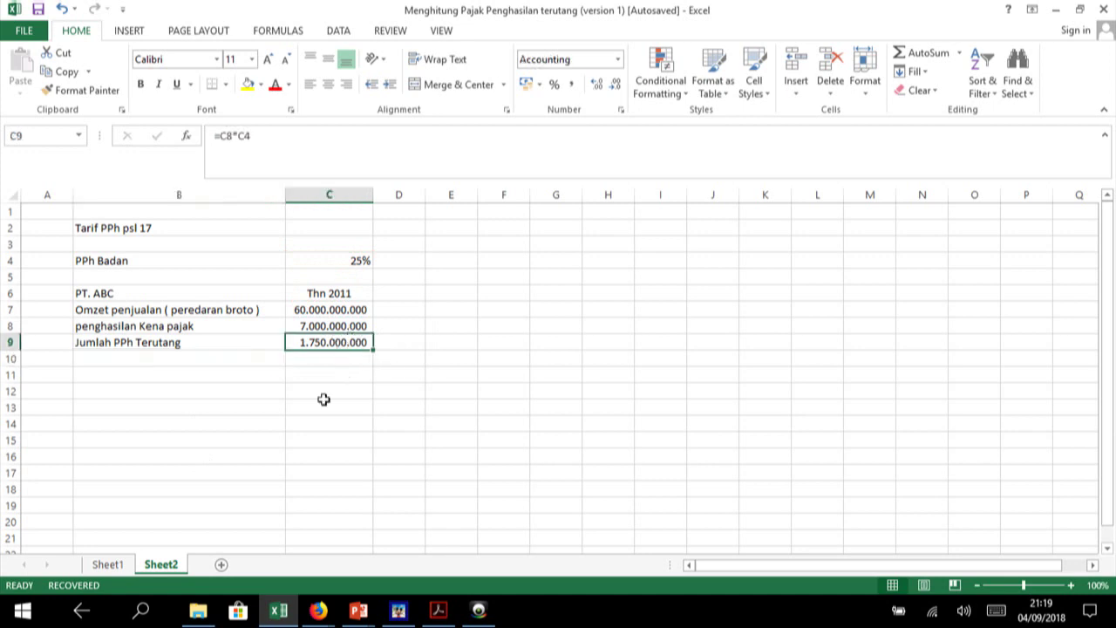
pyautogui.click(188, 425)
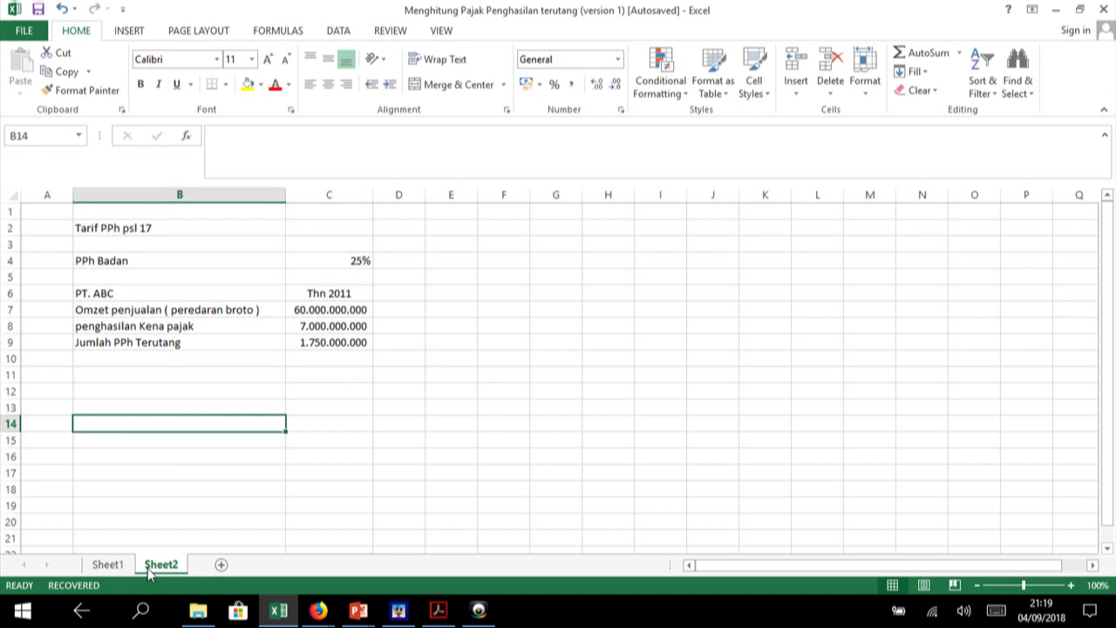
pyautogui.moveTo(122, 565); pyautogui.dragTo(138, 571)
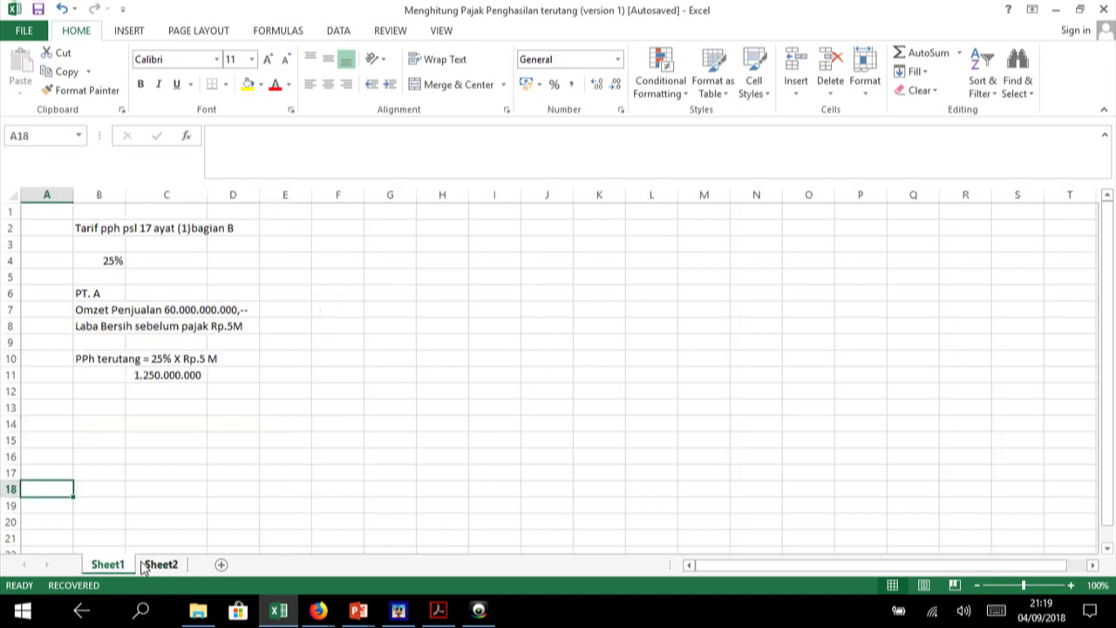
pyautogui.click(162, 565)
# - Rename the PT. ABC example sheet to 'Psl 17 ayat (2a)', correcting the typos
pyautogui.doubleClick(164, 565)
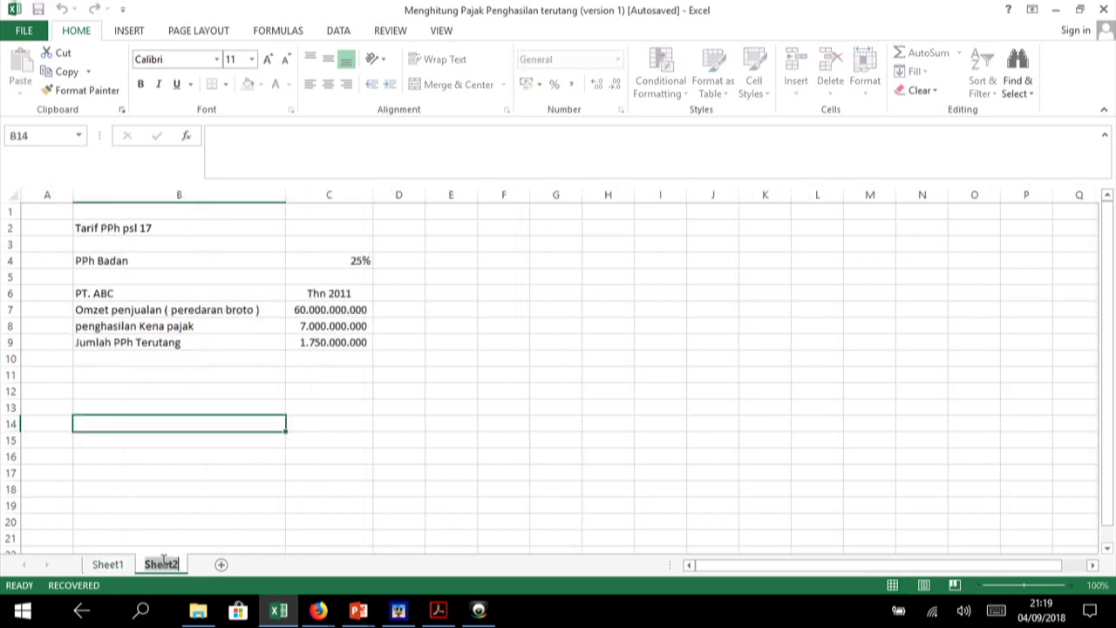
pyautogui.write('Ps')
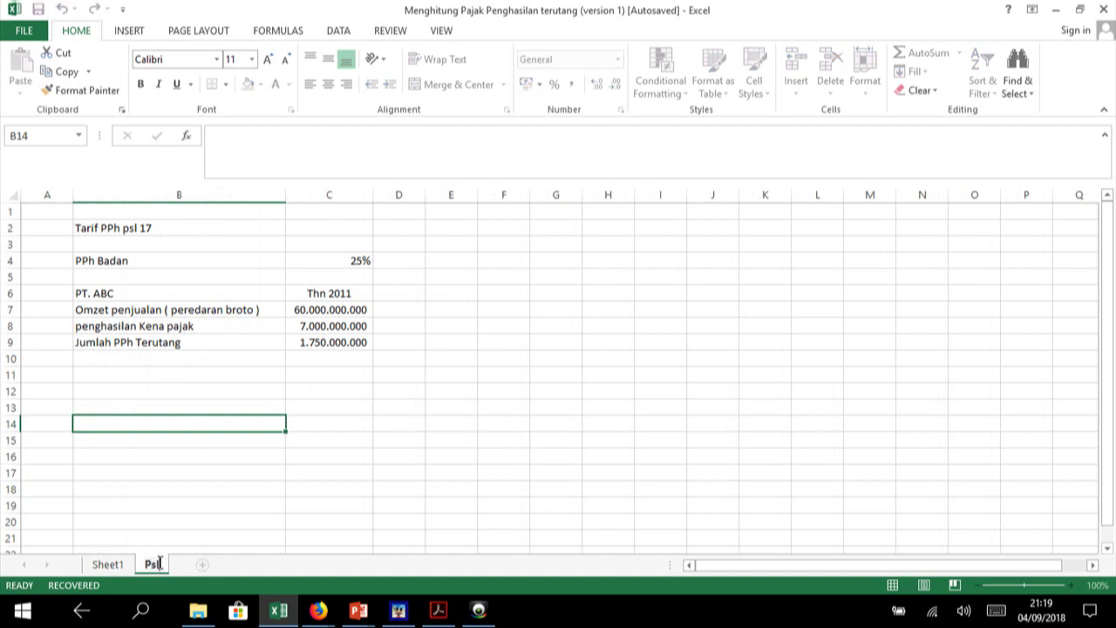
pyautogui.write('l 17')
pyautogui.write('ayat')
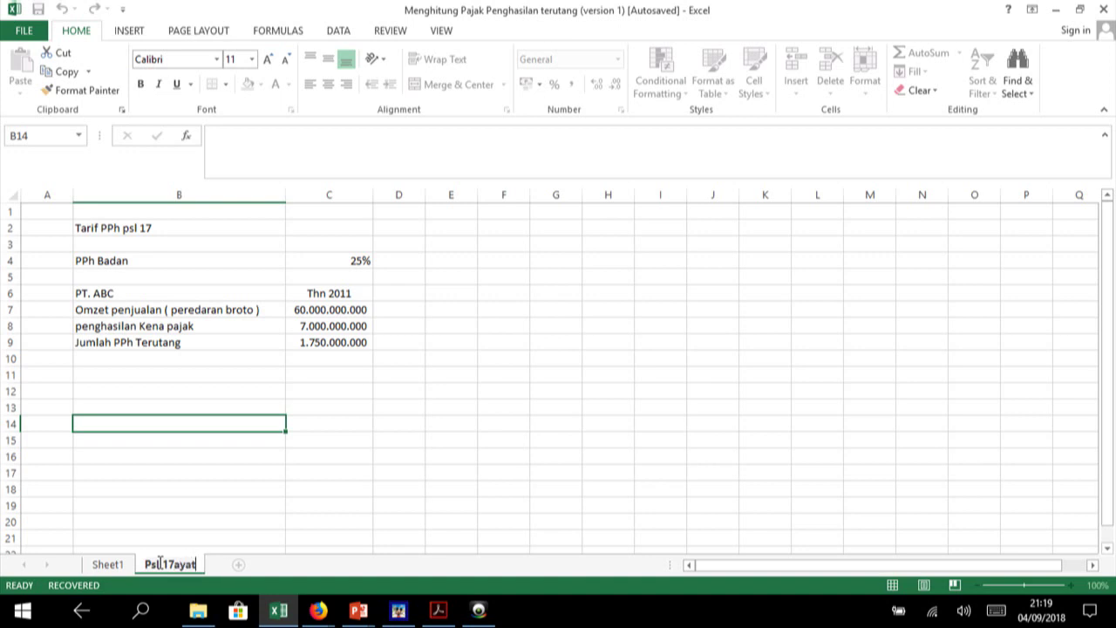
pyautogui.press('BackSpace')
pyautogui.press('BackSpace')
pyautogui.press('BackSpace')
pyautogui.press('BackSpace')
pyautogui.write('ayat ')
pyautogui.write('(')
pyautogui.write('s')
pyautogui.press('BackSpace')
pyautogui.write('2')
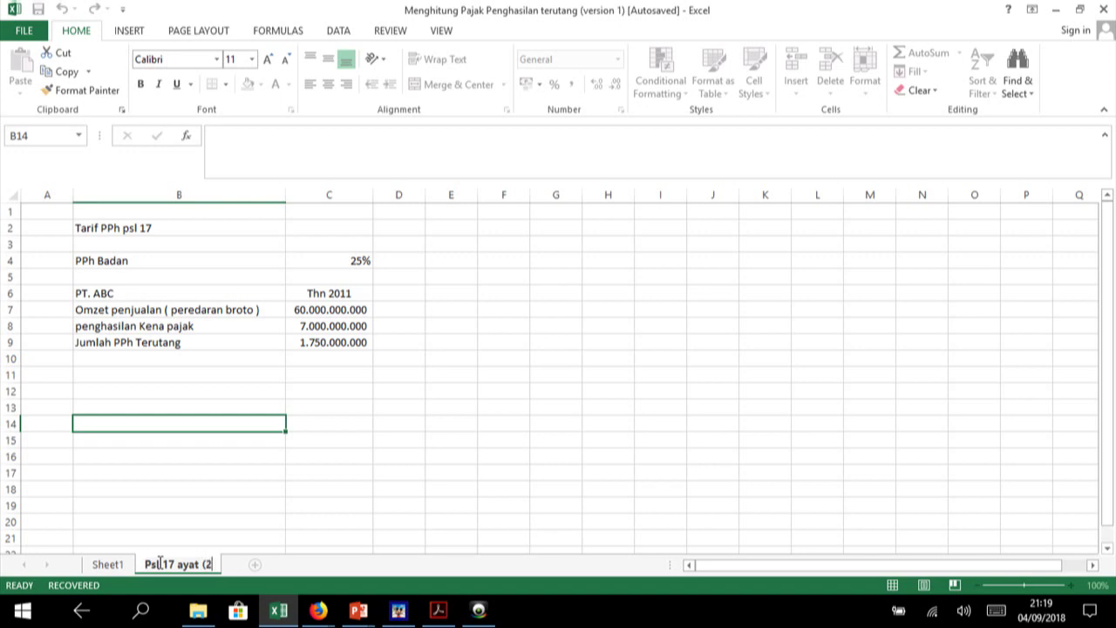
pyautogui.write('a')
pyautogui.write(')')
pyautogui.press('Return')
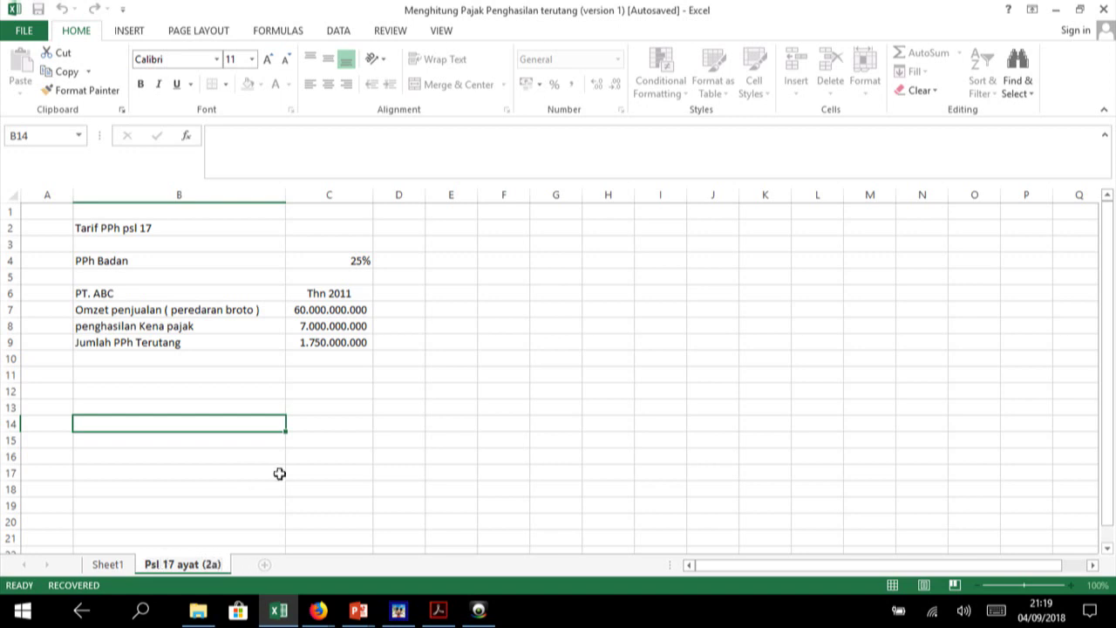
pyautogui.click(139, 539)
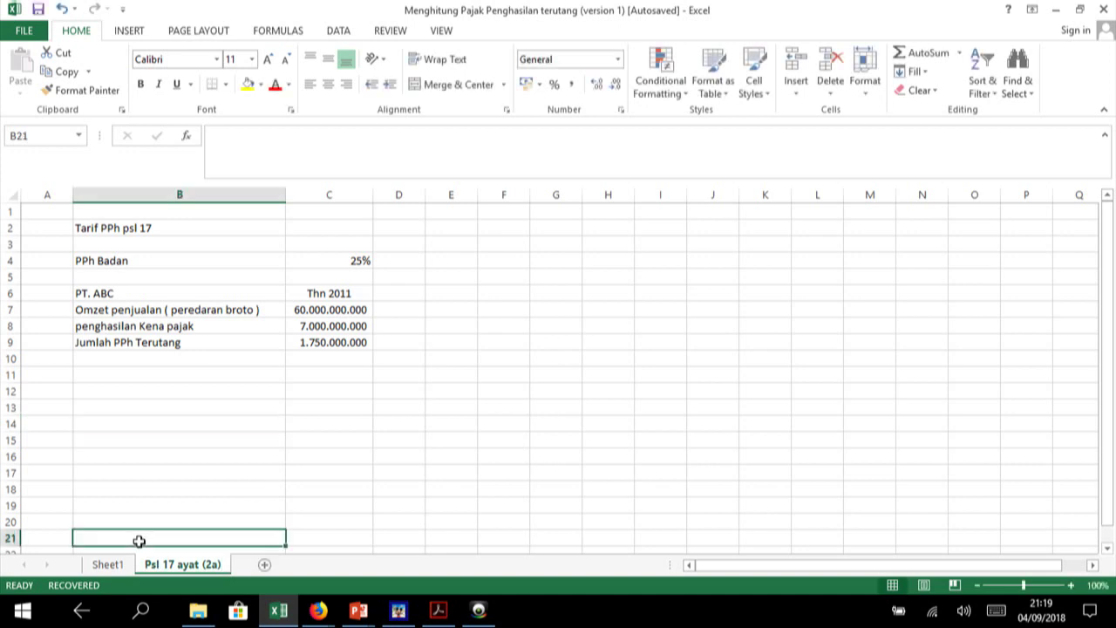
# - Add a new blank worksheet, Sheet2, and switch to it
pyautogui.click(266, 565)
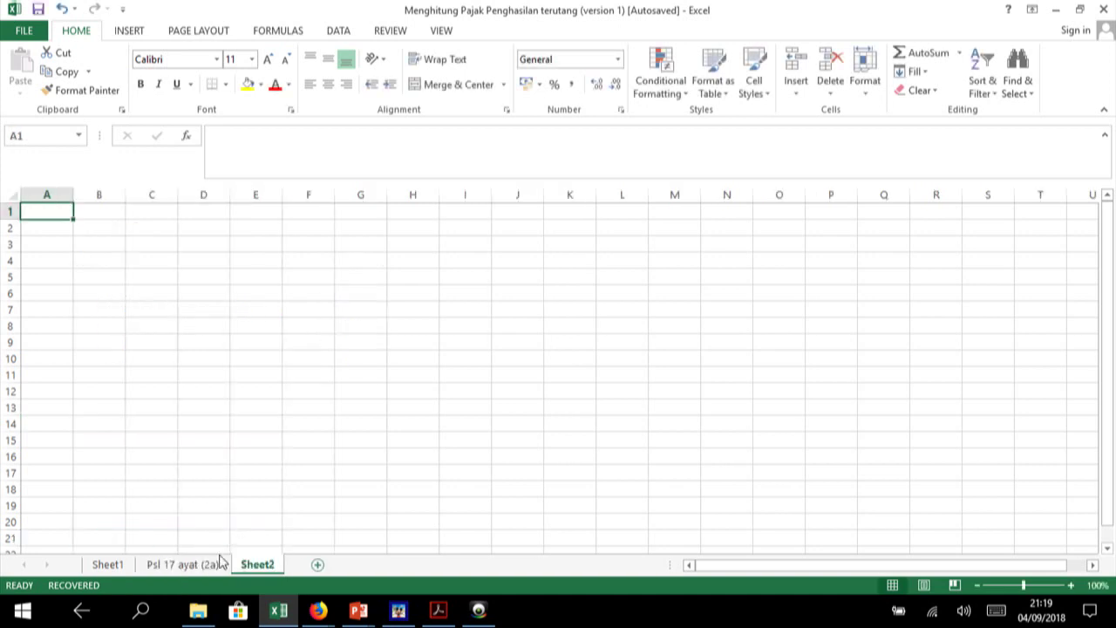
pyautogui.click(223, 564)
pyautogui.click(258, 565)
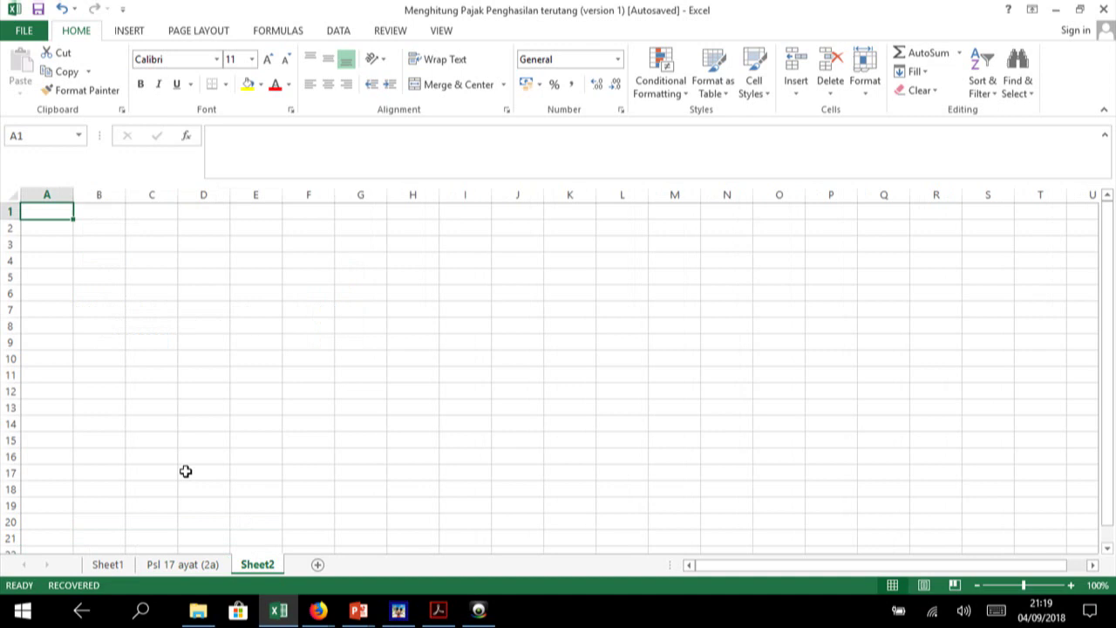
pyautogui.click(128, 291)
# - Enter the heading 'Tarif PPh psl 31 E' in B2, then return to 'Psl 17 ayat (2a)'
pyautogui.click(101, 240)
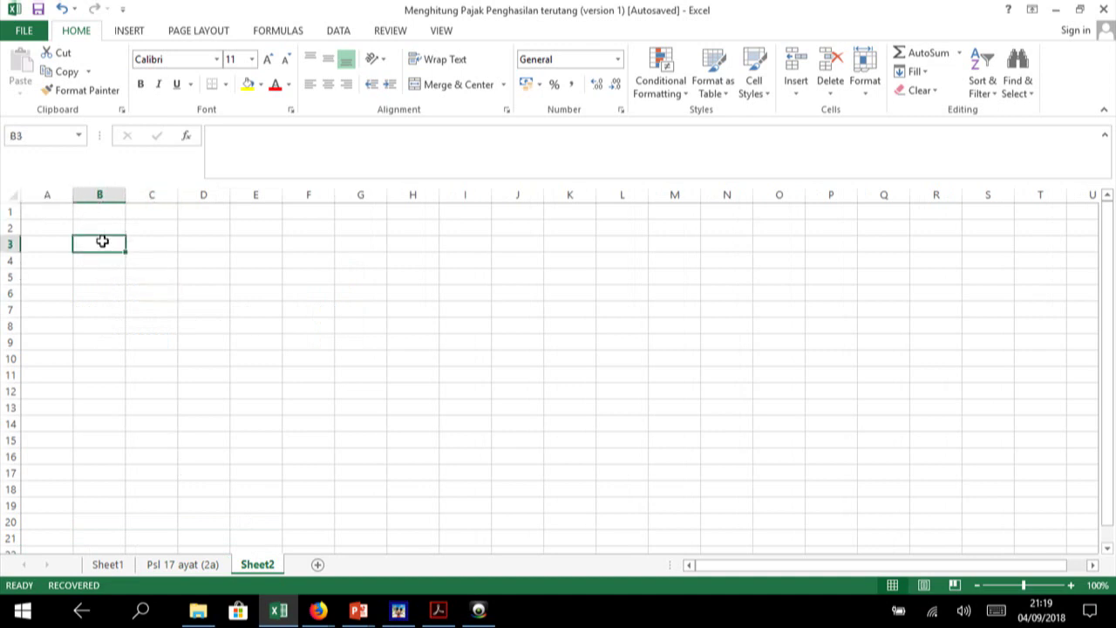
pyautogui.press('Up')
pyautogui.write('Tar')
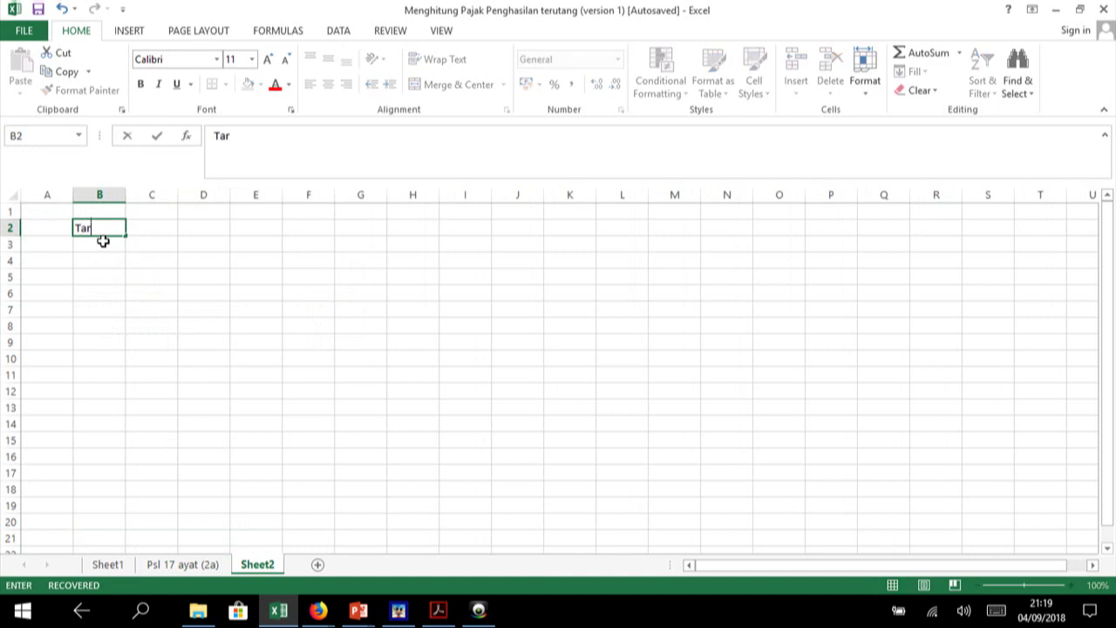
pyautogui.write('if PPh p')
pyautogui.write('sl')
pyautogui.click(93, 246)
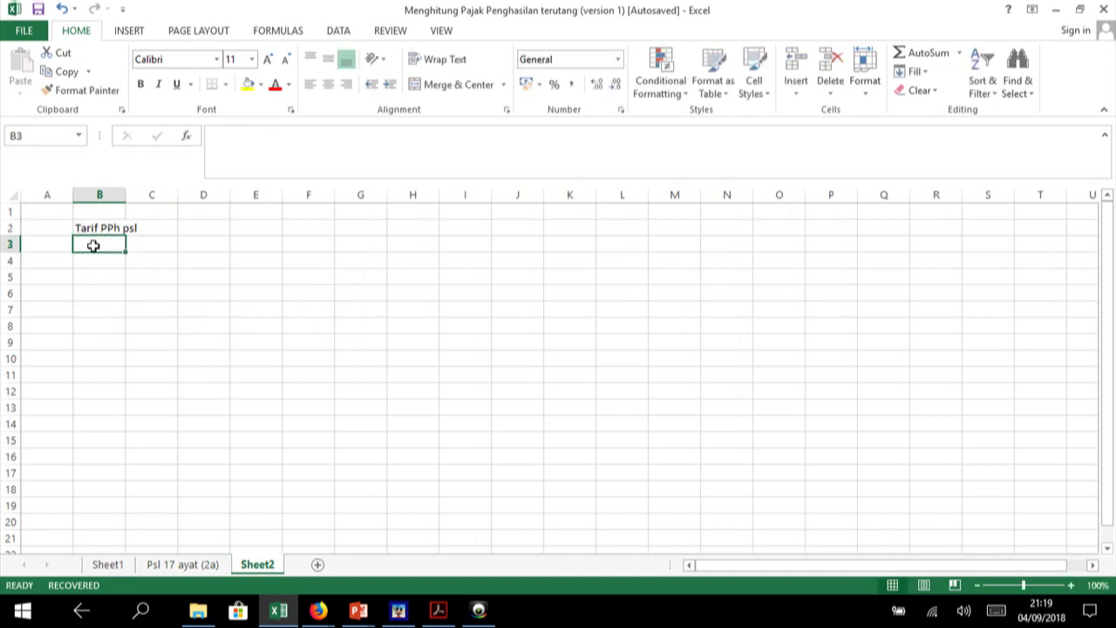
pyautogui.write('31')
pyautogui.press('Escape')
pyautogui.click(98, 225)
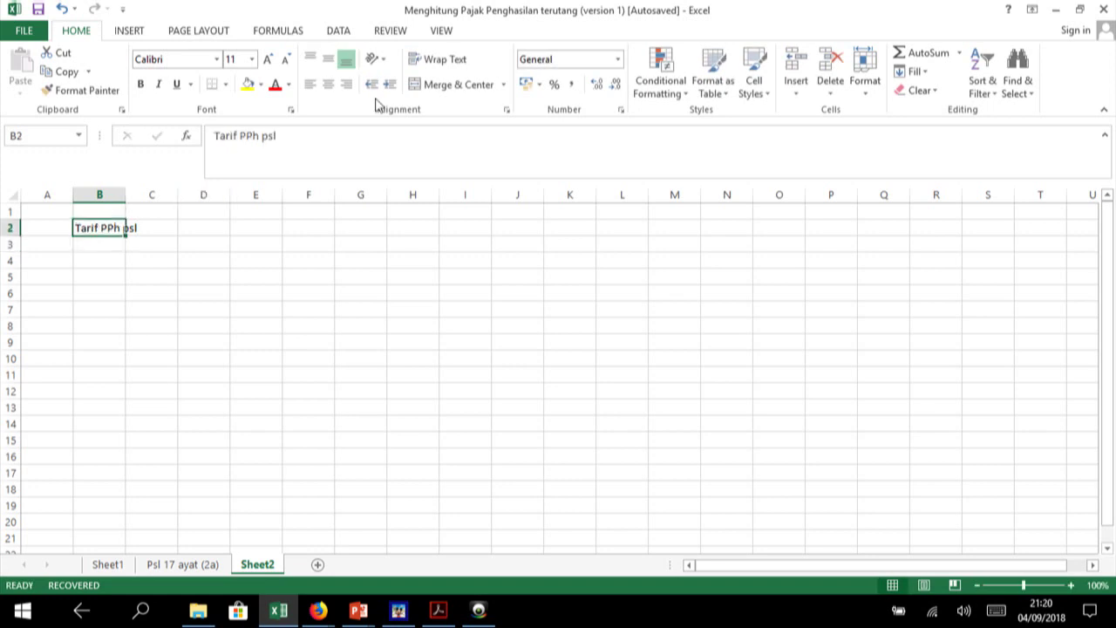
pyautogui.click(336, 133)
pyautogui.write('3')
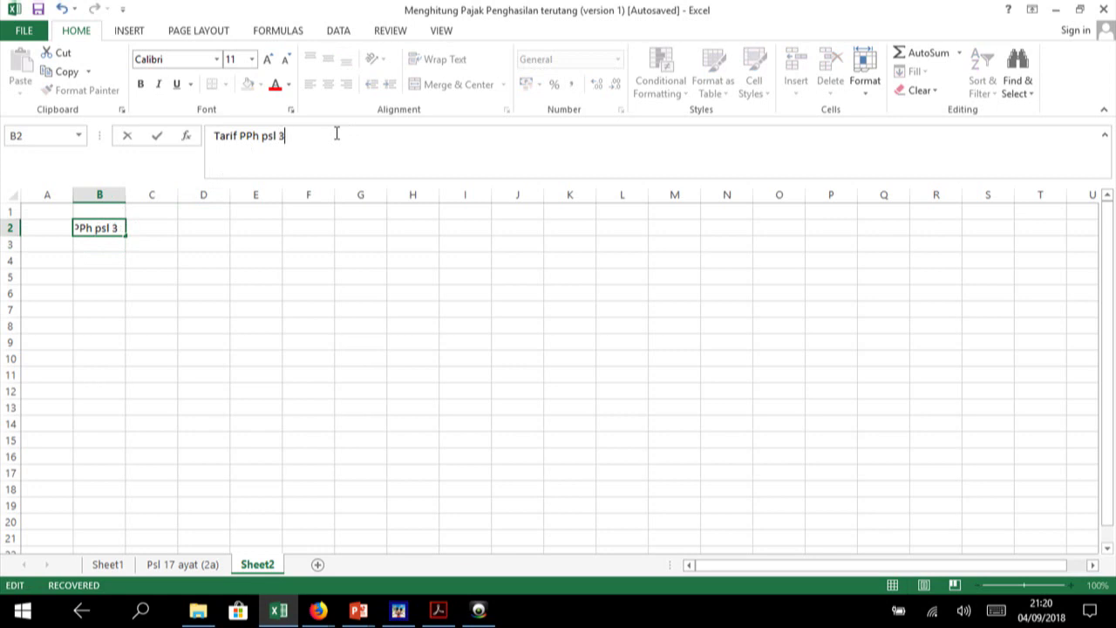
pyautogui.write('1 e')
pyautogui.press('BackSpace')
pyautogui.write('E')
pyautogui.press('Return')
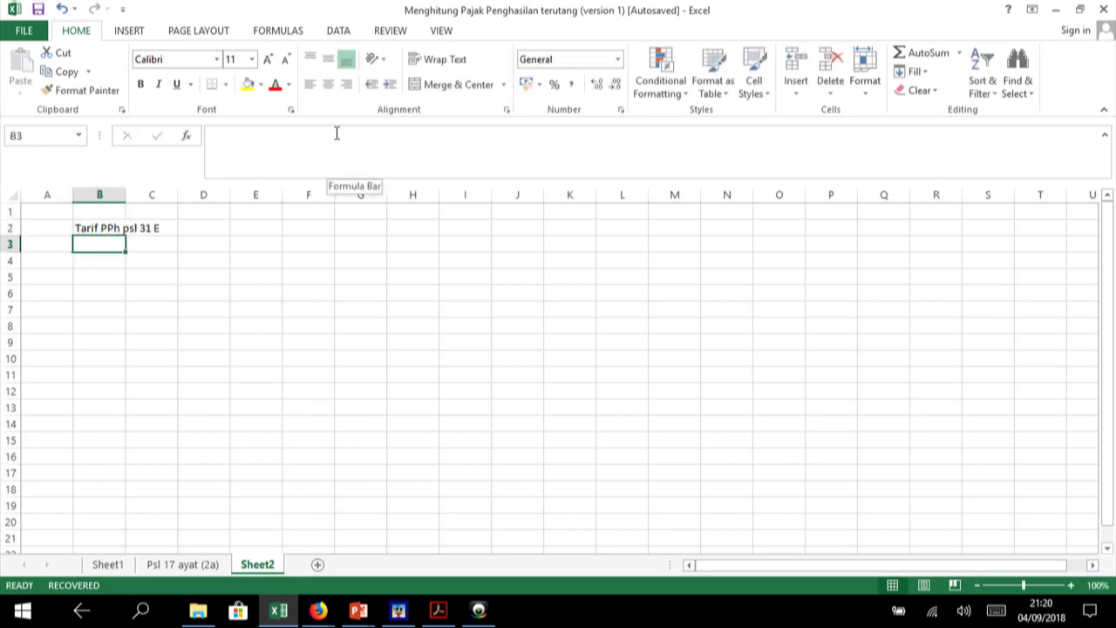
pyautogui.press('Up')
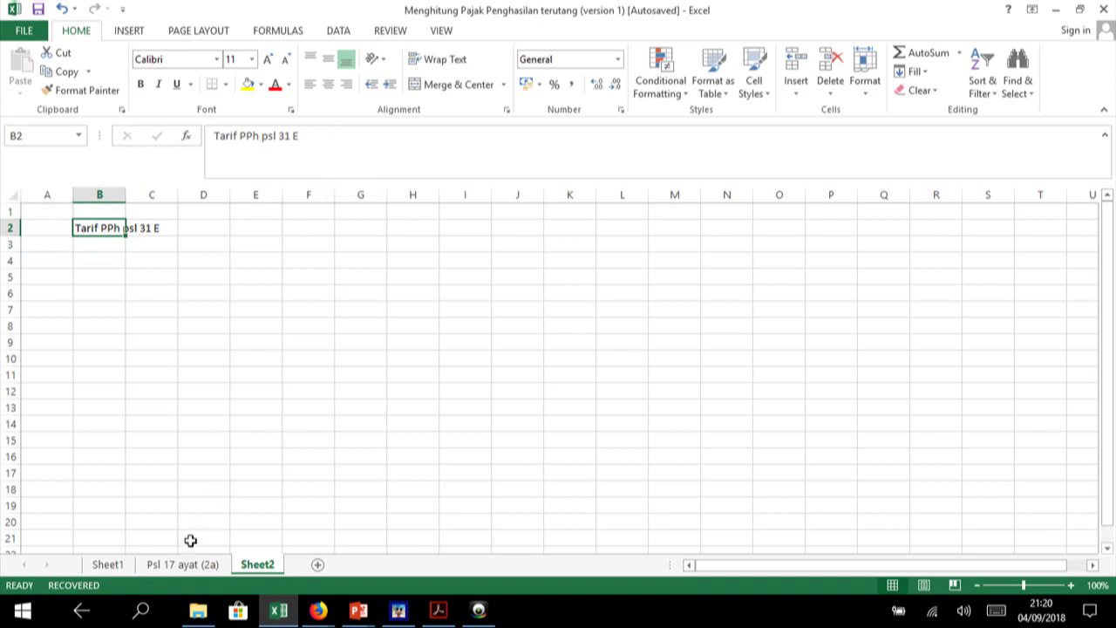
pyautogui.click(177, 567)
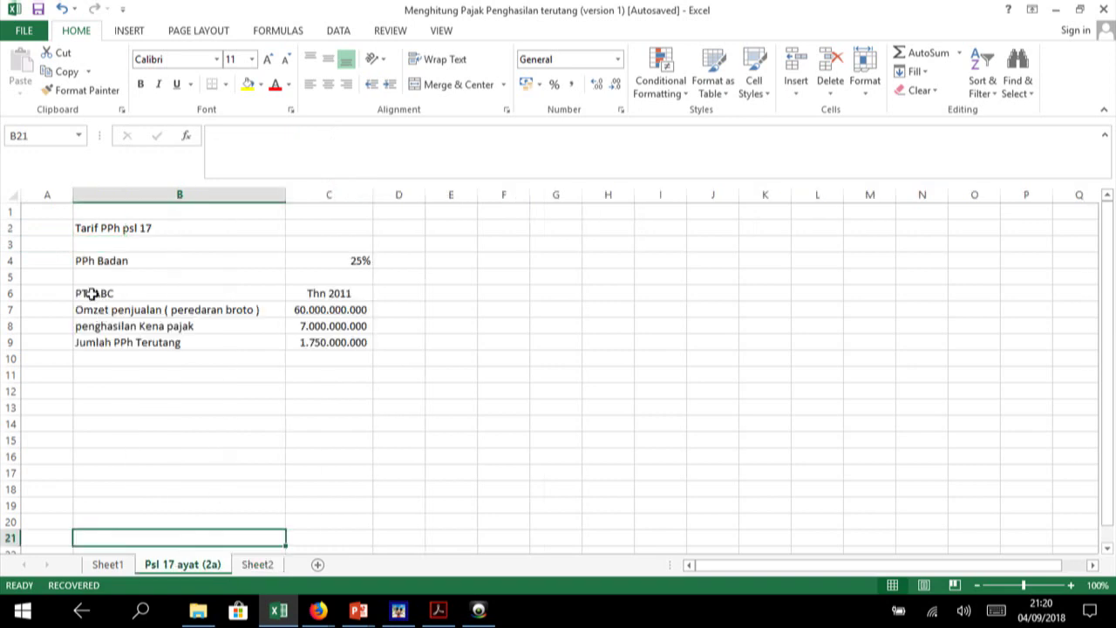
# - Number the PT. ABC example '1.' in cell A6
pyautogui.moveTo(88, 294); pyautogui.dragTo(336, 351)
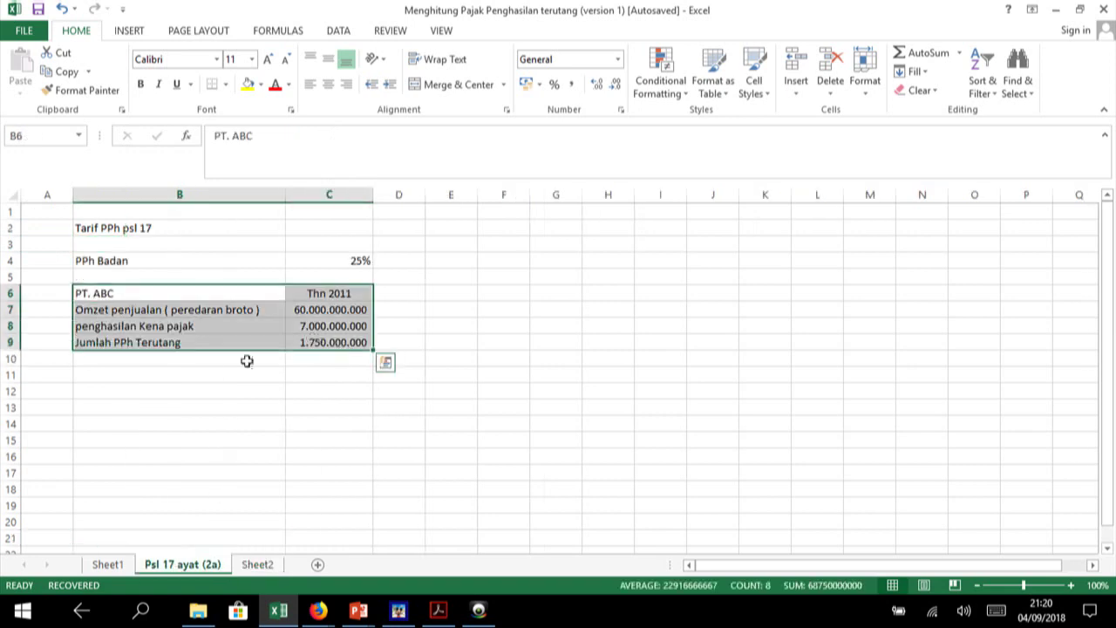
pyautogui.click(206, 422)
pyautogui.click(35, 290)
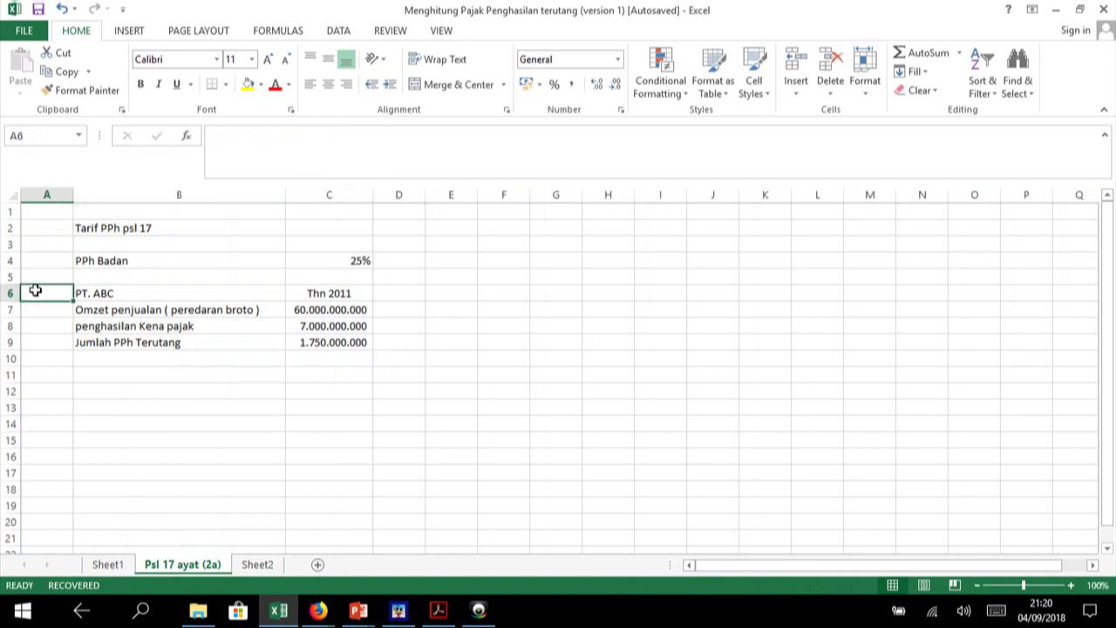
pyautogui.write('1')
pyautogui.press('Return')
pyautogui.click(35, 290)
pyautogui.write('1.')
# - Centre column A, narrow it to fit the numbering, and return to Sheet2
pyautogui.click(47, 195)
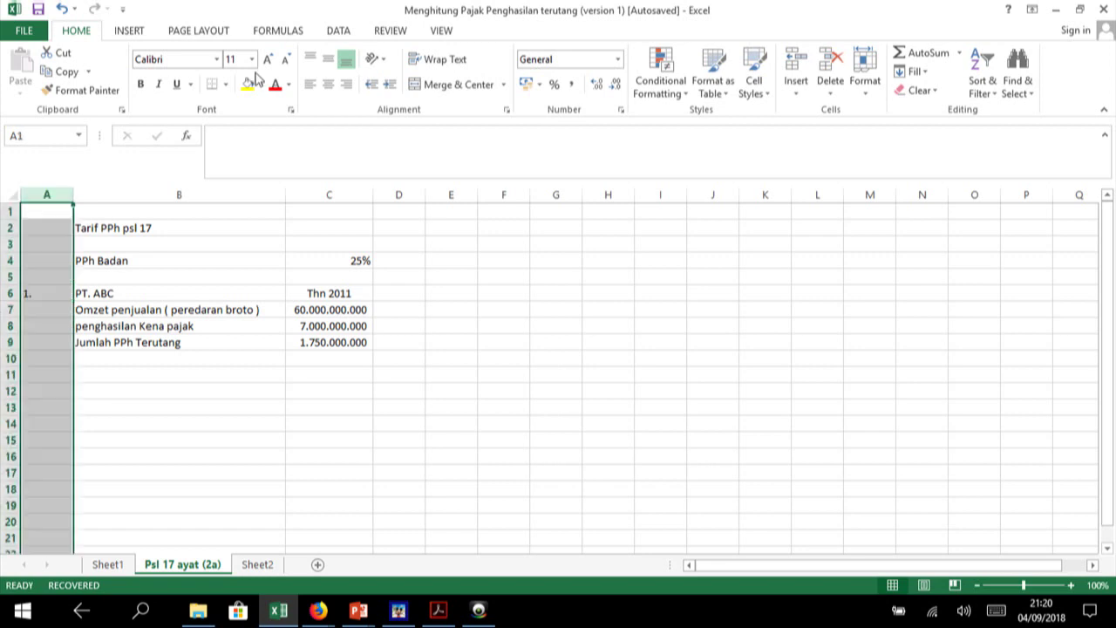
pyautogui.click(328, 84)
pyautogui.click(239, 372)
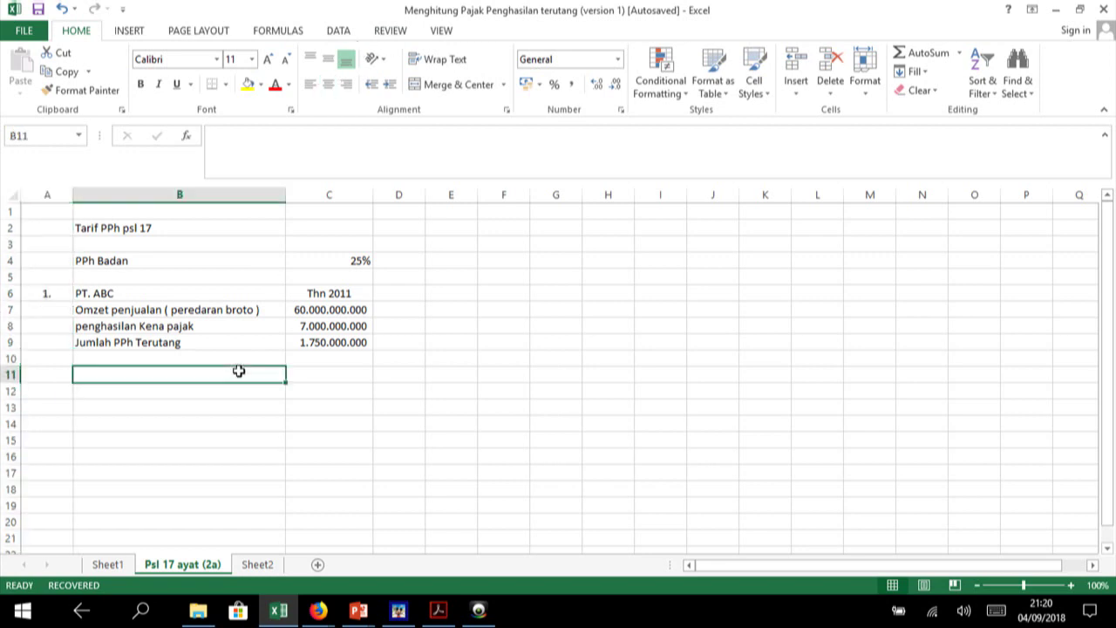
pyautogui.moveTo(73, 195); pyautogui.dragTo(54, 195)
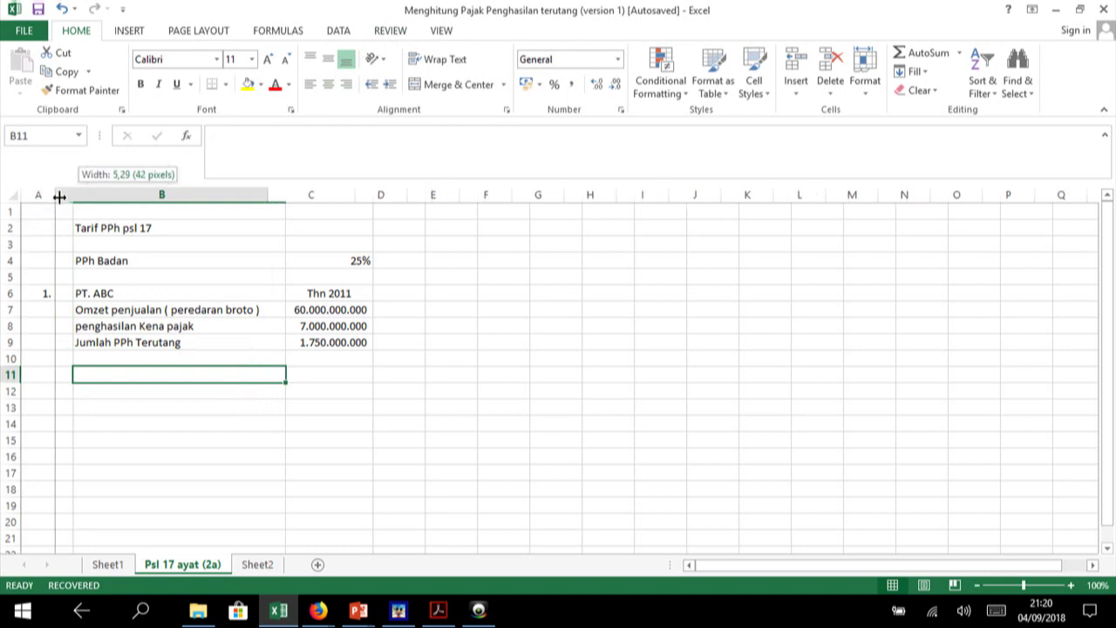
pyautogui.click(258, 564)
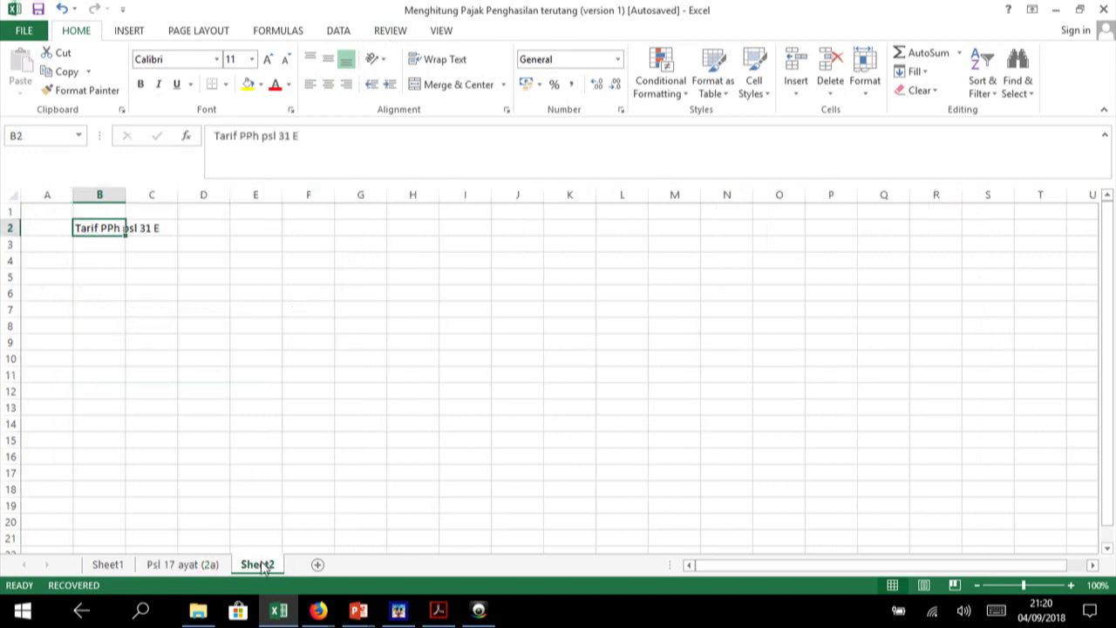
# - Rename Sheet2 to 'Psl 31 E' and select cell B3 under the heading
pyautogui.doubleClick(262, 565)
pyautogui.write('sl ')
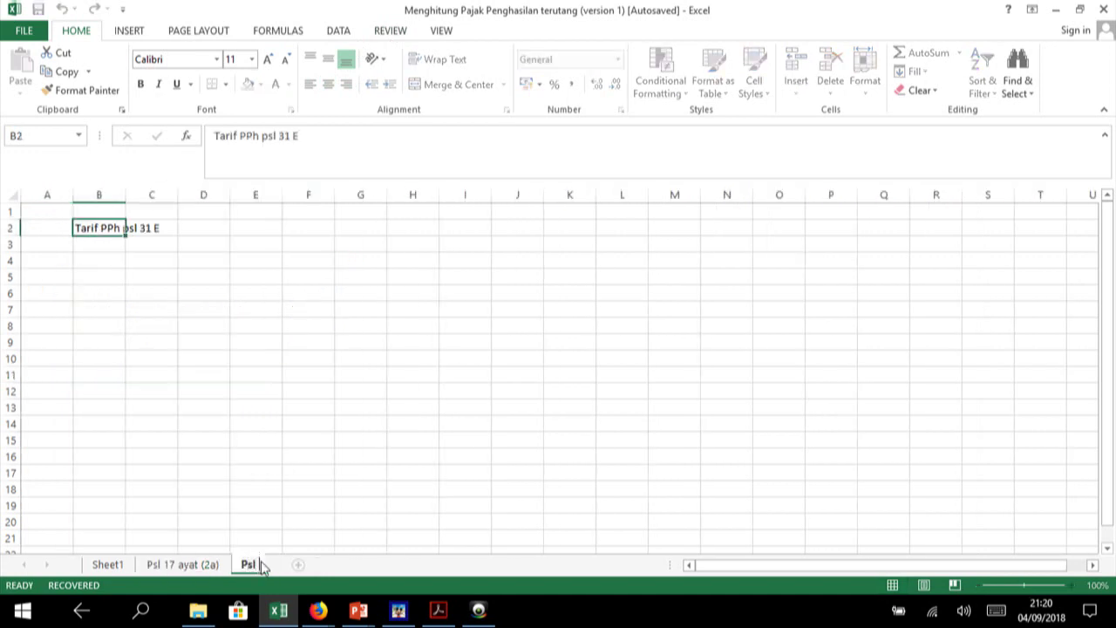
pyautogui.write('3')
pyautogui.write('1 E')
pyautogui.click(117, 270)
pyautogui.click(115, 244)
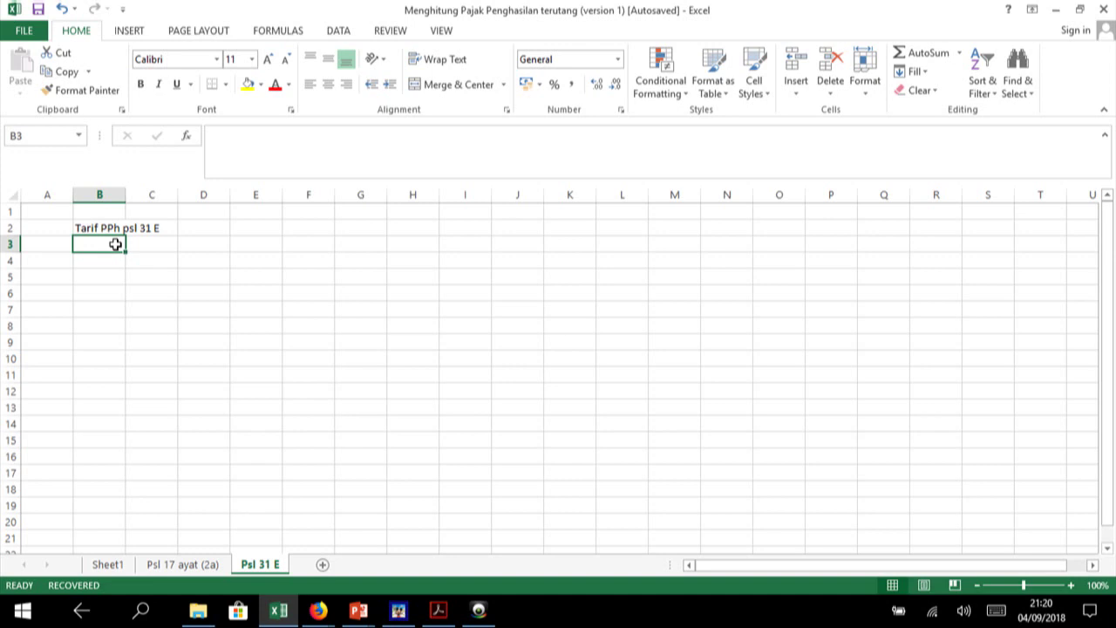
pyautogui.press('Left')
pyautogui.press('Right')
pyautogui.press('Left')
pyautogui.press('Right')
pyautogui.press('Down')
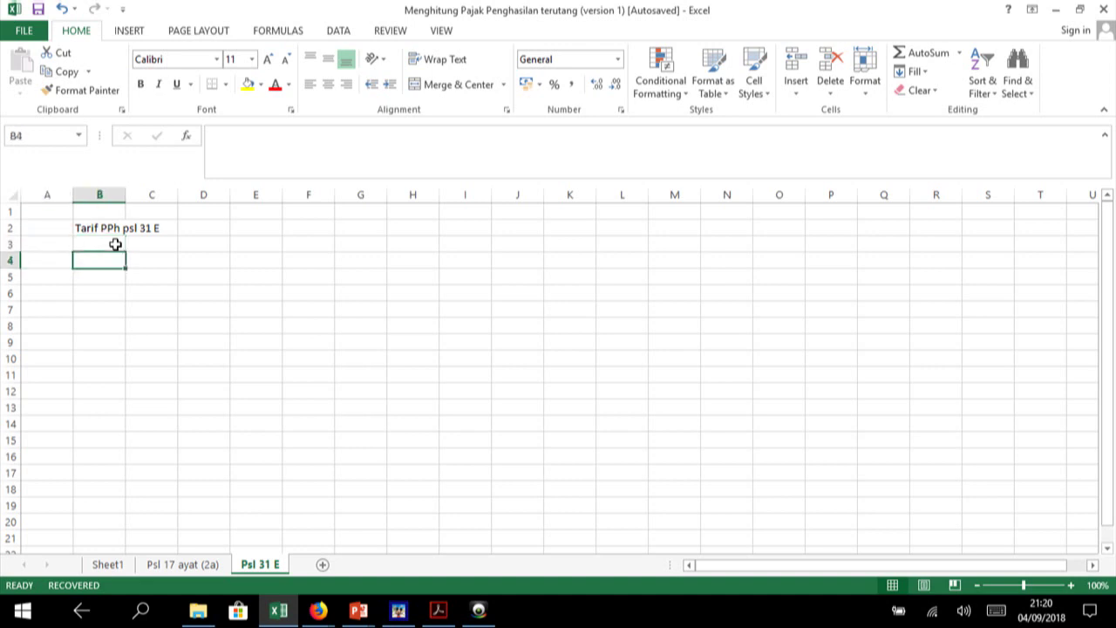
pyautogui.press('Up')
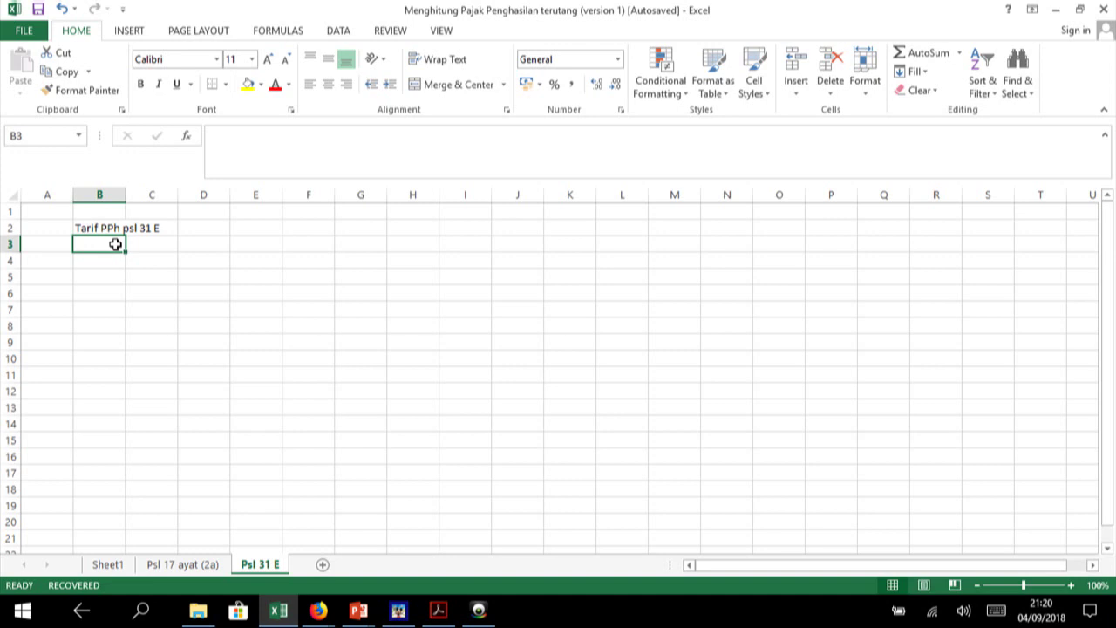
# - Enter '= 50% X 25% dari bagian penghasilan kena pajak dari peredaran broto s/d 4,8 M' in B3
pyautogui.write("'= ")
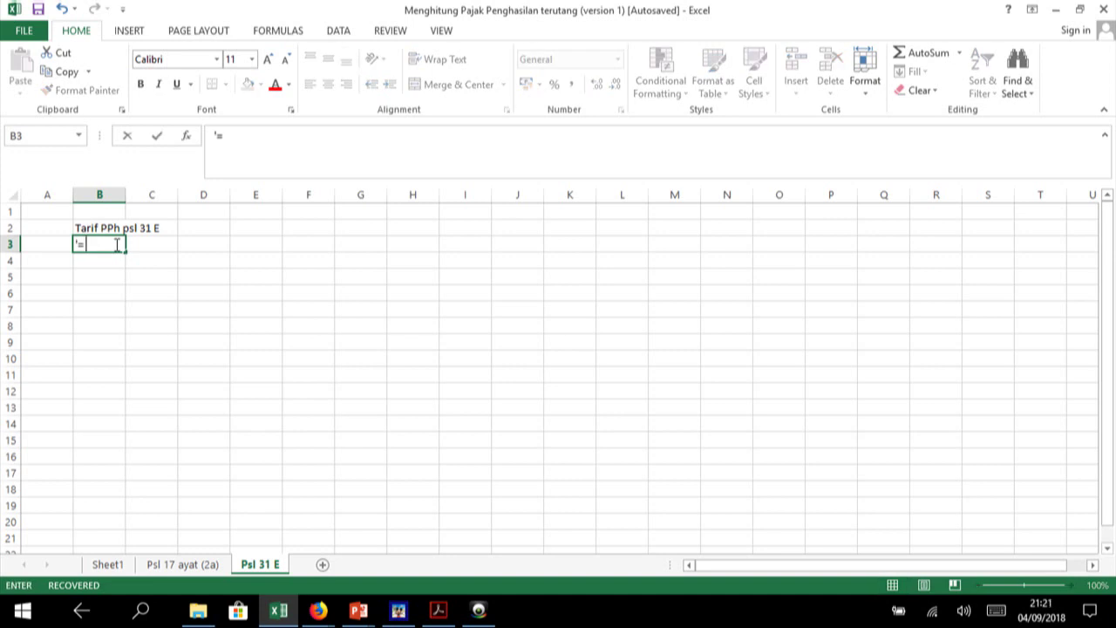
pyautogui.write('50')
pyautogui.write('%')
pyautogui.write(' X')
pyautogui.write(' 2')
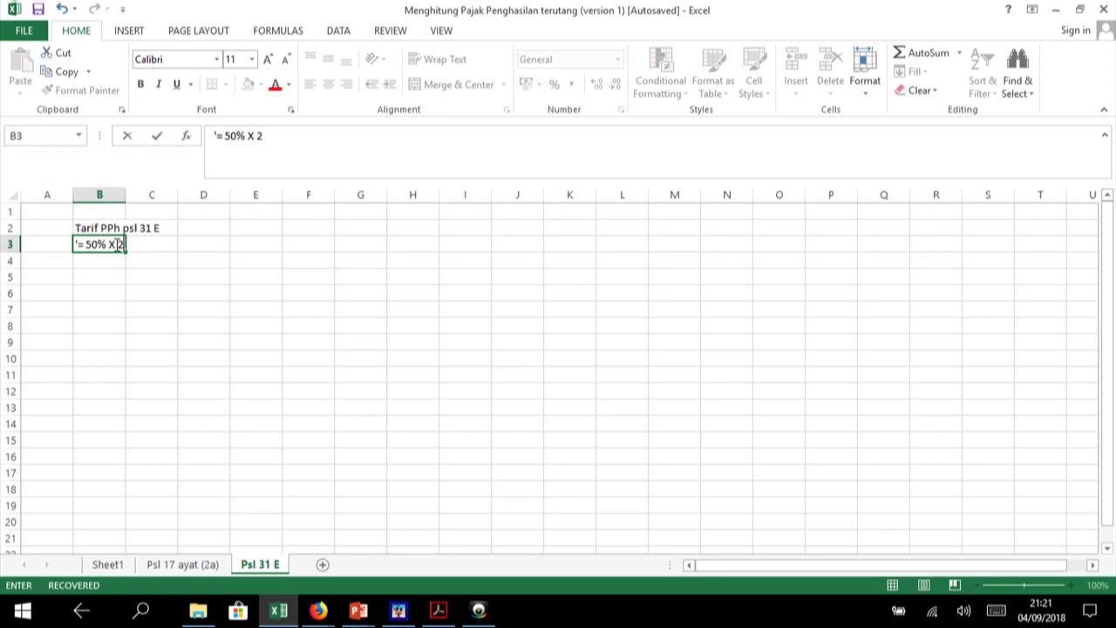
pyautogui.write('%')
pyautogui.press('BackSpace')
pyautogui.write('5%')
pyautogui.write(' dari')
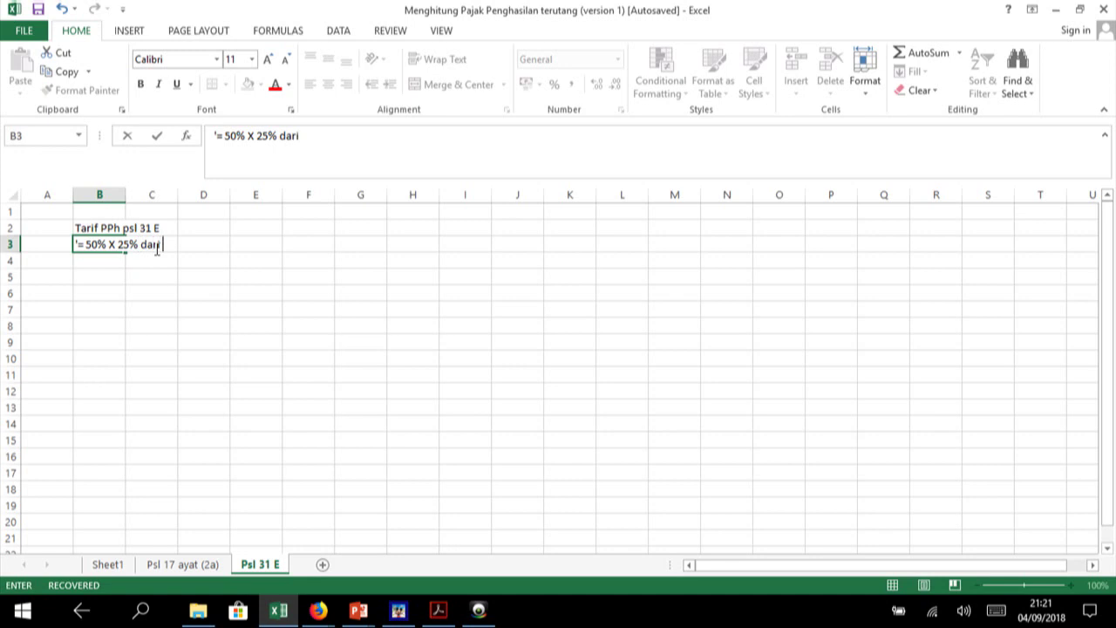
pyautogui.write(' bagian ')
pyautogui.write('per')
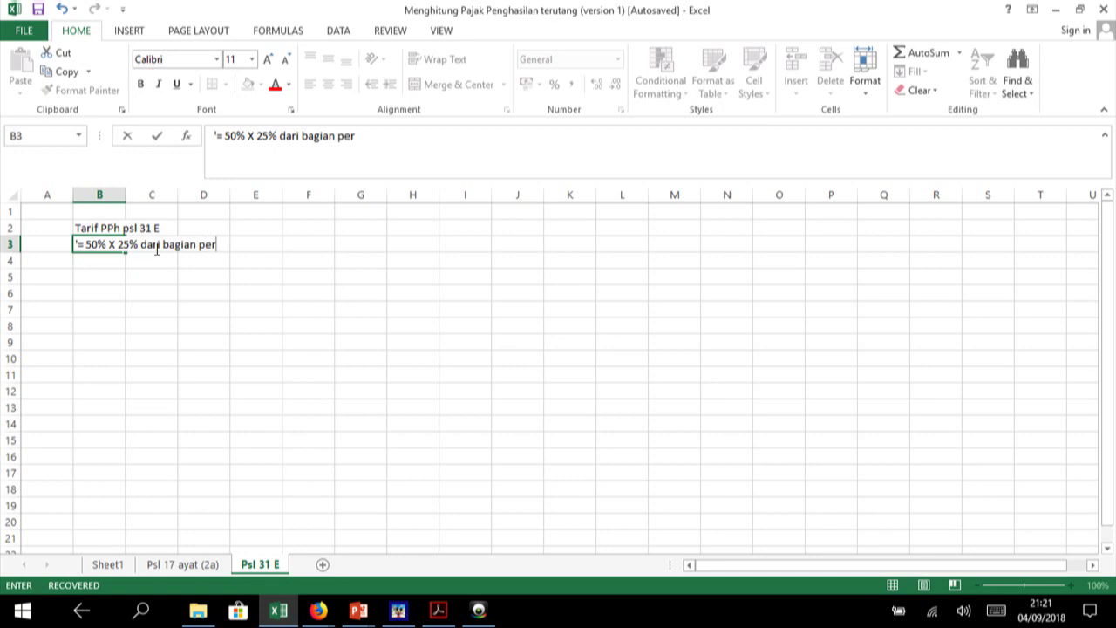
pyautogui.press('BackSpace')
pyautogui.press('BackSpace')
pyautogui.press('BackSpace')
pyautogui.write('penghasil')
pyautogui.write('an kena p')
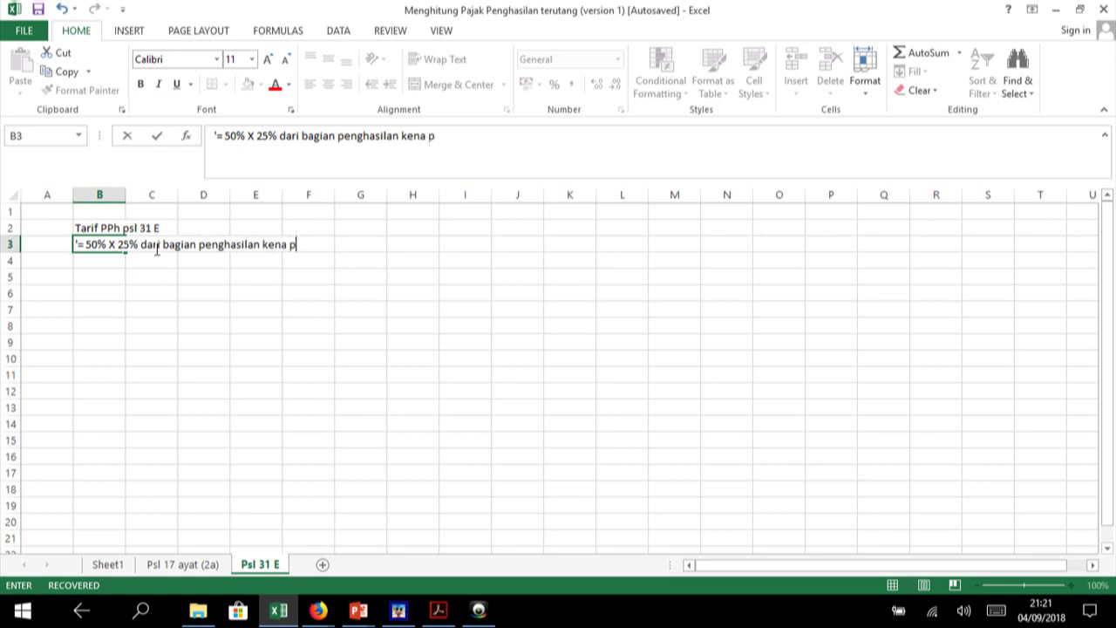
pyautogui.write('jak')
pyautogui.press('BackSpace')
pyautogui.press('BackSpace')
pyautogui.press('BackSpace')
pyautogui.write('aj')
pyautogui.write('ak dari pe')
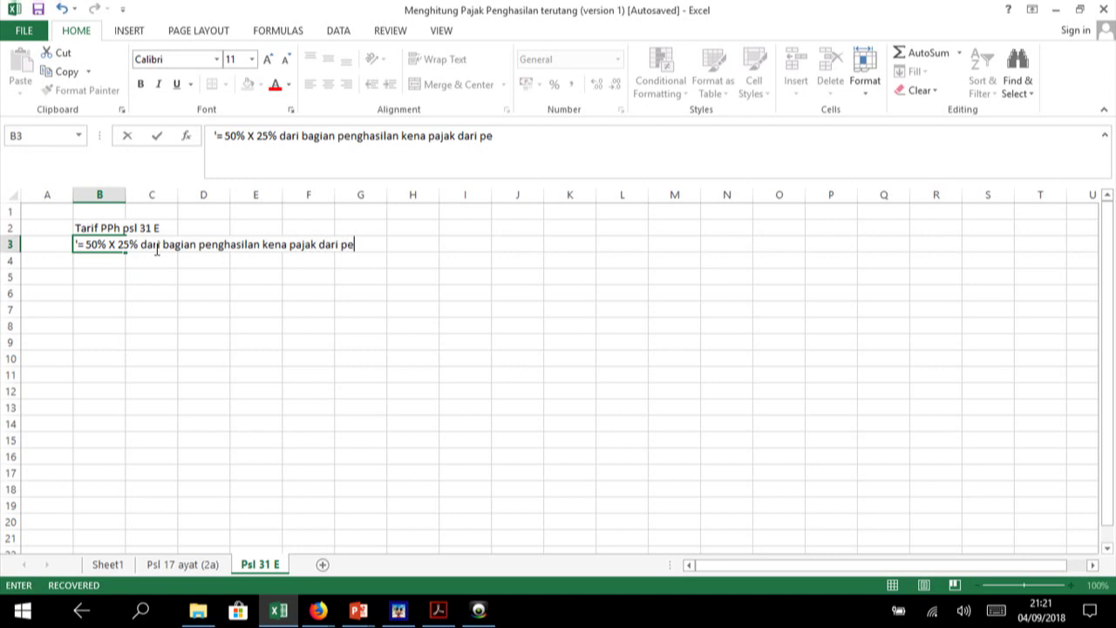
pyautogui.write('redaran ')
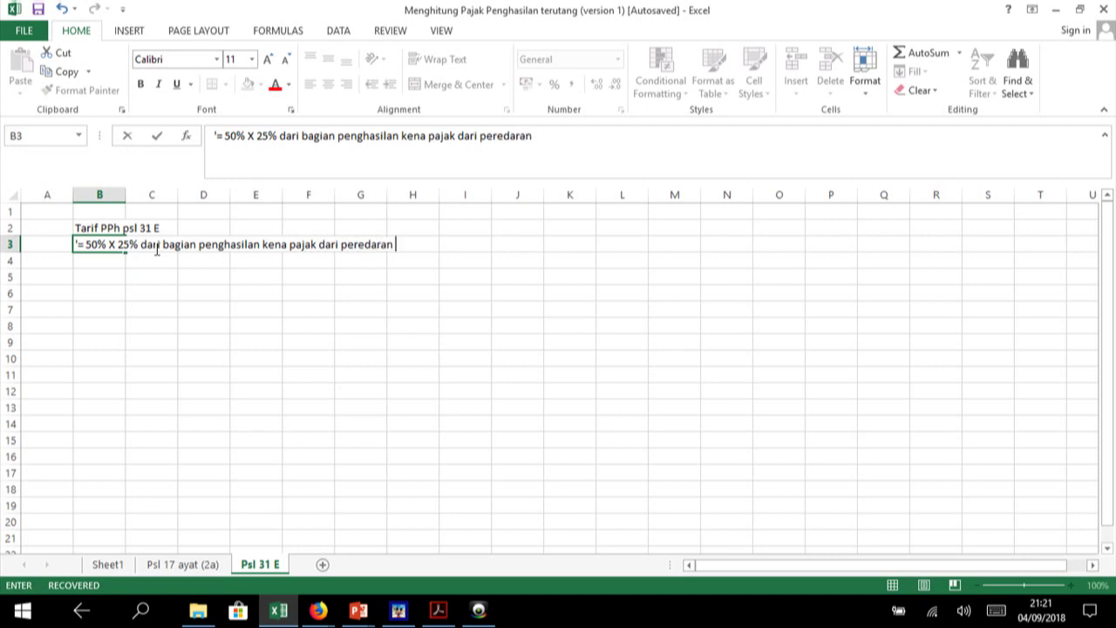
pyautogui.write('p')
pyautogui.press('BackSpace')
pyautogui.write('brot')
pyautogui.write('o sa')
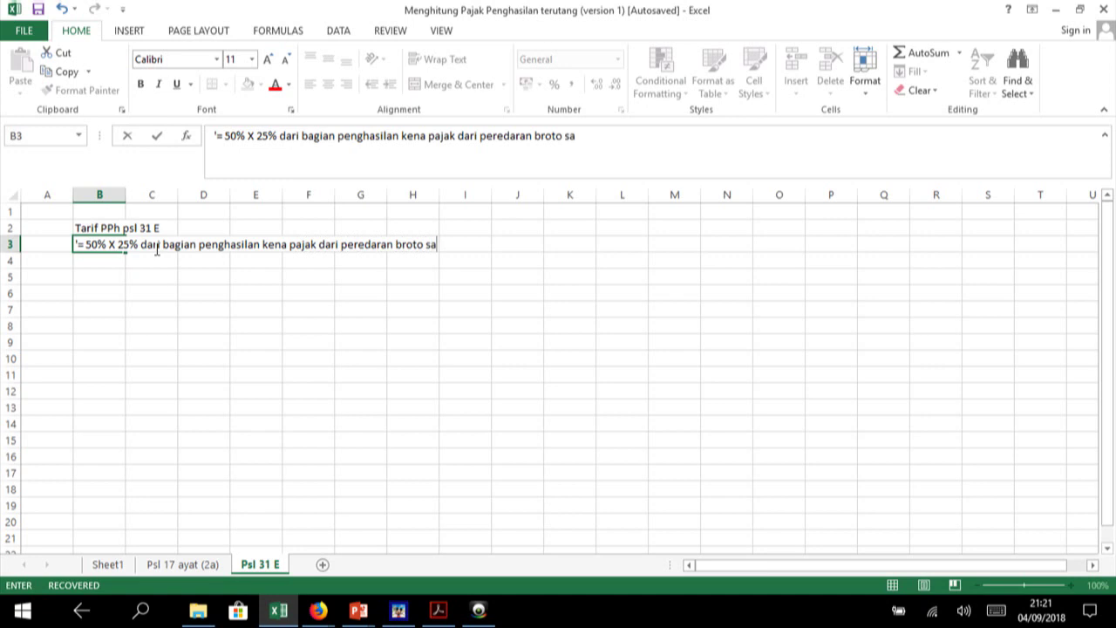
pyautogui.press('BackSpace')
pyautogui.write('/d ')
pyautogui.write('4,')
pyautogui.write('8 M')
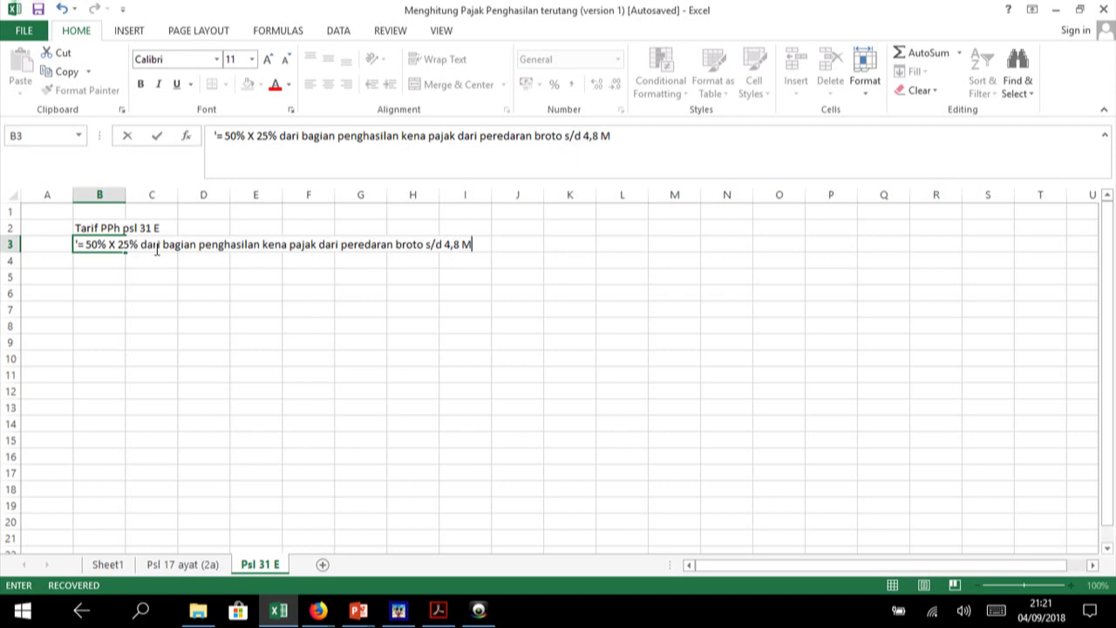
pyautogui.press('Return')
pyautogui.press('Return')
pyautogui.press('Up')
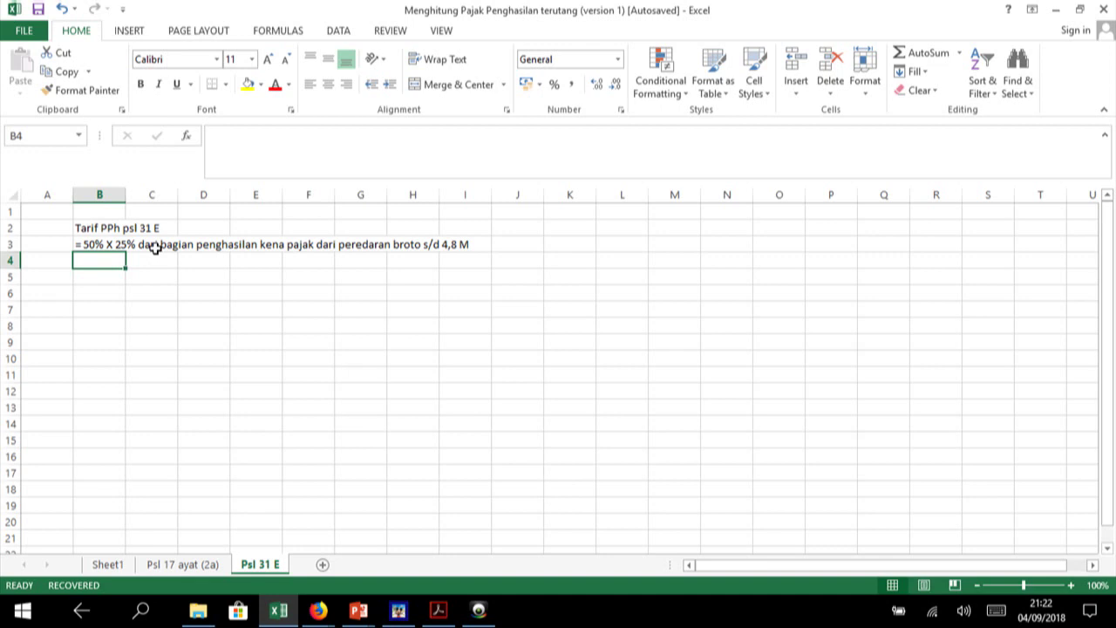
# - Add the label 'Contoh :' in B5 below the 50% X 25% tariff text
pyautogui.press('Up')
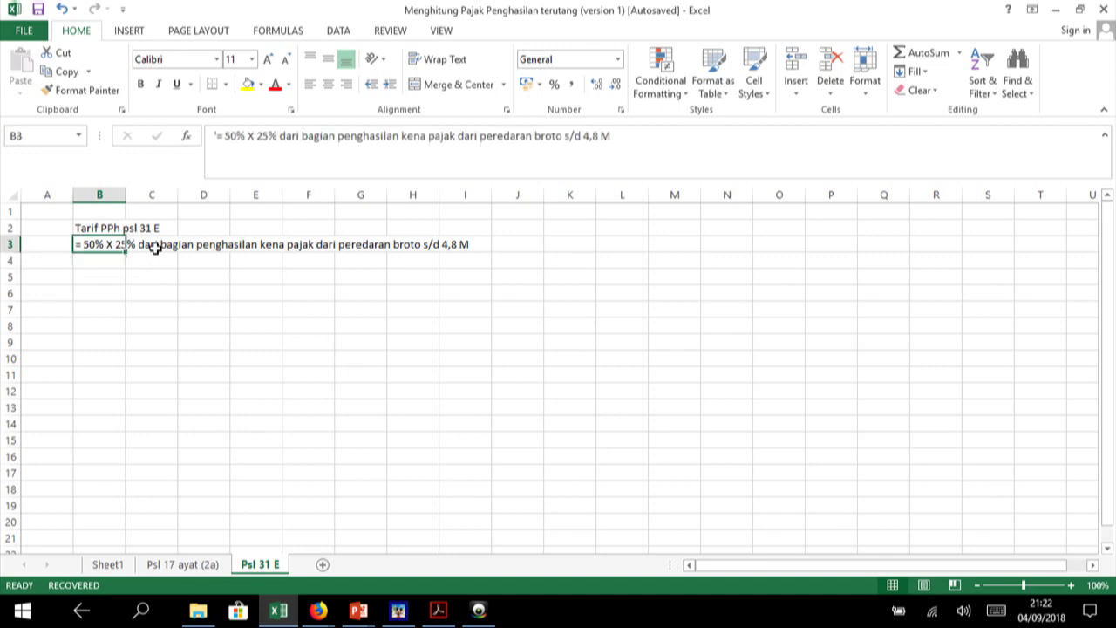
pyautogui.press('Up')
pyautogui.press('Up')
pyautogui.press('Down')
pyautogui.press('Down')
pyautogui.click(125, 275)
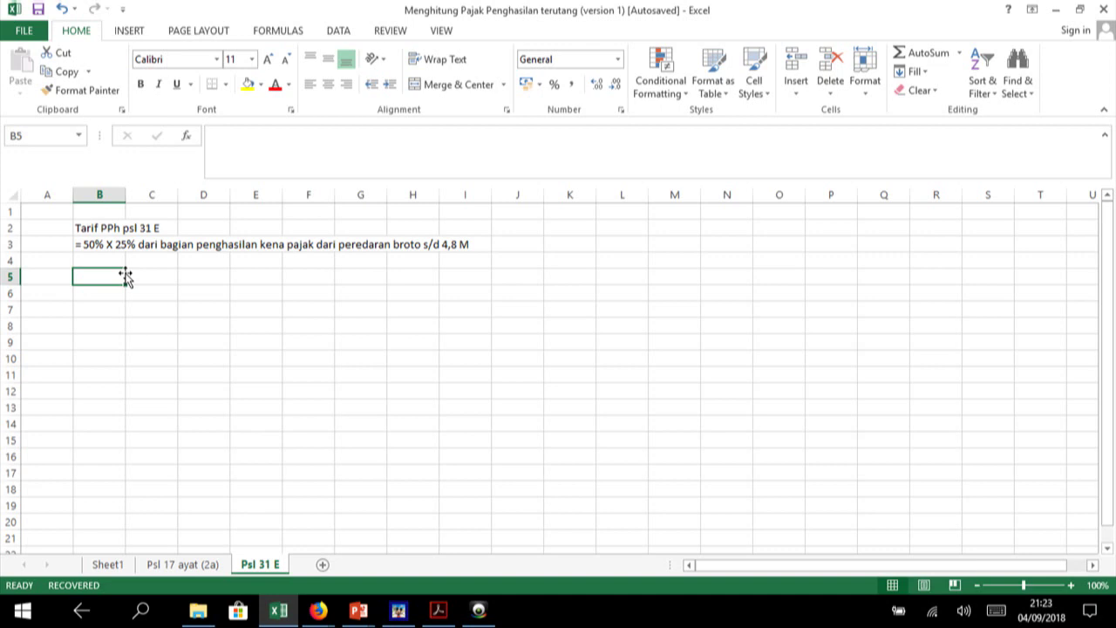
pyautogui.write('Co')
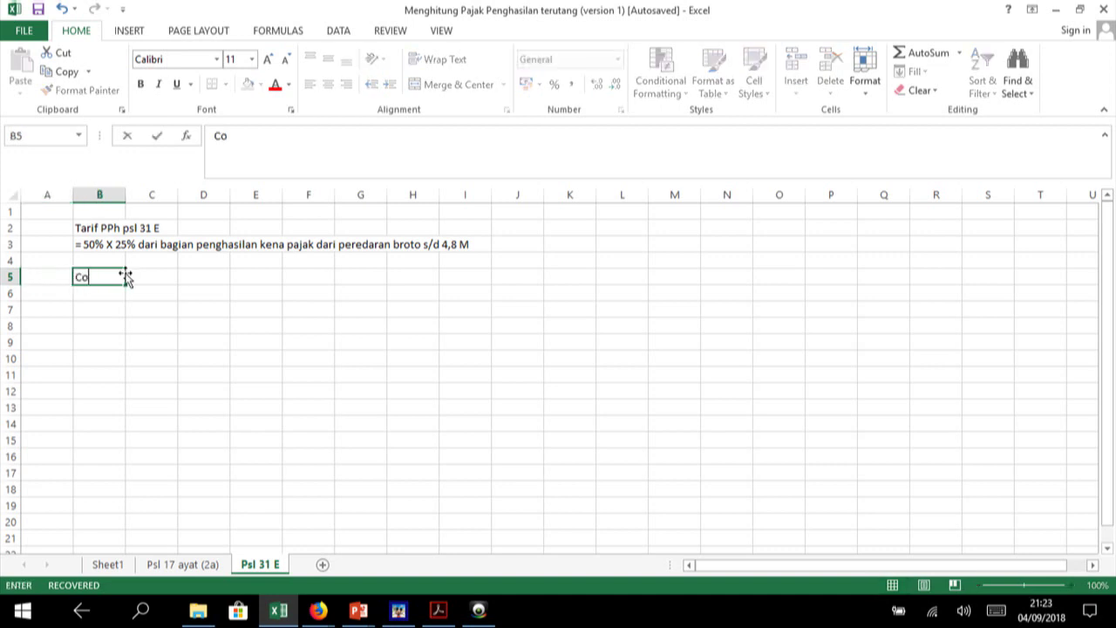
pyautogui.write('ntoh :')
pyautogui.press('Return')
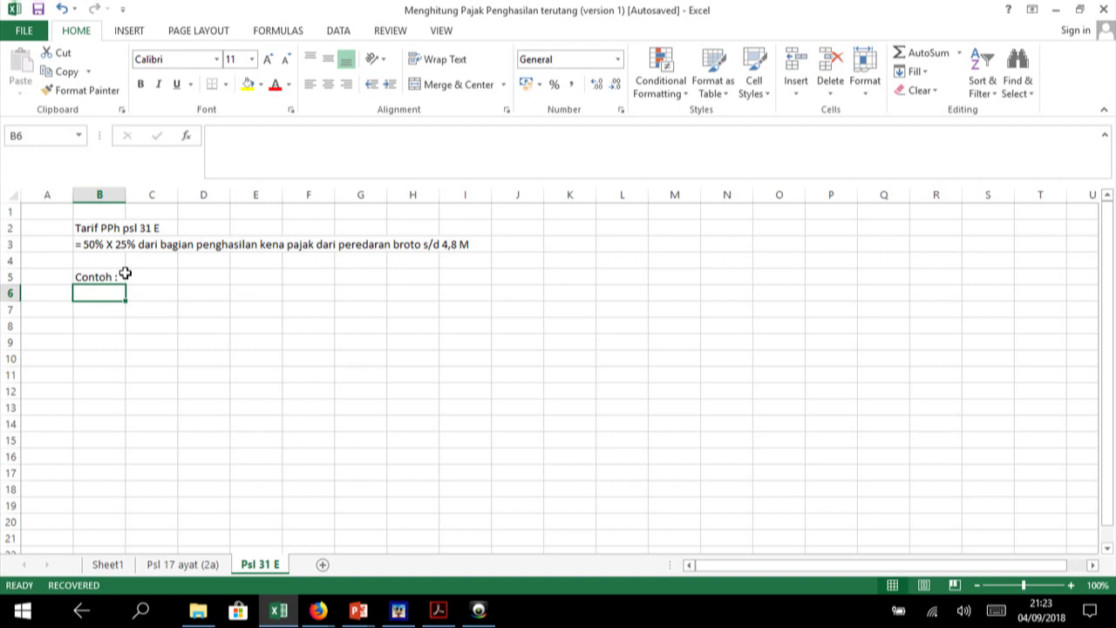
pyautogui.press('Left')
pyautogui.press('Right')
pyautogui.press('Up')
pyautogui.press('Up')
pyautogui.press('Up')
pyautogui.press('Up')
pyautogui.press('Up')
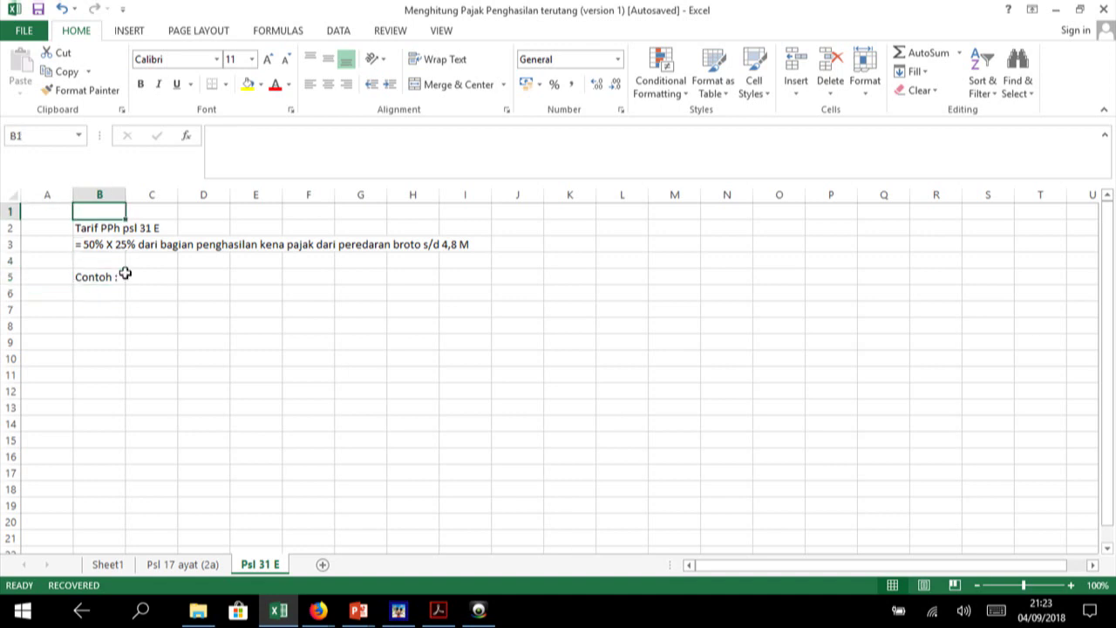
pyautogui.press('Down')
pyautogui.press('Down')
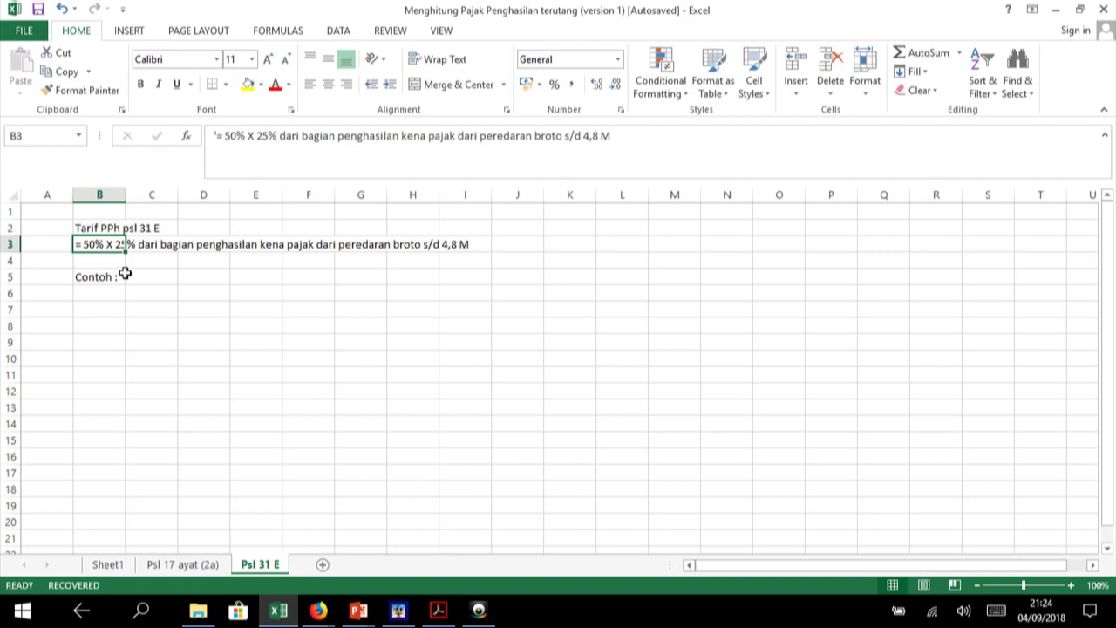
pyautogui.press('Down')
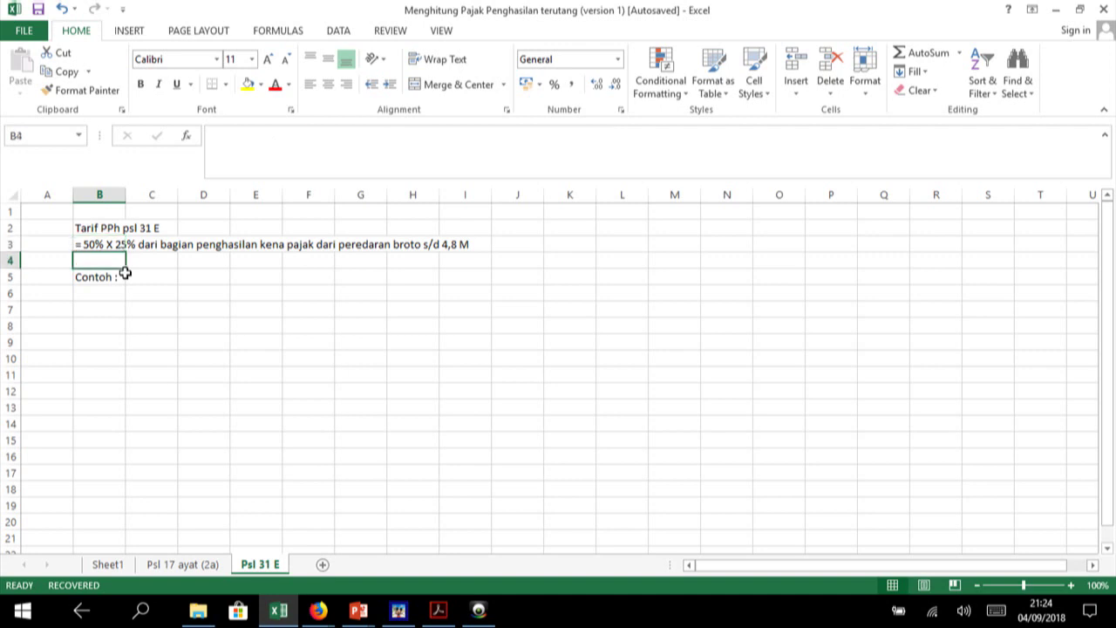
pyautogui.press('Down')
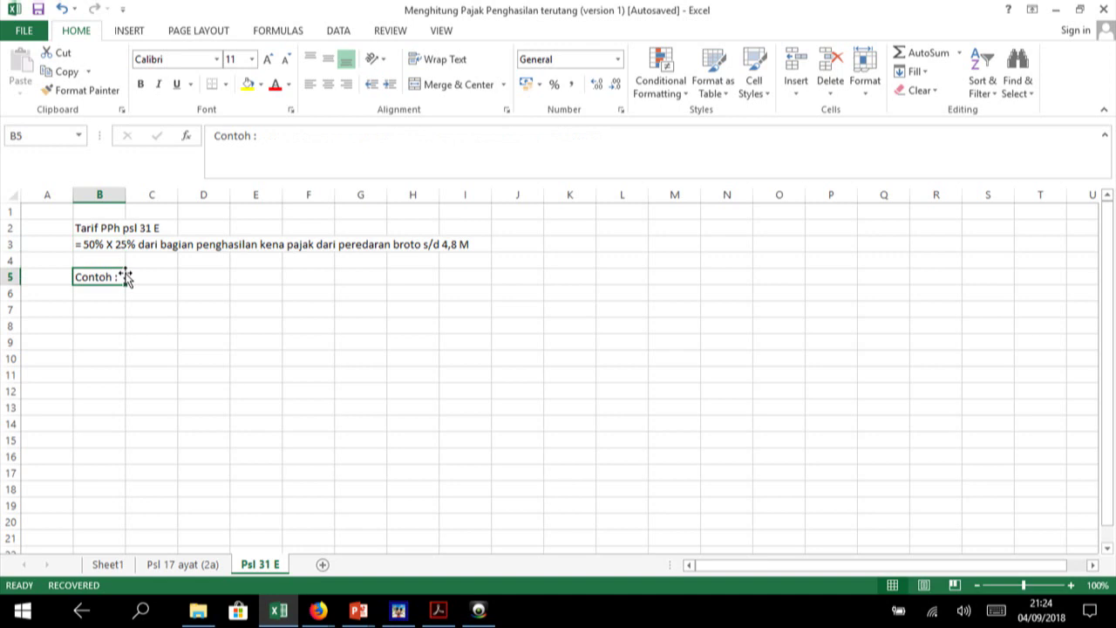
pyautogui.press('Down')
pyautogui.press('Left')
pyautogui.press('Right')
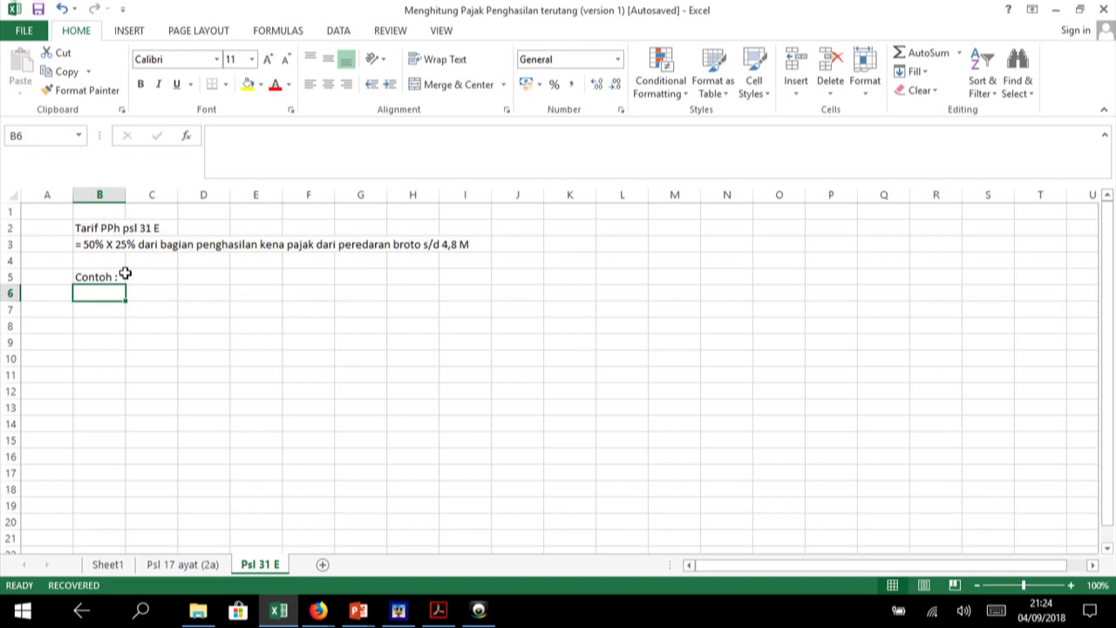
# - Enter the example company name 'PT. Alam Jaya sukses' in B6, fixing typos
pyautogui.write('PT.')
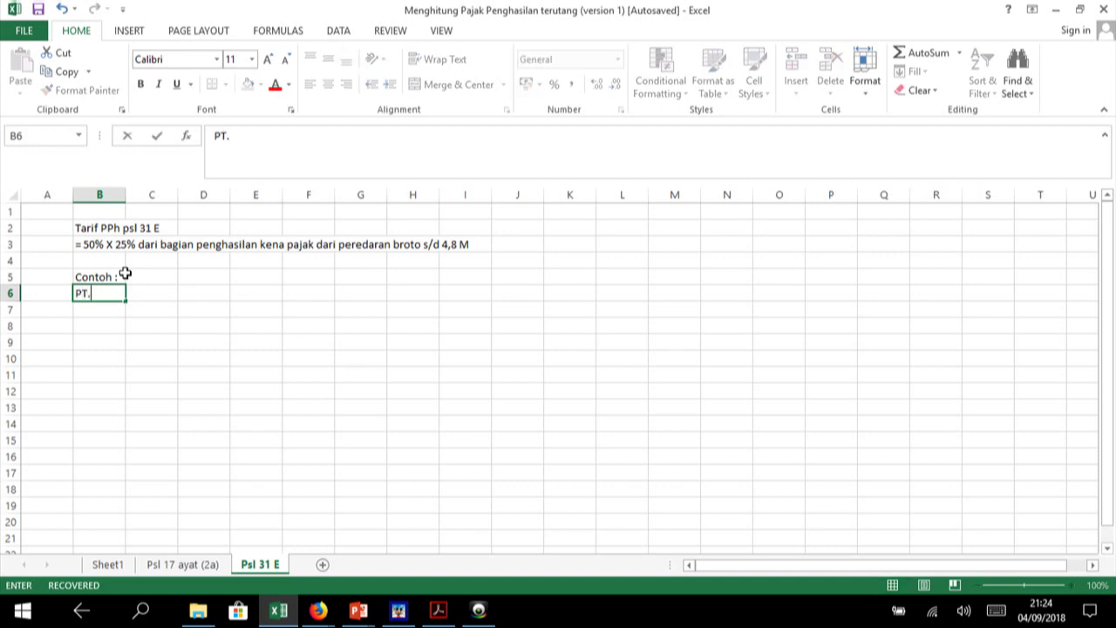
pyautogui.write(' A')
pyautogui.press('Up')
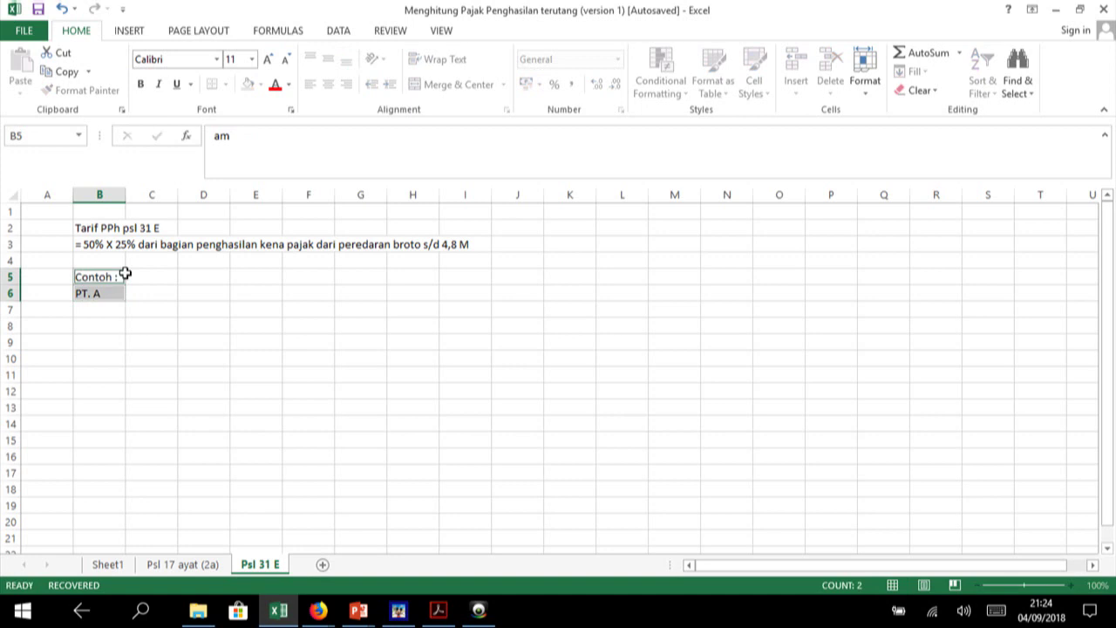
pyautogui.press('Down')
pyautogui.write('PT')
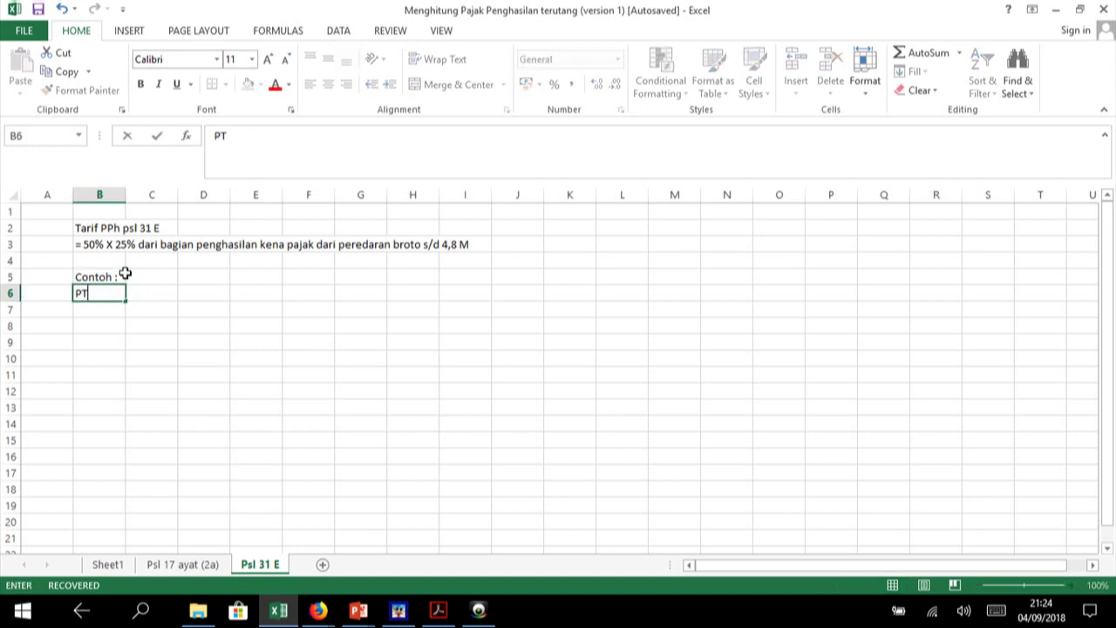
pyautogui.write('. Alam J')
pyautogui.write('aya')
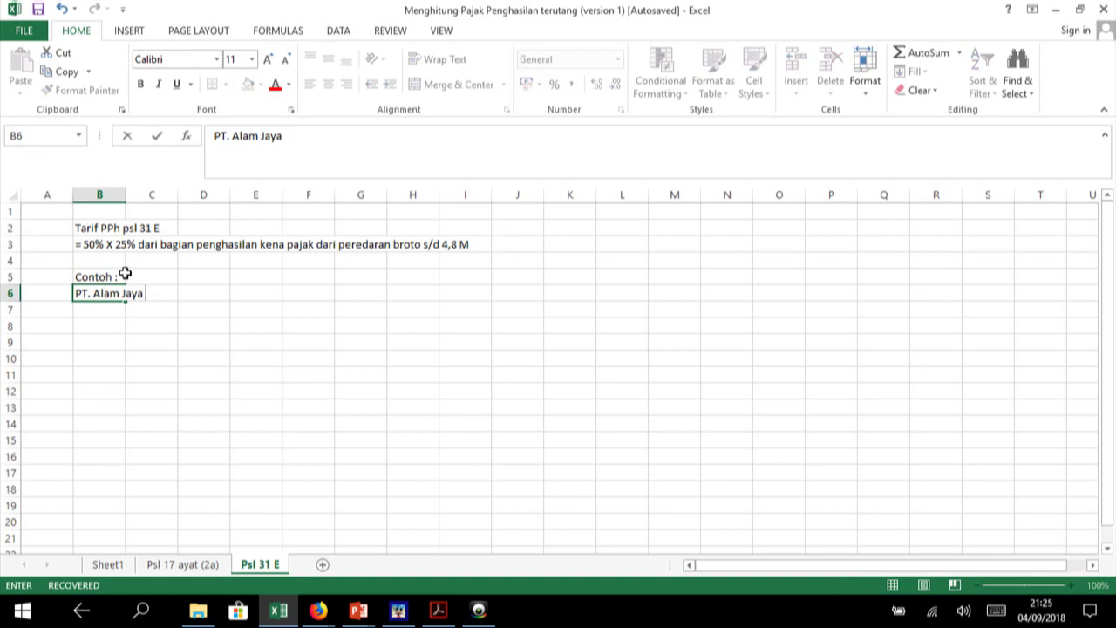
pyautogui.write(' aba')
pyautogui.write('di')
pyautogui.press('BackSpace')
pyautogui.press('BackSpace')
pyautogui.press('BackSpace')
pyautogui.press('BackSpace')
pyautogui.press('BackSpace')
pyautogui.write('s')
pyautogui.write('ej')
pyautogui.press('BackSpace')
pyautogui.write('kota')
pyautogui.press('BackSpace')
pyautogui.press('BackSpace')
pyautogui.press('BackSpace')
pyautogui.press('BackSpace')
pyautogui.press('BackSpace')
pyautogui.write('yk')
pyautogui.press('BackSpace')
pyautogui.press('BackSpace')
pyautogui.write('ukses')
pyautogui.press('Return')
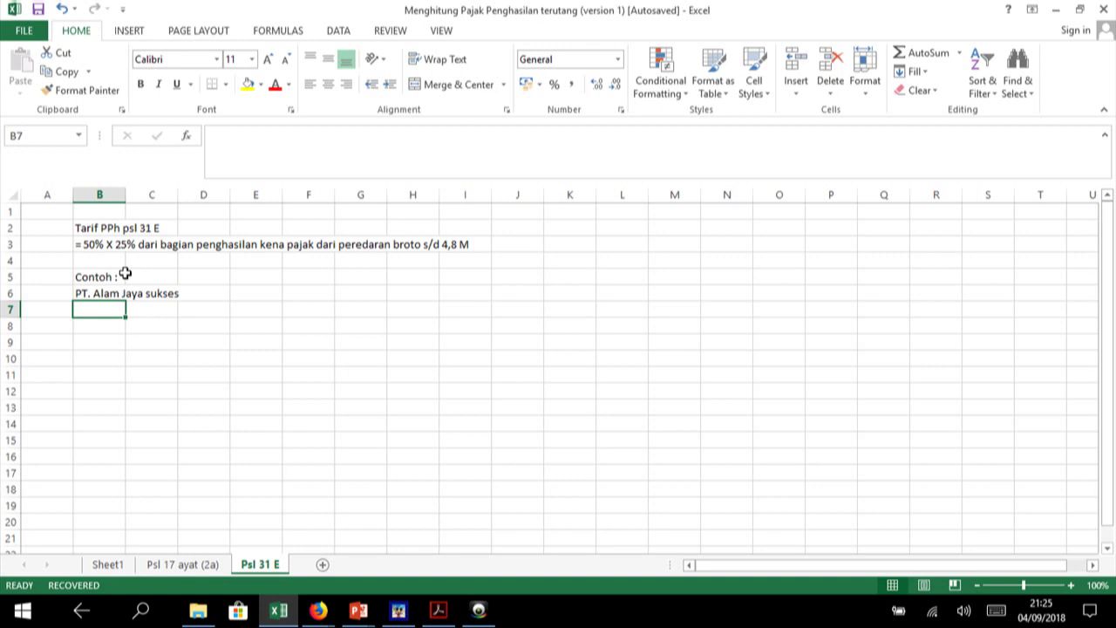
# - In B7, state 2011 gross turnover Rp.40.000.000.000 and taxable income 1.500.000.000
pyautogui.write('Per')
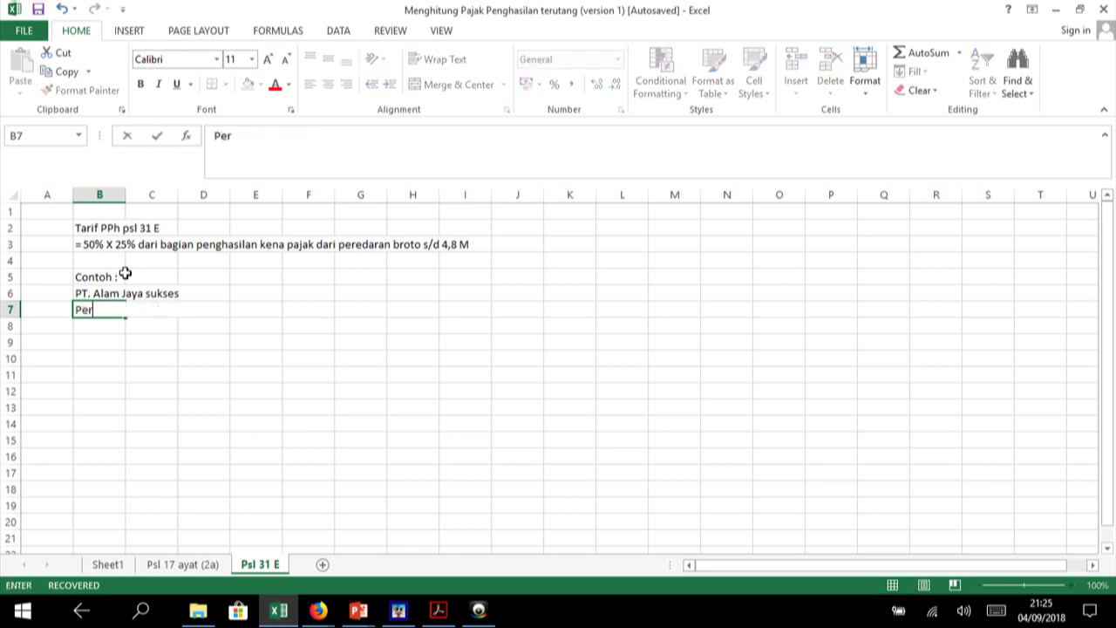
pyautogui.write('edaran ')
pyautogui.write('broto')
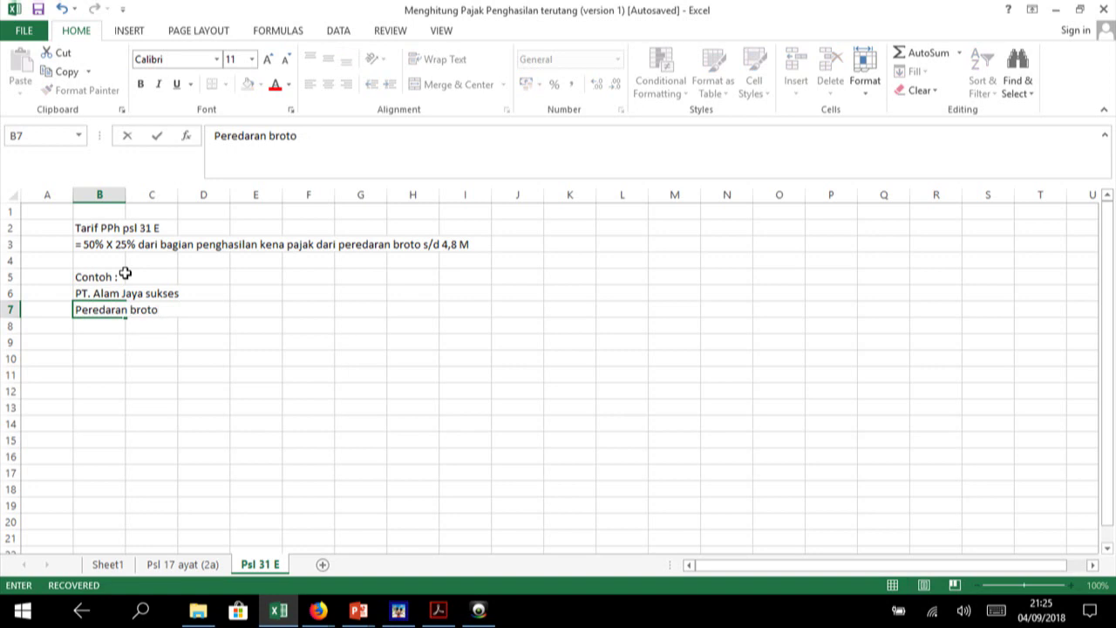
pyautogui.write(' dala')
pyautogui.write('m tn')
pyautogui.press('BackSpace')
pyautogui.write('hn pajak')
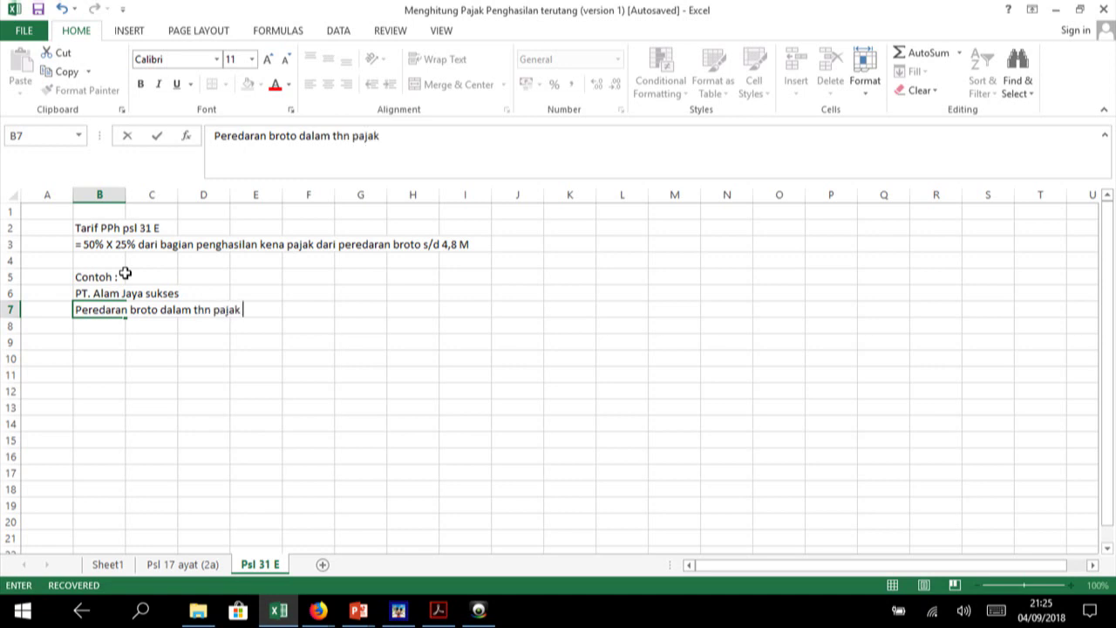
pyautogui.write(' 2011')
pyautogui.write(' Rp.')
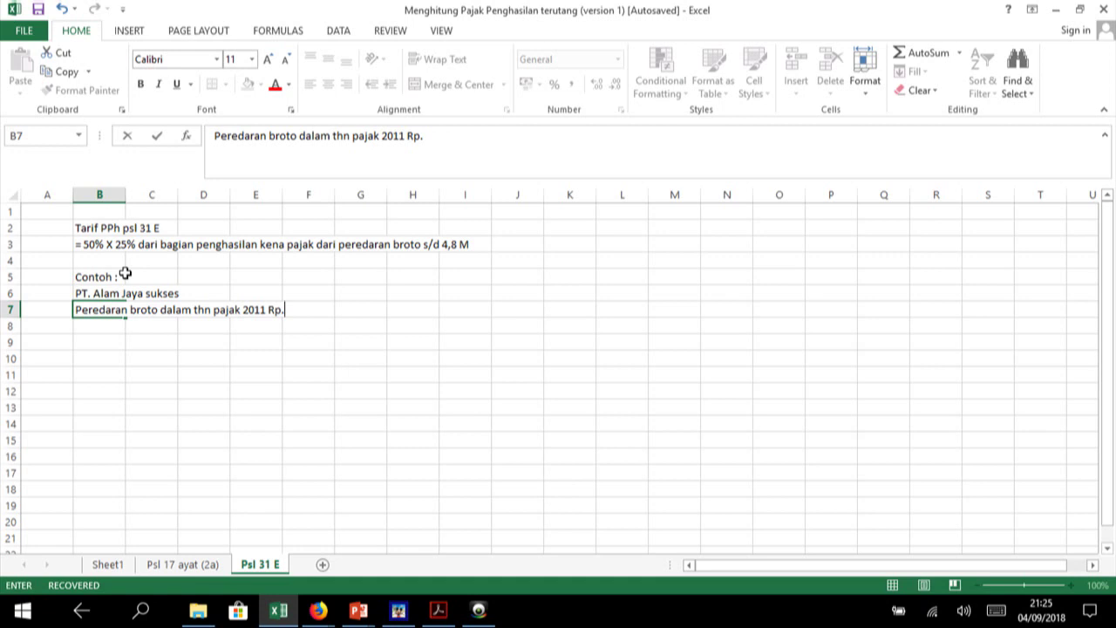
pyautogui.write('40.00')
pyautogui.write('0.000')
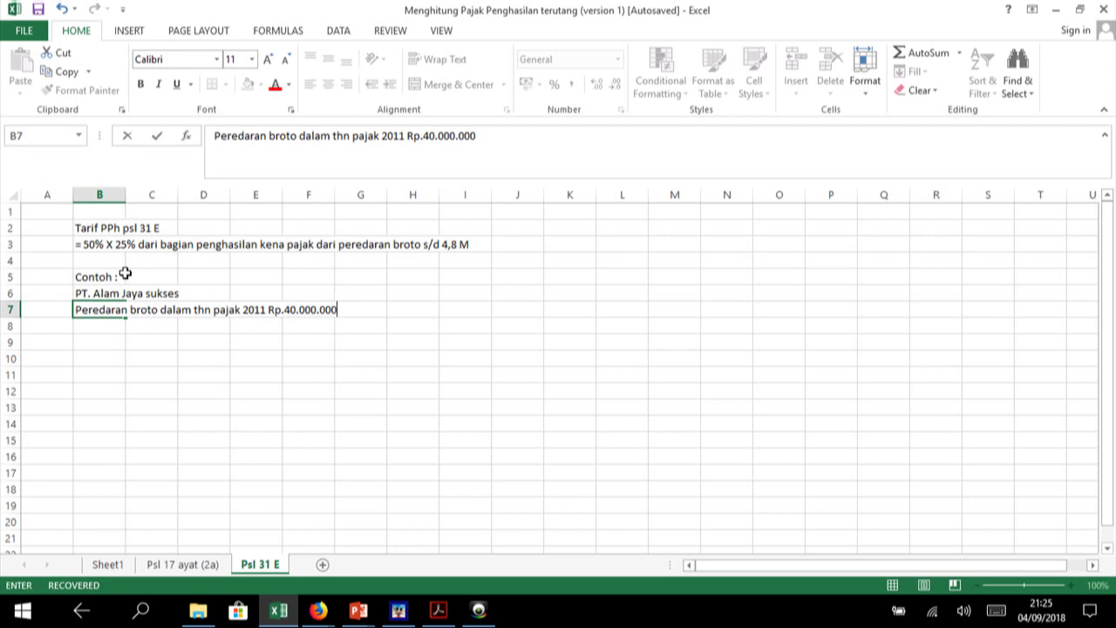
pyautogui.write('.000')
pyautogui.write(' ,')
pyautogui.write('kem')
pyautogui.press('BackSpace')
pyautogui.press('BackSpace')
pyautogui.press('BackSpace')
pyautogui.write('la')
pyautogui.write('ba')
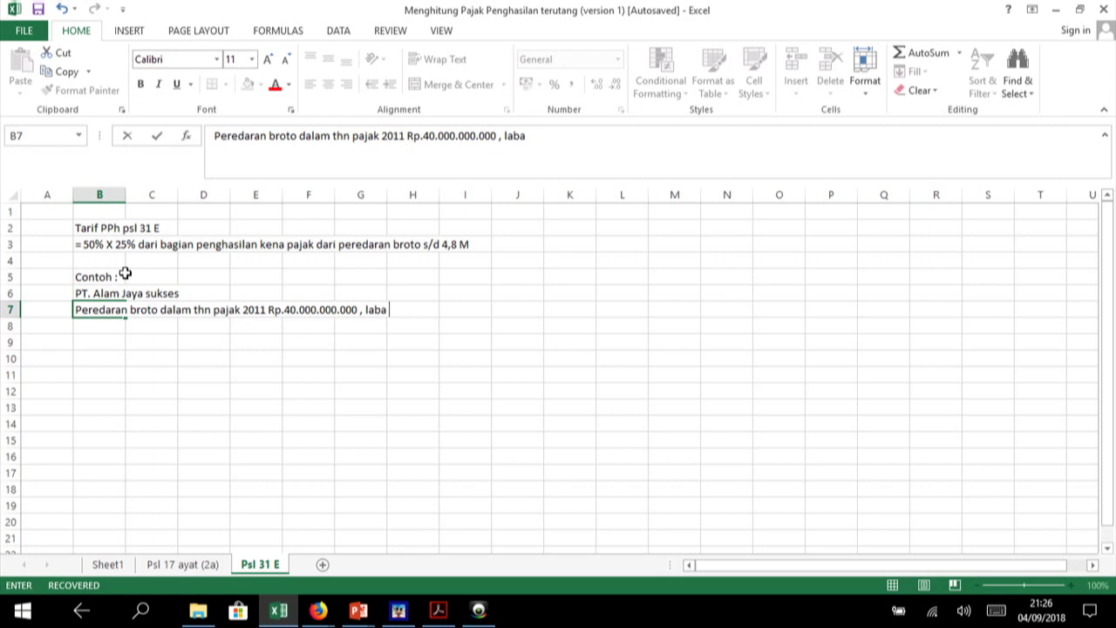
pyautogui.press('BackSpace')
pyautogui.press('BackSpace')
pyautogui.press('BackSpace')
pyautogui.press('BackSpace')
pyautogui.press('BackSpace')
pyautogui.write('penghasilan')
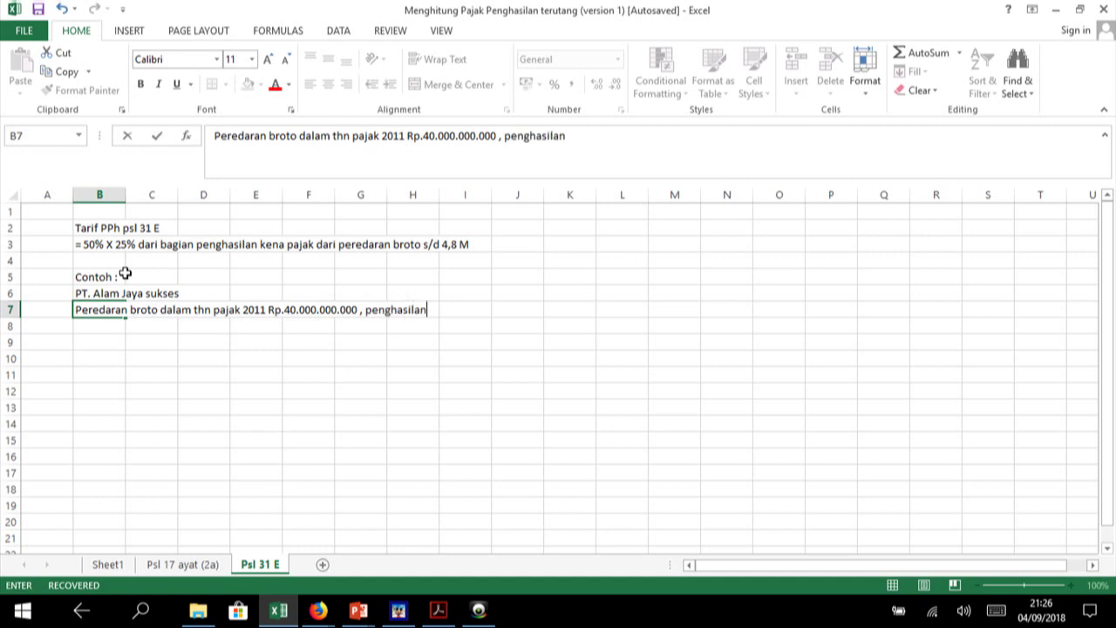
pyautogui.write(' kena pajak')
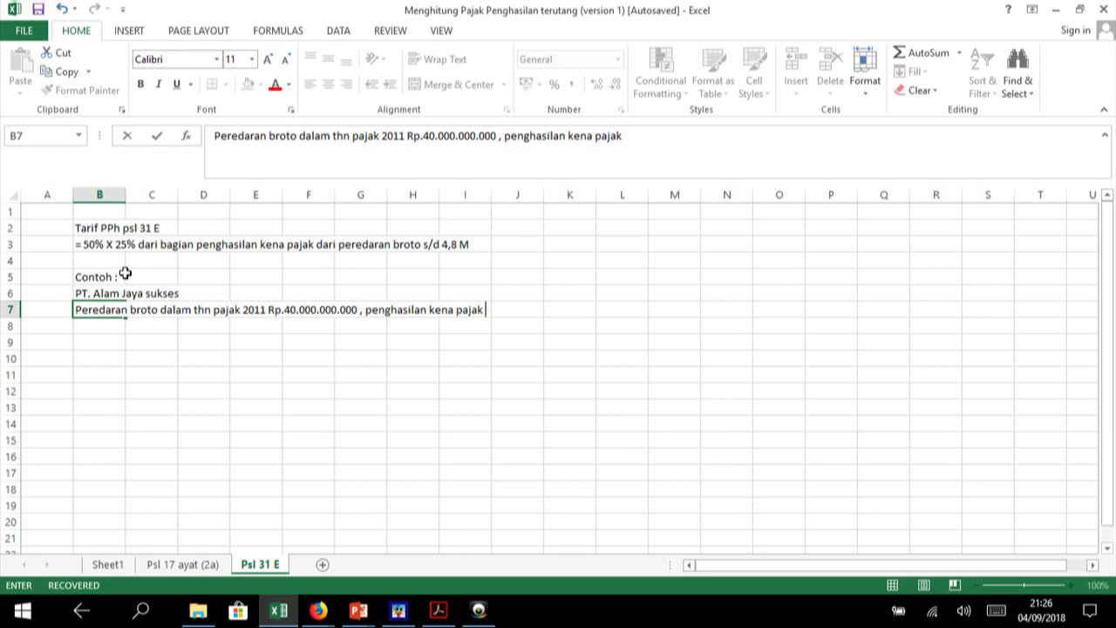
pyautogui.write('15')
pyautogui.write('0')
pyautogui.press('BackSpace')
pyautogui.press('BackSpace')
pyautogui.write('500.')
pyautogui.write('000.000')
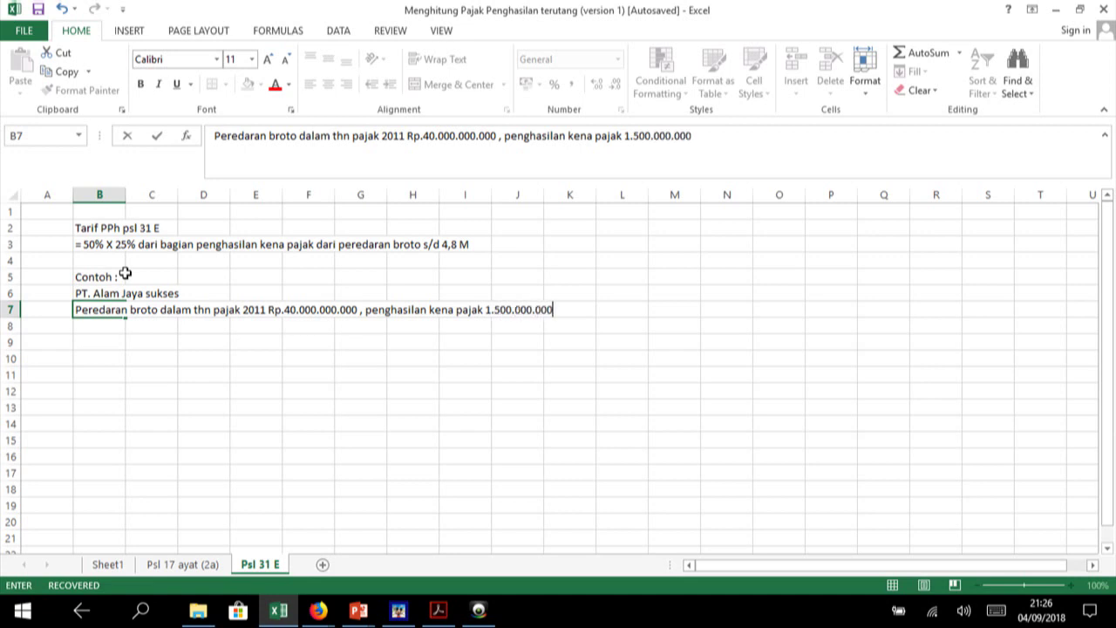
pyautogui.press('Return')
pyautogui.press('Return')
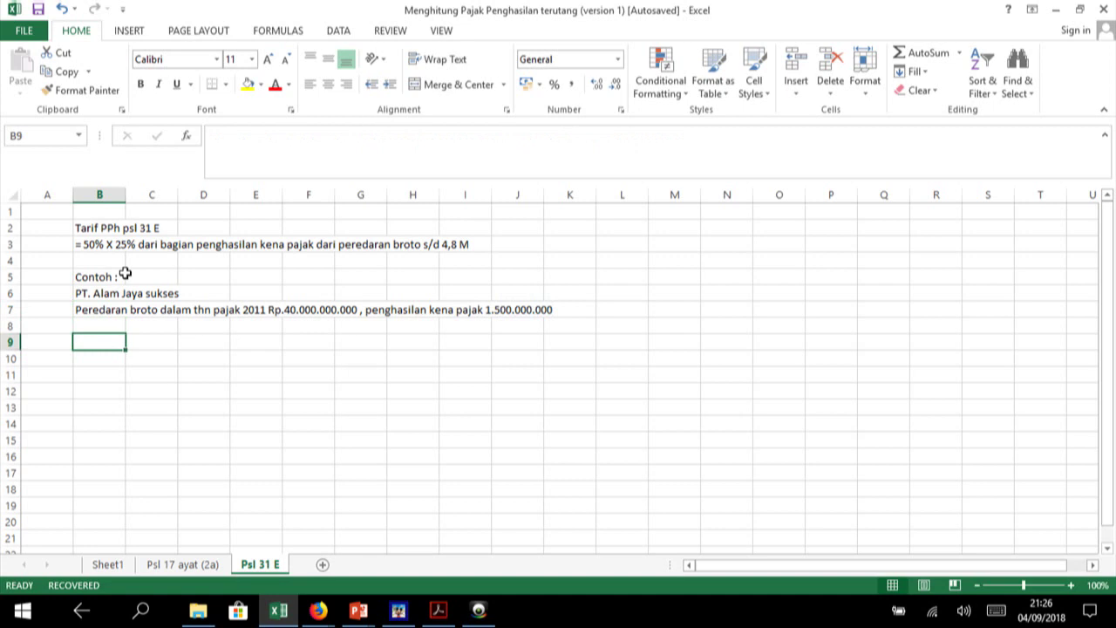
# - Type the heading 'Perhitungan PPh yang terutang :' in B9 and step number '1.' in B11
pyautogui.press('Up')
pyautogui.press('Up')
pyautogui.press('Up')
pyautogui.press('Up')
pyautogui.press('Up')
pyautogui.press('Down')
pyautogui.press('Down')
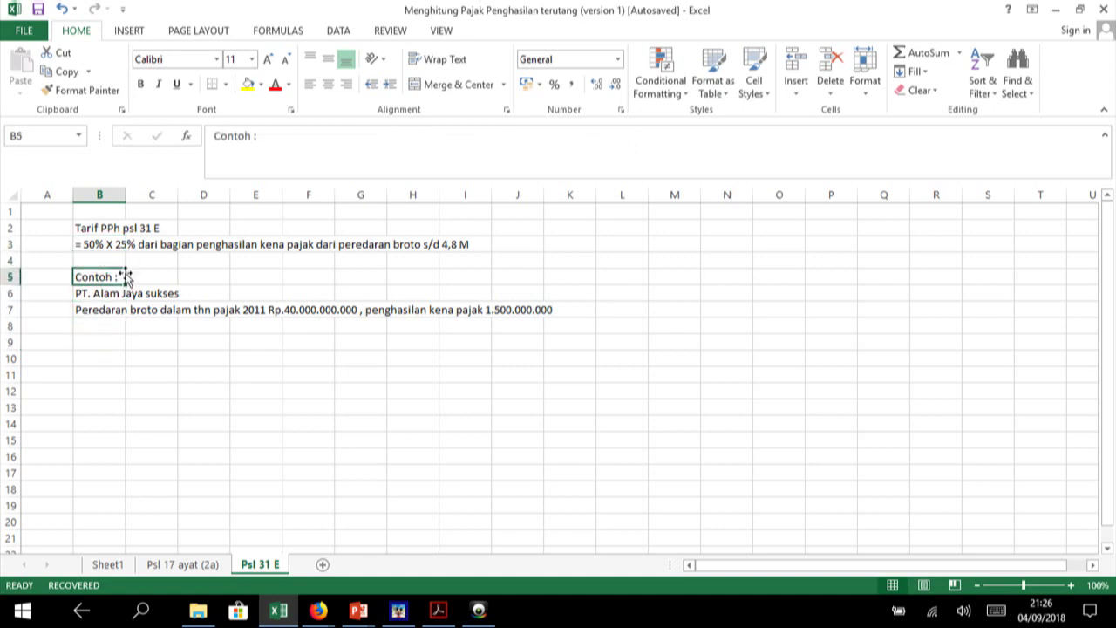
pyautogui.press('Up')
pyautogui.press('Up')
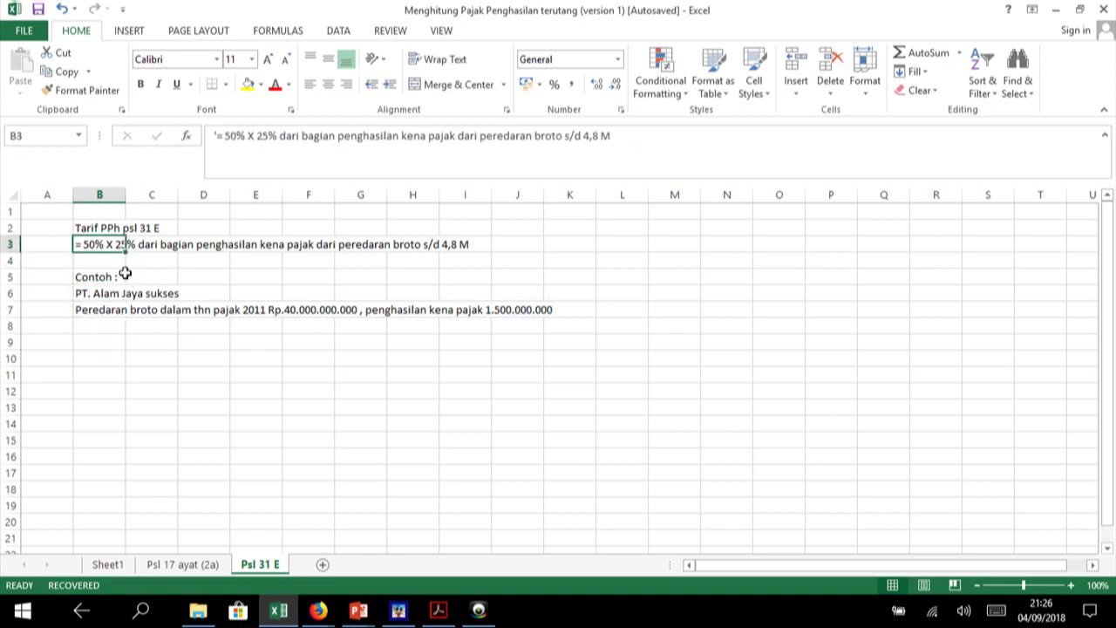
pyautogui.press('Up')
pyautogui.press('Down')
pyautogui.press('Down')
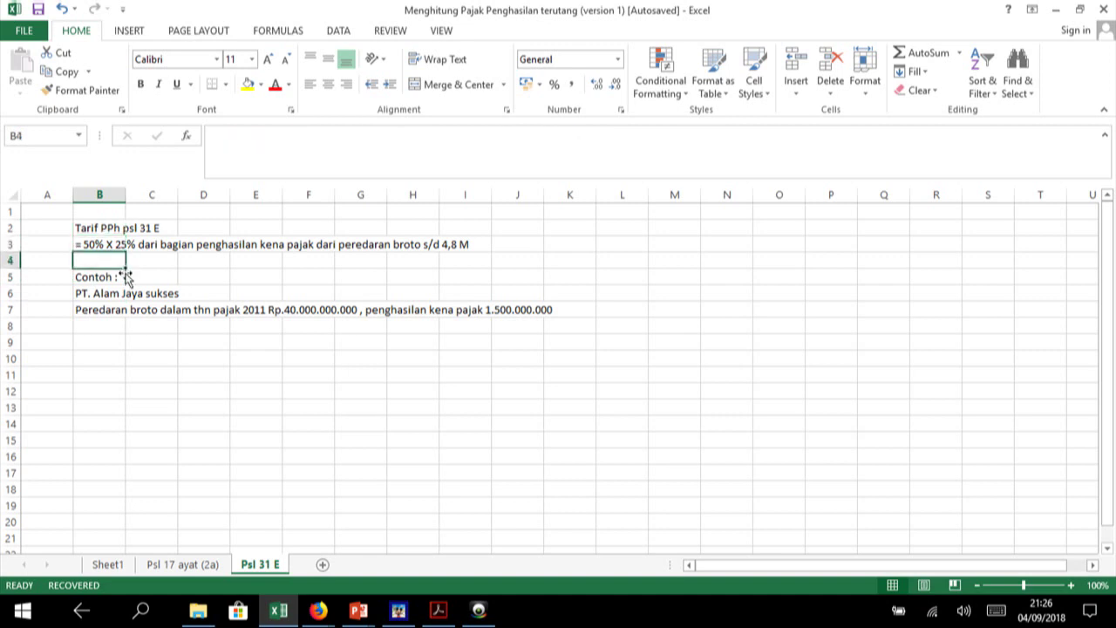
pyautogui.press('Down')
pyautogui.press('Down')
pyautogui.press('Down')
pyautogui.press('Down')
pyautogui.press('Down')
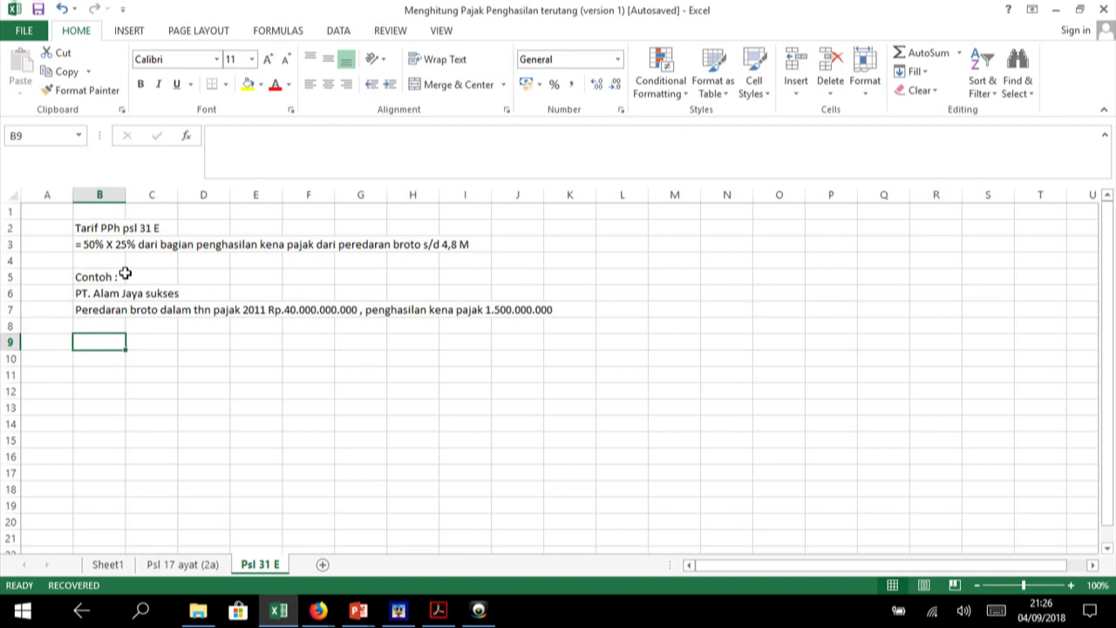
pyautogui.write('Perhi')
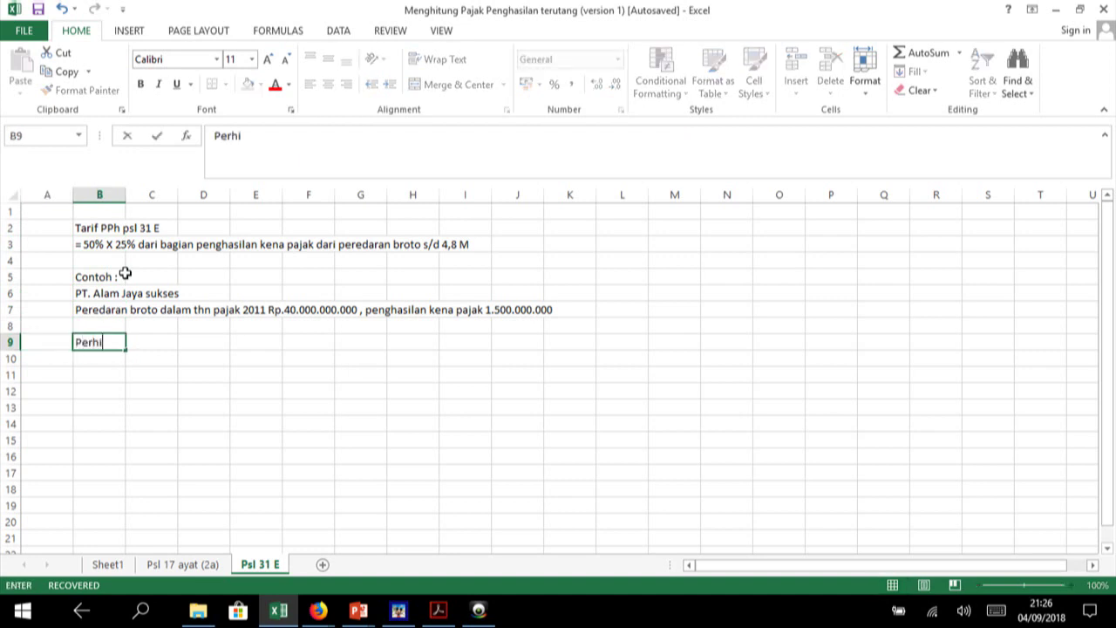
pyautogui.write('tungan Pe')
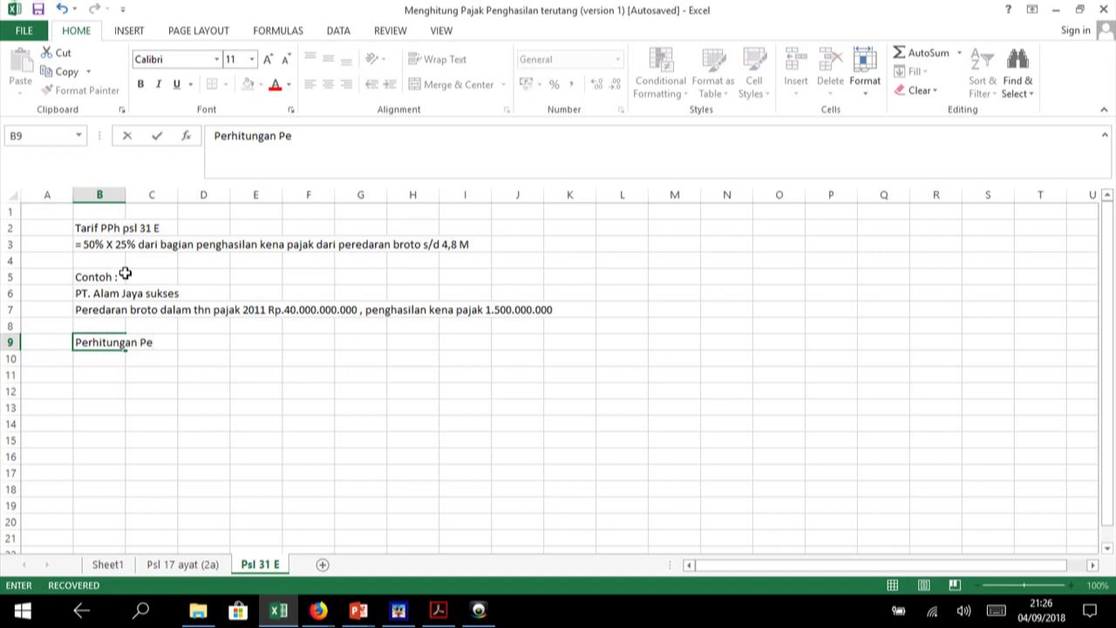
pyautogui.press('BackSpace')
pyautogui.press('BackSpace')
pyautogui.write('PPh')
pyautogui.write(' yang terut')
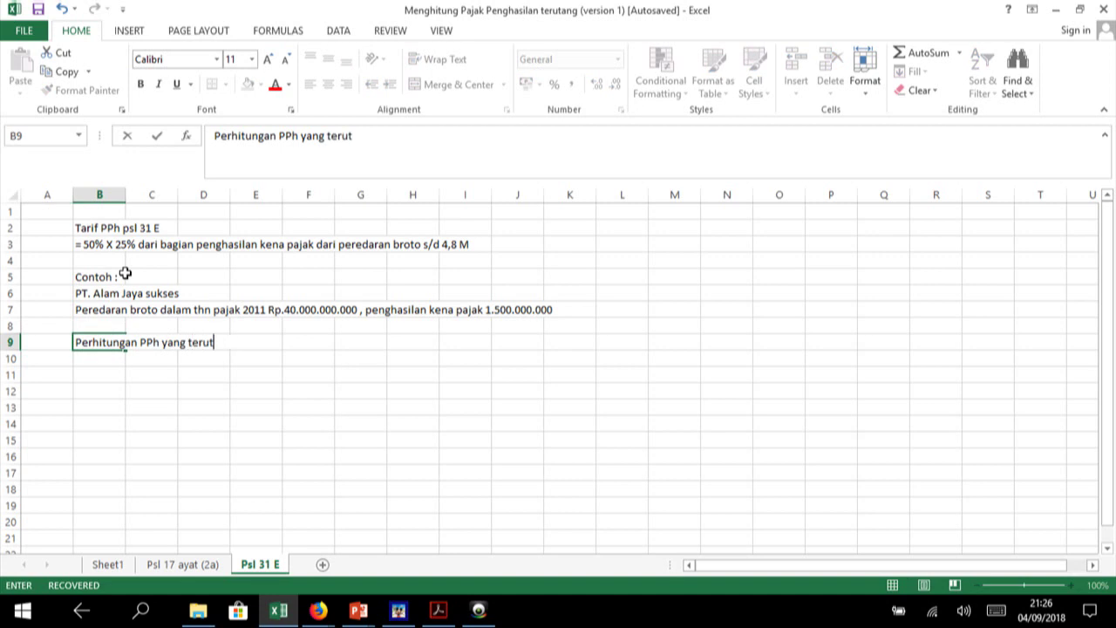
pyautogui.write('ran')
pyautogui.press('BackSpace')
pyautogui.write('tang :')
pyautogui.press('Return')
pyautogui.press('Return')
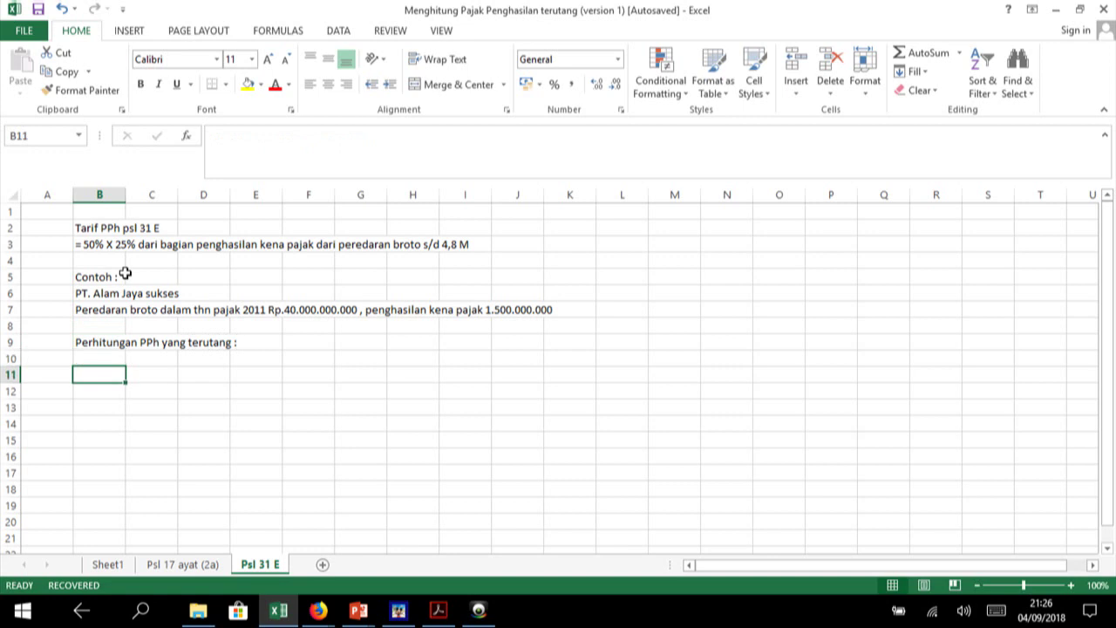
pyautogui.write('1.')
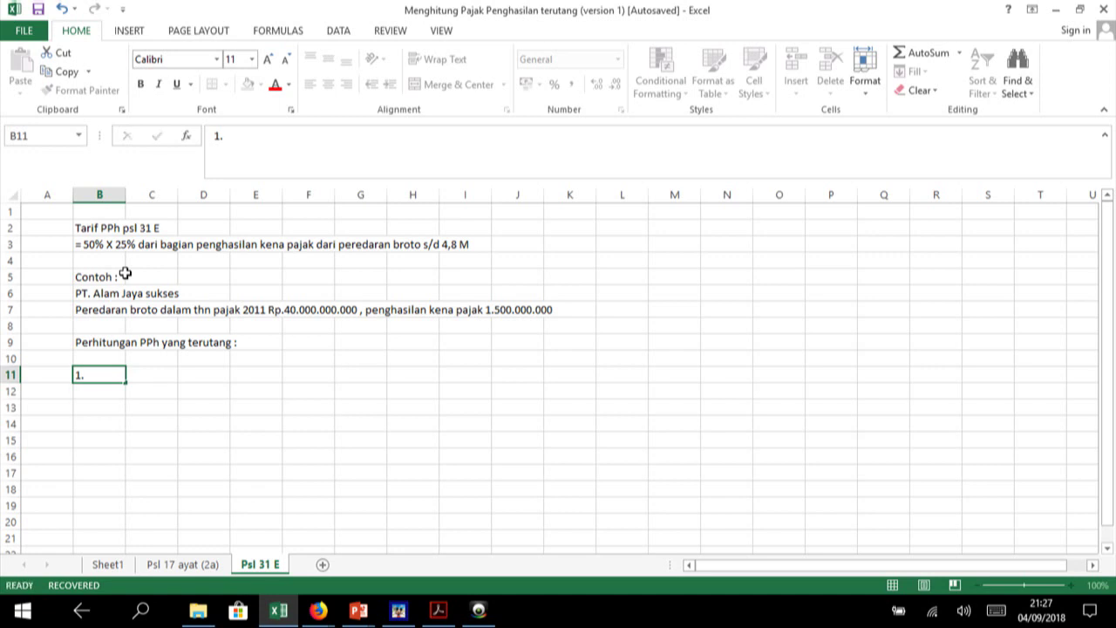
# - Enter 'Jumlah penghasilan kena pajak yg mendapatkan Fasilitas' in C11 and start a '= entry in C12
pyautogui.press('Tab')
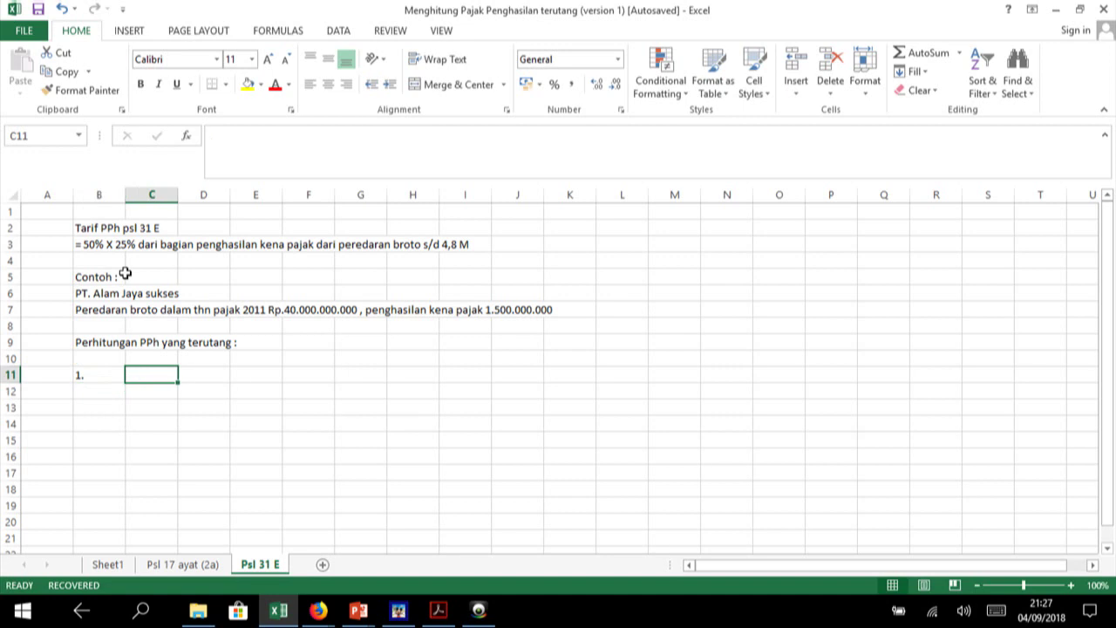
pyautogui.write('Bagian')
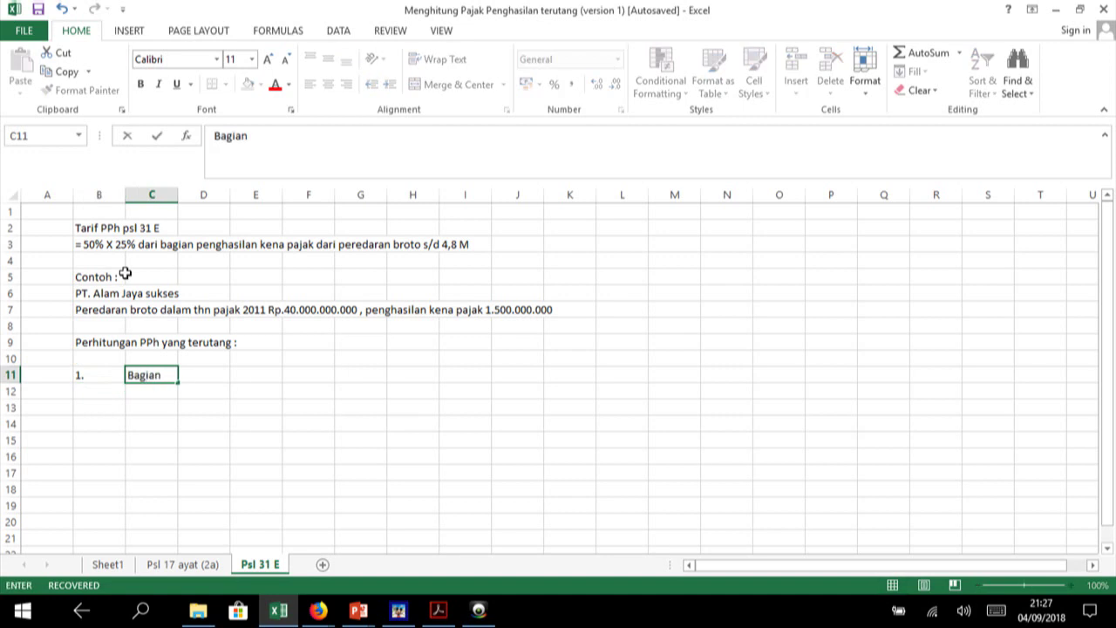
pyautogui.press('BackSpace')
pyautogui.press('BackSpace')
pyautogui.press('BackSpace')
pyautogui.press('BackSpace')
pyautogui.press('BackSpace')
pyautogui.press('BackSpace')
pyautogui.write('Jum')
pyautogui.write('lah penghas')
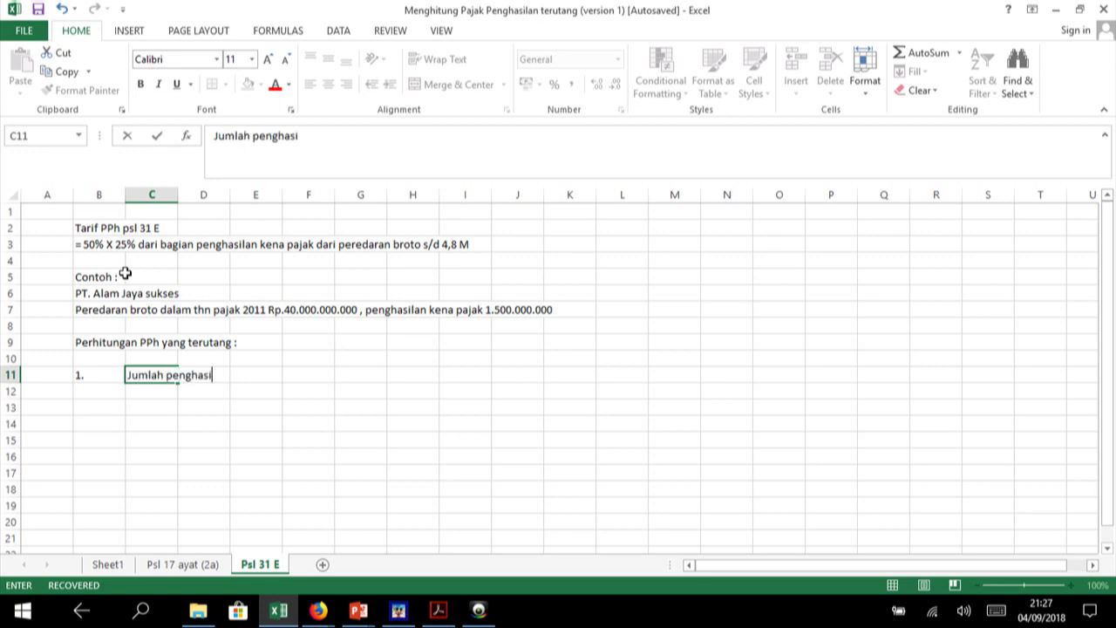
pyautogui.write('ilan kena ')
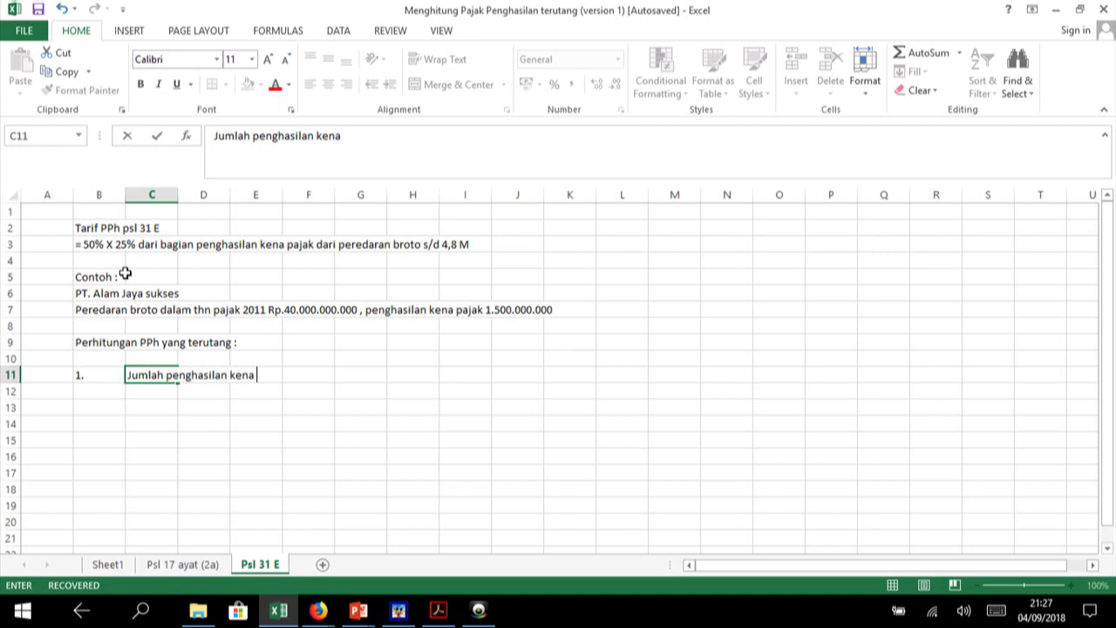
pyautogui.write('pajak y')
pyautogui.write('g mendapata')
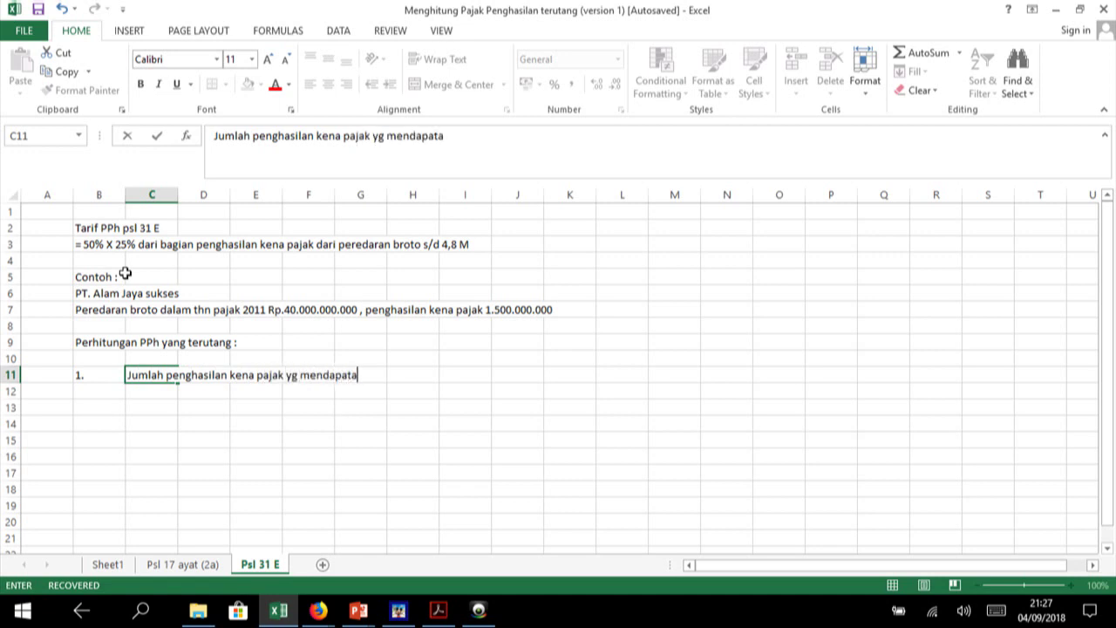
pyautogui.press('BackSpace')
pyautogui.write('kan ')
pyautogui.write('Fasilite')
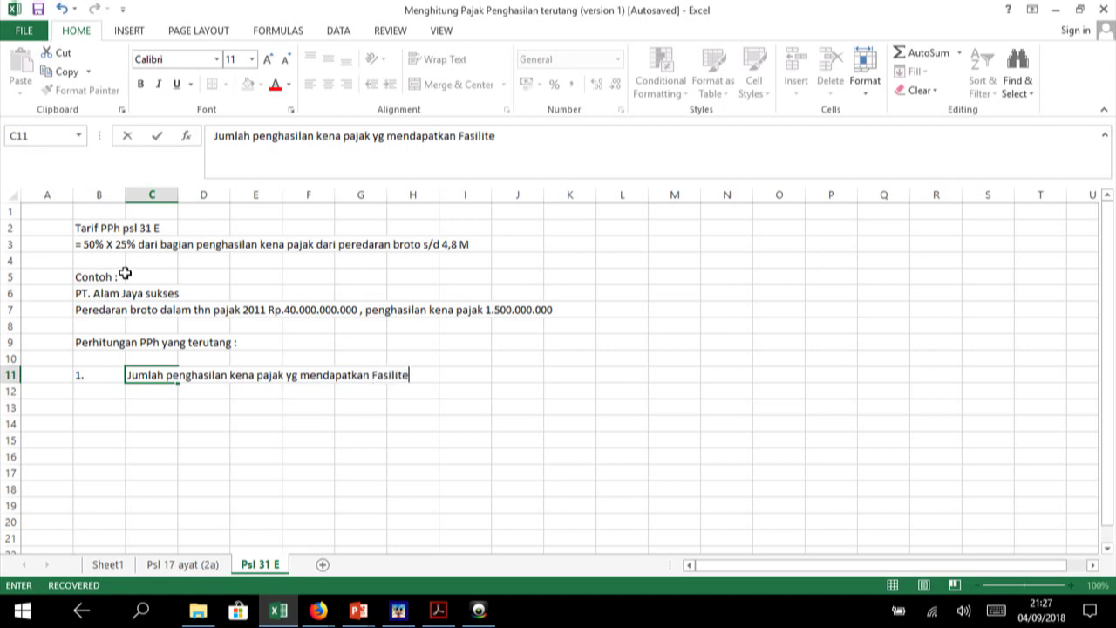
pyautogui.press('BackSpace')
pyautogui.press('BackSpace')
pyautogui.press('BackSpace')
pyautogui.write('lita')
pyautogui.write('s')
pyautogui.press('Return')
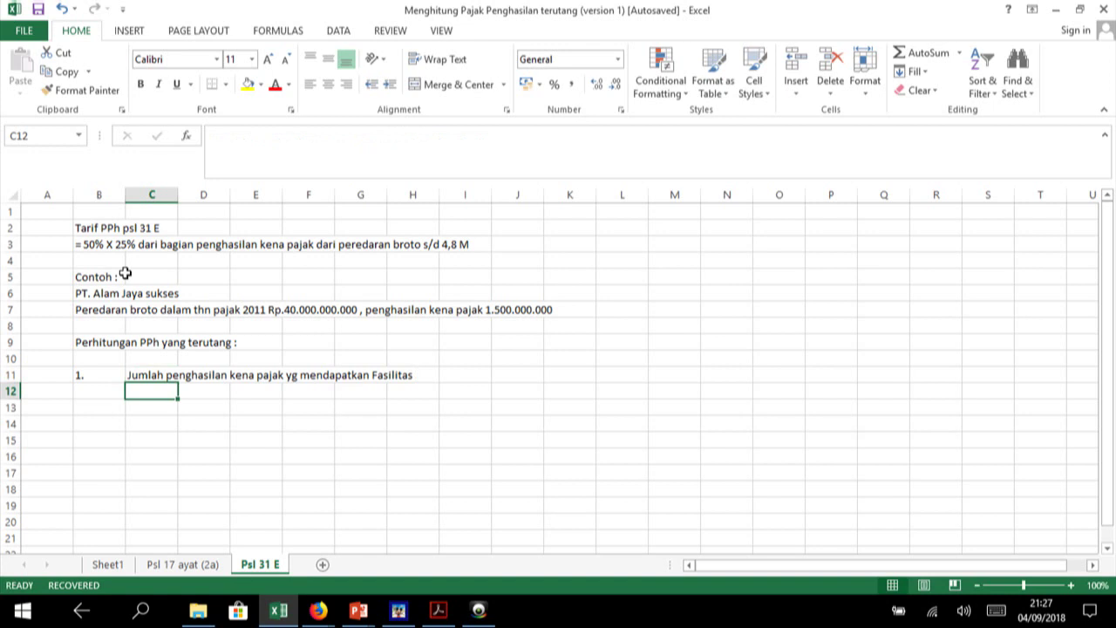
pyautogui.write("'= (4,")
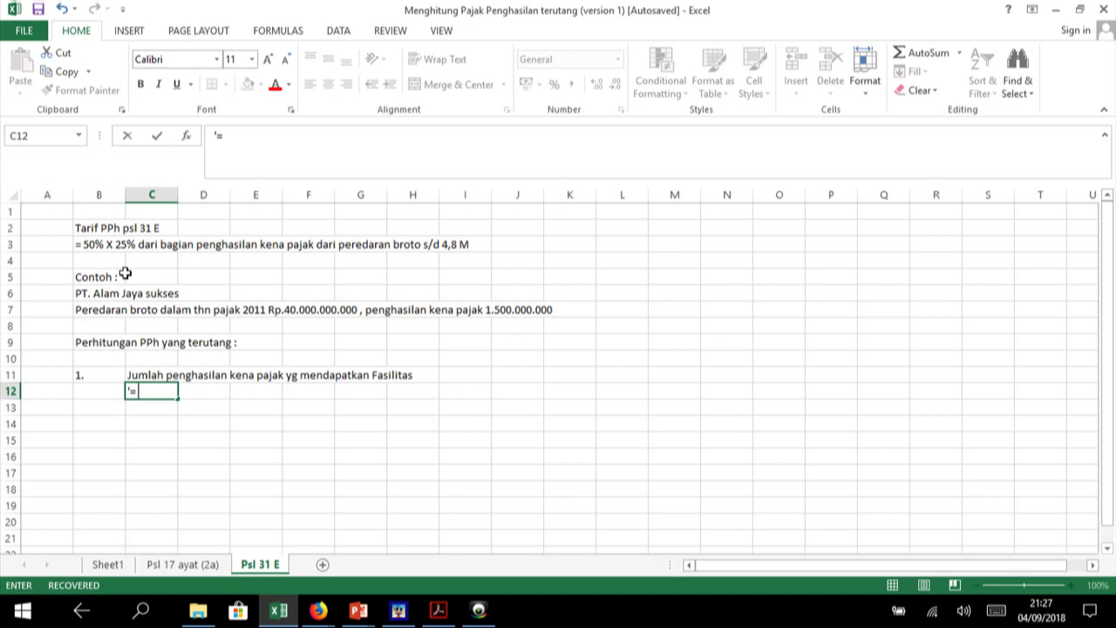
# - Write the working '= ( 4,8 M / 40 M) * 1,5M' as text in C12 and start a formula below it
pyautogui.write('(')
pyautogui.write(' 4')
pyautogui.write(',')
pyautogui.press('BackSpace')
pyautogui.press('BackSpace')
pyautogui.write('4,8')
pyautogui.write(' M')
pyautogui.write(' /')
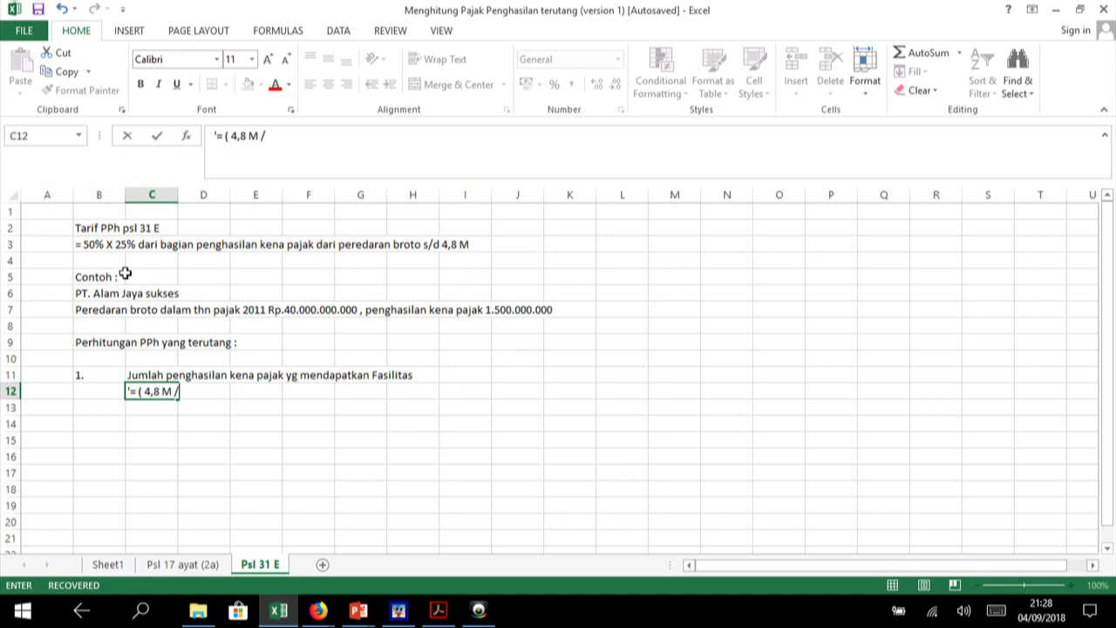
pyautogui.write(' 40')
pyautogui.write(' M')
pyautogui.write(') ')
pyautogui.write('*')
pyautogui.write('1,')
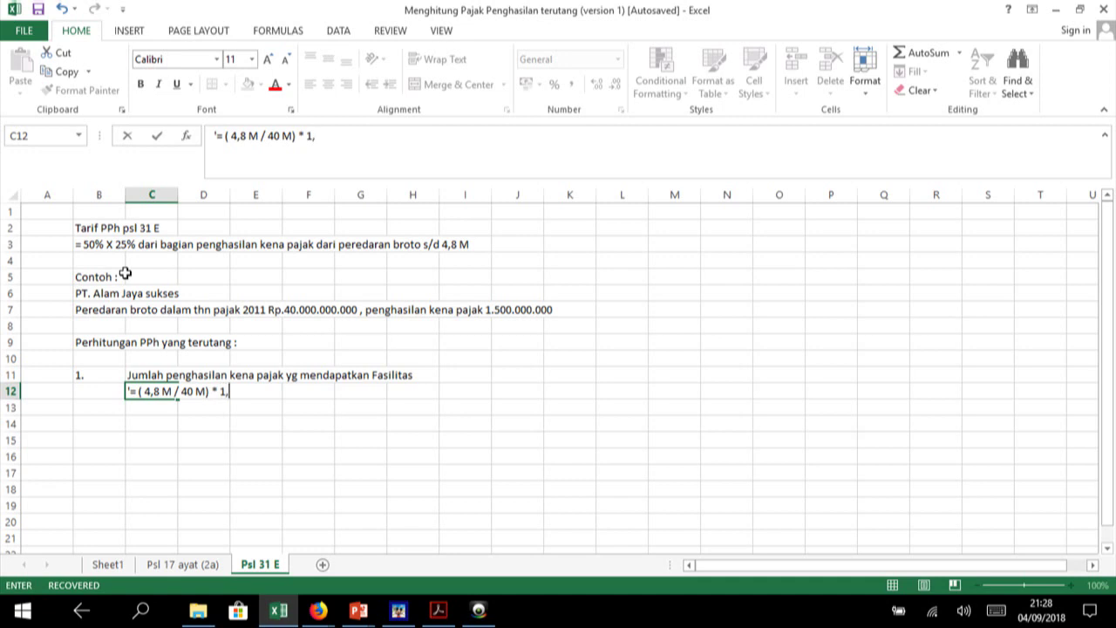
pyautogui.write('5M')
pyautogui.press('Return')
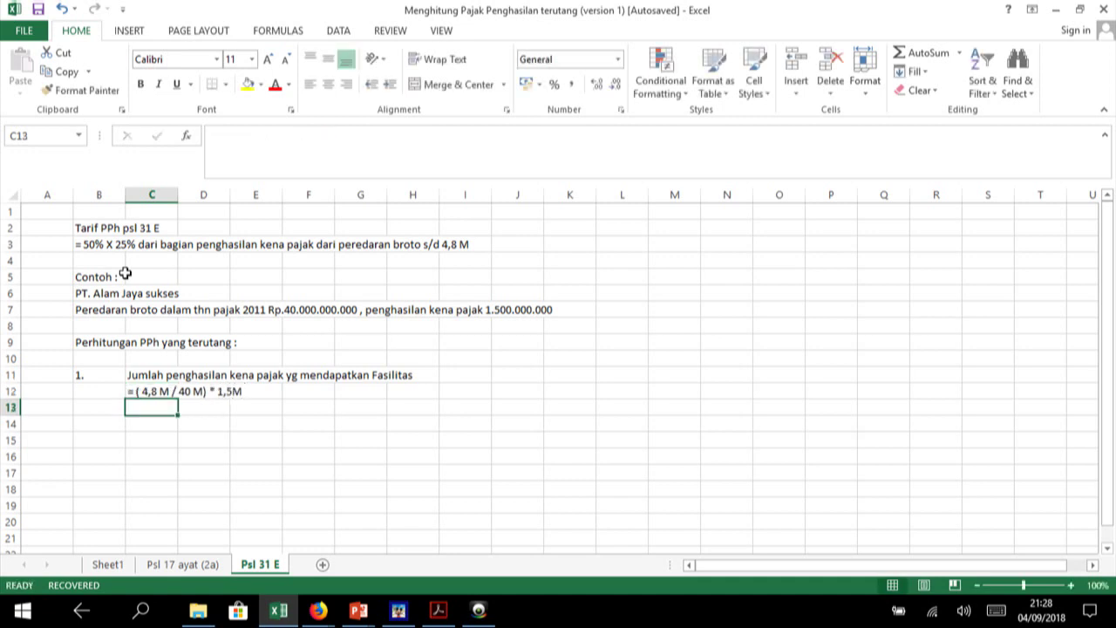
pyautogui.write('=(')
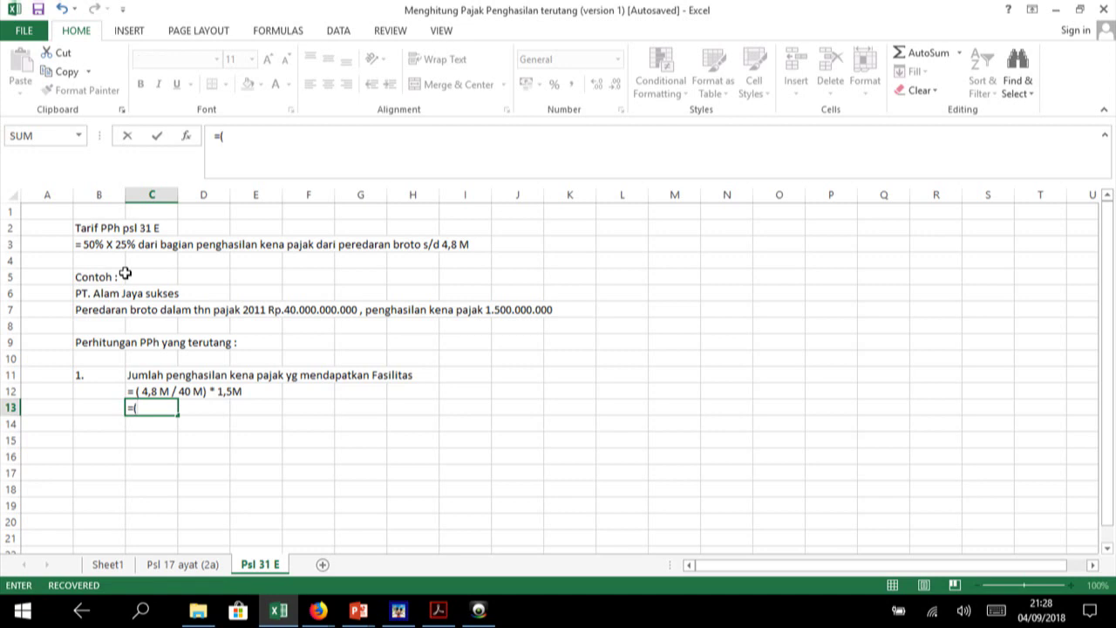
pyautogui.write('48')
pyautogui.write('00000')
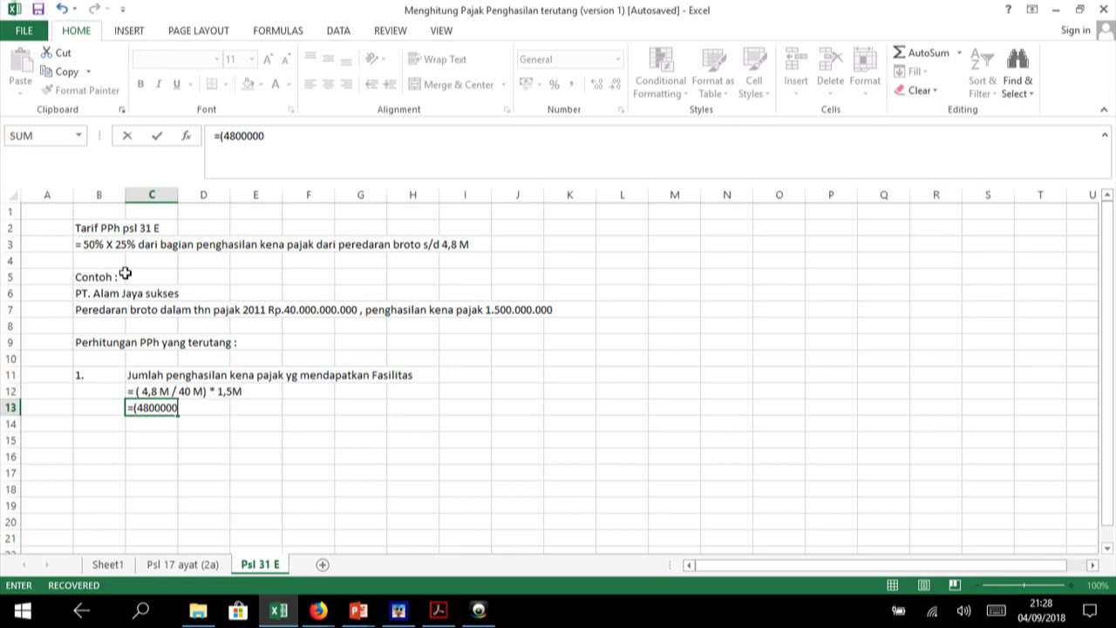
pyautogui.write('00')
pyautogui.press('BackSpace')
pyautogui.press('BackSpace')
pyautogui.press('BackSpace')
pyautogui.press('BackSpace')
pyautogui.press('BackSpace')
pyautogui.press('BackSpace')
pyautogui.press('BackSpace')
pyautogui.write('000/')
pyautogui.write('0000000')
pyautogui.write('/4')
pyautogui.write('000000')
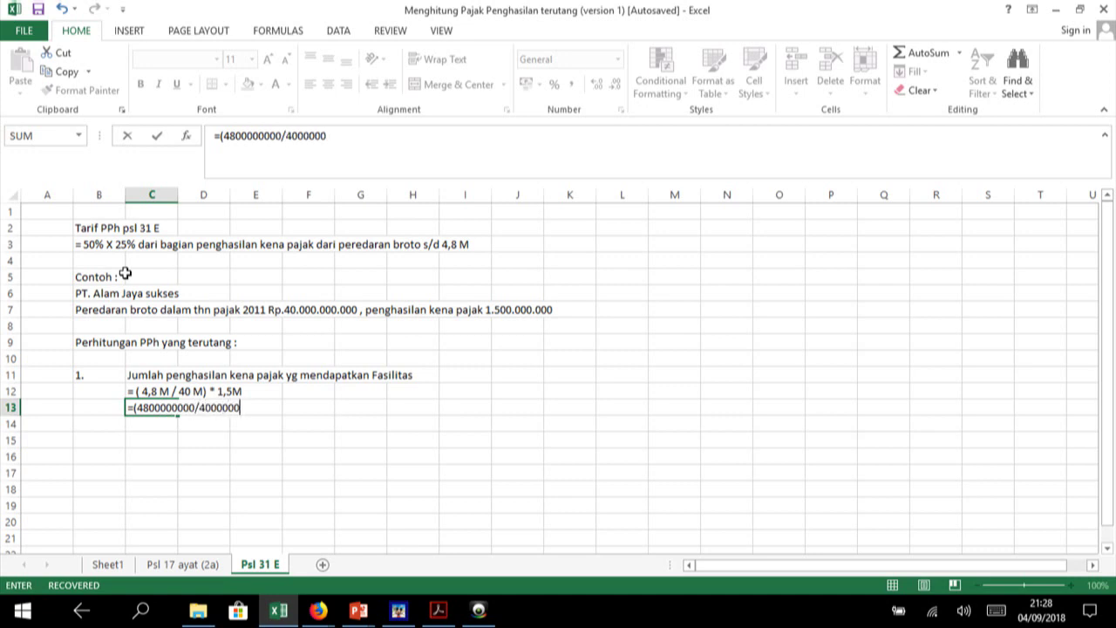
pyautogui.write('0000)')
pyautogui.write('*')
pyautogui.write('1,5')
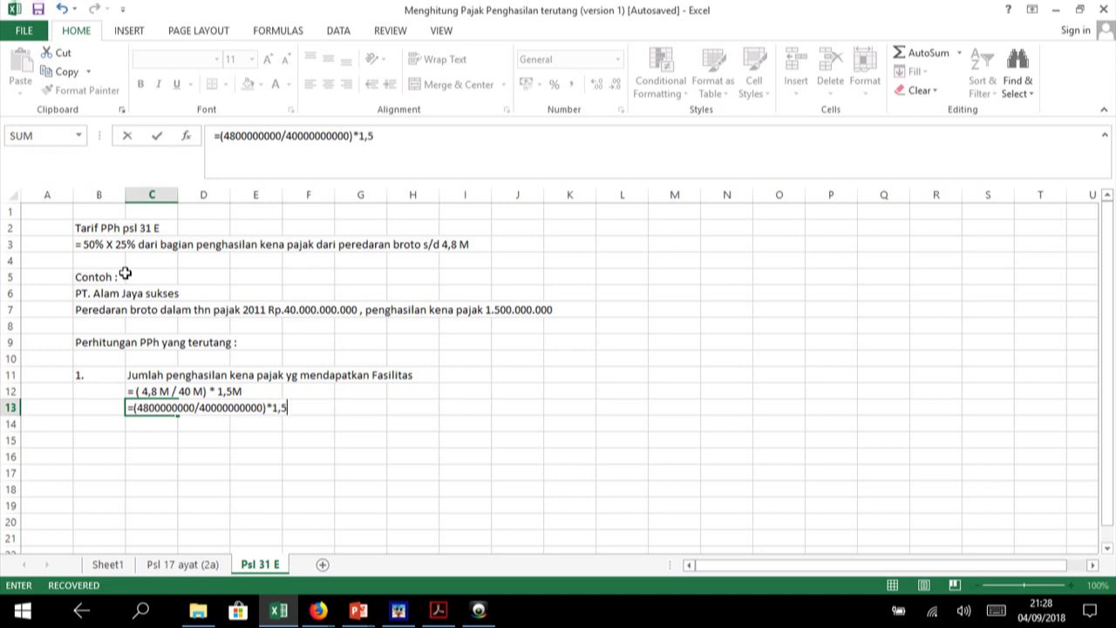
pyautogui.press('BackSpace')
pyautogui.press('BackSpace')
pyautogui.write('500')
pyautogui.write('000000000')
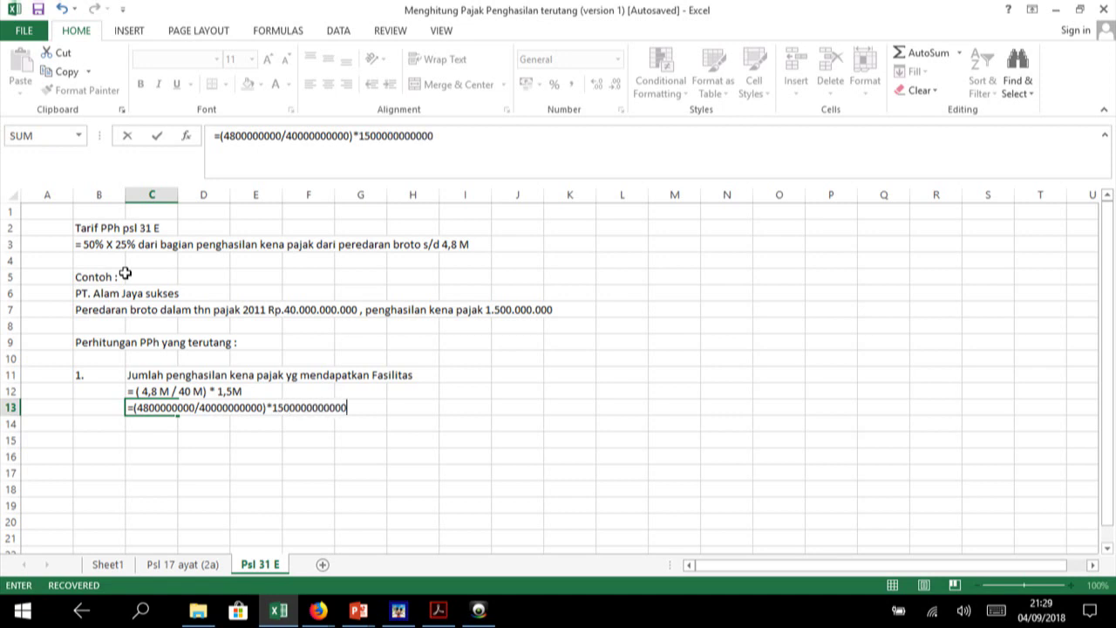
pyautogui.press('Return')
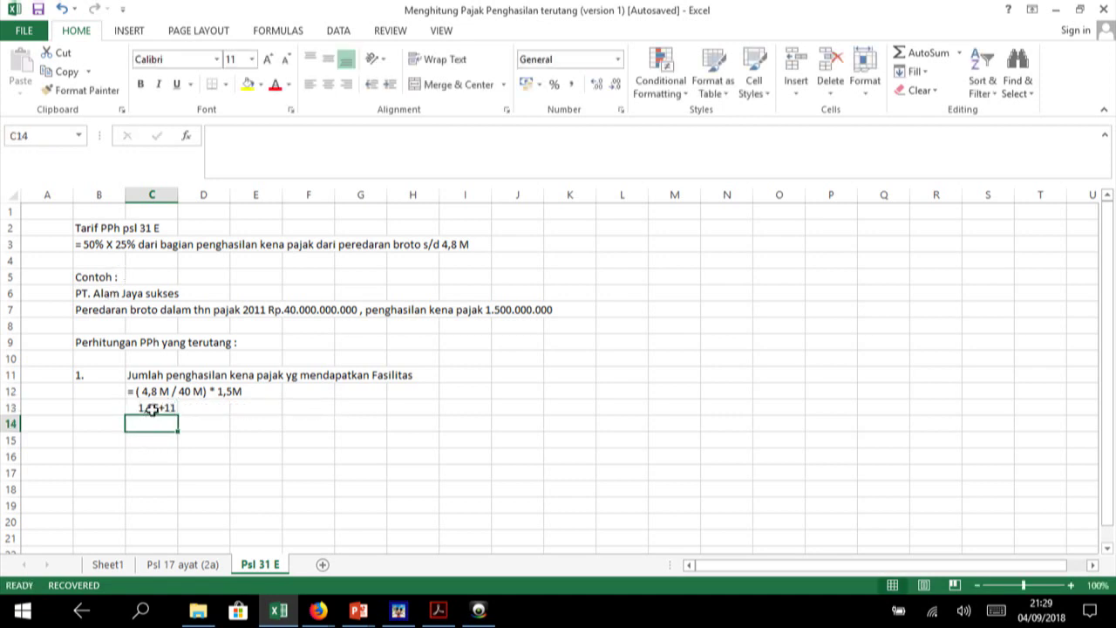
pyautogui.click(152, 408)
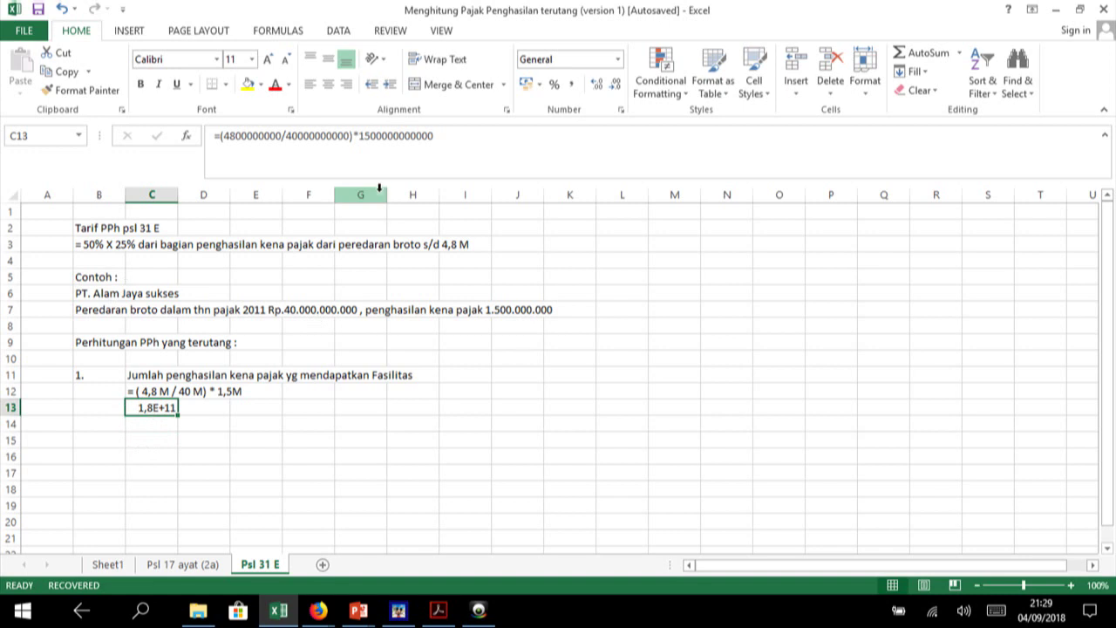
pyautogui.doubleClick(178, 194)
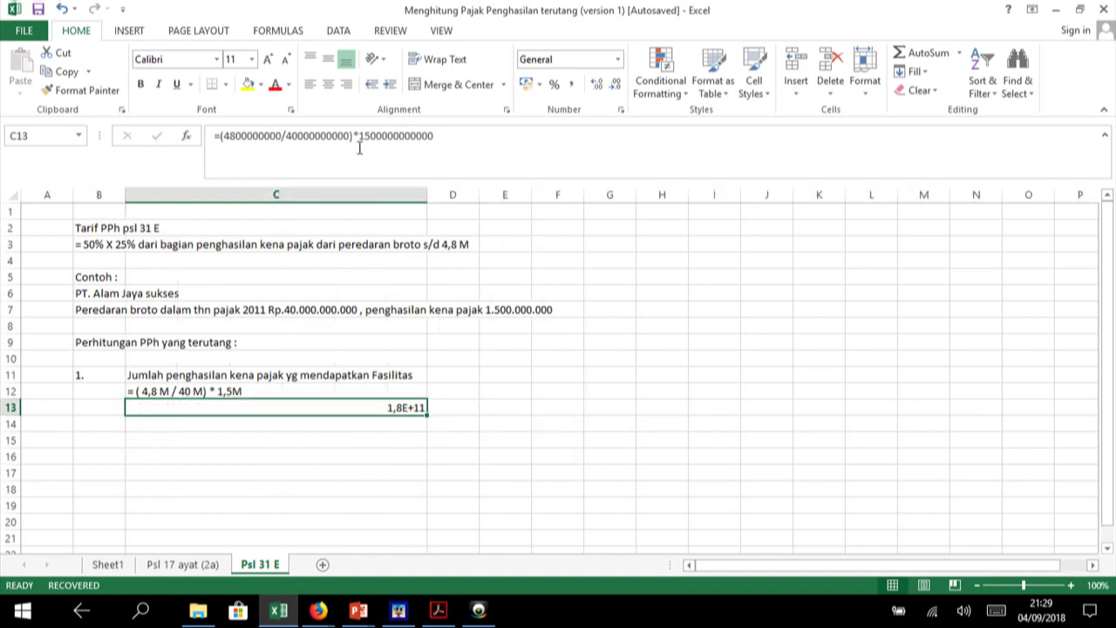
pyautogui.click(571, 84)
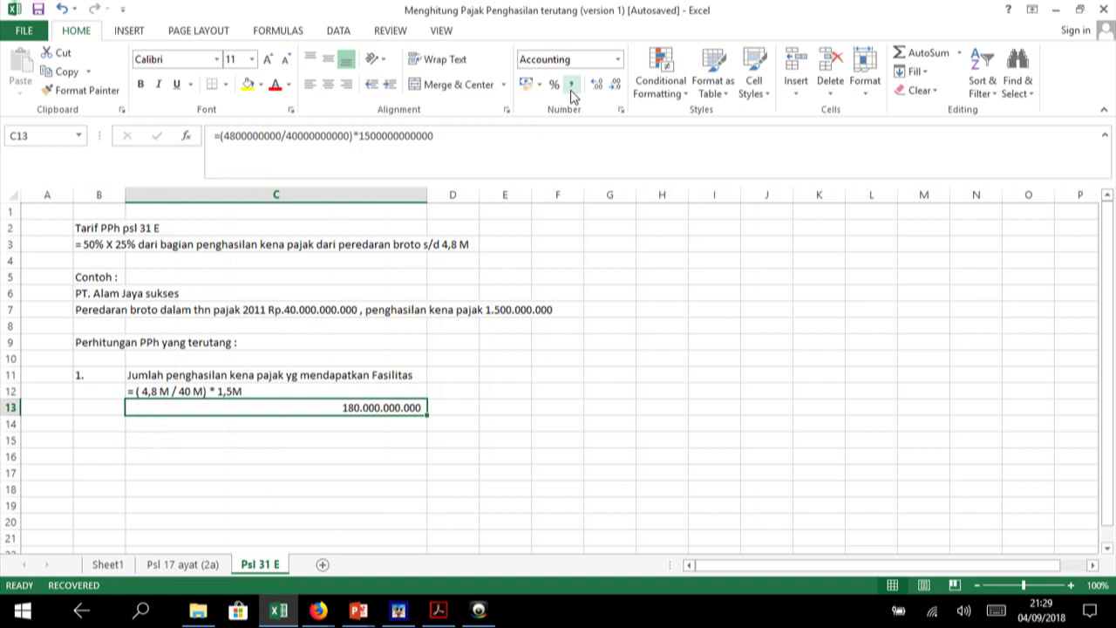
pyautogui.click(425, 352)
pyautogui.click(405, 407)
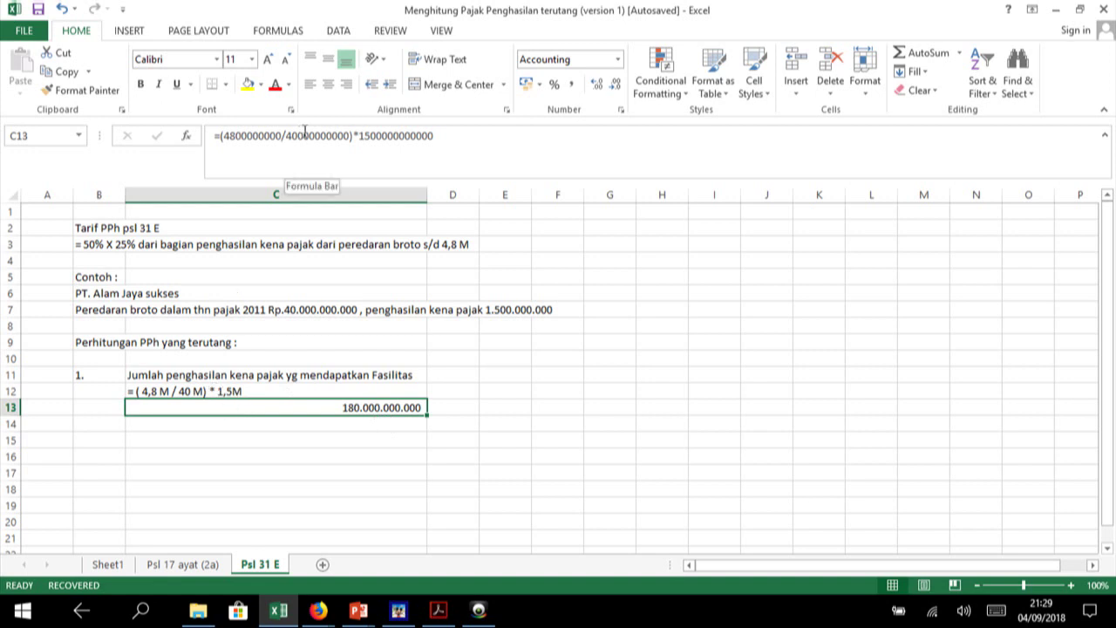
pyautogui.click(454, 136)
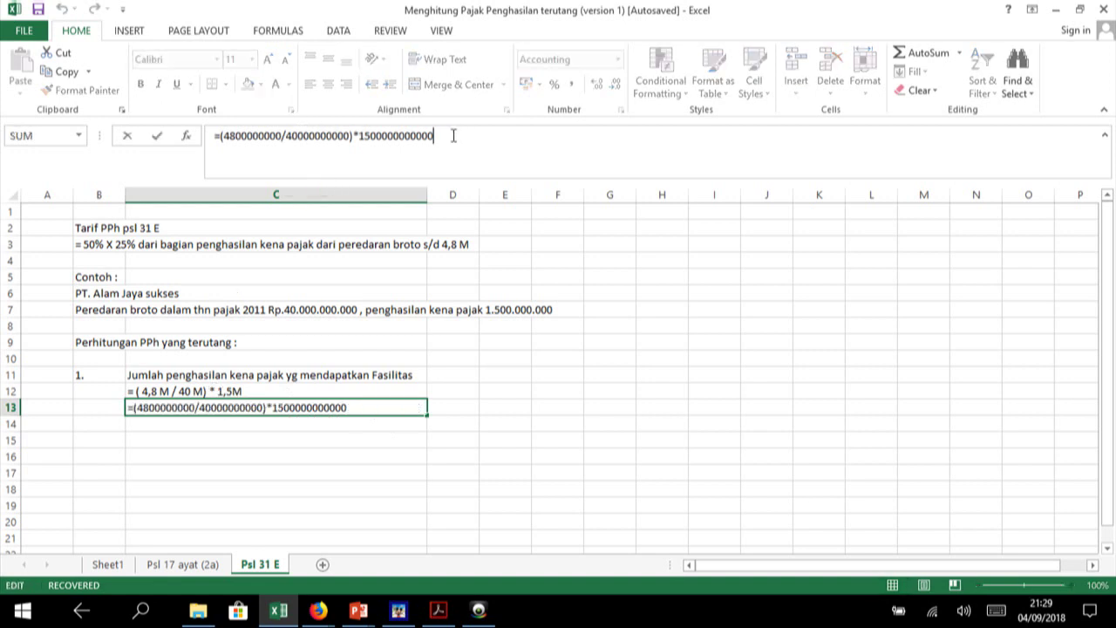
pyautogui.press('BackSpace')
pyautogui.press('Return')
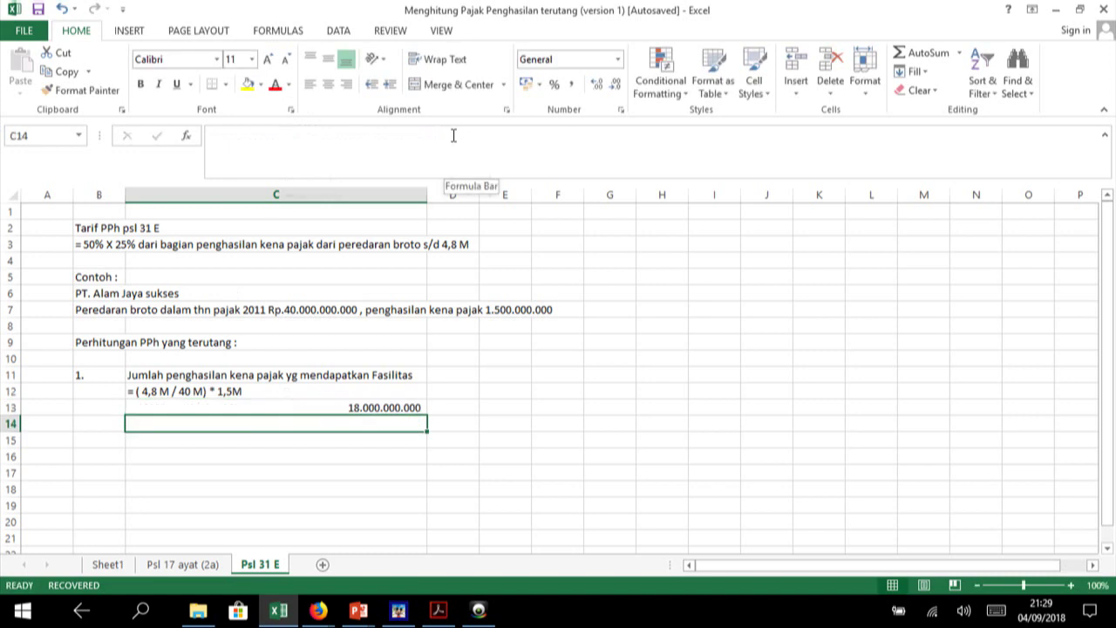
pyautogui.press('Up')
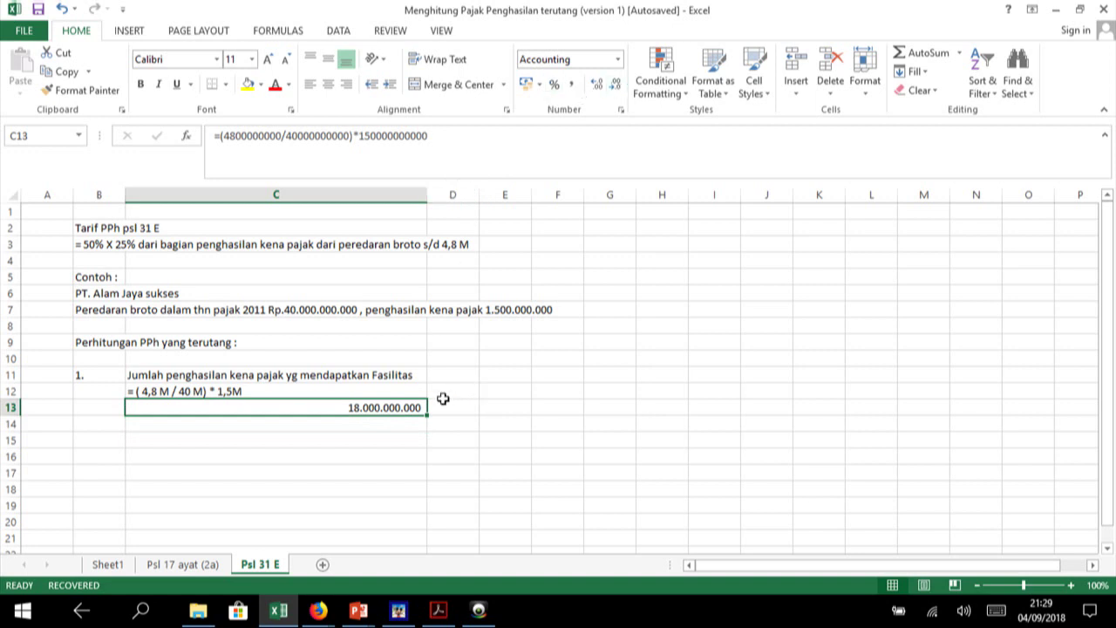
# - Clear C13 and insert three sheet rows above the Perhitungan PPh yang terutang heading
pyautogui.press('Delete')
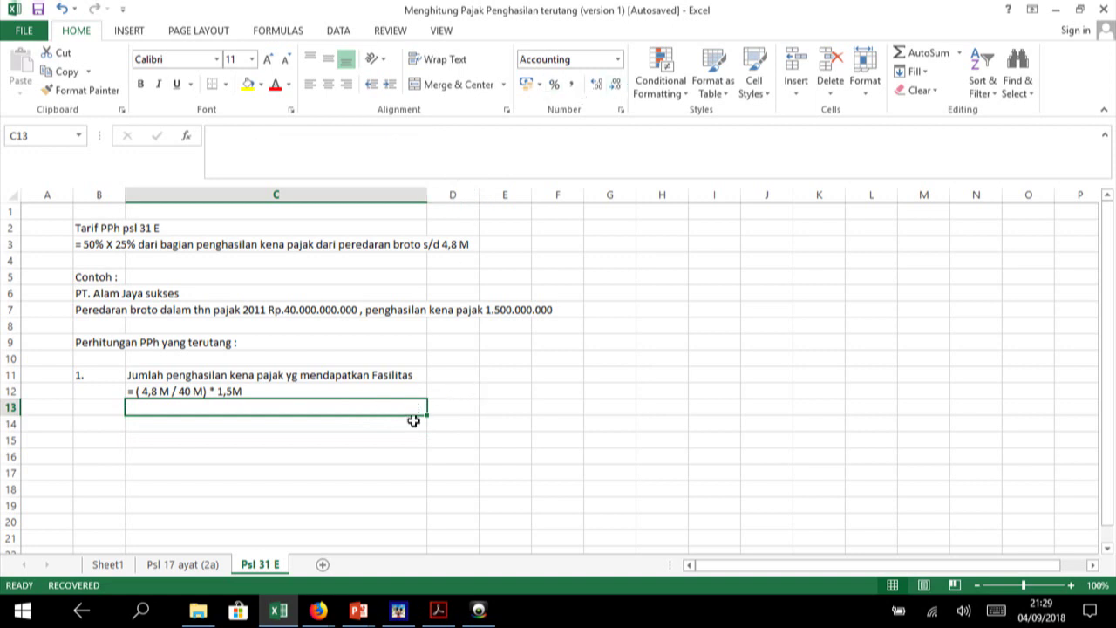
pyautogui.press('Up')
pyautogui.press('Up')
pyautogui.press('Up')
pyautogui.press('Up')
pyautogui.press('Up')
pyautogui.press('Up')
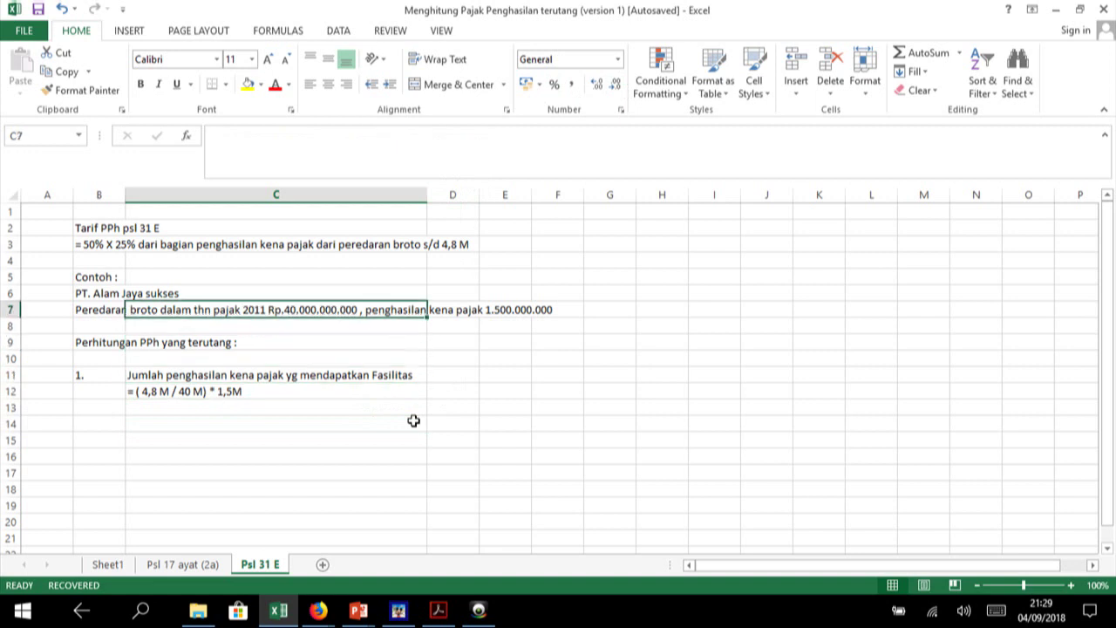
pyautogui.press('Right')
pyautogui.press('Down')
pyautogui.press('Left')
pyautogui.press('Left')
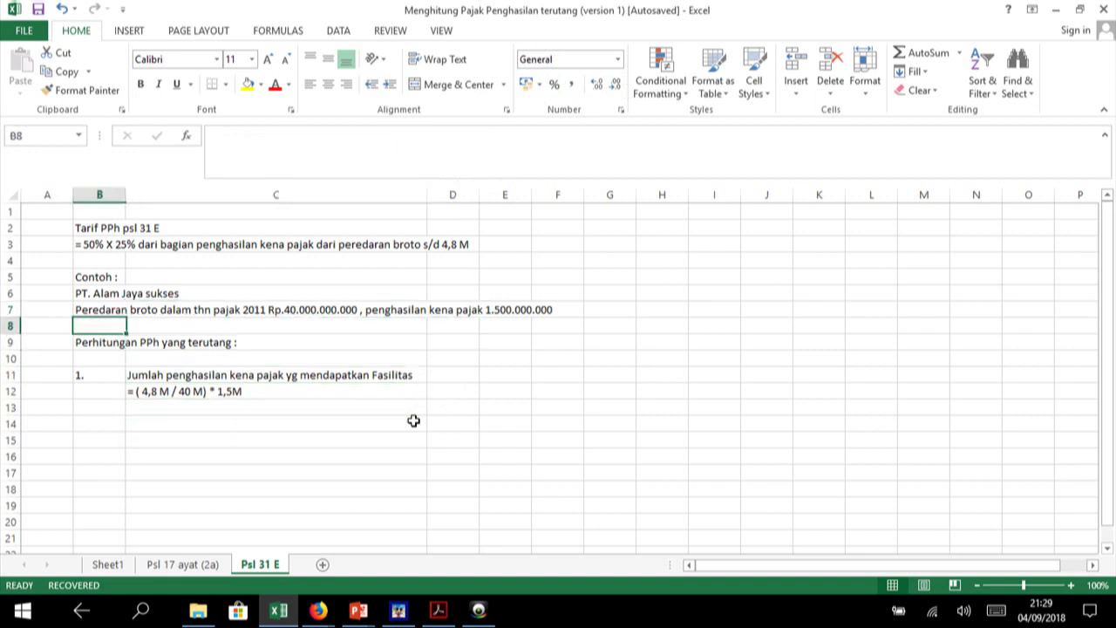
pyautogui.press('Left')
pyautogui.moveTo(197, 345); pyautogui.dragTo(202, 373)
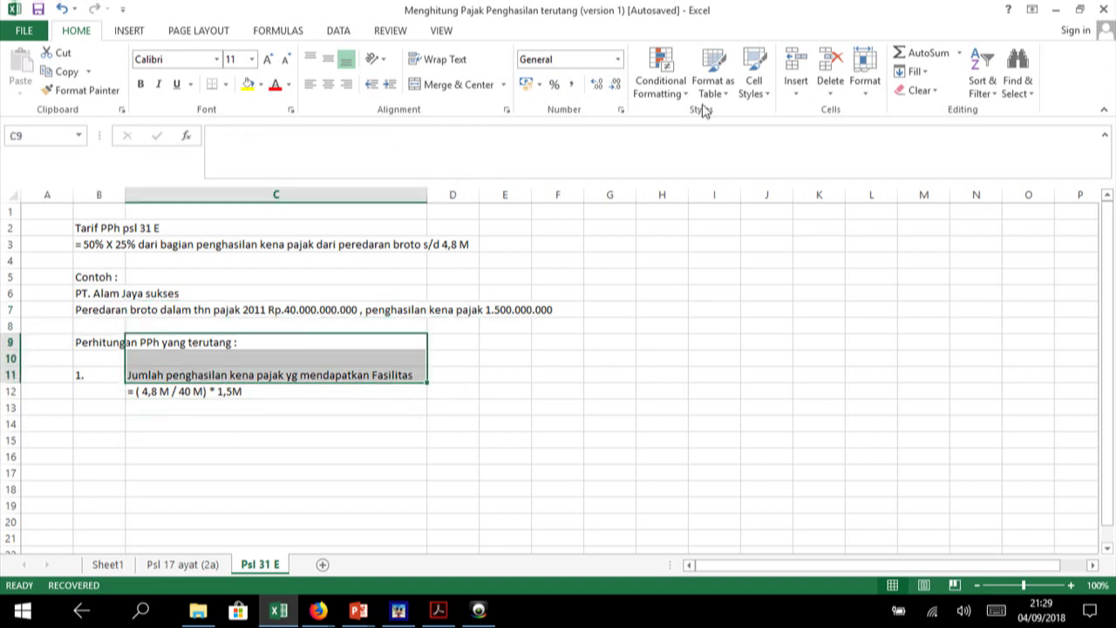
pyautogui.click(796, 87)
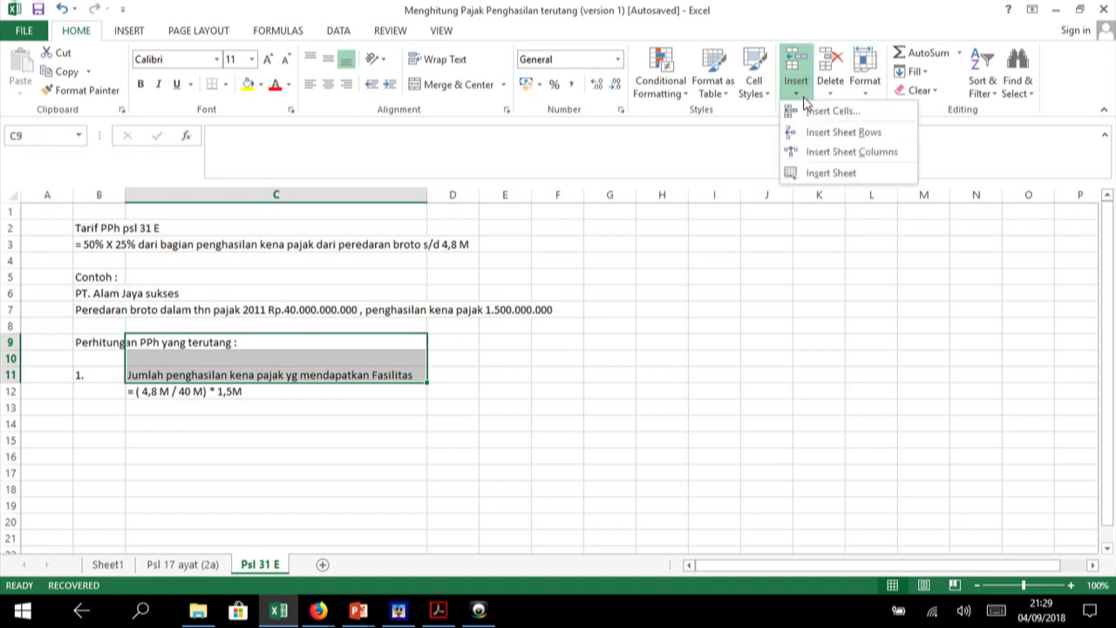
pyautogui.click(824, 133)
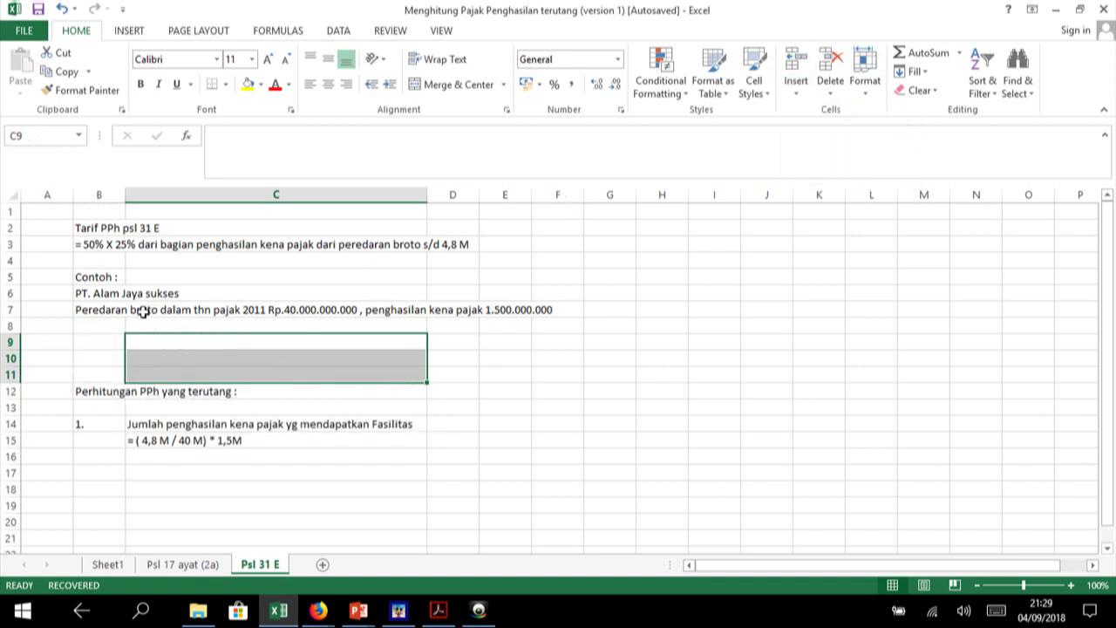
# - Label cell B8 'peredaran bruto'
pyautogui.click(129, 325)
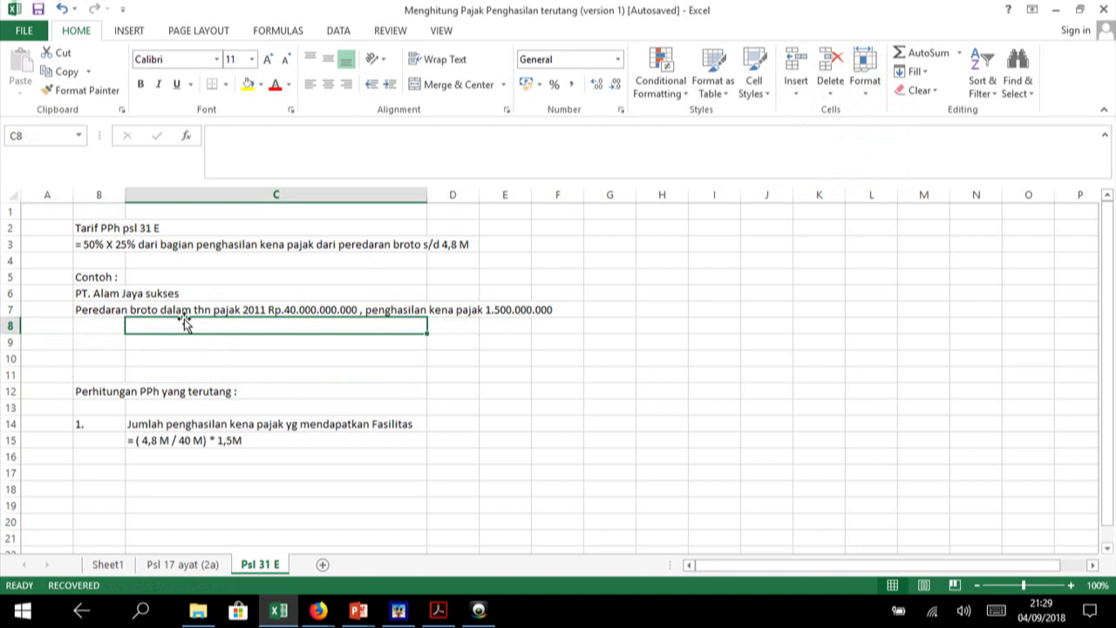
pyautogui.press('Left')
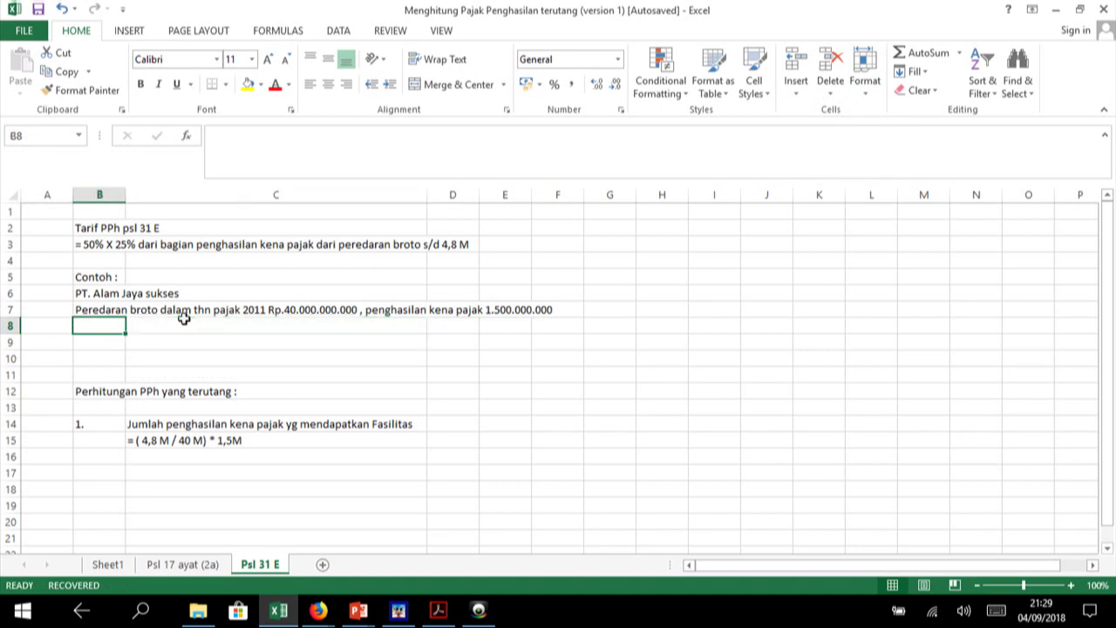
pyautogui.write('pe')
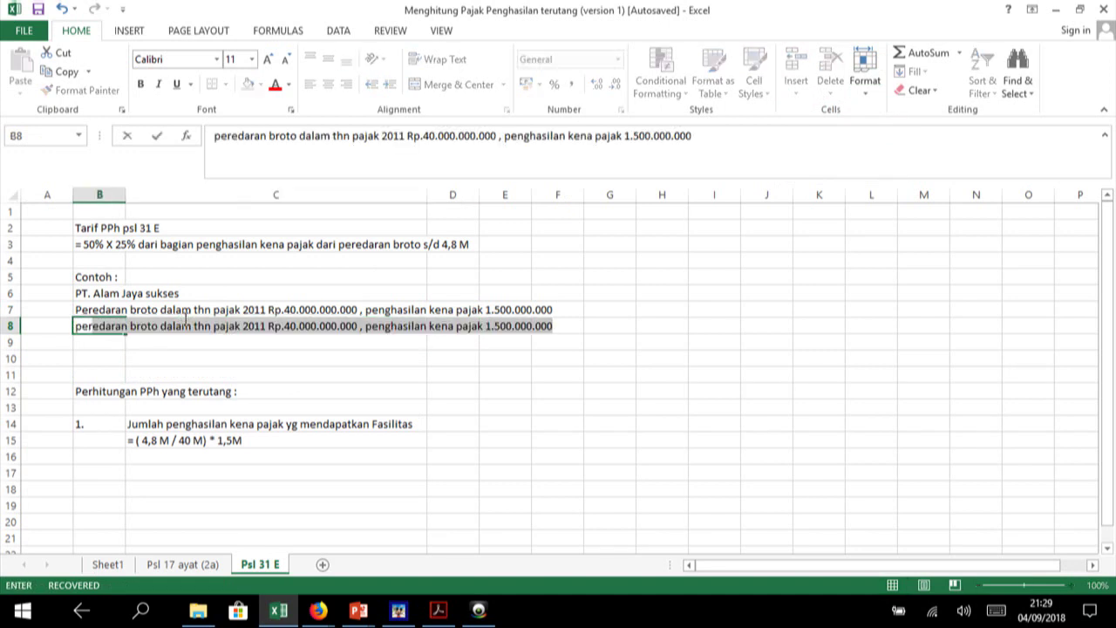
pyautogui.write('rdaran')
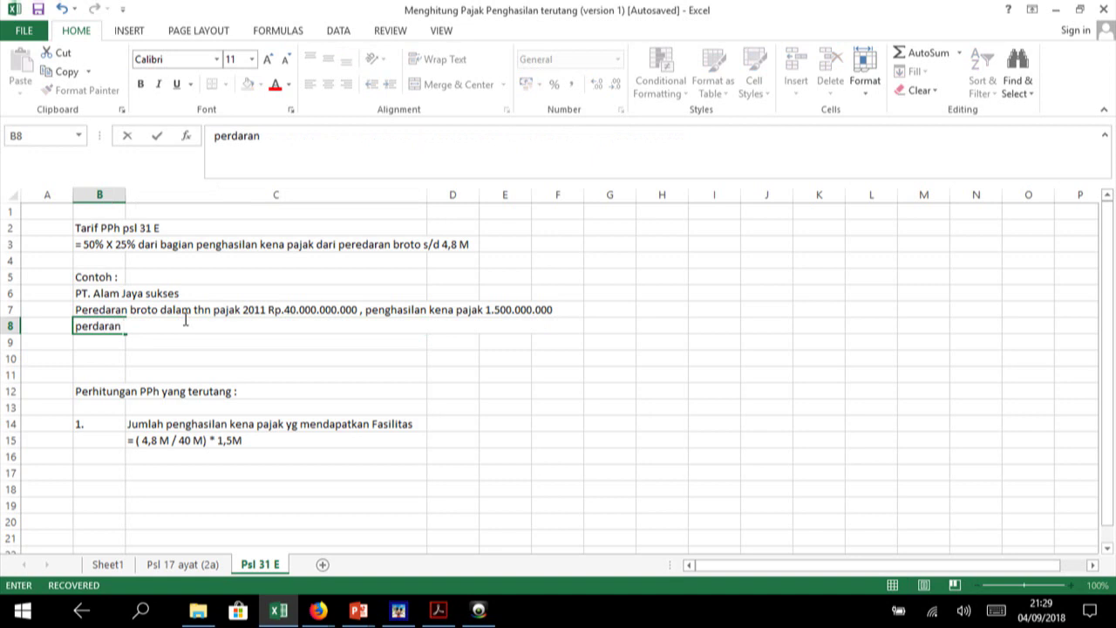
pyautogui.write(' te')
pyautogui.press('BackSpace')
pyautogui.press('BackSpace')
pyautogui.press('BackSpace')
pyautogui.press('BackSpace')
pyautogui.press('BackSpace')
pyautogui.press('BackSpace')
pyautogui.press('BackSpace')
pyautogui.press('BackSpace')
pyautogui.write('er')
pyautogui.press('BackSpace')
pyautogui.write('daran br')
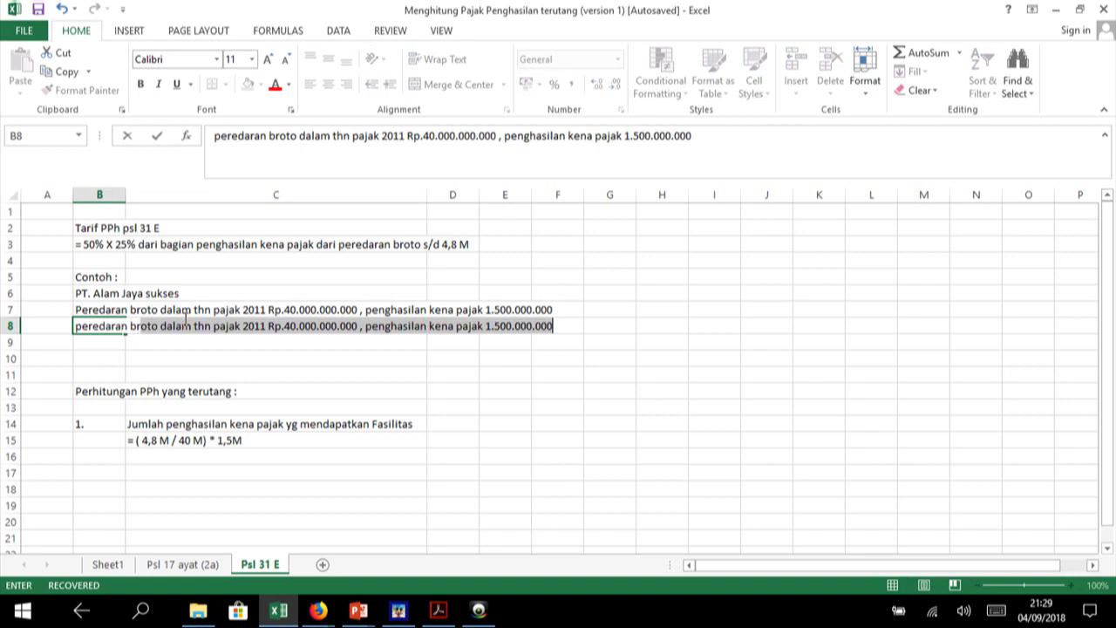
pyautogui.write('uto')
pyautogui.press('Return')
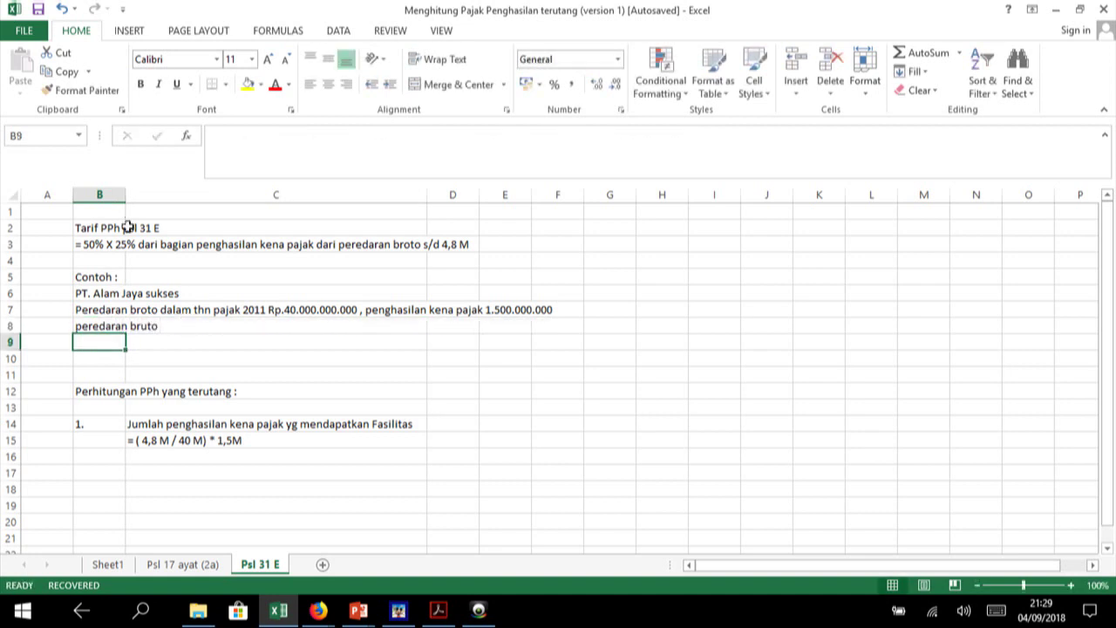
pyautogui.moveTo(127, 196); pyautogui.dragTo(203, 196)
pyautogui.click(258, 331)
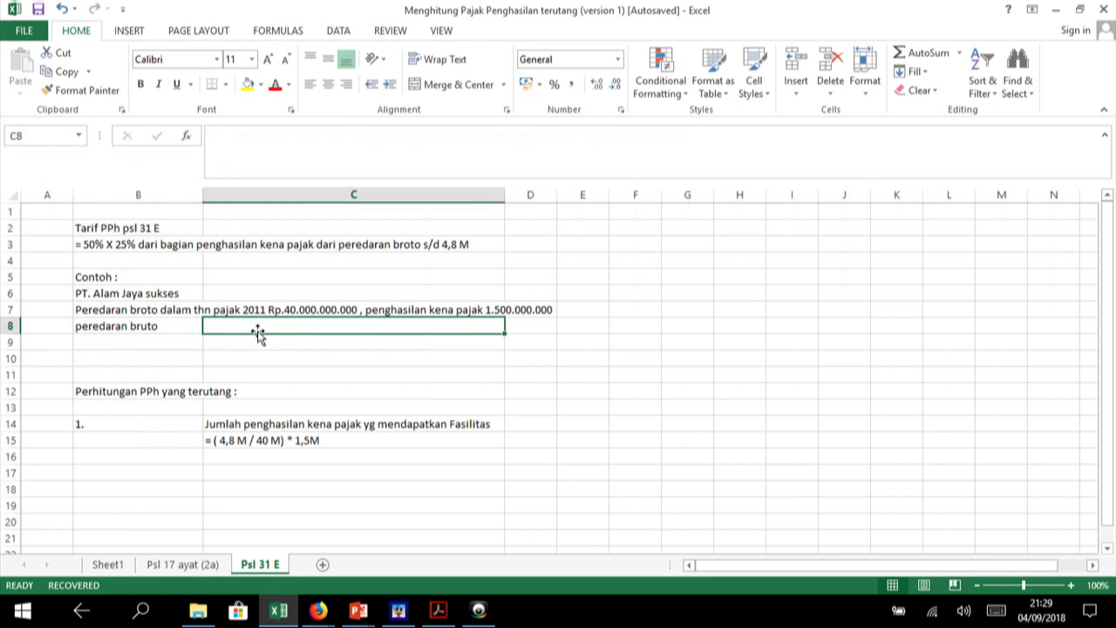
pyautogui.write('400000')
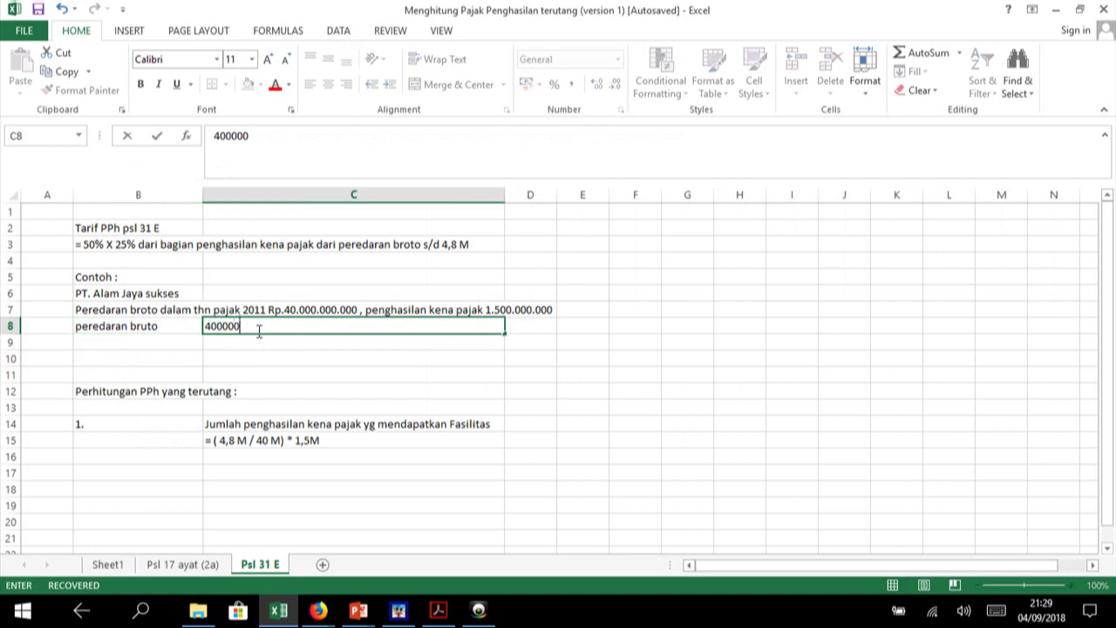
pyautogui.write('00000')
pyautogui.press('Return')
pyautogui.click(258, 330)
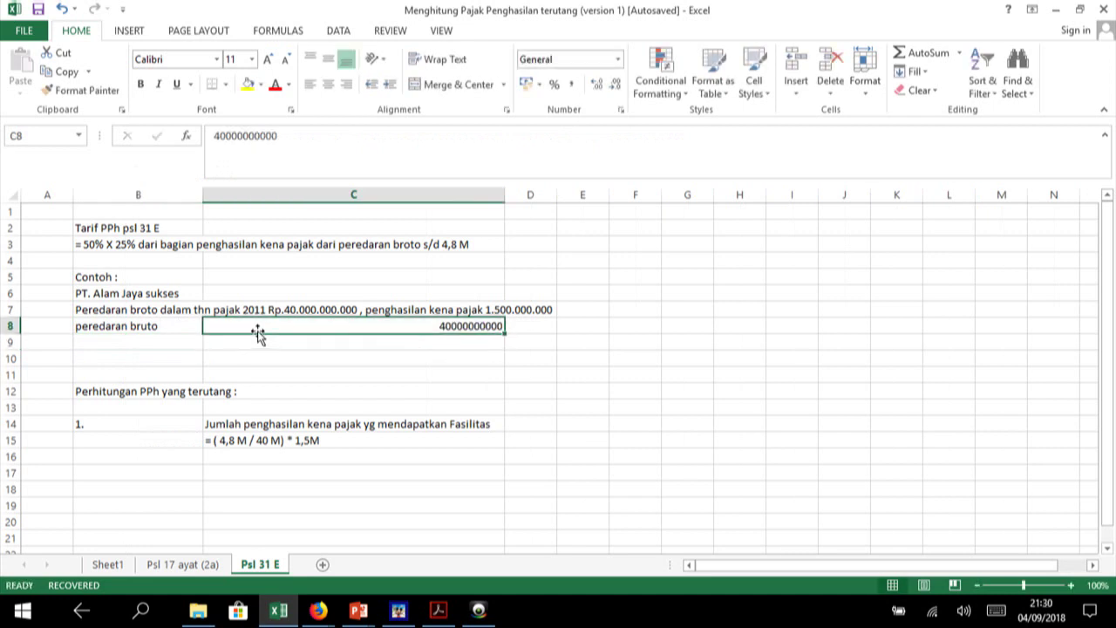
pyautogui.moveTo(392, 324); pyautogui.dragTo(399, 346)
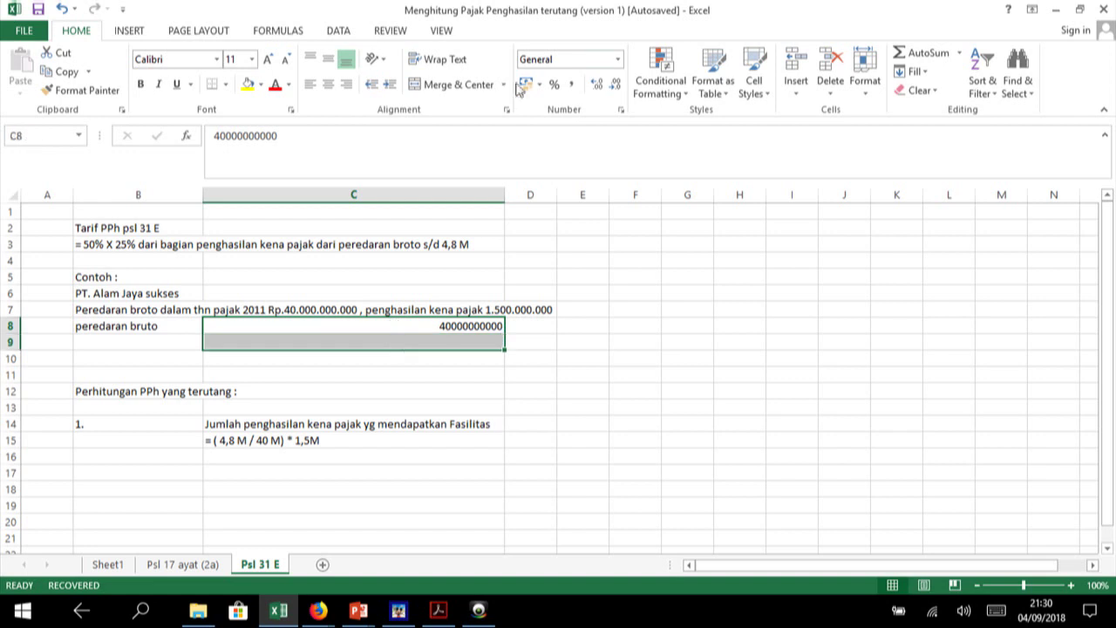
pyautogui.click(574, 84)
# - Label cell B9 'Penghasilan Kena pajak'
pyautogui.click(145, 338)
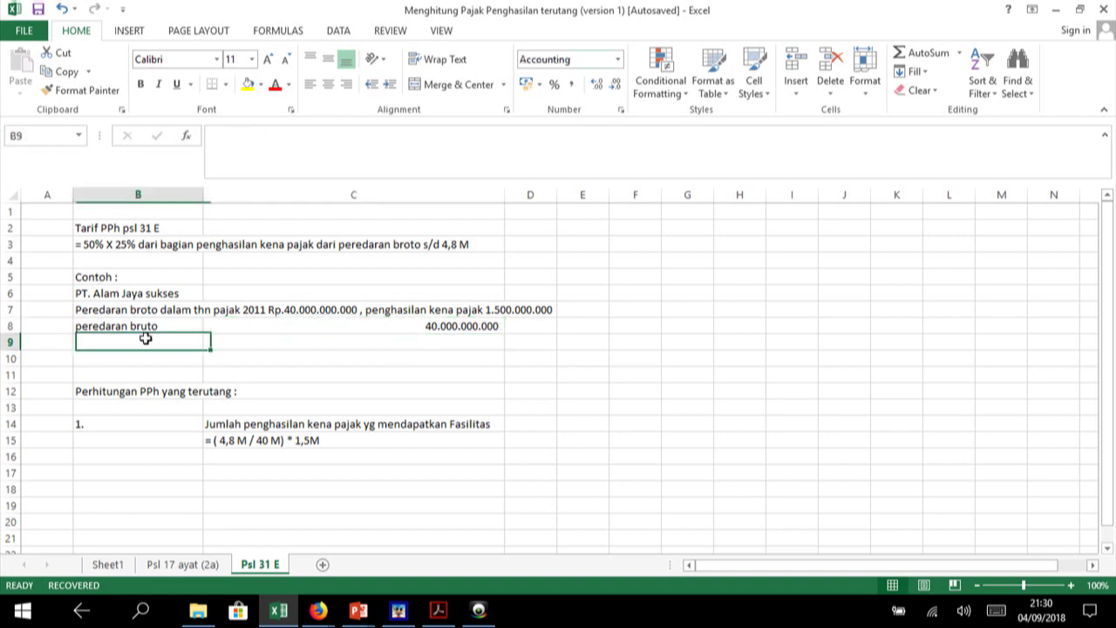
pyautogui.write('Laba')
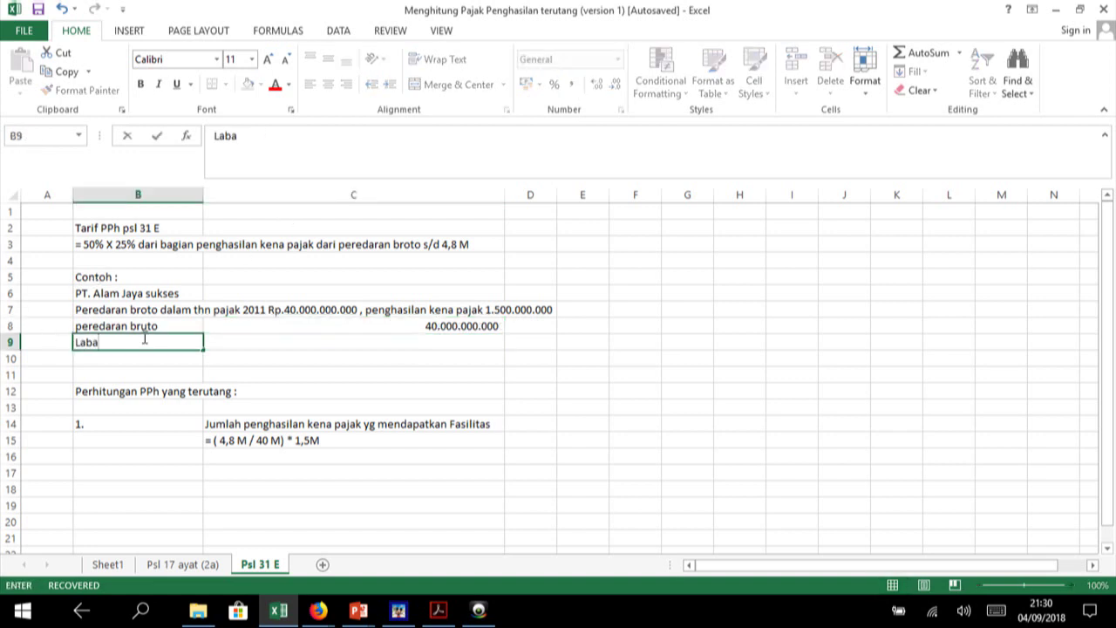
pyautogui.press('BackSpace')
pyautogui.press('BackSpace')
pyautogui.press('BackSpace')
pyautogui.press('BackSpace')
pyautogui.write('Pe')
pyautogui.write('nghasilan Ken')
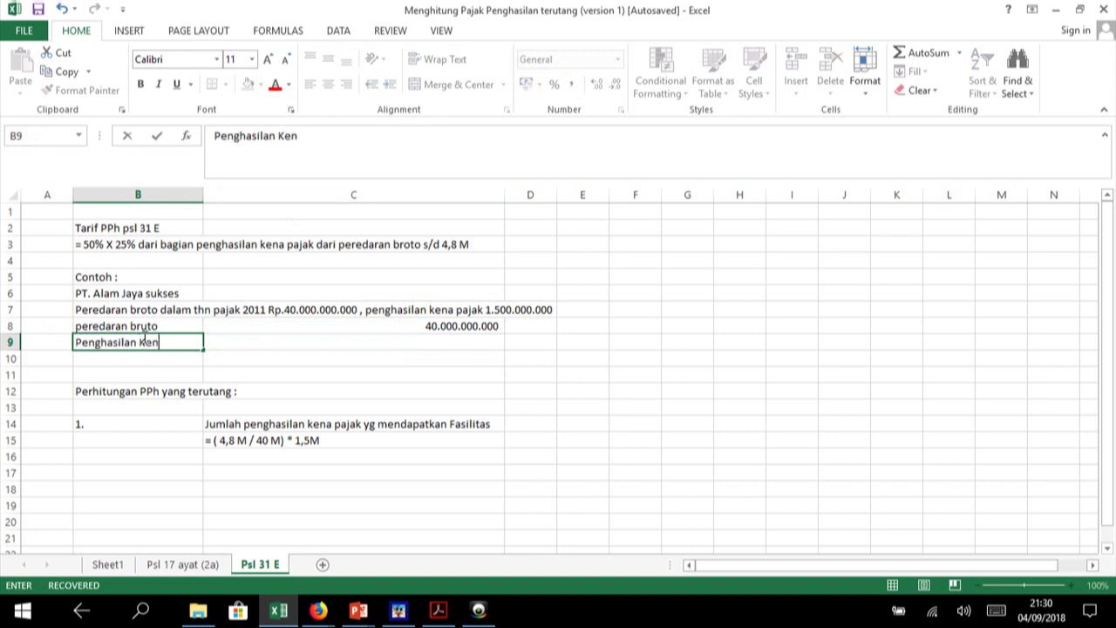
pyautogui.write('a pajak')
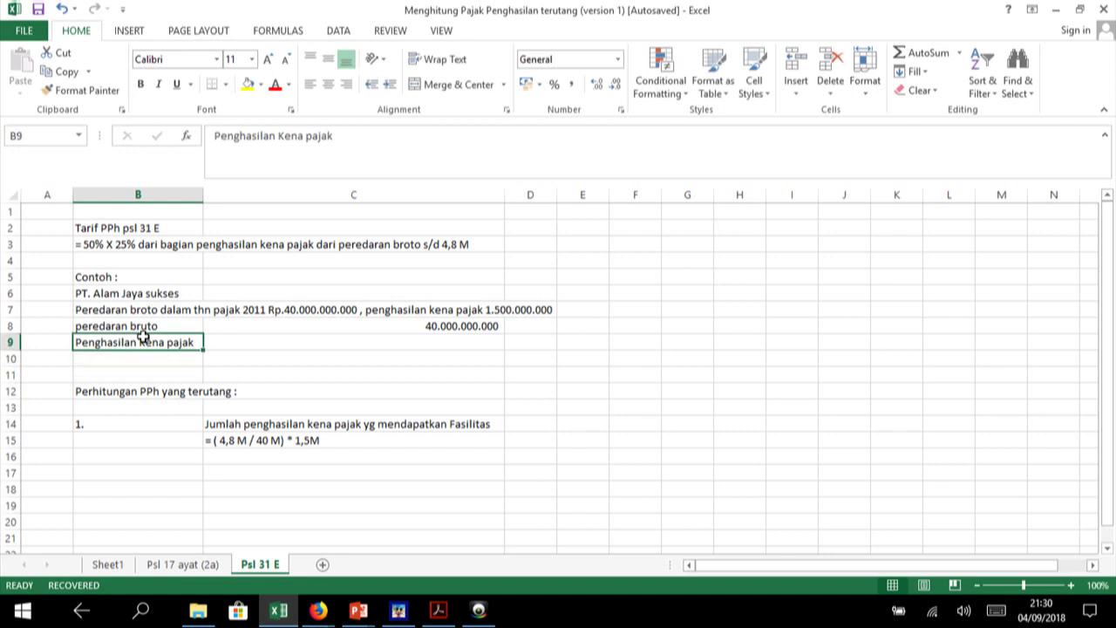
pyautogui.press('Right')
pyautogui.press('Right')
pyautogui.press('Left')
pyautogui.press('Left')
# - Enter taxable income 15.000.000.000 in C9, correcting an extra zero
pyautogui.press('Right')
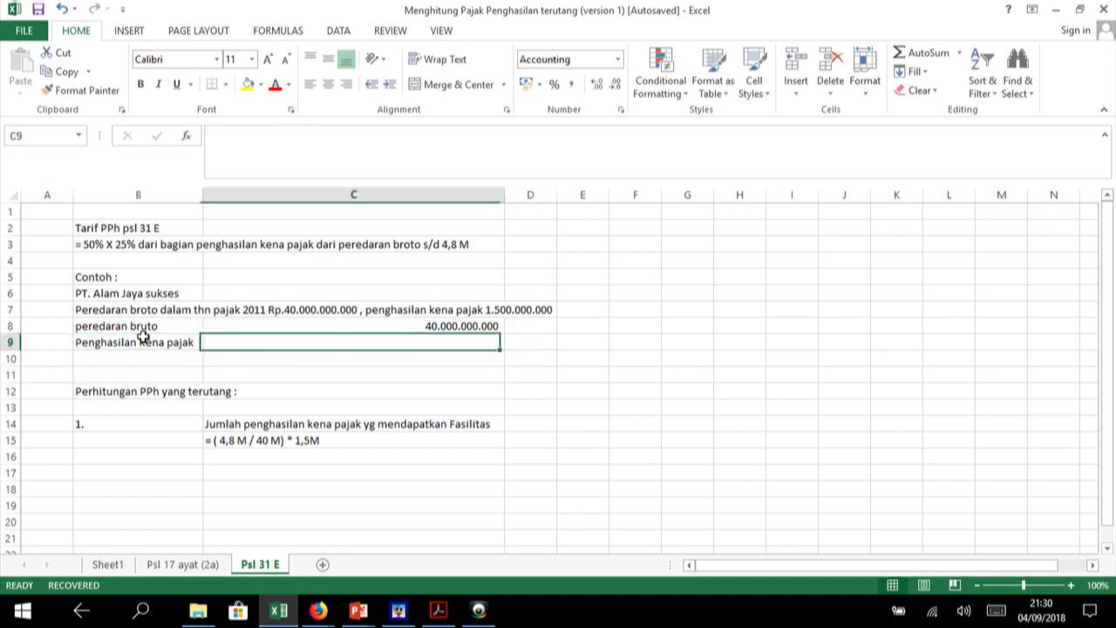
pyautogui.write('1500')
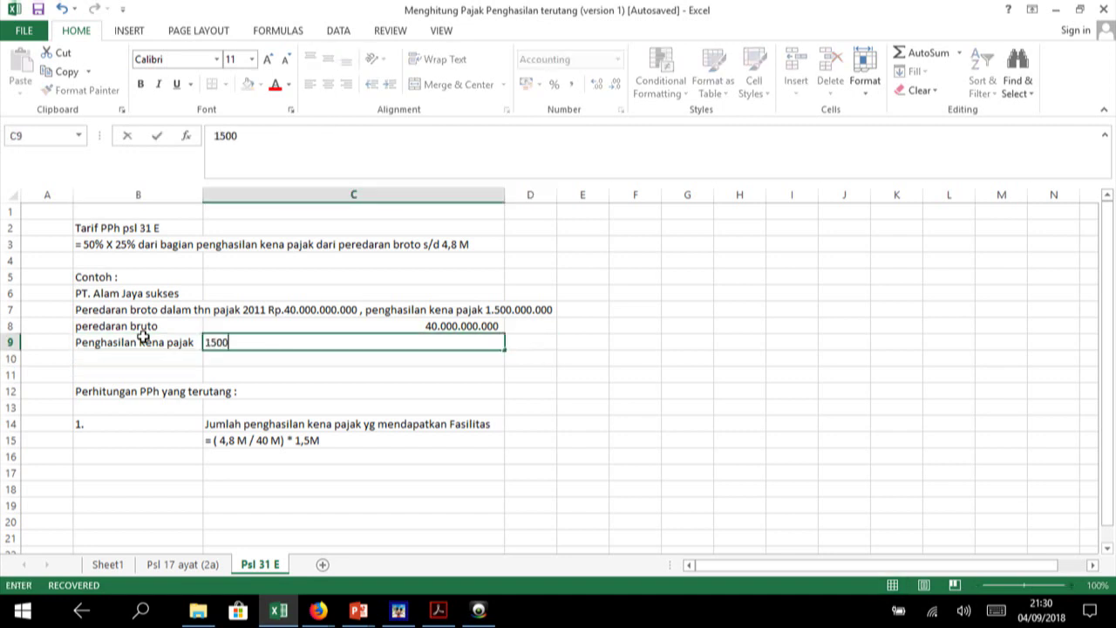
pyautogui.write('00000000')
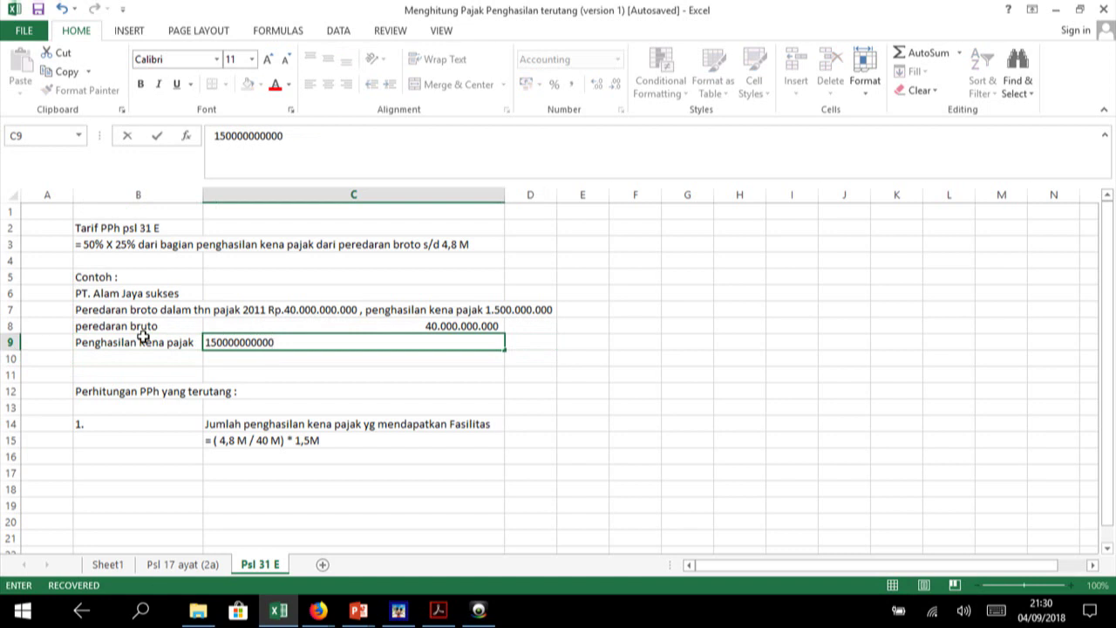
pyautogui.press('Return')
pyautogui.press('Up')
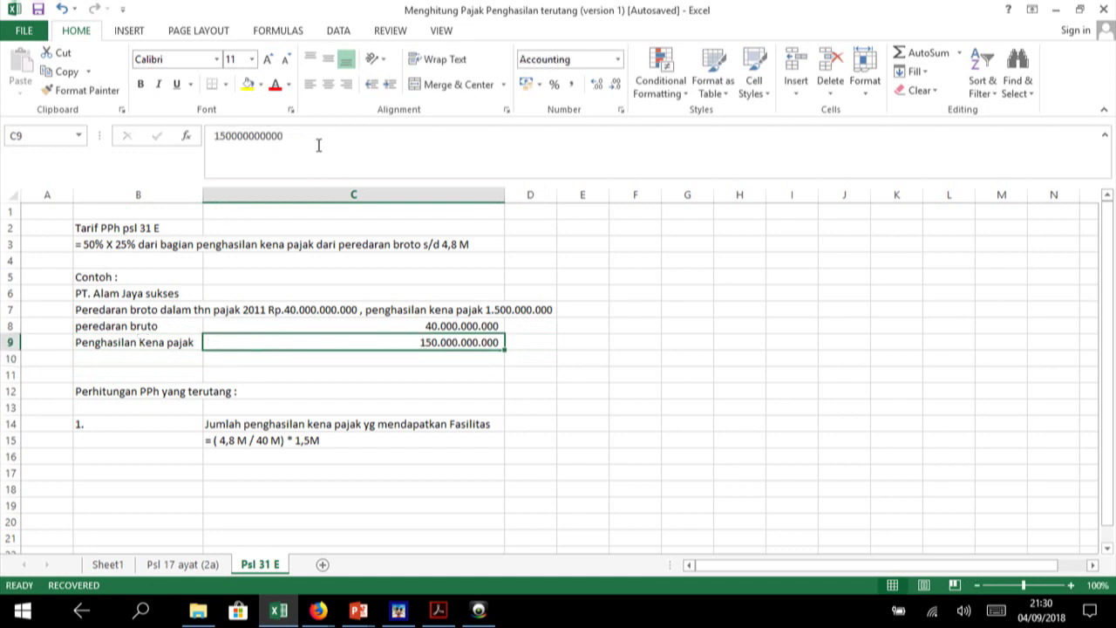
pyautogui.click(319, 146)
pyautogui.press('BackSpace')
pyautogui.press('Return')
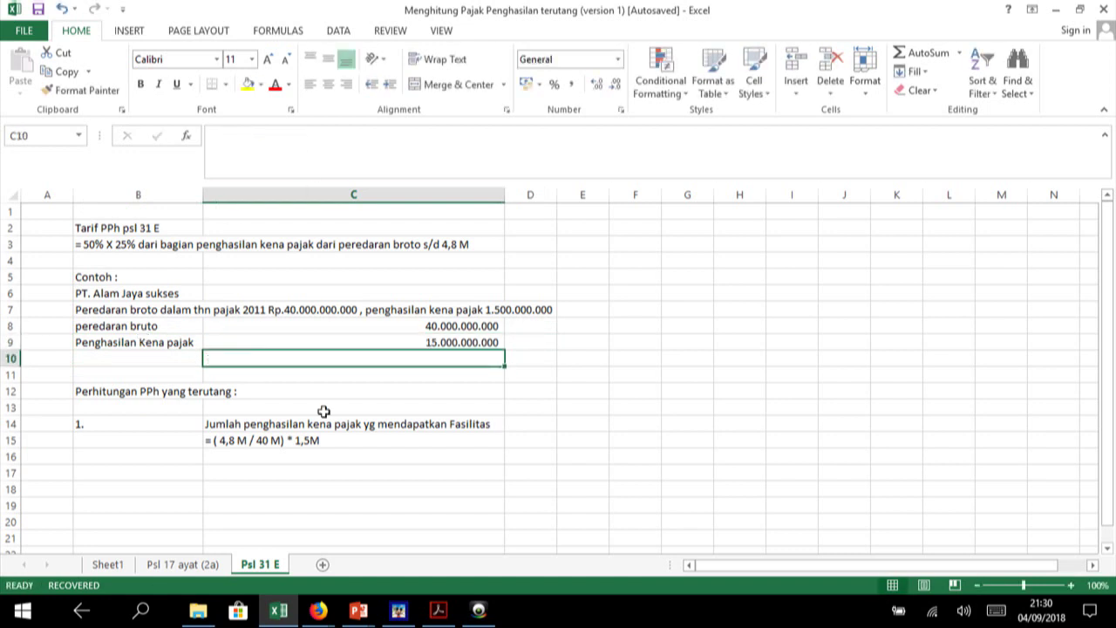
pyautogui.click(245, 438)
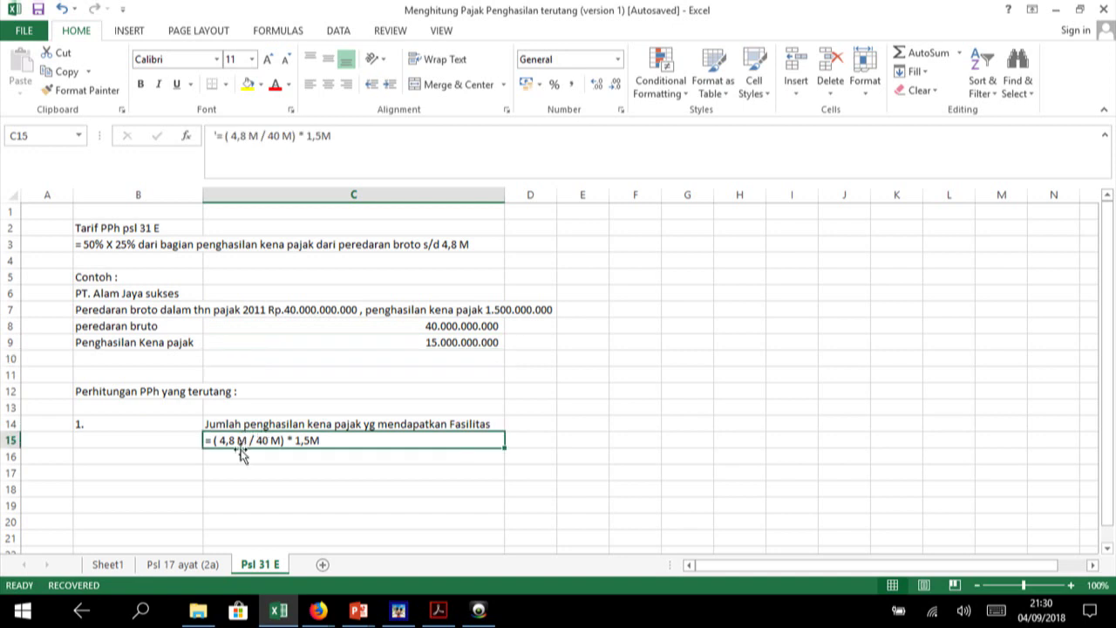
pyautogui.click(226, 456)
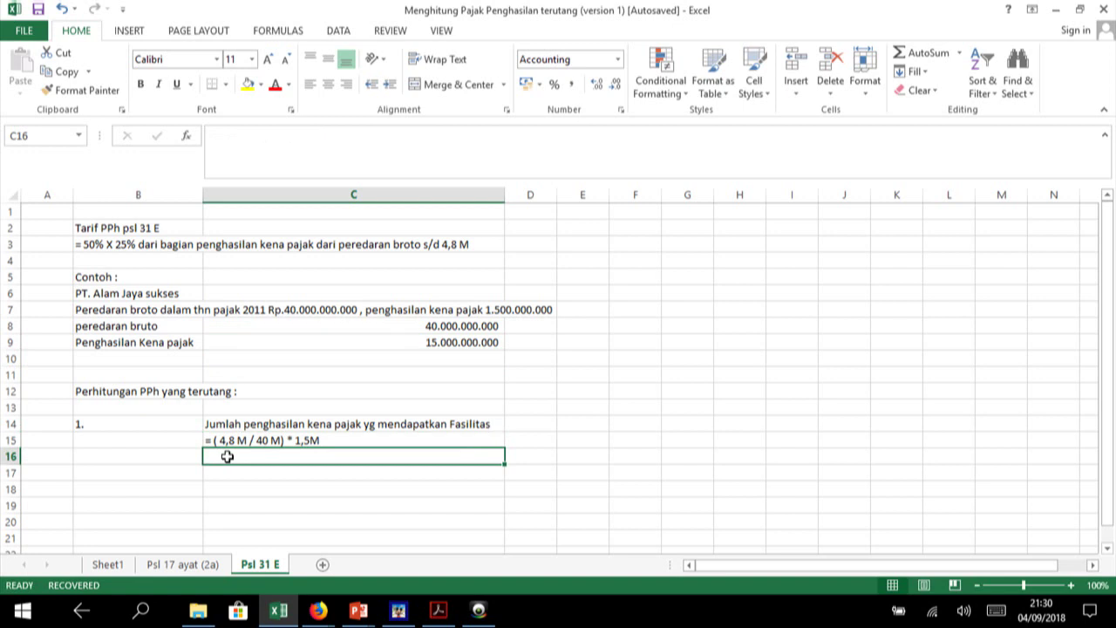
pyautogui.press('Up')
pyautogui.press('Up')
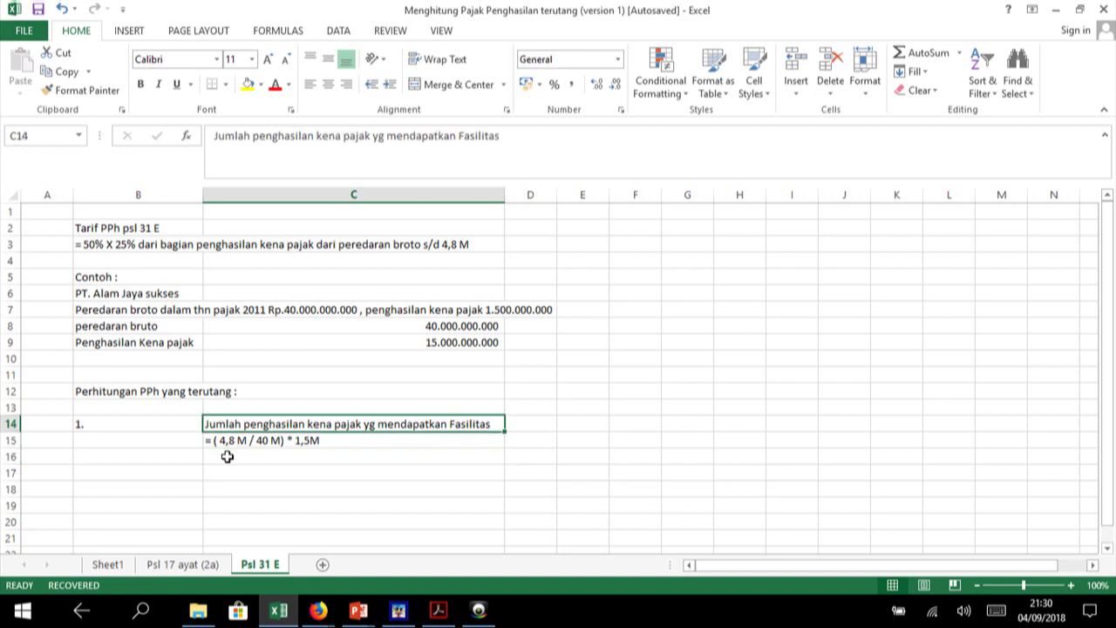
pyautogui.press('Up')
pyautogui.press('Up')
pyautogui.press('Up')
pyautogui.press('Up')
pyautogui.press('Up')
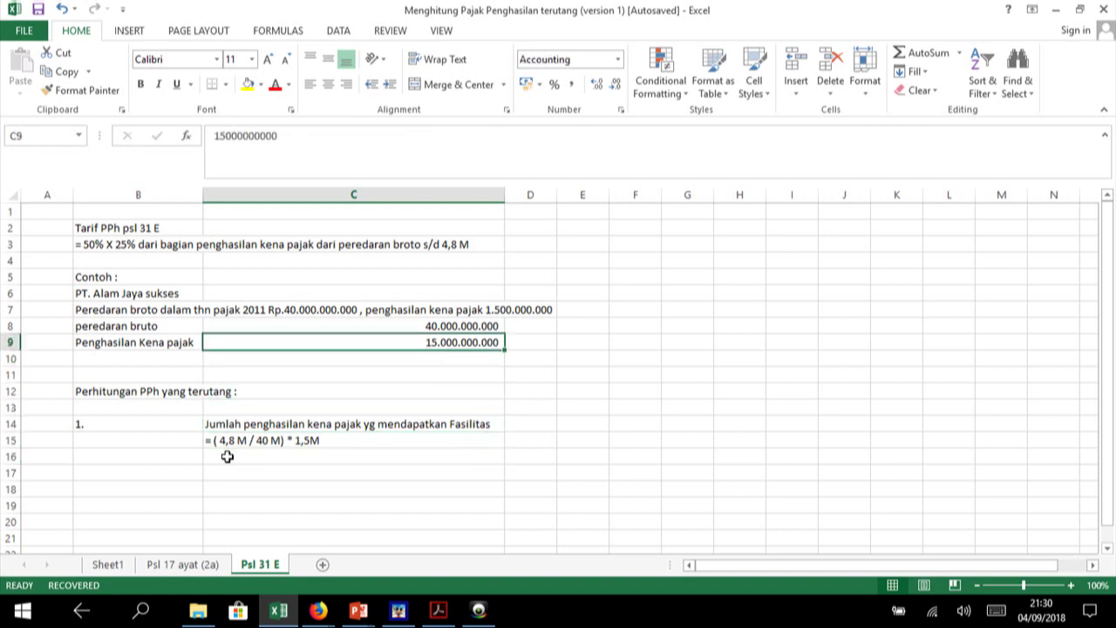
pyautogui.press('Down')
pyautogui.press('Down')
pyautogui.press('Down')
pyautogui.press('Down')
pyautogui.press('Down')
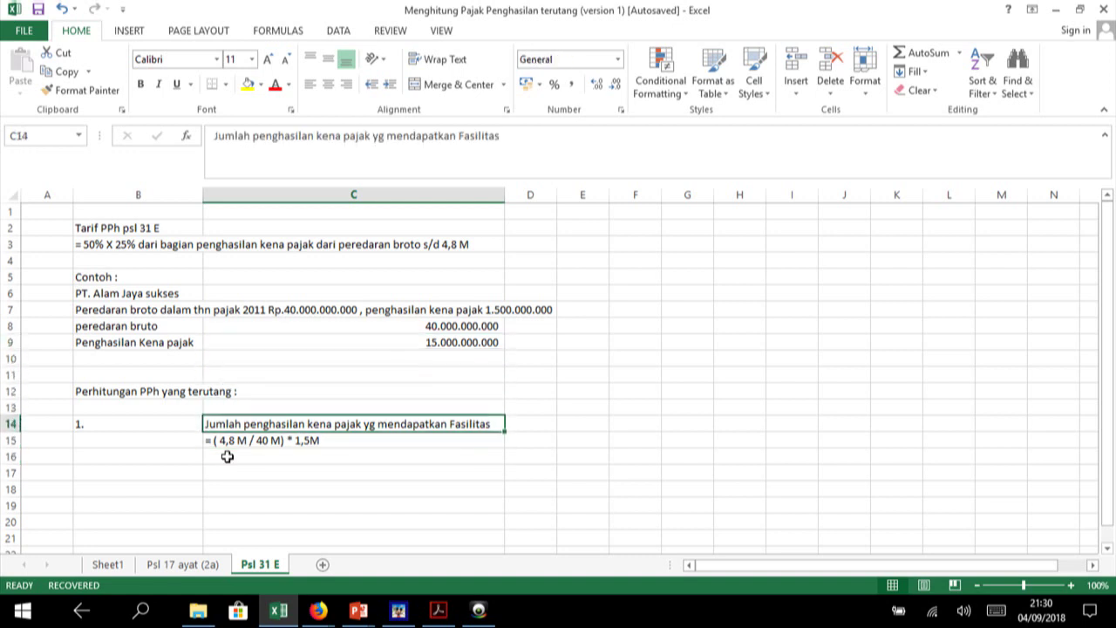
pyautogui.press('Down')
pyautogui.press('Down')
pyautogui.press('Down')
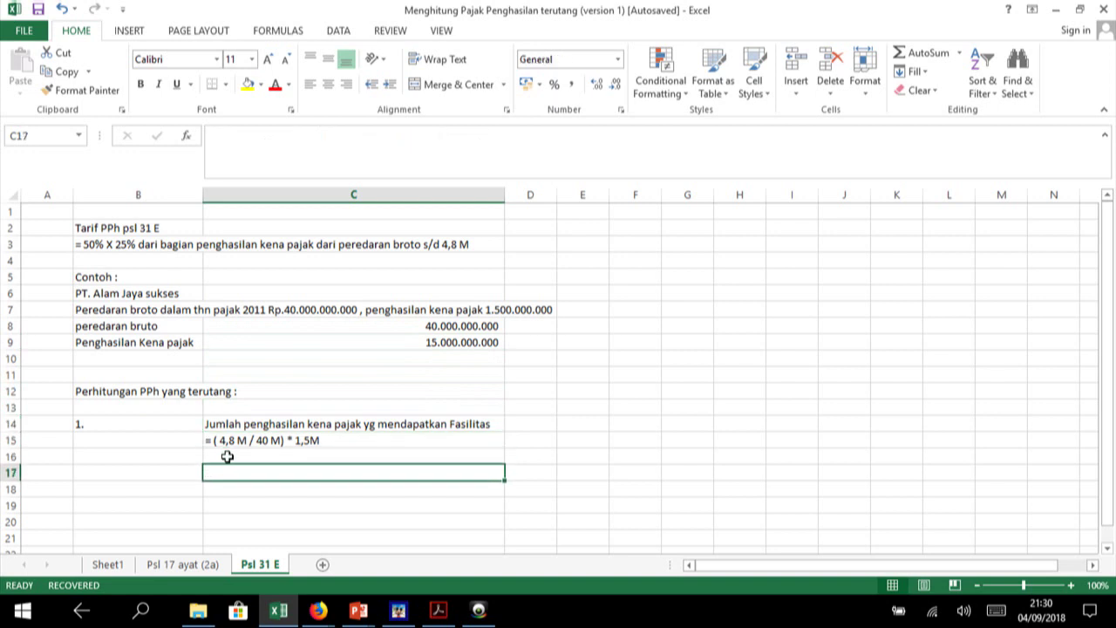
pyautogui.click(226, 457)
pyautogui.write('=')
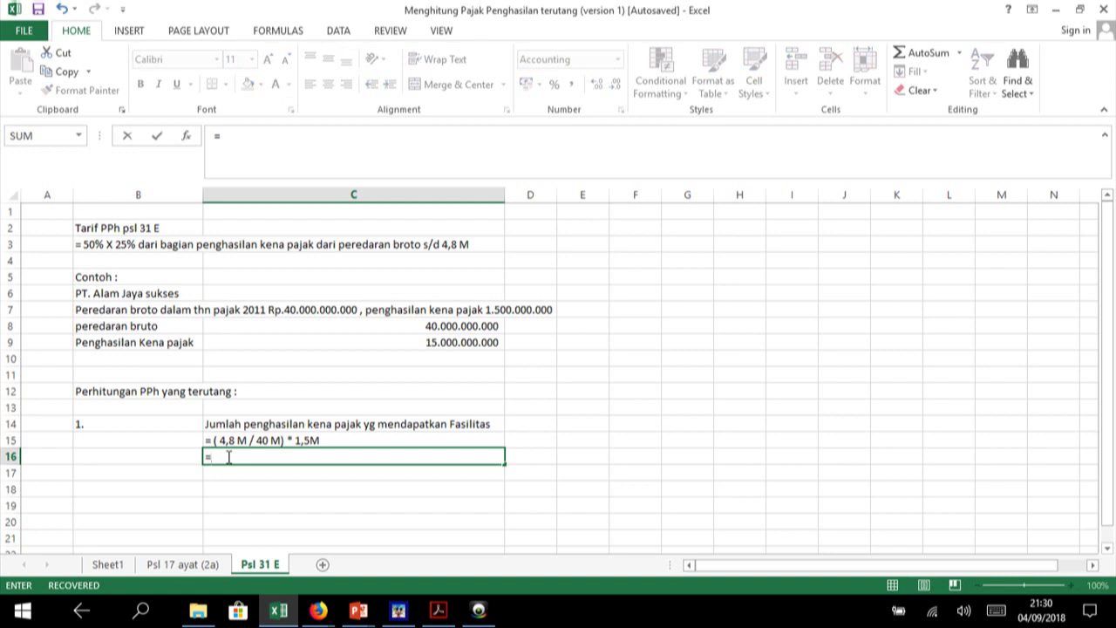
pyautogui.write('48')
pyautogui.press('BackSpace')
pyautogui.press('BackSpace')
pyautogui.write('(')
pyautogui.write('4800')
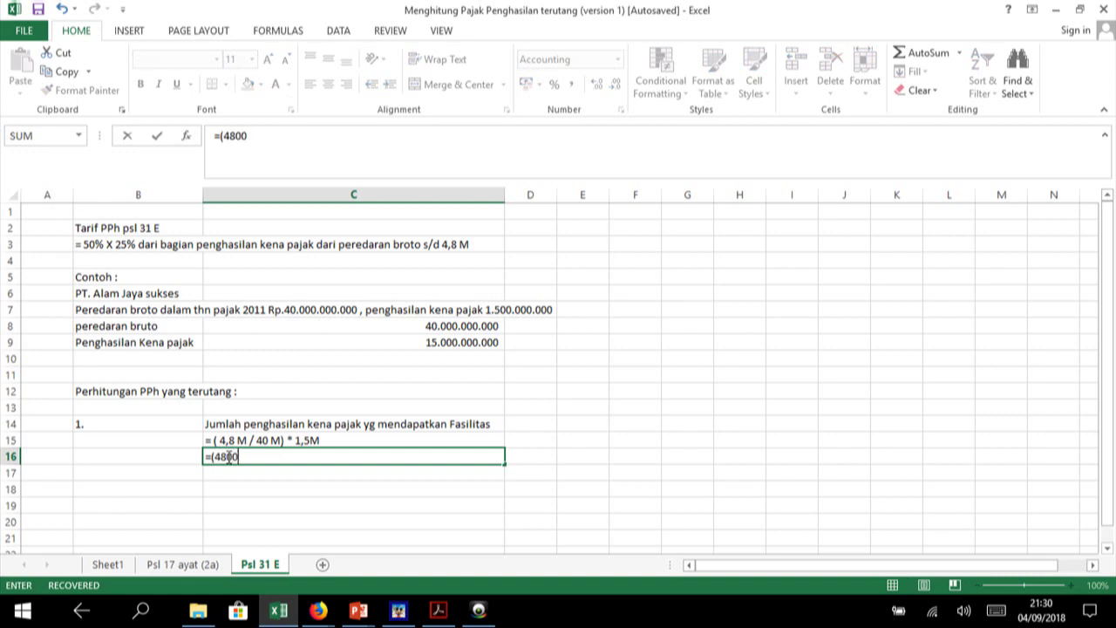
pyautogui.write('00000')
pyautogui.write('0/')
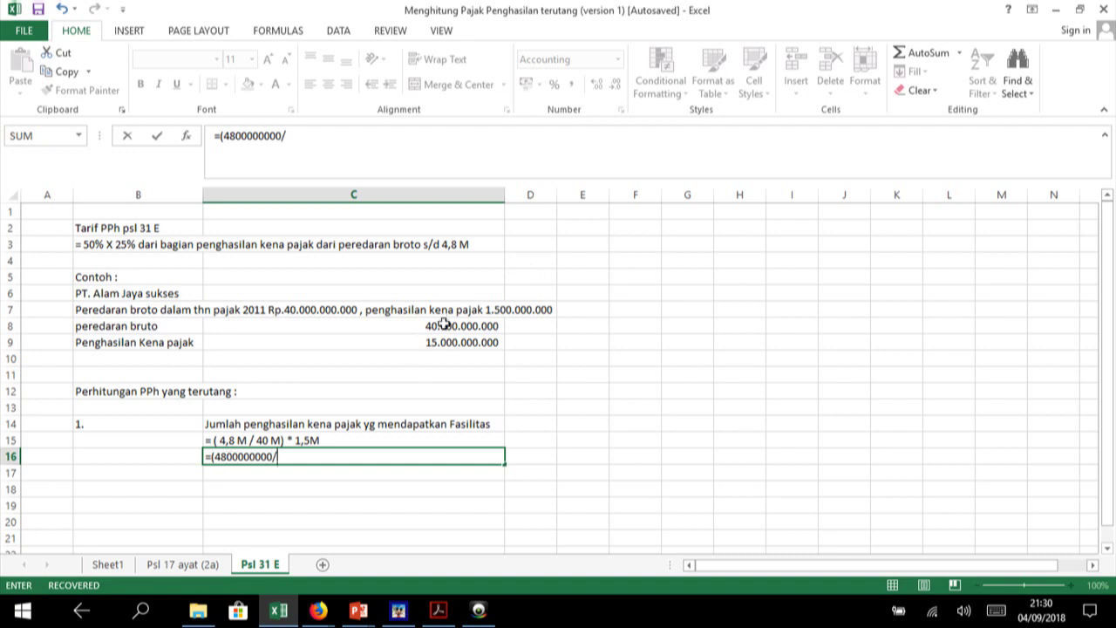
pyautogui.click(445, 325)
pyautogui.write(')')
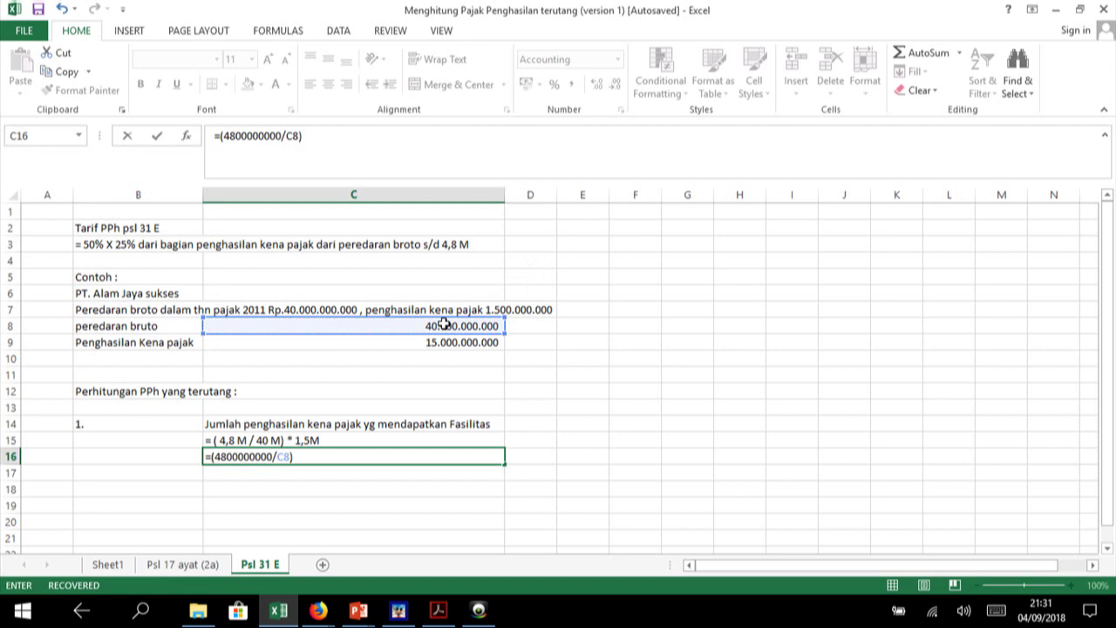
pyautogui.write('*')
pyautogui.click(436, 345)
pyautogui.press('Return')
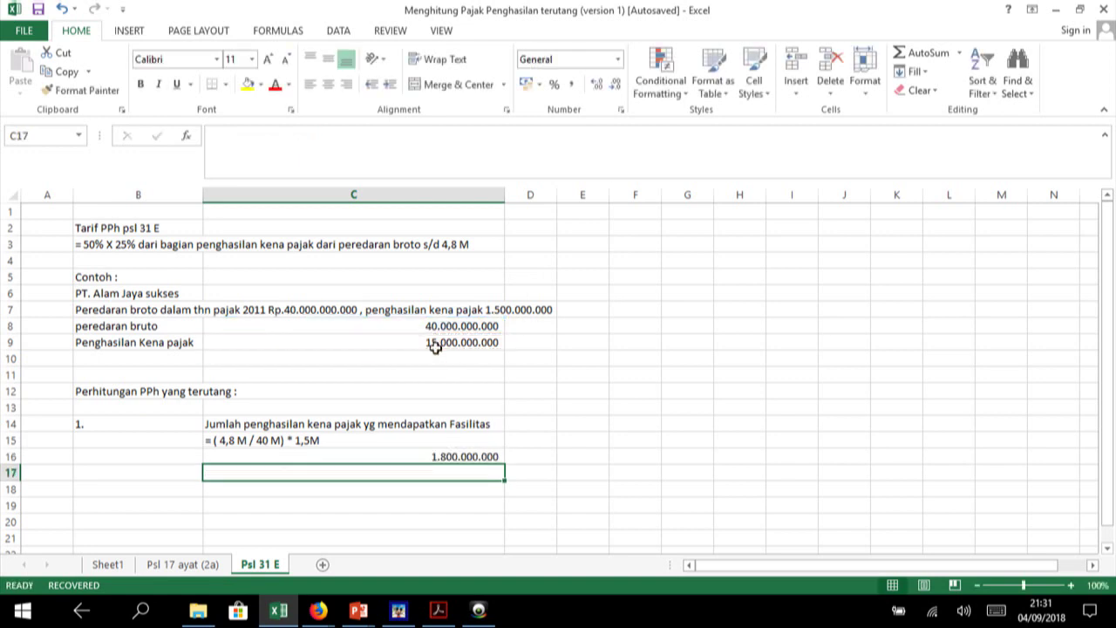
# - Inspect the C16 formula's references without changing it
pyautogui.click(485, 457)
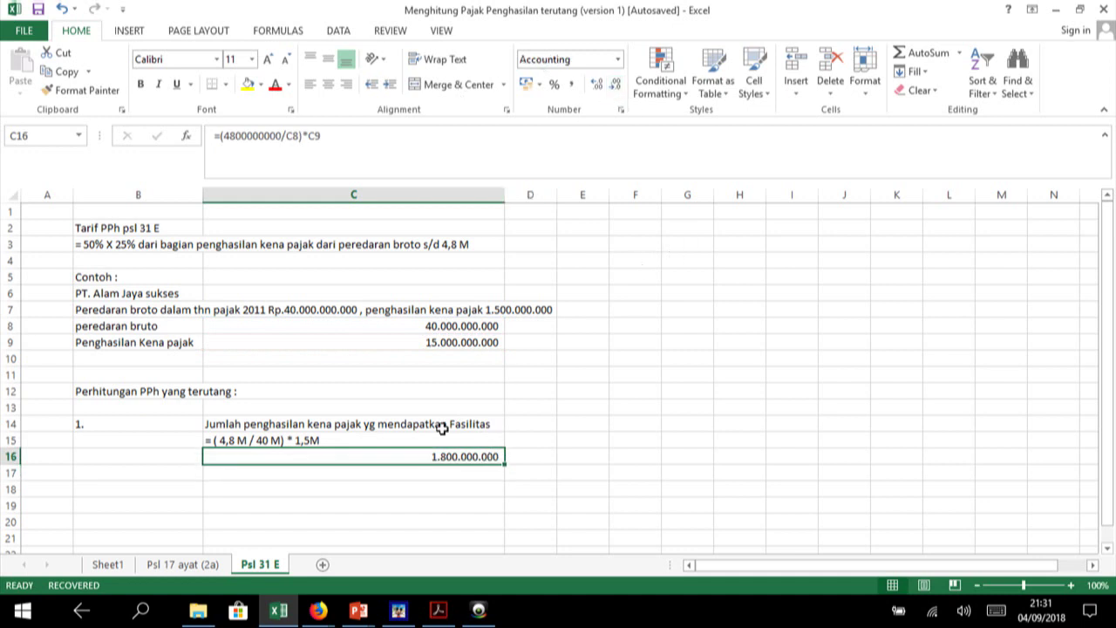
pyautogui.doubleClick(432, 456)
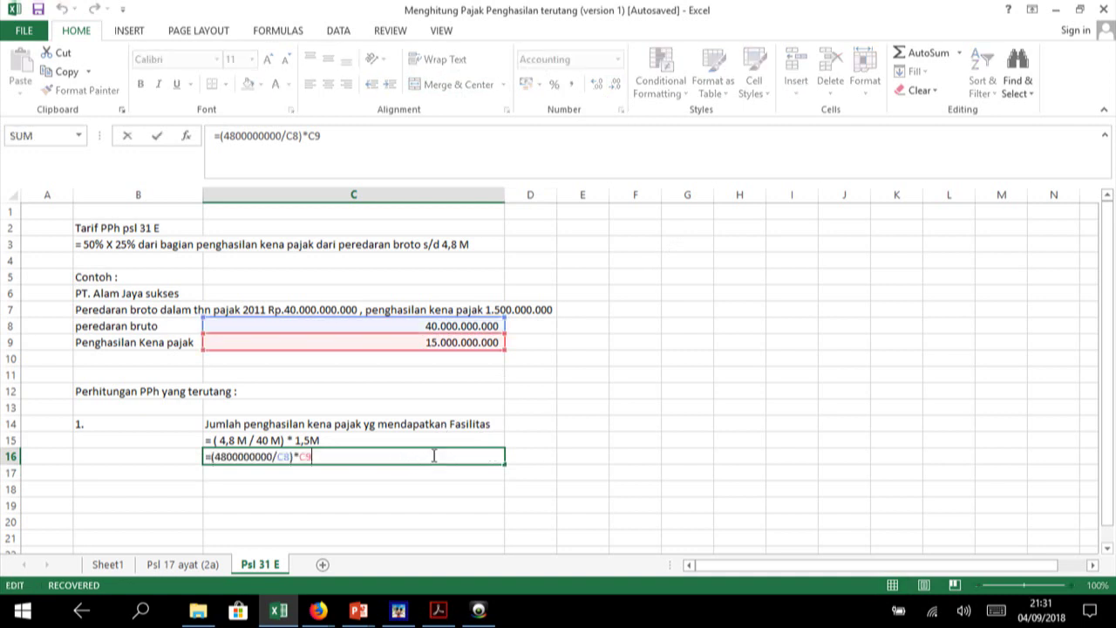
pyautogui.press('Escape')
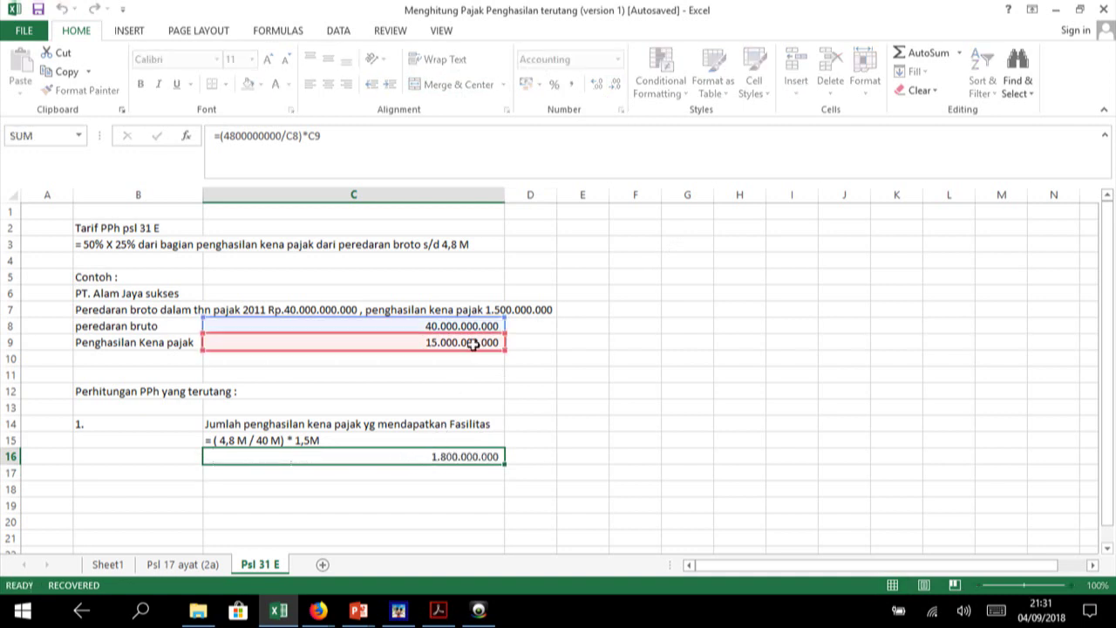
pyautogui.click(472, 342)
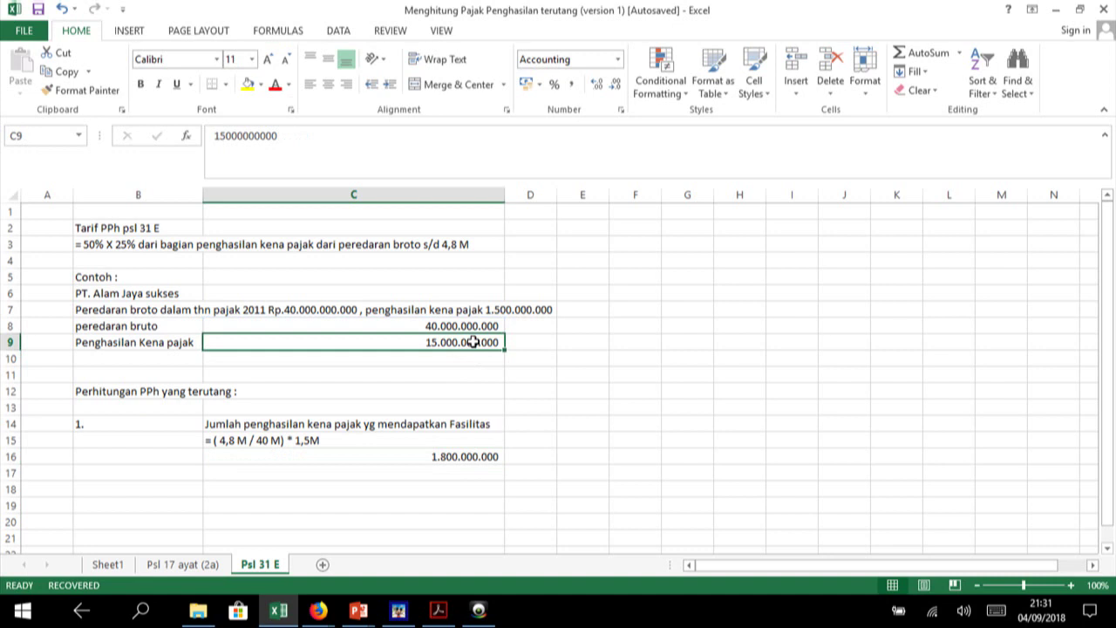
# - Change taxable income in C9 to 1.500.000.000 so C16 shows 180.000.000
pyautogui.doubleClick(472, 342)
pyautogui.press('BackSpace')
pyautogui.press('Return')
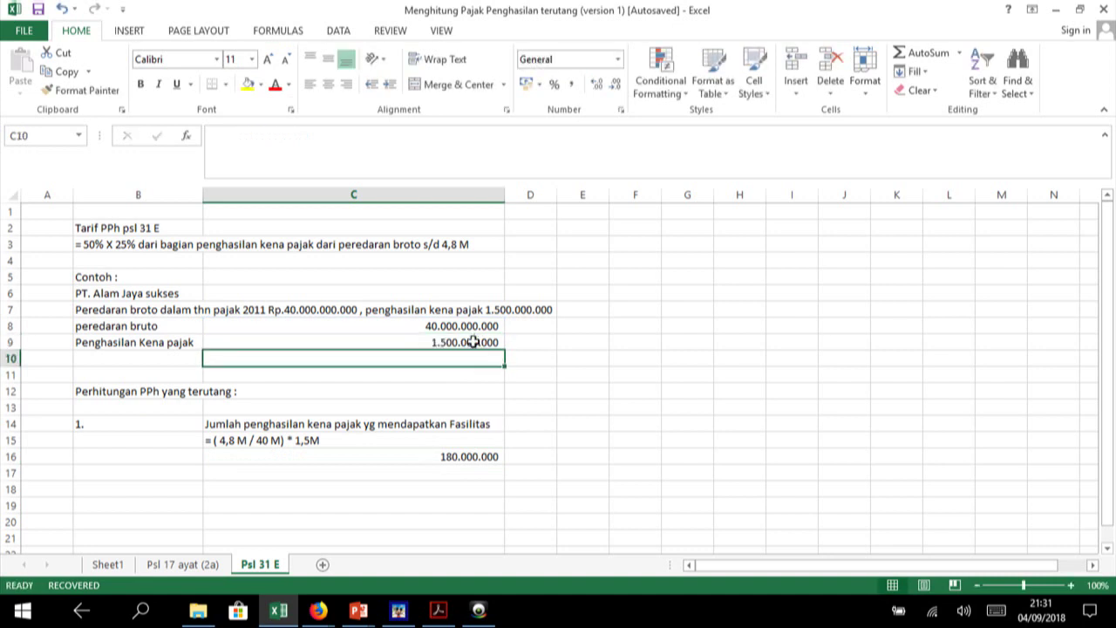
pyautogui.click(424, 478)
pyautogui.click(424, 488)
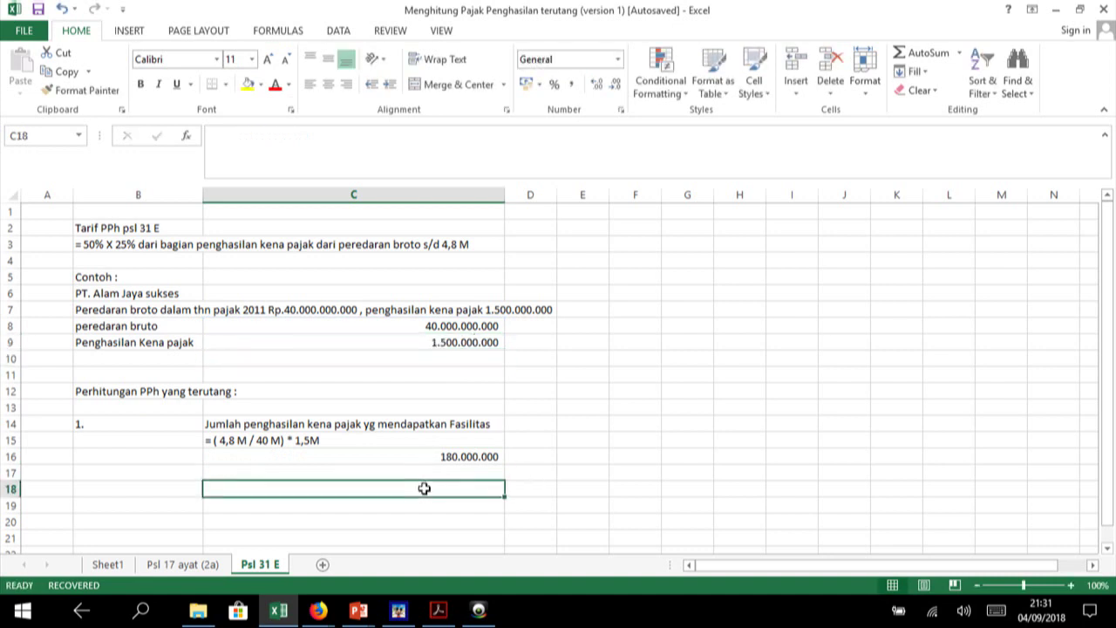
# - Center the item number '1.' in B14 and recheck the formula in C16
pyautogui.press('Left')
pyautogui.press('Up')
pyautogui.press('Up')
pyautogui.press('Up')
pyautogui.press('Up')
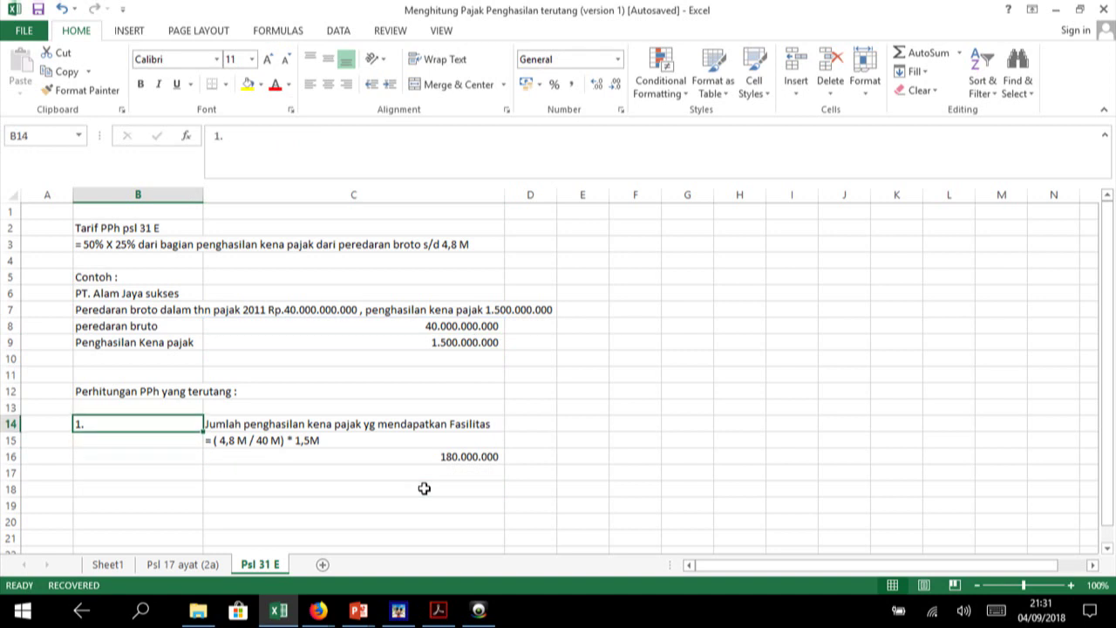
pyautogui.click(328, 83)
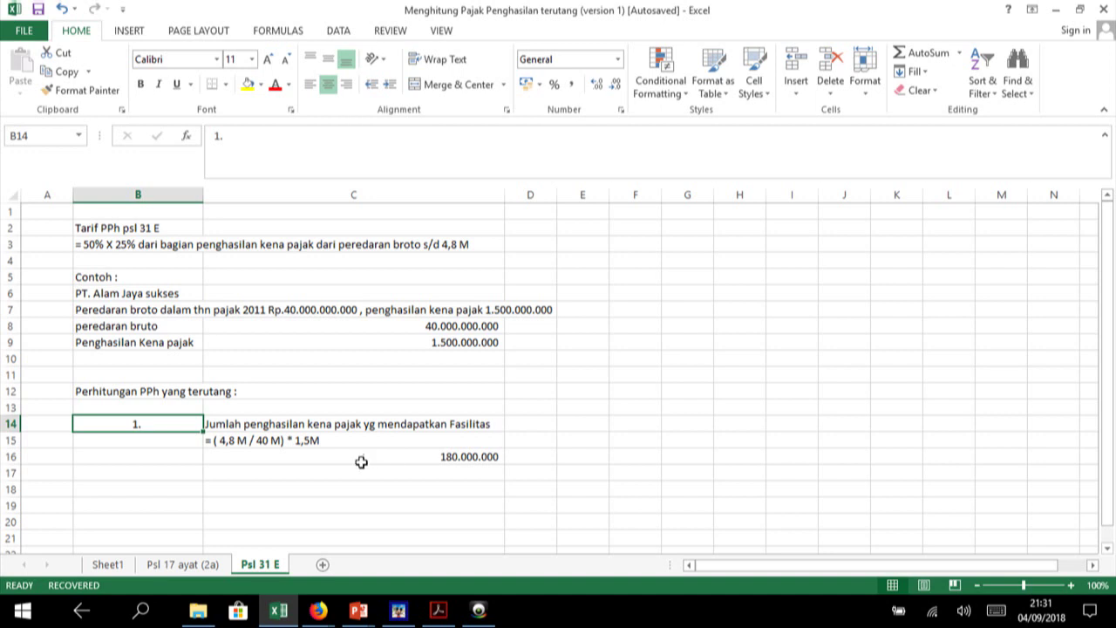
pyautogui.click(298, 475)
pyautogui.press('Left')
pyautogui.press('Right')
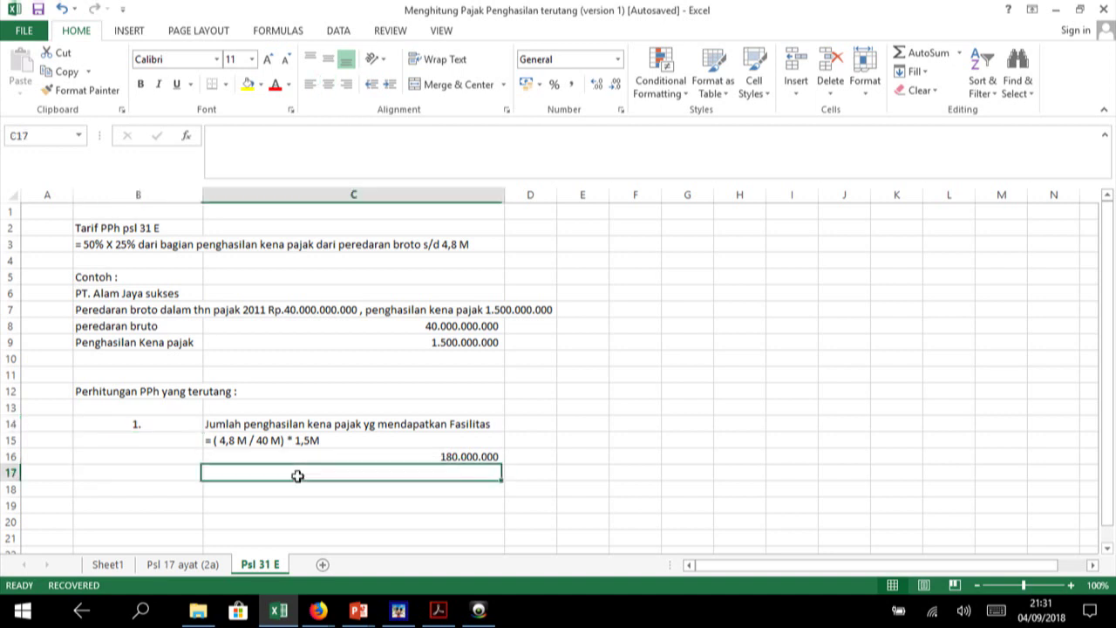
pyautogui.press('Left')
pyautogui.press('Up')
pyautogui.press('Right')
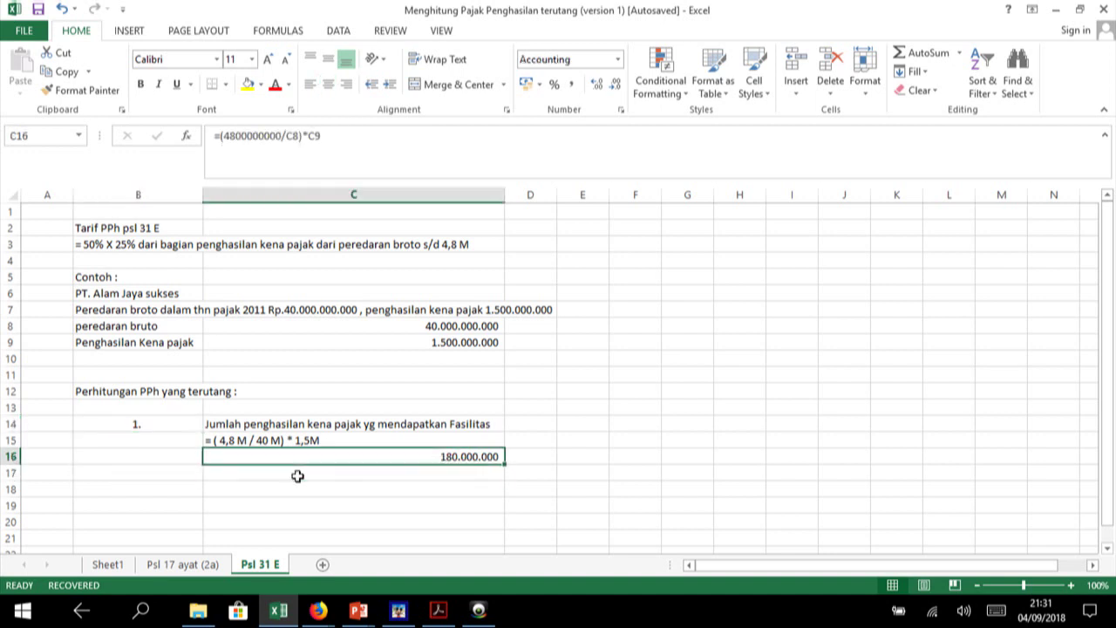
# - Label cell C17 'PPh terutang'
pyautogui.press('Down')
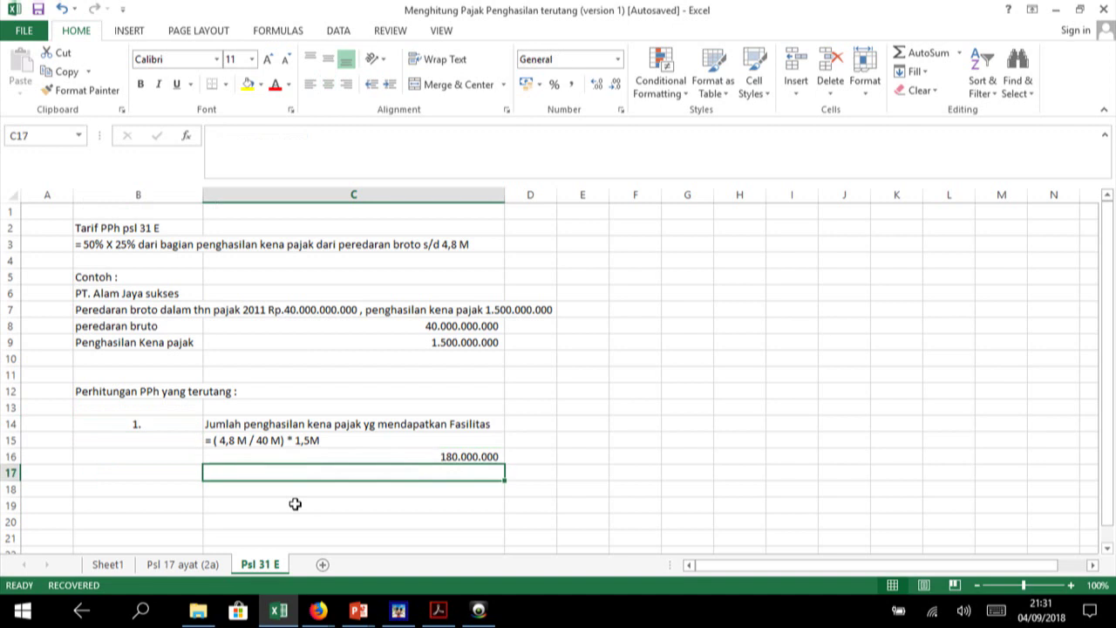
pyautogui.write('Penghasila')
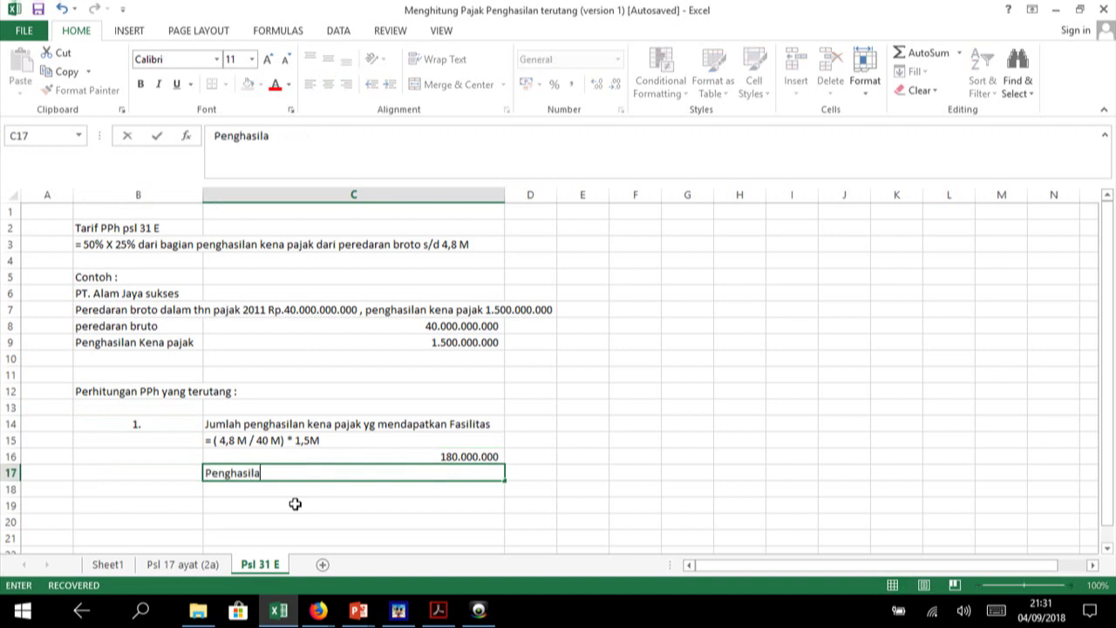
pyautogui.write('n Ke')
pyautogui.press('BackSpace')
pyautogui.press('BackSpace')
pyautogui.press('BackSpace')
pyautogui.press('BackSpace')
pyautogui.press('BackSpace')
pyautogui.press('BackSpace')
pyautogui.press('BackSpace')
pyautogui.press('BackSpace')
pyautogui.press('BackSpace')
pyautogui.write('PP')
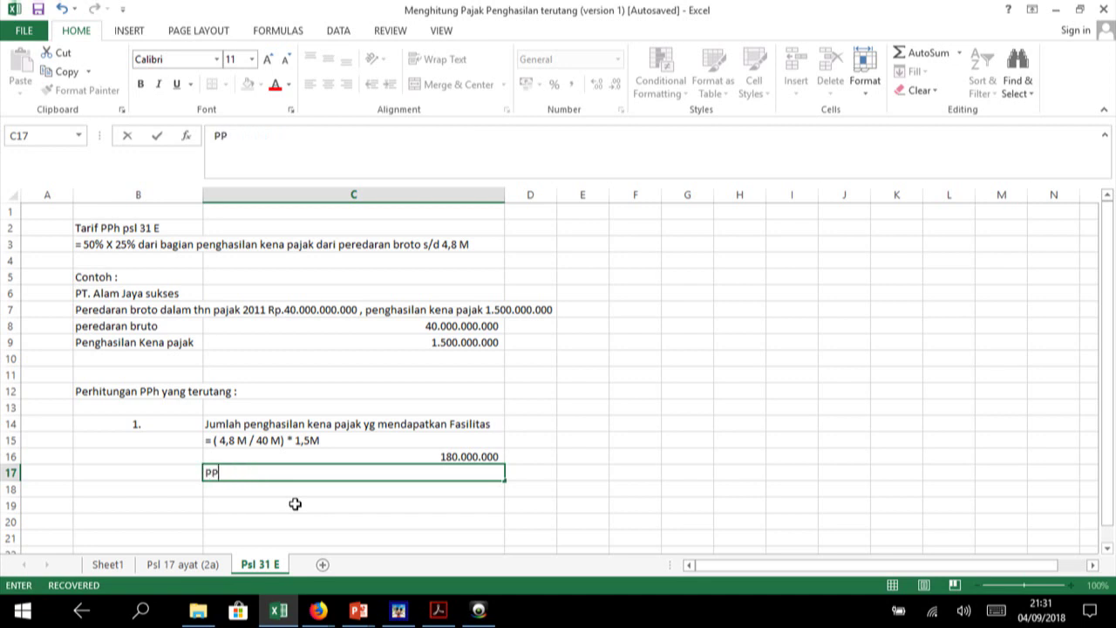
pyautogui.write('h terutan')
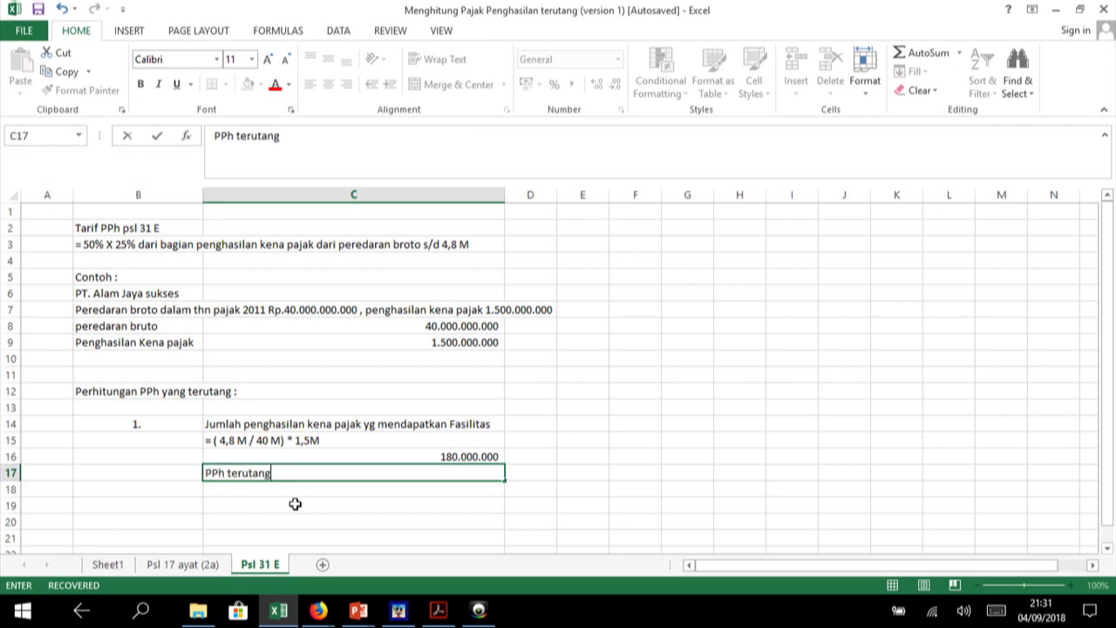
pyautogui.write('g')
pyautogui.press('Return')
# - Enter 50% × 25% × 180000000 in C18, accepting Excel's correction, giving 22500000
pyautogui.write('= ')
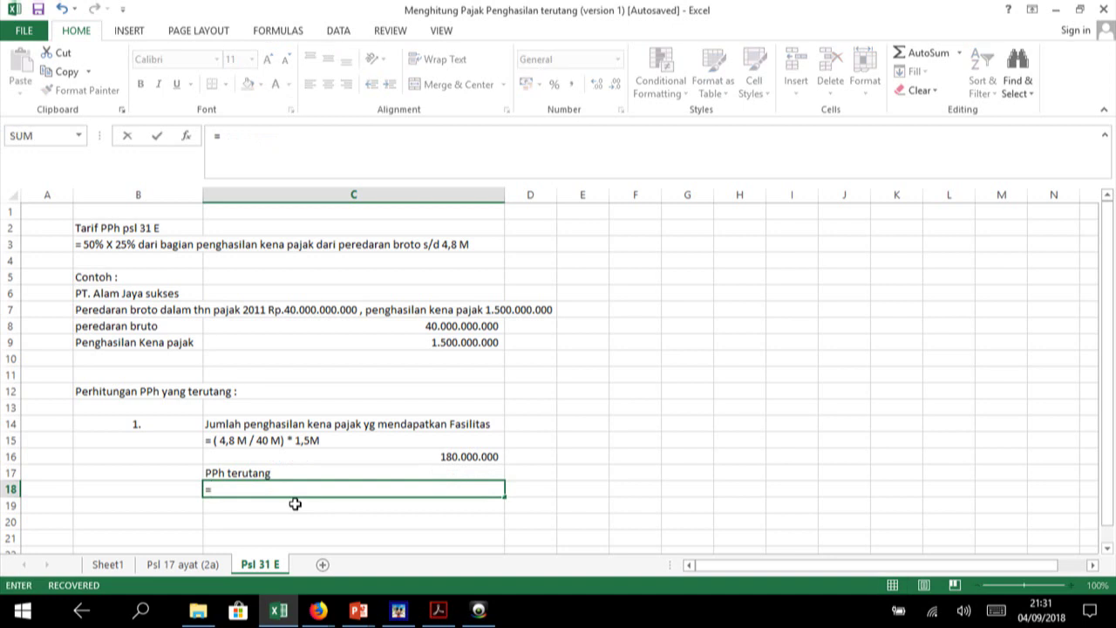
pyautogui.write('23')
pyautogui.write('\\\\')
pyautogui.press('BackSpace')
pyautogui.press('BackSpace')
pyautogui.press('BackSpace')
pyautogui.press('BackSpace')
pyautogui.write('50')
pyautogui.write('%')
pyautogui.write(' *')
pyautogui.press('BackSpace')
pyautogui.press('BackSpace')
pyautogui.write('x ')
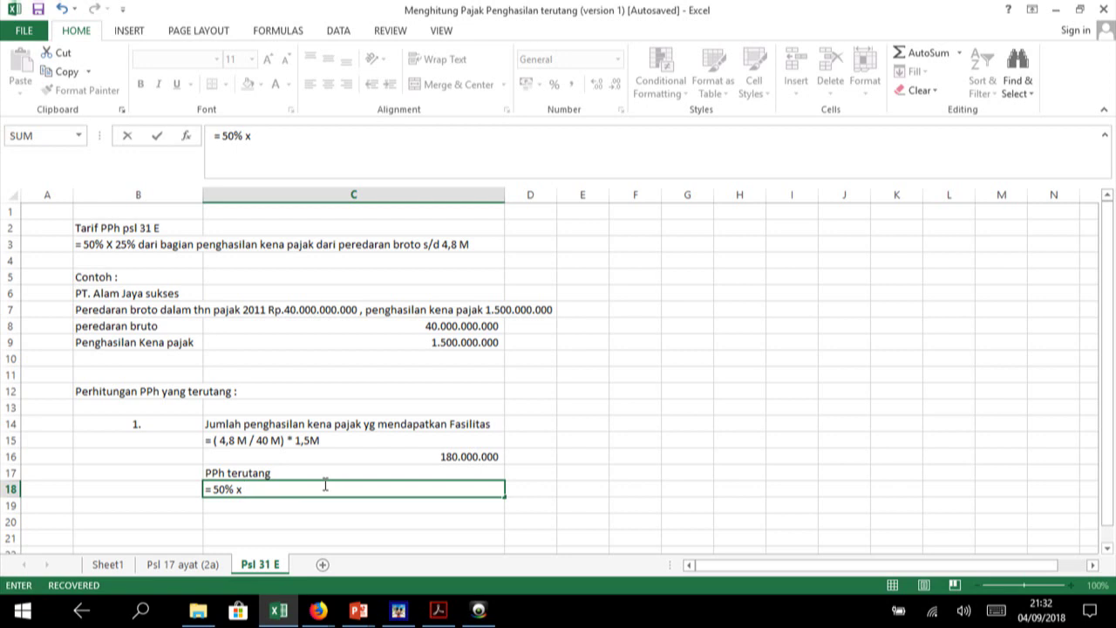
pyautogui.write('2')
pyautogui.write('5%')
pyautogui.write(' x')
pyautogui.write(' 180.')
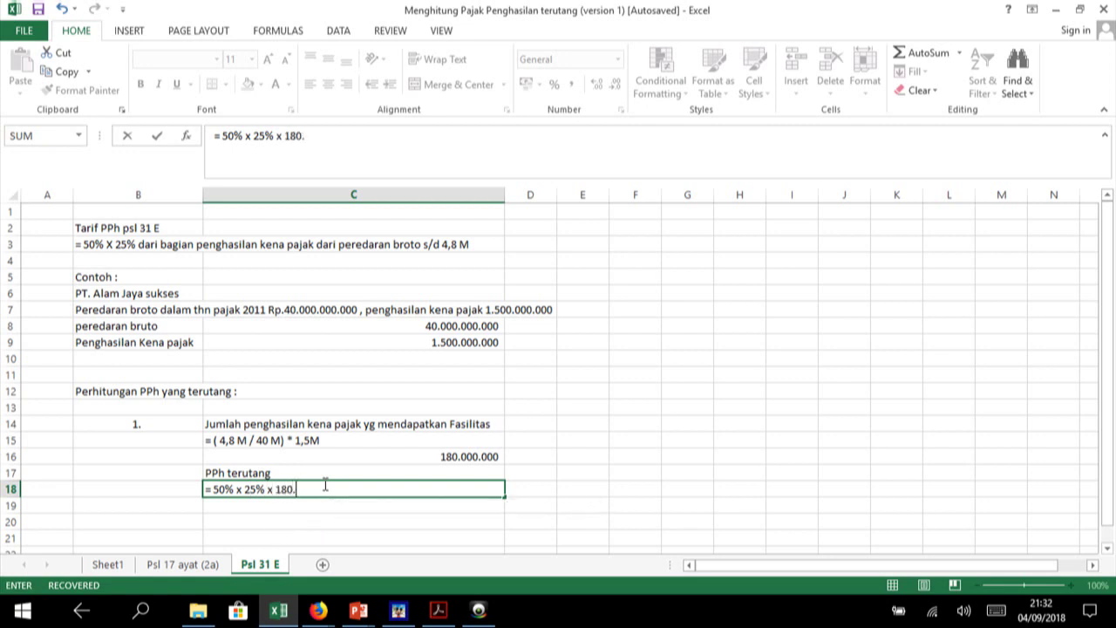
pyautogui.write('000.000')
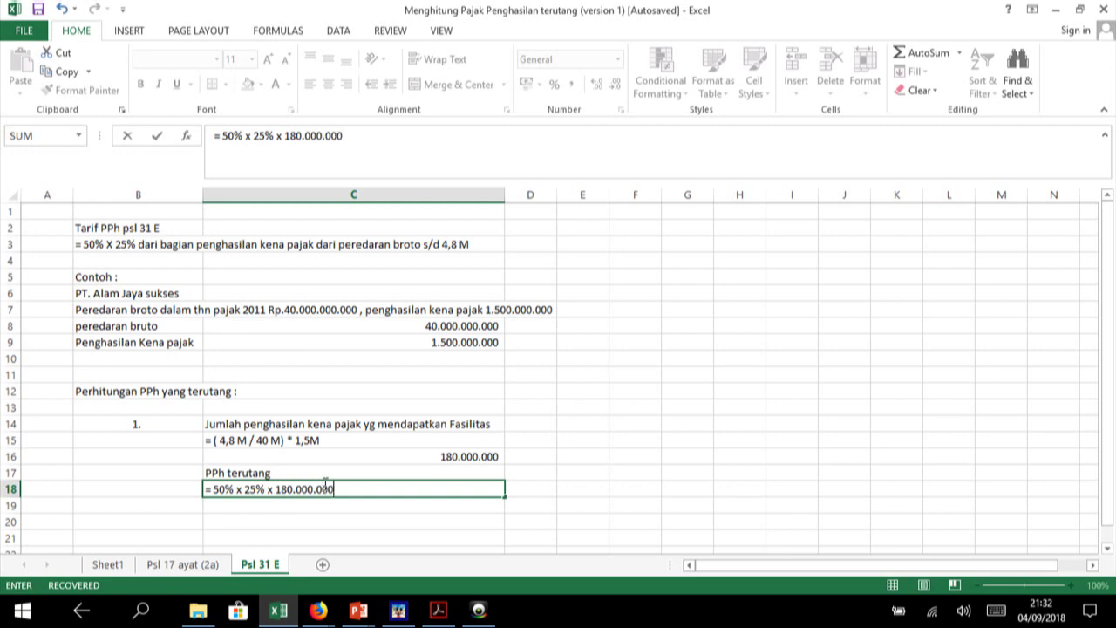
pyautogui.press('Return')
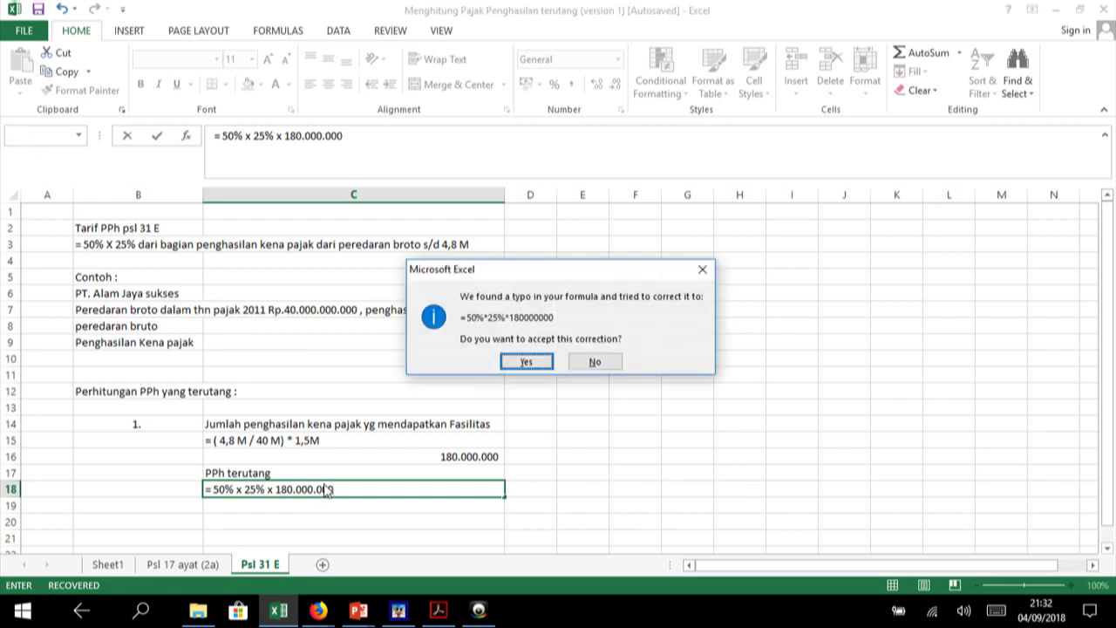
pyautogui.press('Return')
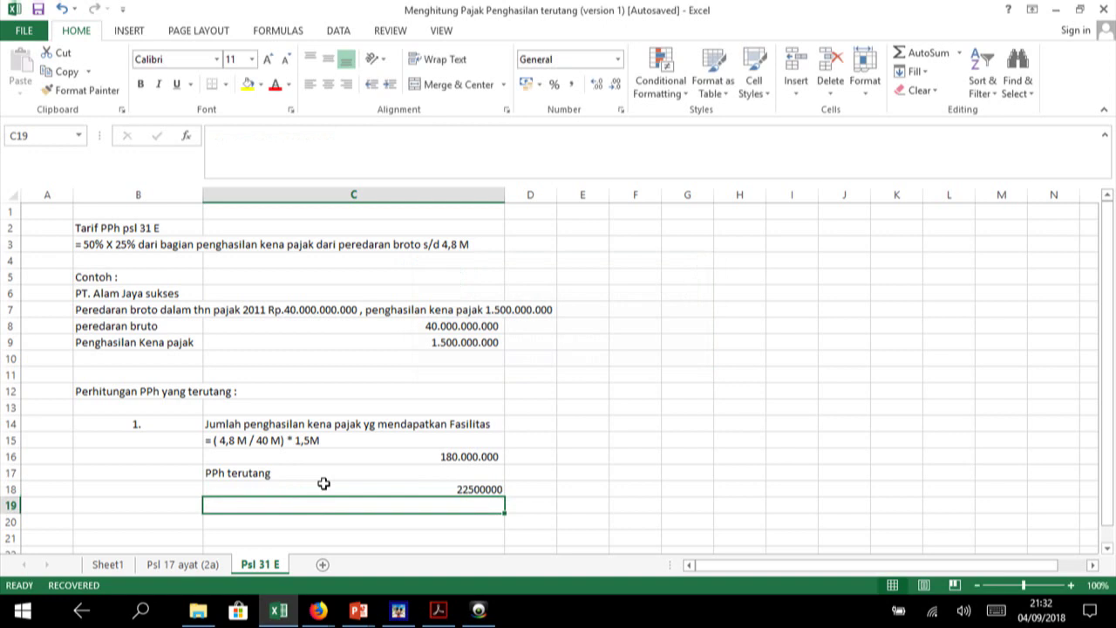
pyautogui.press('Up')
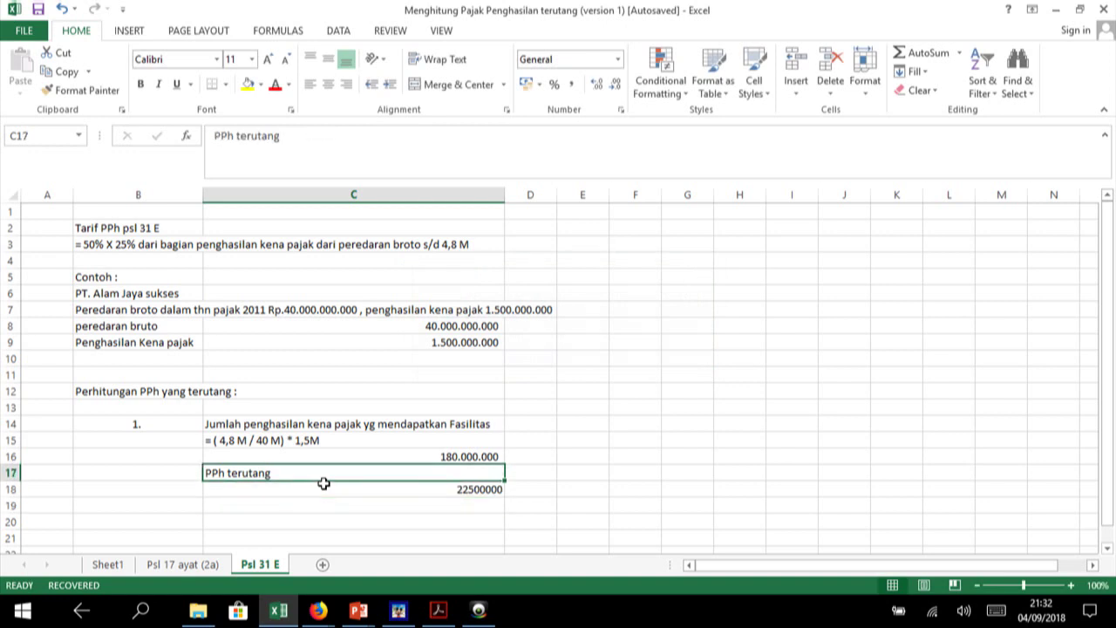
# - Format the tax result as 22.500.000, place it beside PPh terutang, and widen column D
pyautogui.click(324, 483)
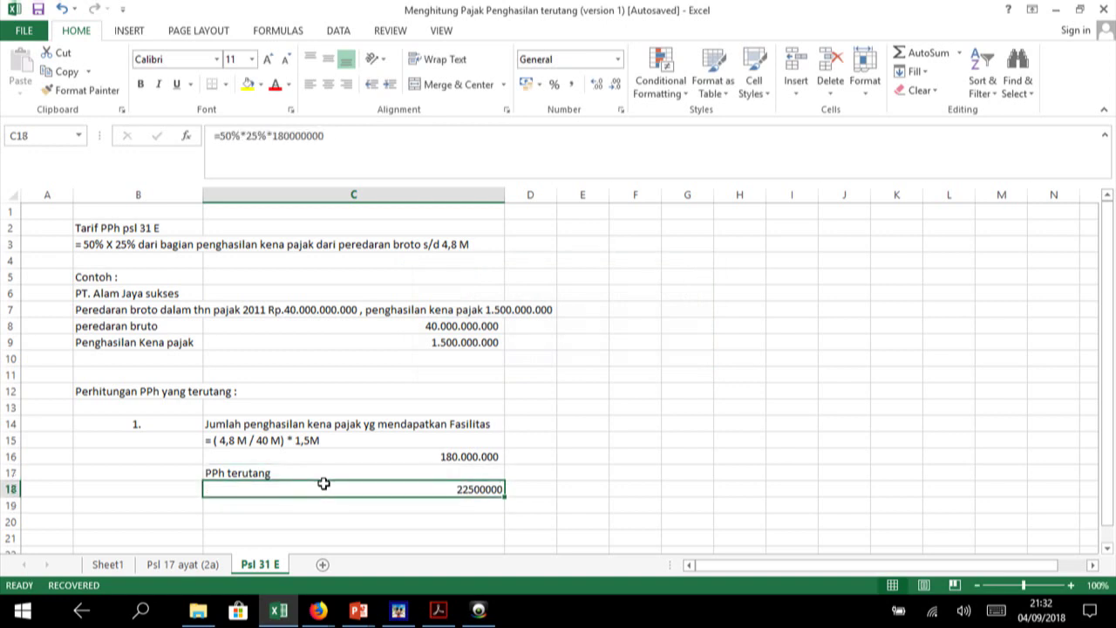
pyautogui.click(573, 85)
pyautogui.click(407, 519)
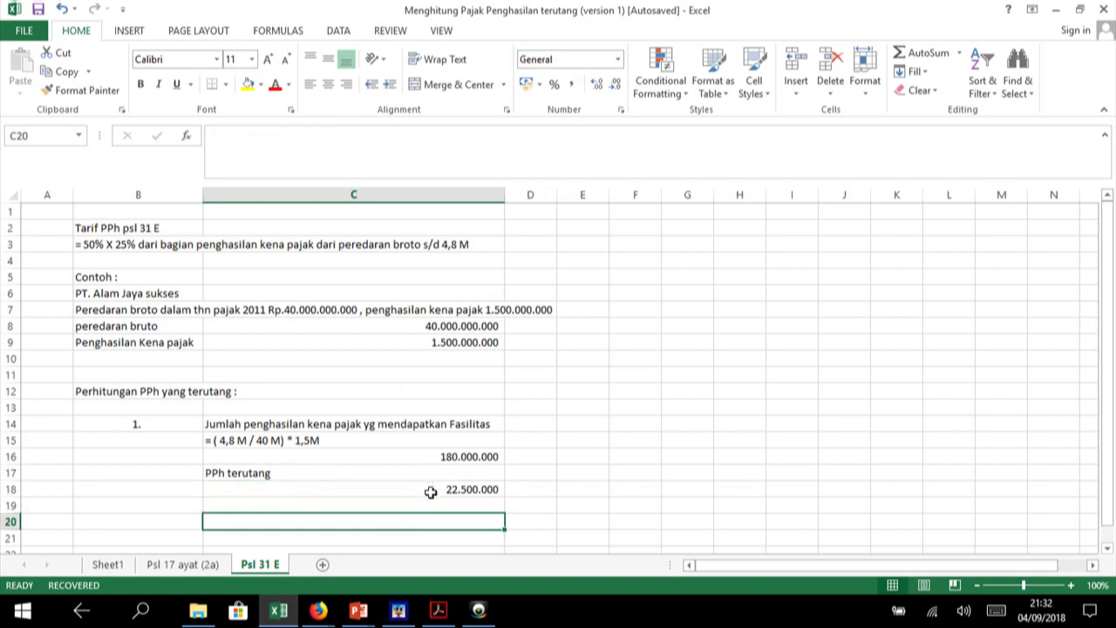
pyautogui.click(430, 490)
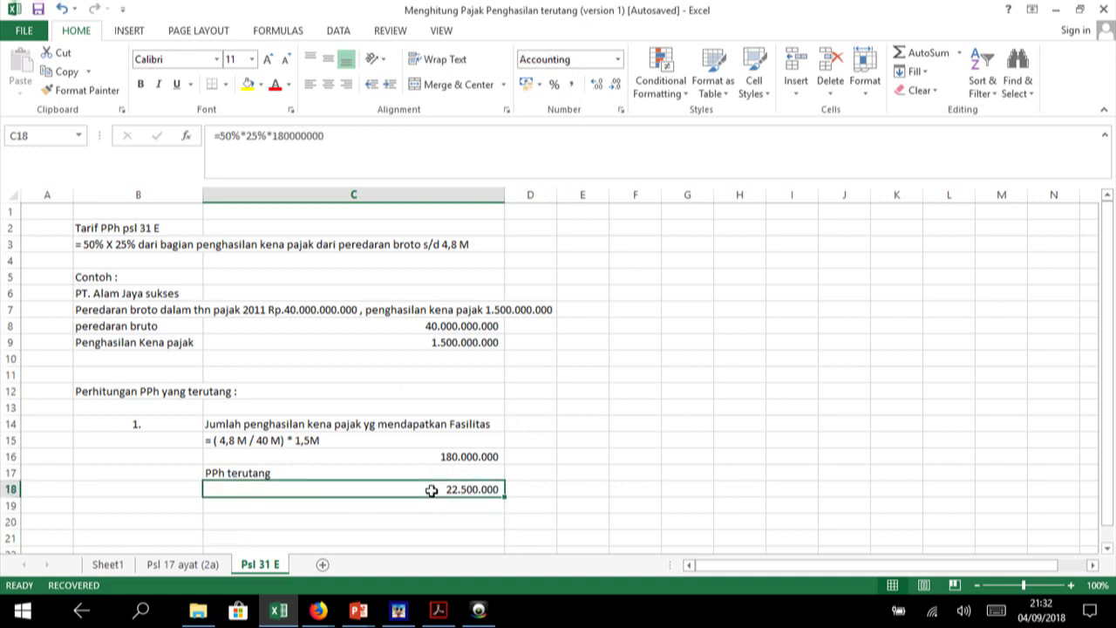
pyautogui.hotkey('ctrl', 'c')
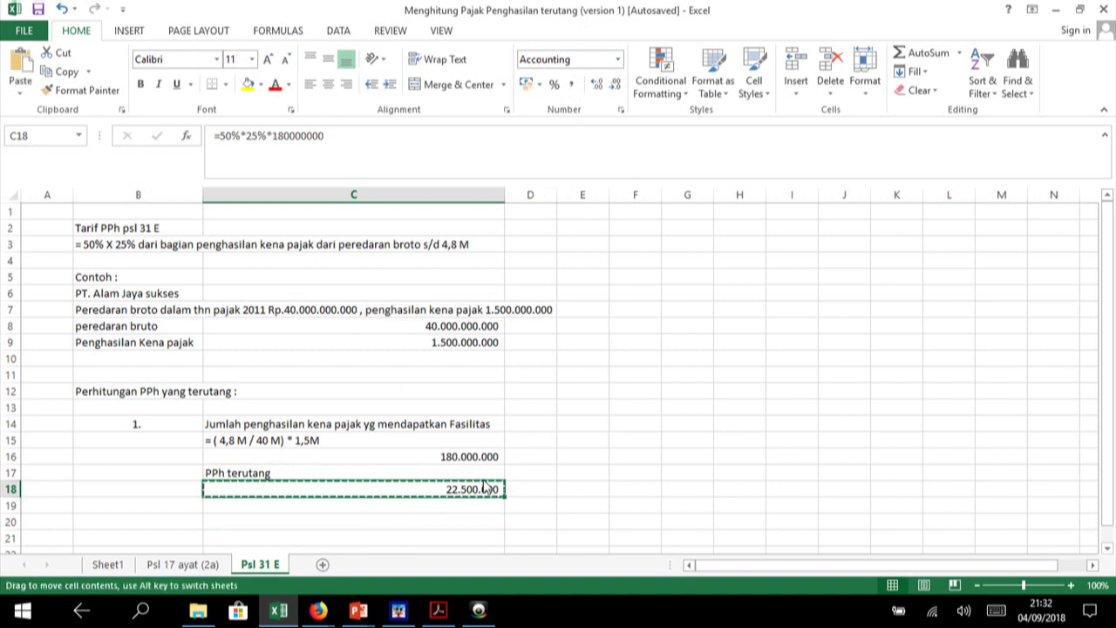
pyautogui.press('Right')
pyautogui.click(484, 484)
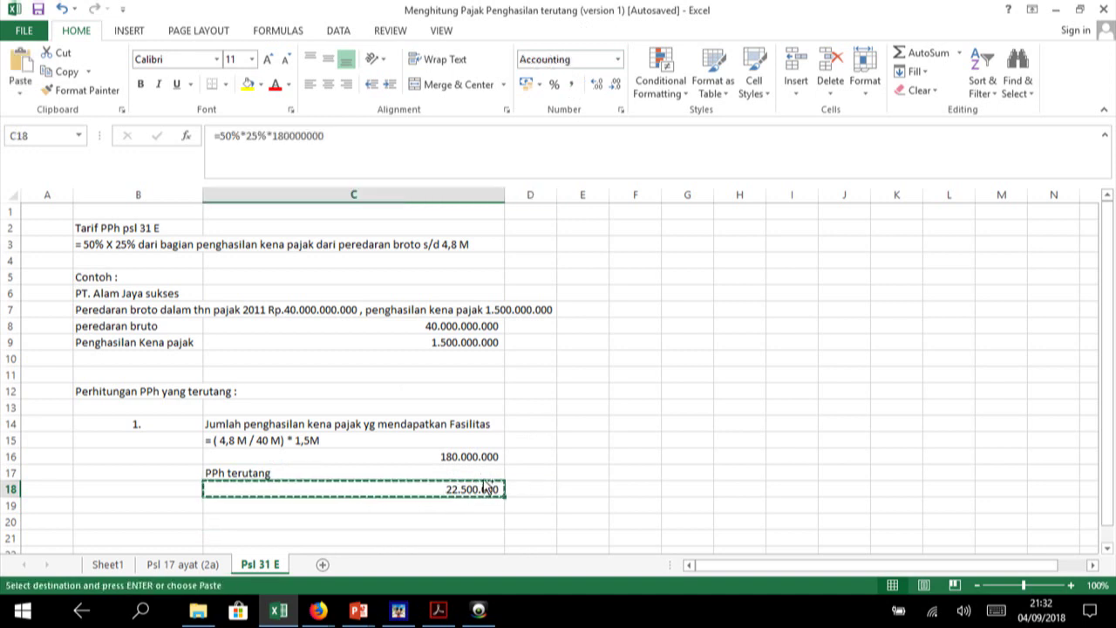
pyautogui.click(483, 478)
pyautogui.press('Right')
pyautogui.press('Return')
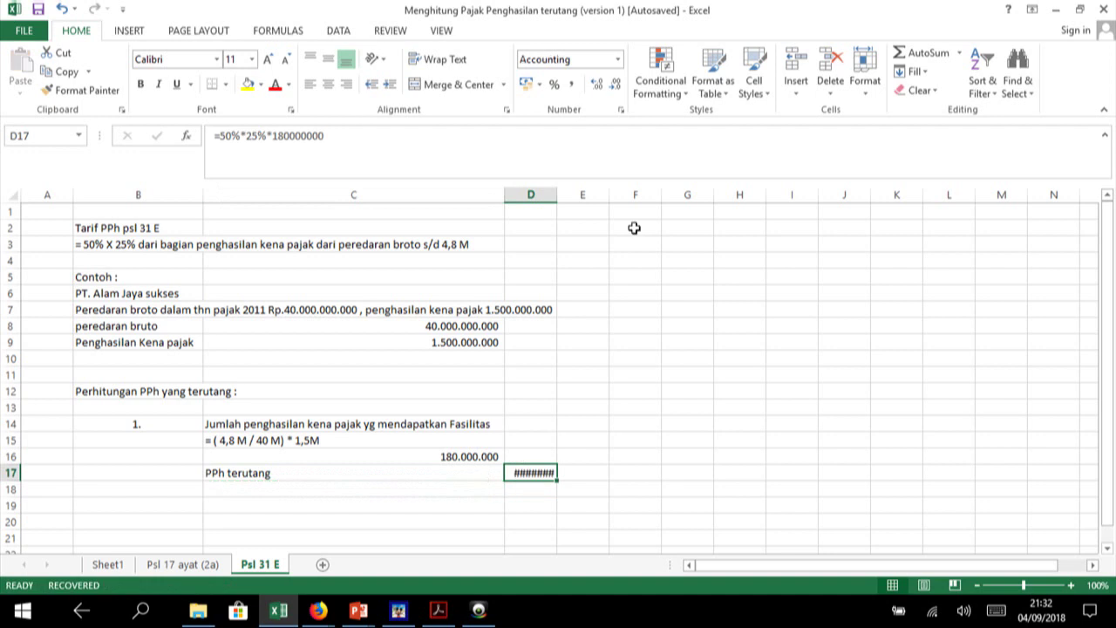
pyautogui.moveTo(561, 192); pyautogui.dragTo(572, 192)
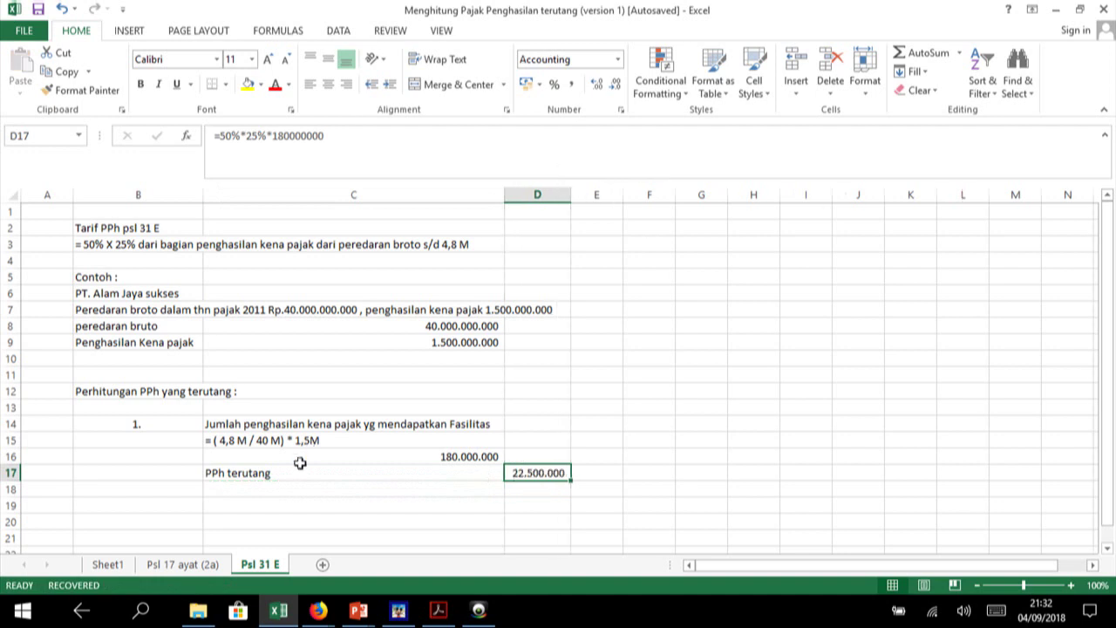
# - Enter the right-aligned item number '2.' in B19
pyautogui.click(260, 490)
pyautogui.press('Left')
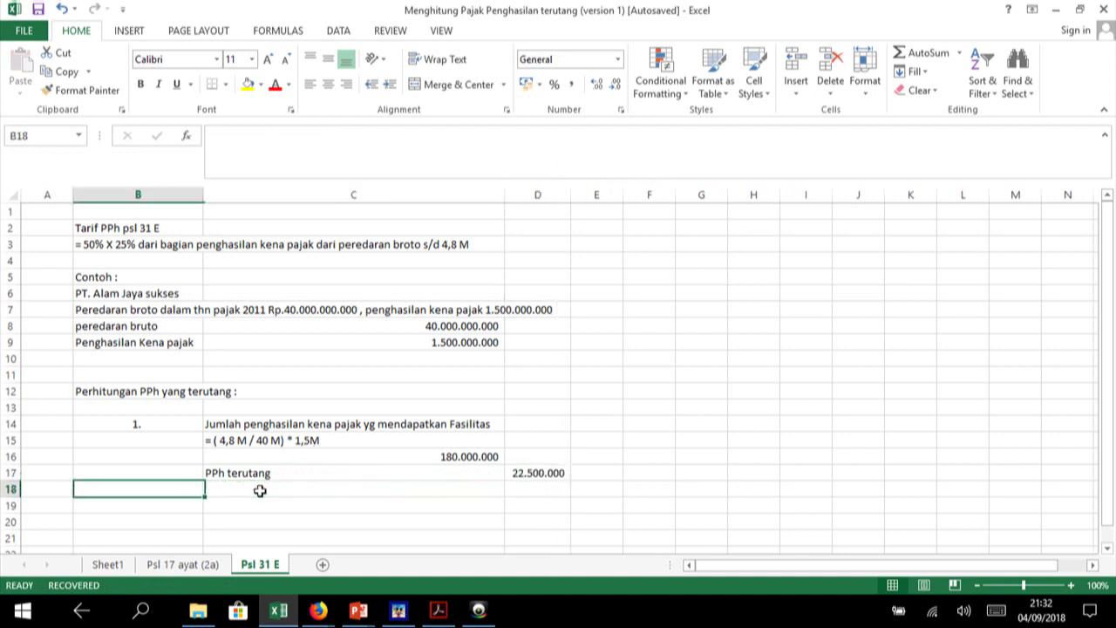
pyautogui.press('Down')
pyautogui.write('2')
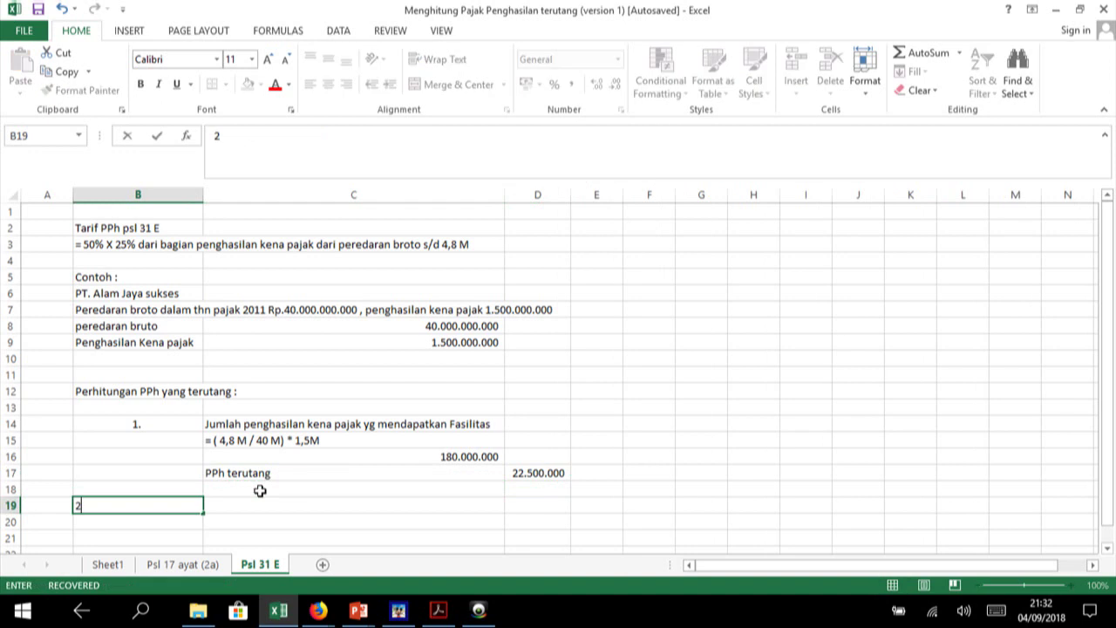
pyautogui.write('.')
pyautogui.press('Tab')
pyautogui.press('Left')
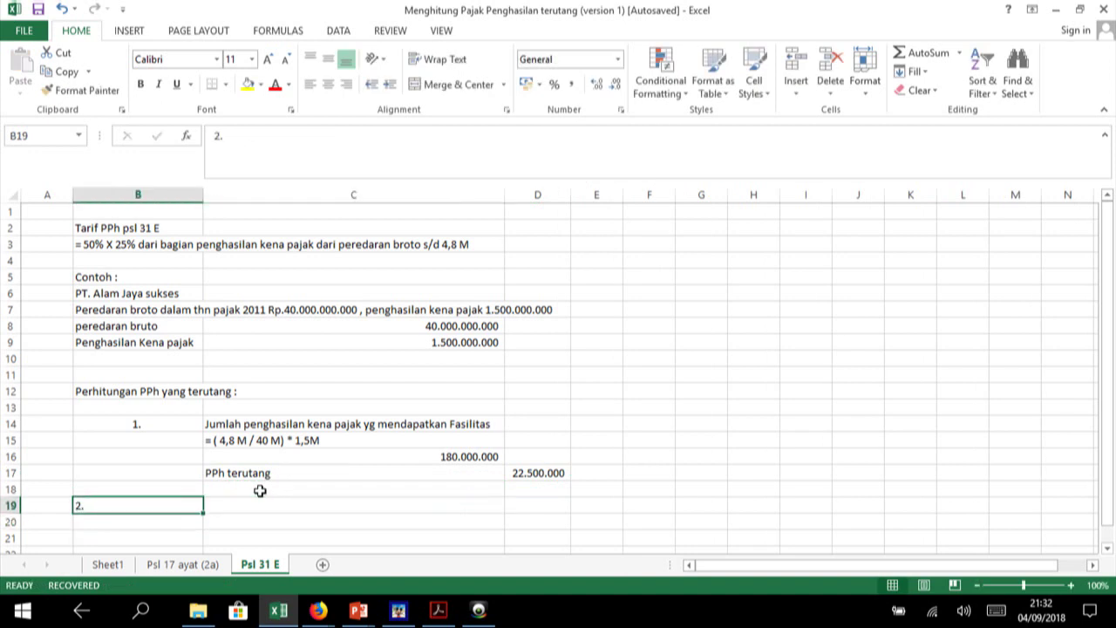
pyautogui.click(339, 91)
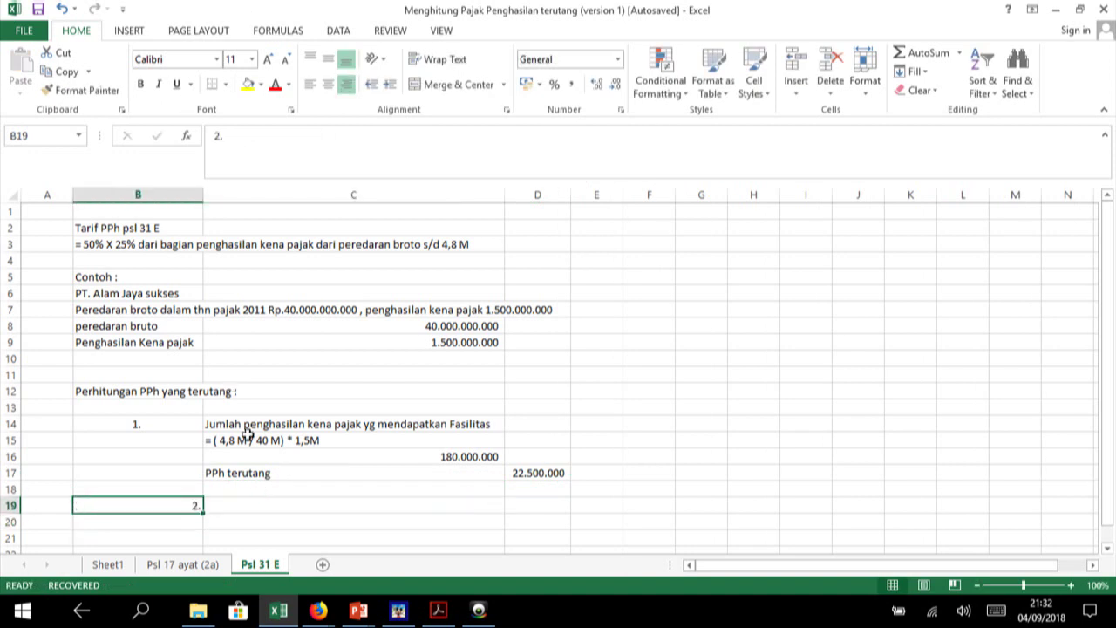
# - Label C19 'Bagian Penghasilan kena pajak yg tidak mendapatkan Fasilitas'
pyautogui.click(234, 508)
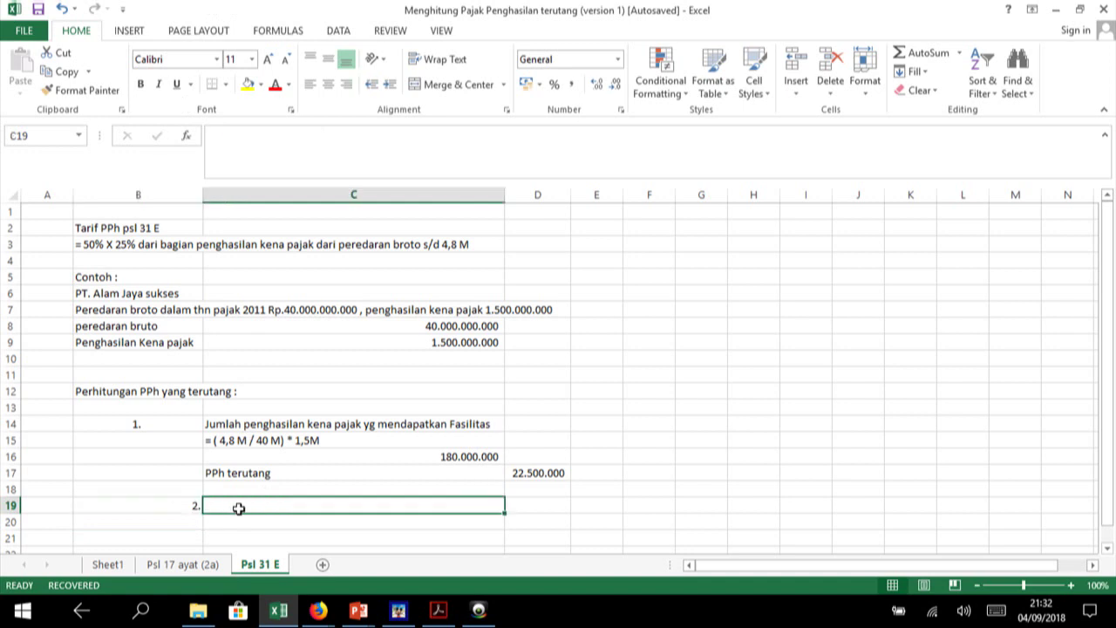
pyautogui.write('B')
pyautogui.press('BackSpace')
pyautogui.write('Bagi')
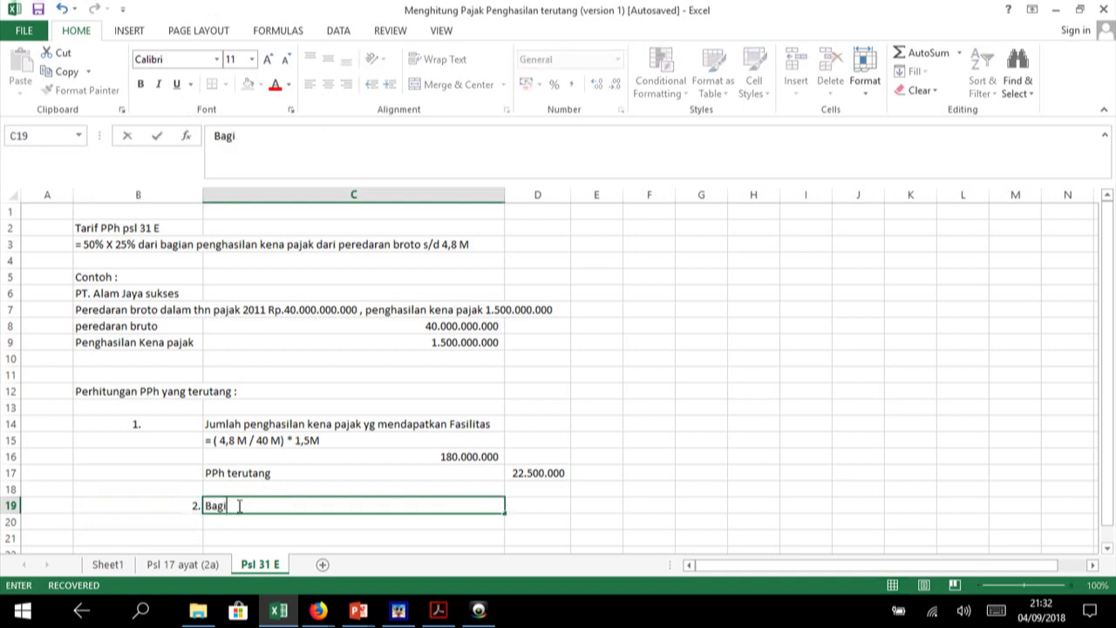
pyautogui.write('an')
pyautogui.write(' Penghasilan')
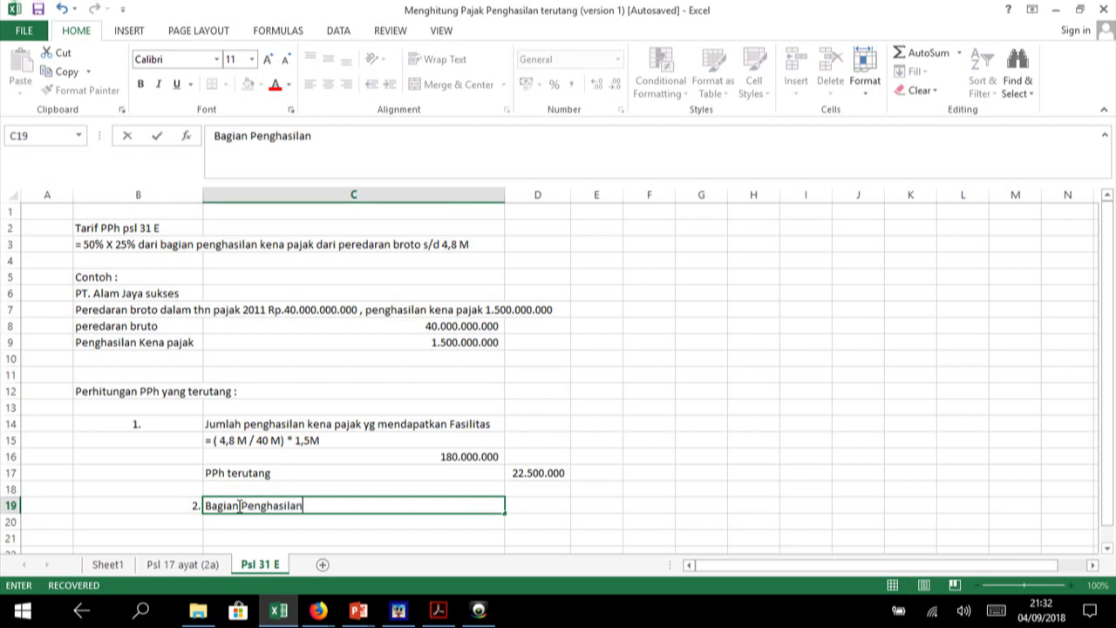
pyautogui.write(' kena pajak')
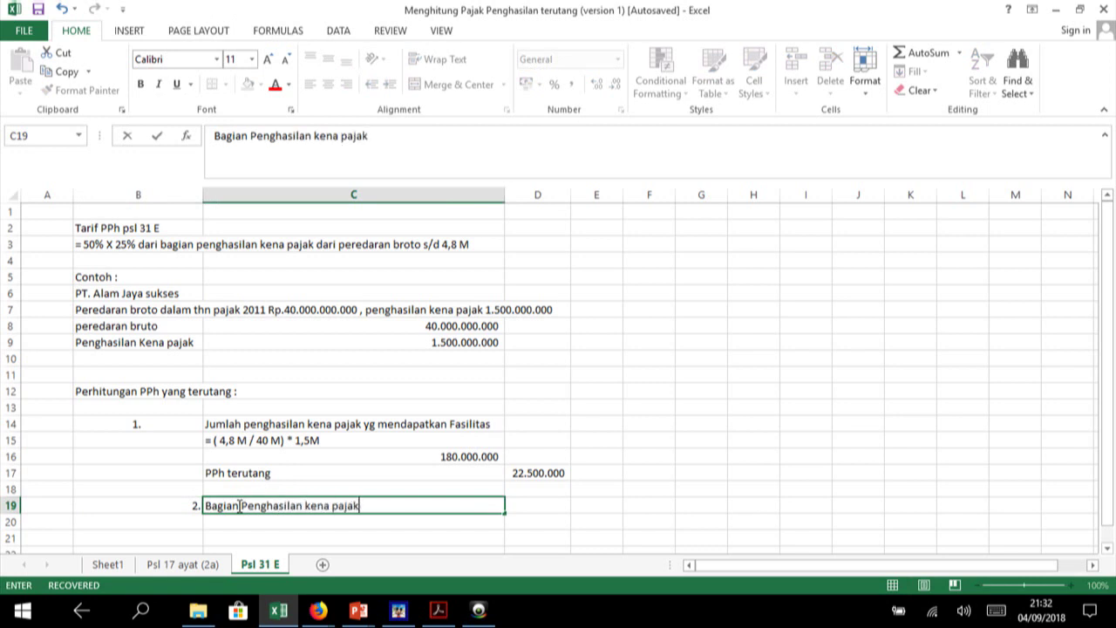
pyautogui.write(' yg ti')
pyautogui.scroll(-1, 239, 506)
pyautogui.write('dak ')
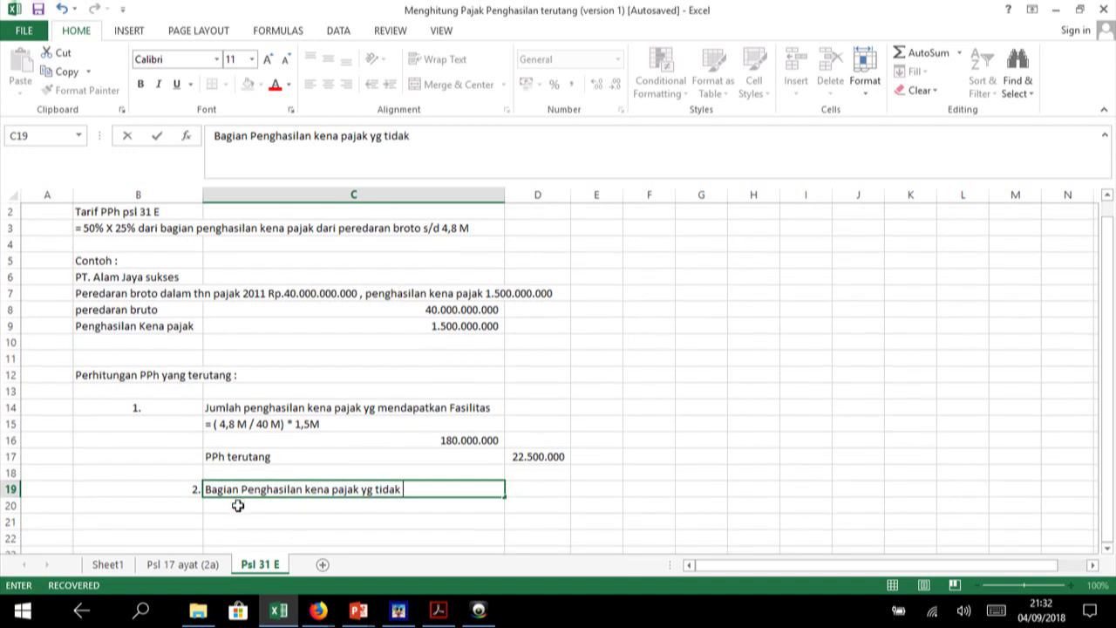
pyautogui.write('mendapatkan')
pyautogui.scroll(-1, 237, 506)
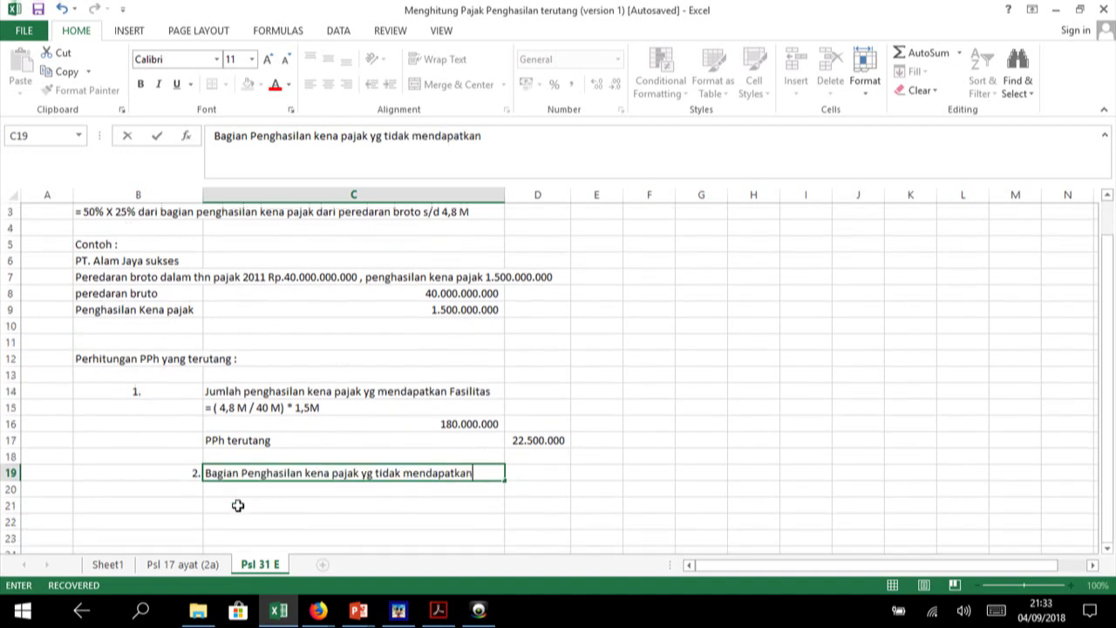
pyautogui.scroll(-3, 237, 506)
pyautogui.write(' F')
pyautogui.scroll(-1, 238, 506)
pyautogui.write('as')
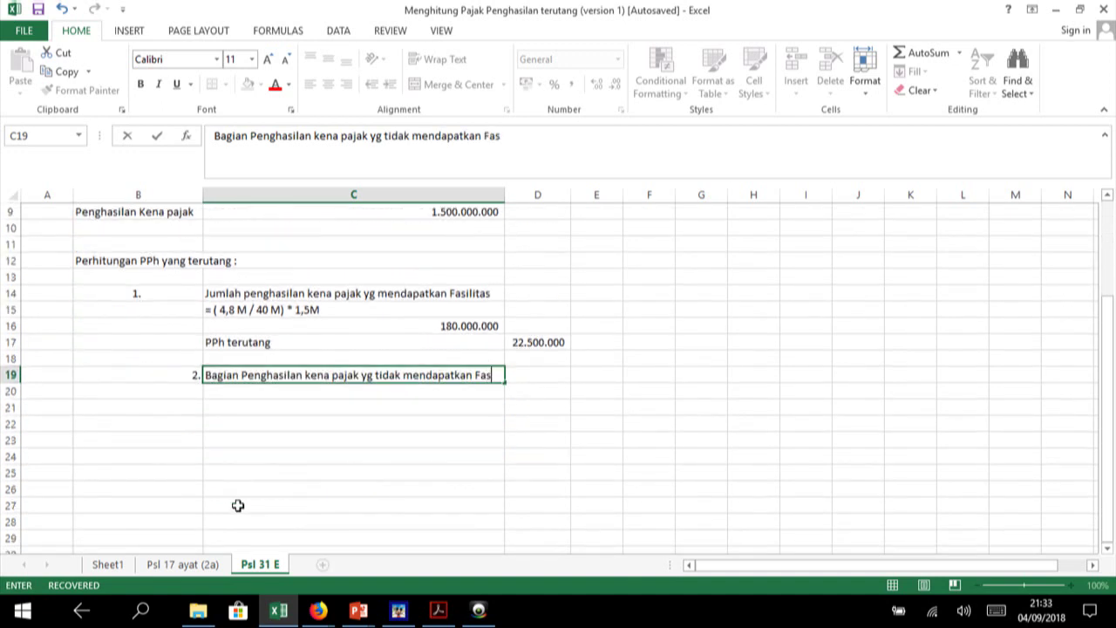
pyautogui.write('ilit')
pyautogui.scroll(-2, 237, 506)
pyautogui.write('as')
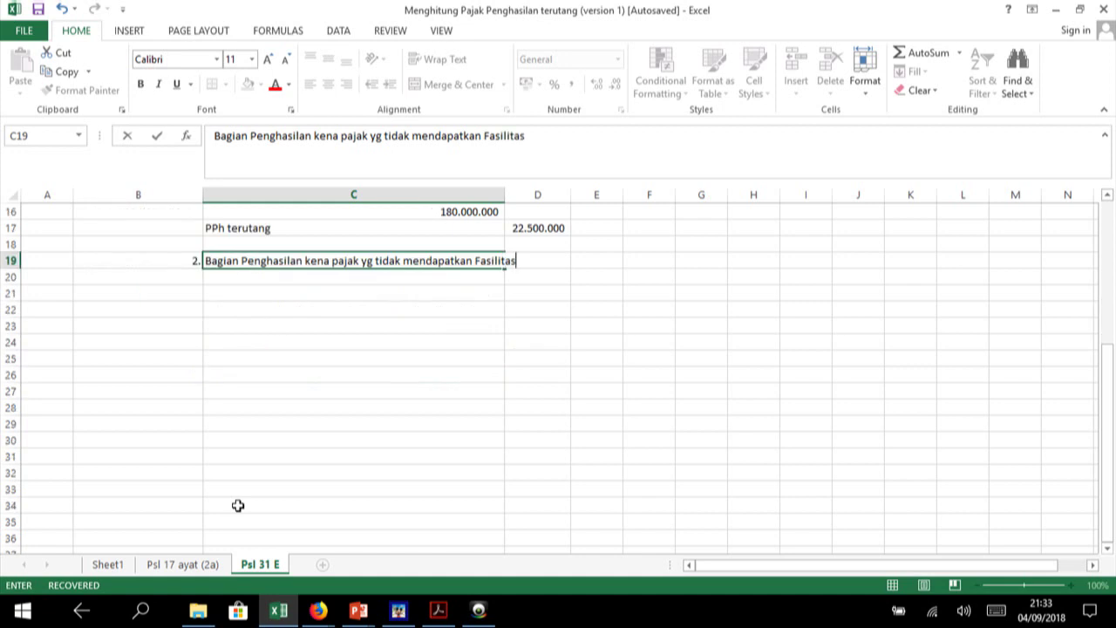
pyautogui.press('Return')
# - Enter =C9-C16 in C20 to get the non-facility income 1.320.000.000
pyautogui.press('Up')
pyautogui.press('Up')
pyautogui.press('Up')
pyautogui.press('Up')
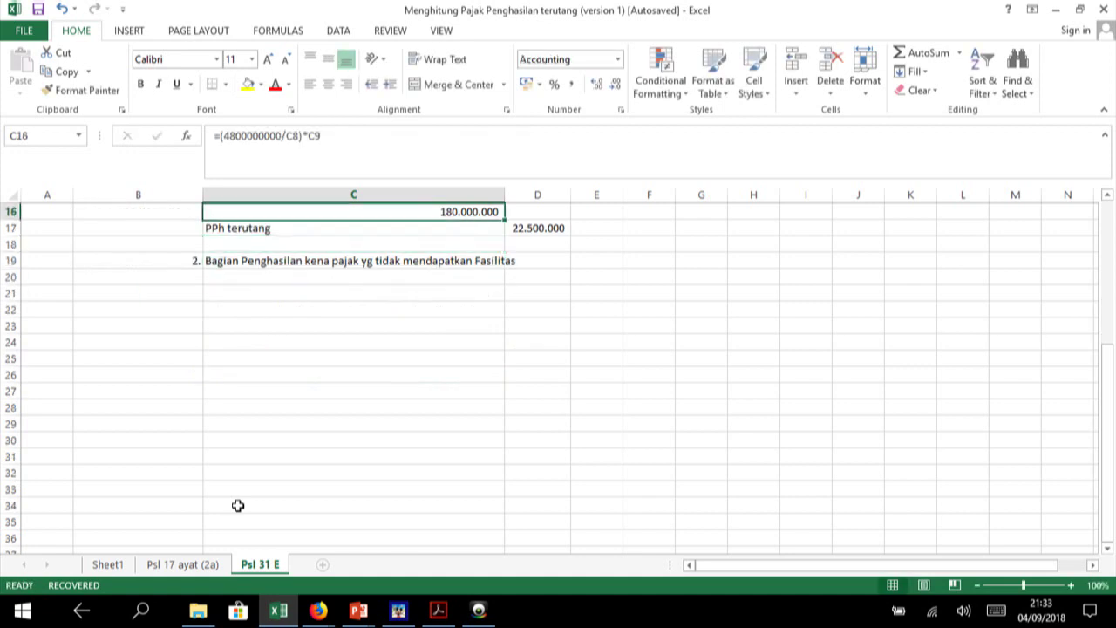
pyautogui.press('Up')
pyautogui.press('Up')
pyautogui.press('Up')
pyautogui.press('Up')
pyautogui.press('Down')
pyautogui.press('Down')
pyautogui.press('Down')
pyautogui.press('Down')
pyautogui.press('Down')
pyautogui.press('Down')
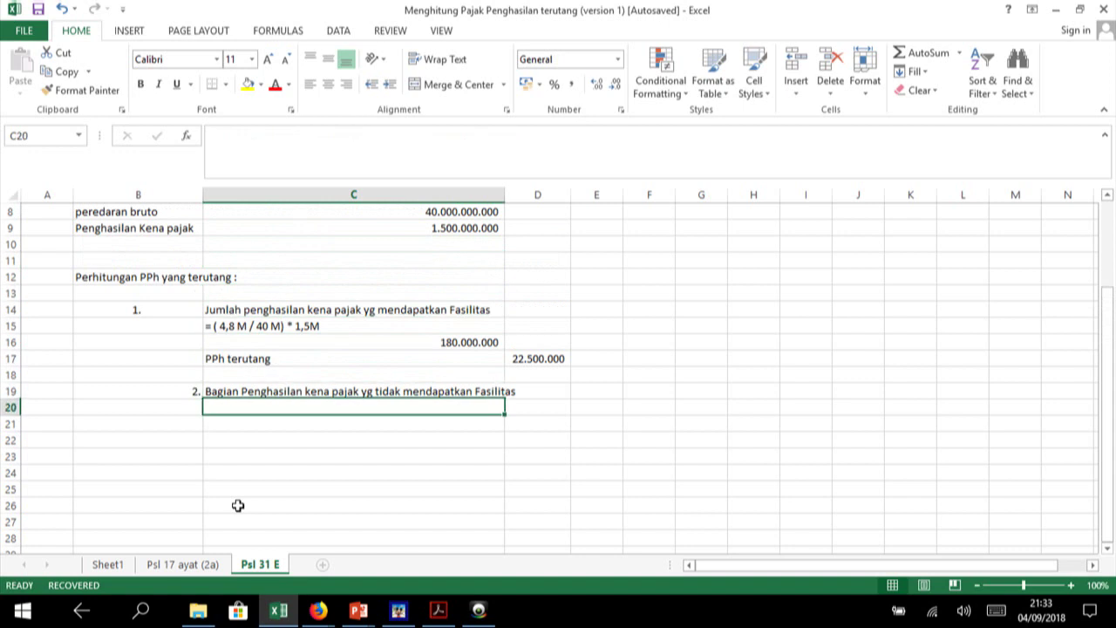
pyautogui.press('Down')
pyautogui.press('Up')
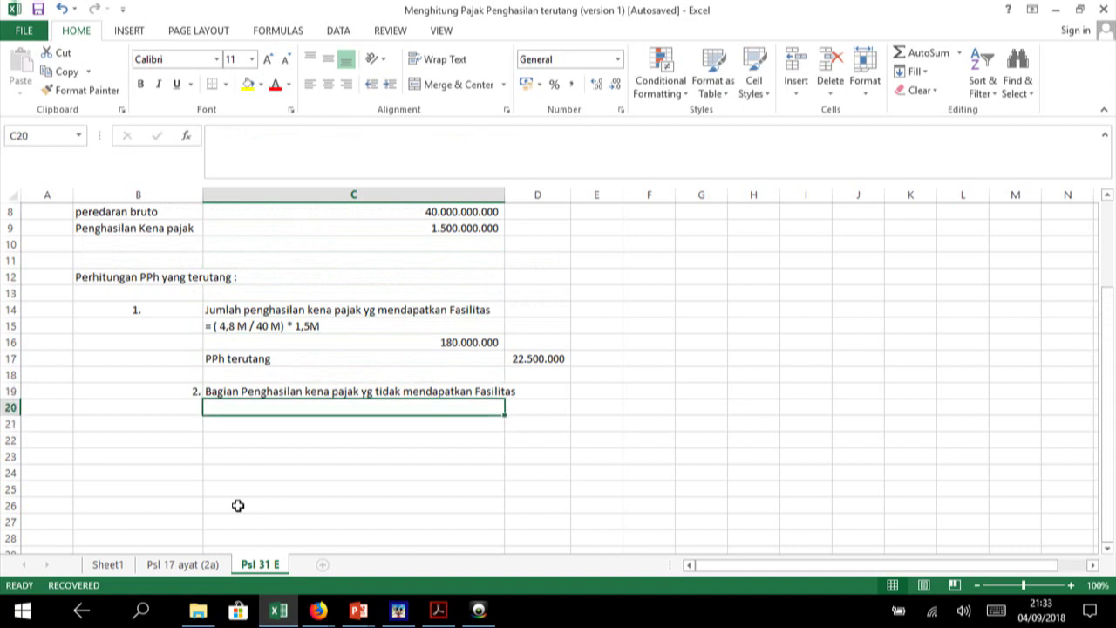
pyautogui.write('=')
pyautogui.press('Up')
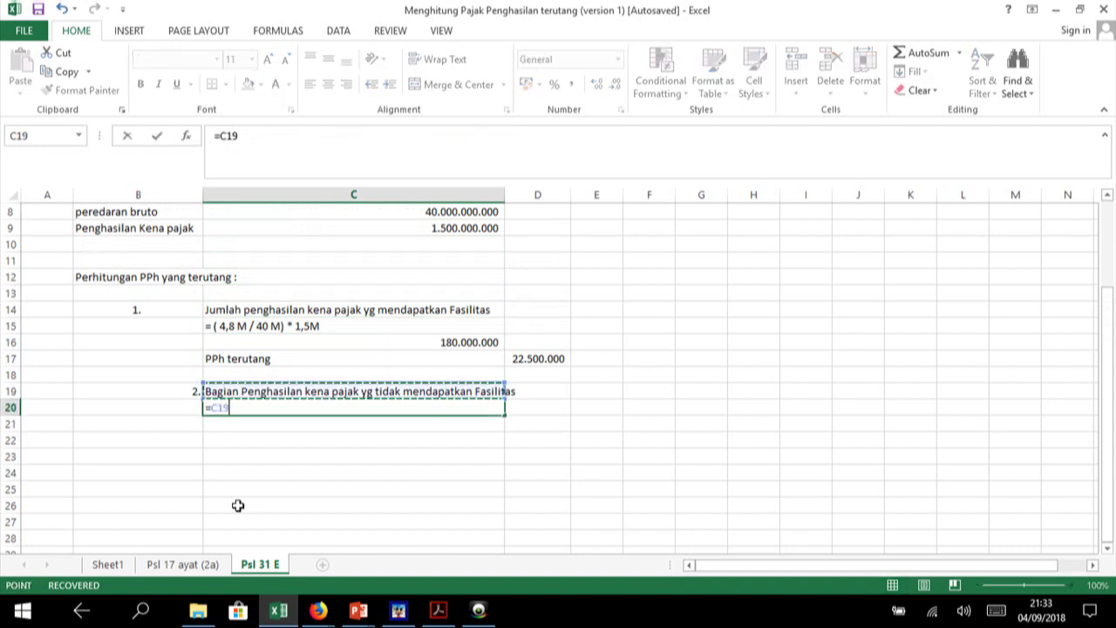
pyautogui.press('Up')
pyautogui.press('Up')
pyautogui.press('Up')
pyautogui.press('Up')
pyautogui.press('Up')
pyautogui.press('Up')
pyautogui.press('Up')
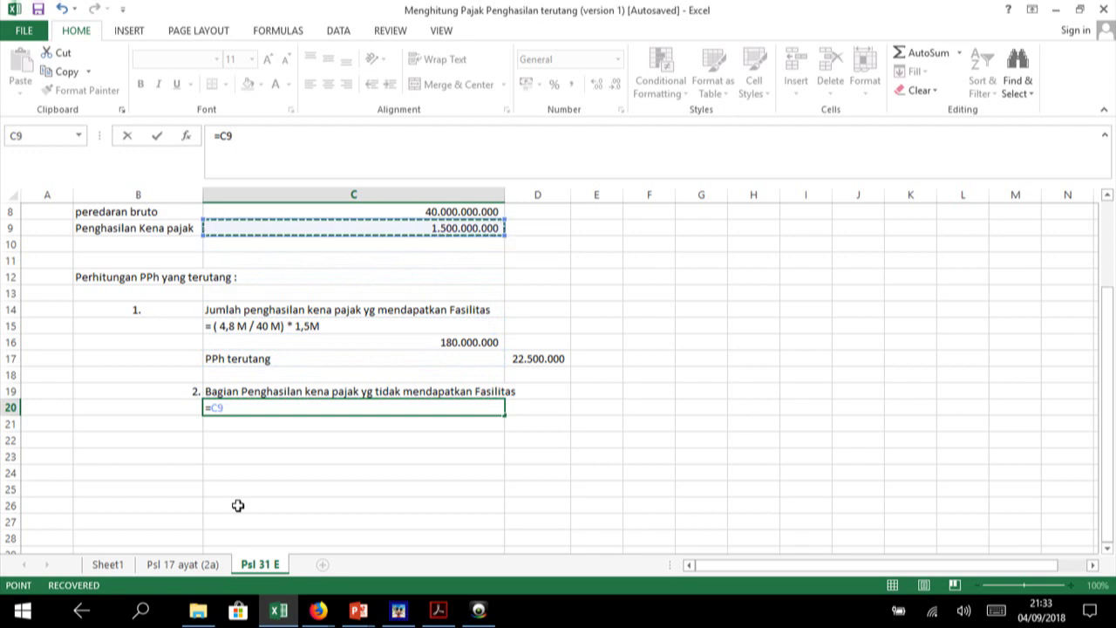
pyautogui.write('-')
pyautogui.press('Up')
pyautogui.press('Up')
pyautogui.press('Up')
pyautogui.press('Up')
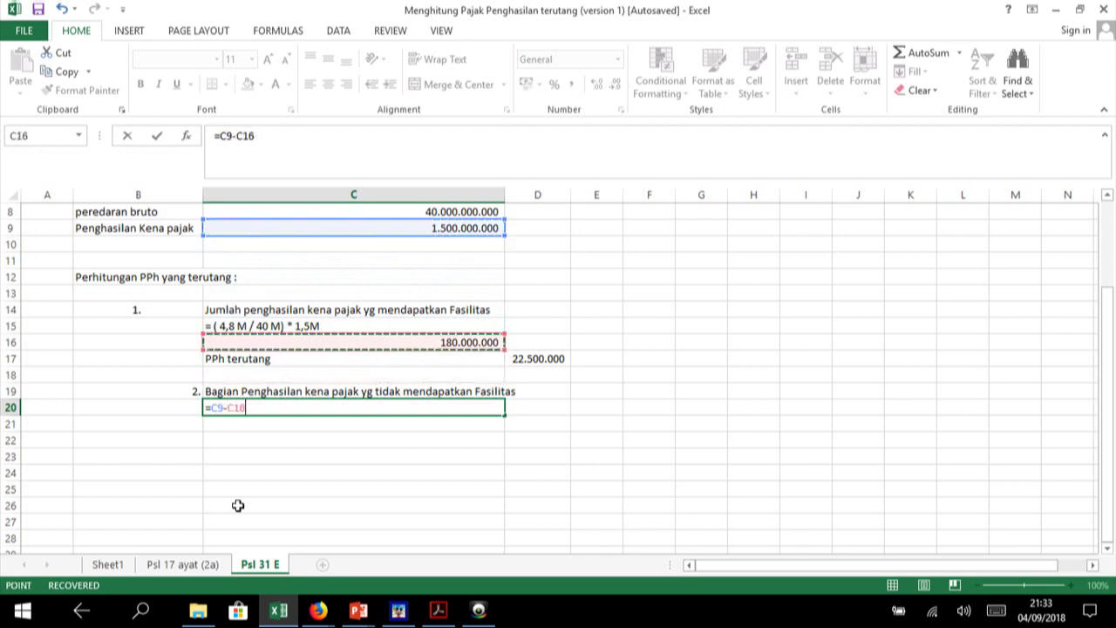
pyautogui.press('Up')
pyautogui.press('Down')
pyautogui.press('Return')
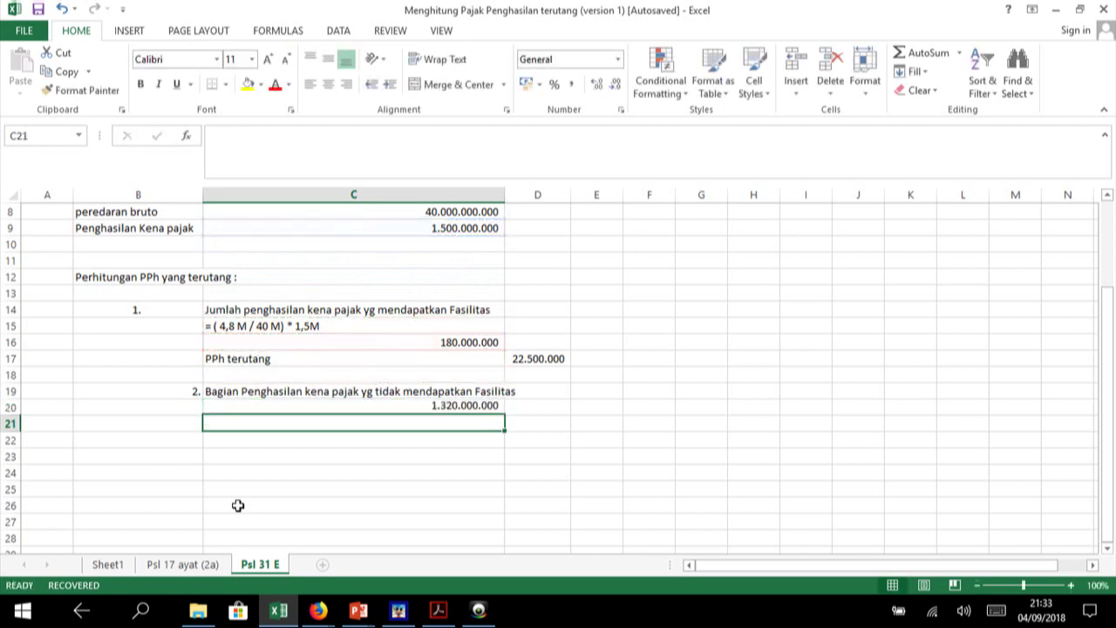
pyautogui.press('Up')
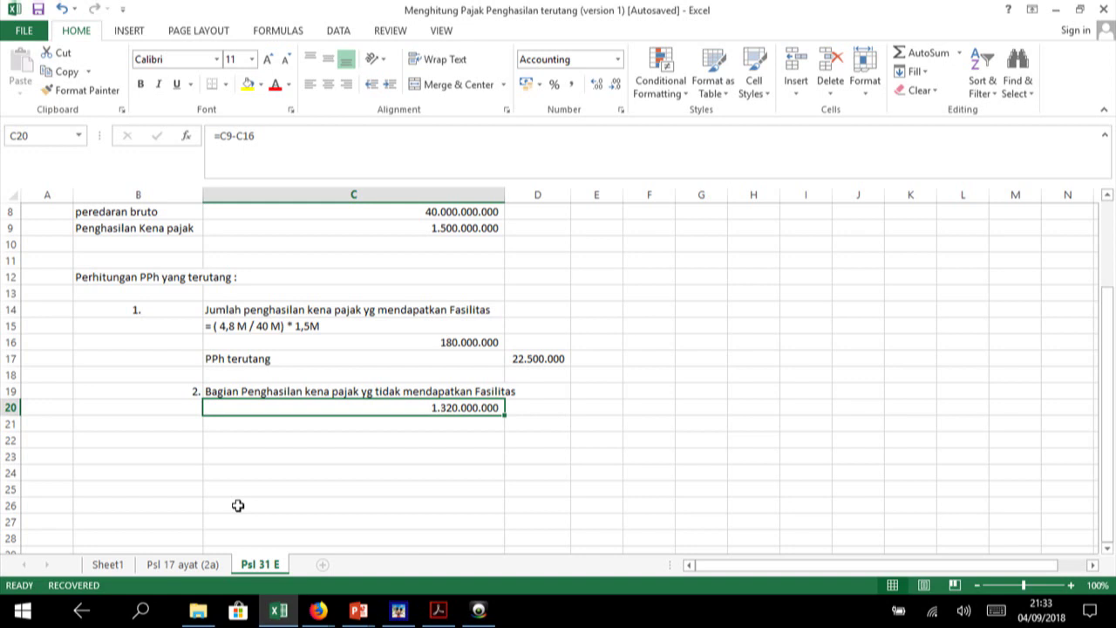
pyautogui.press('Left')
pyautogui.press('Right')
pyautogui.press('Down')
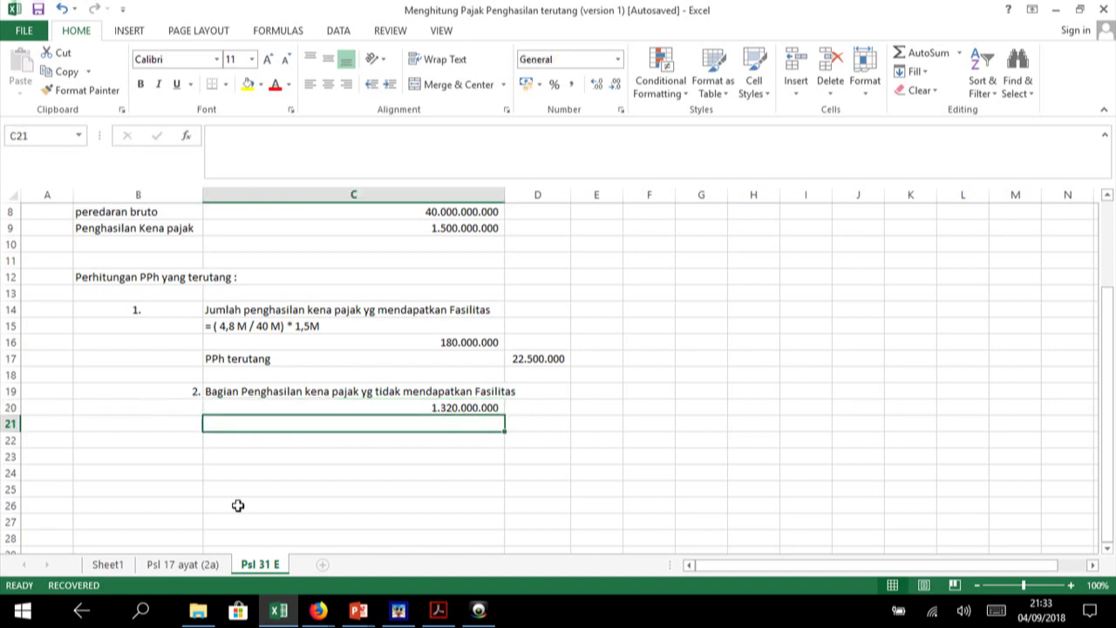
pyautogui.press('Up')
pyautogui.press('Up')
pyautogui.press('Up')
pyautogui.press('Up')
# - Copy the PPh terutang label into C21 and enter =C20*25% in D21, giving 330.000.000
pyautogui.hotkey('ctrl', 'c')
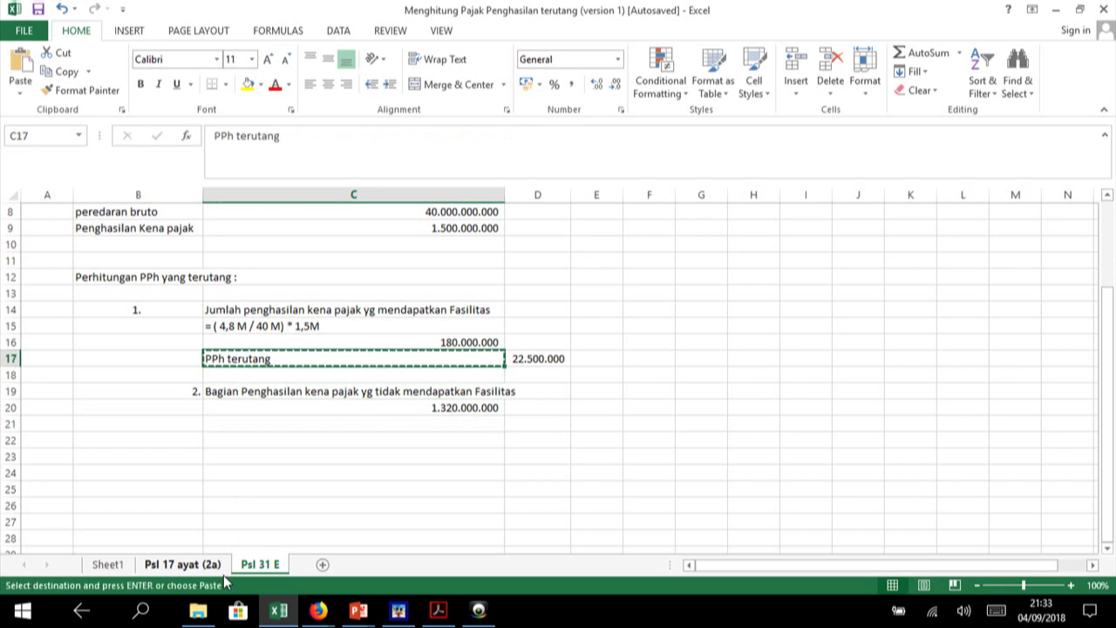
pyautogui.press('Down')
pyautogui.press('Down')
pyautogui.press('Down')
pyautogui.press('Up')
pyautogui.press('Up')
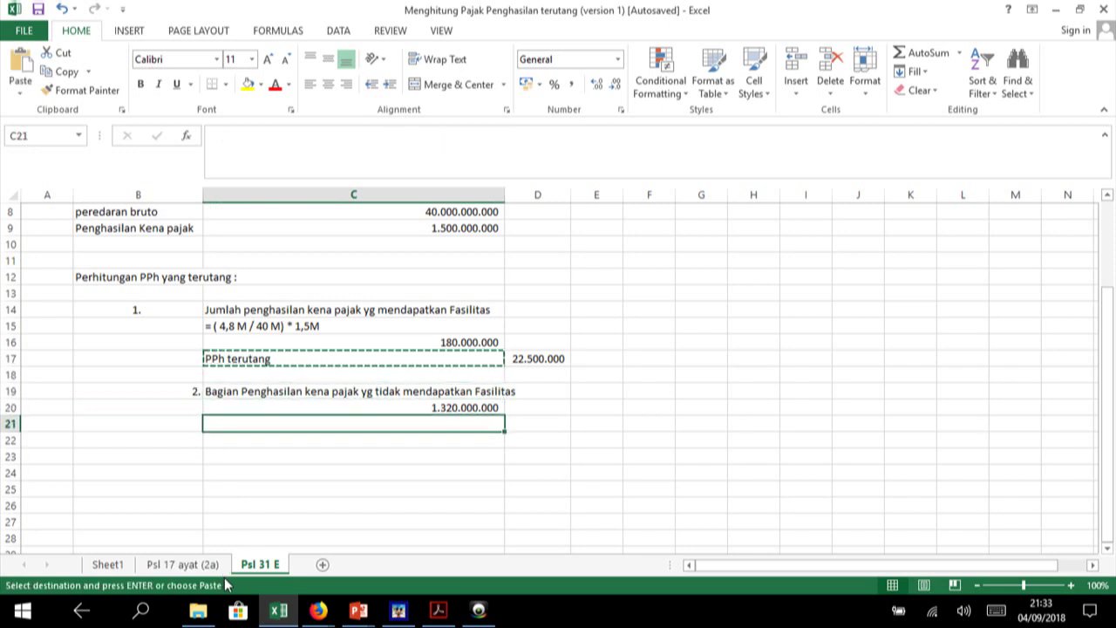
pyautogui.hotkey('ctrl', 'v')
pyautogui.press('Right')
pyautogui.write('=')
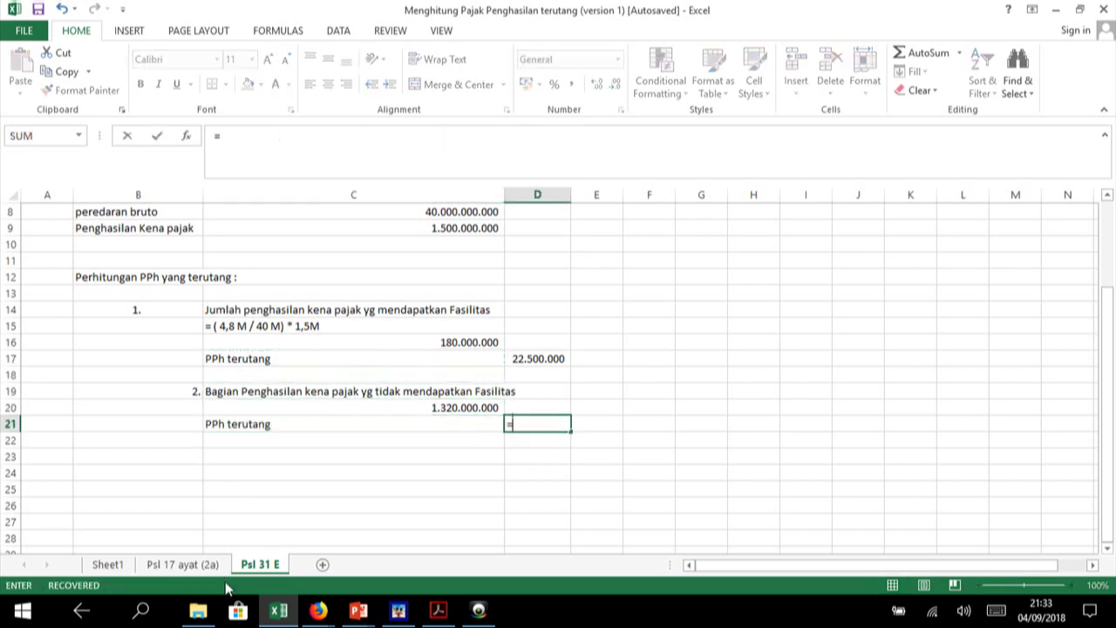
pyautogui.press('Left')
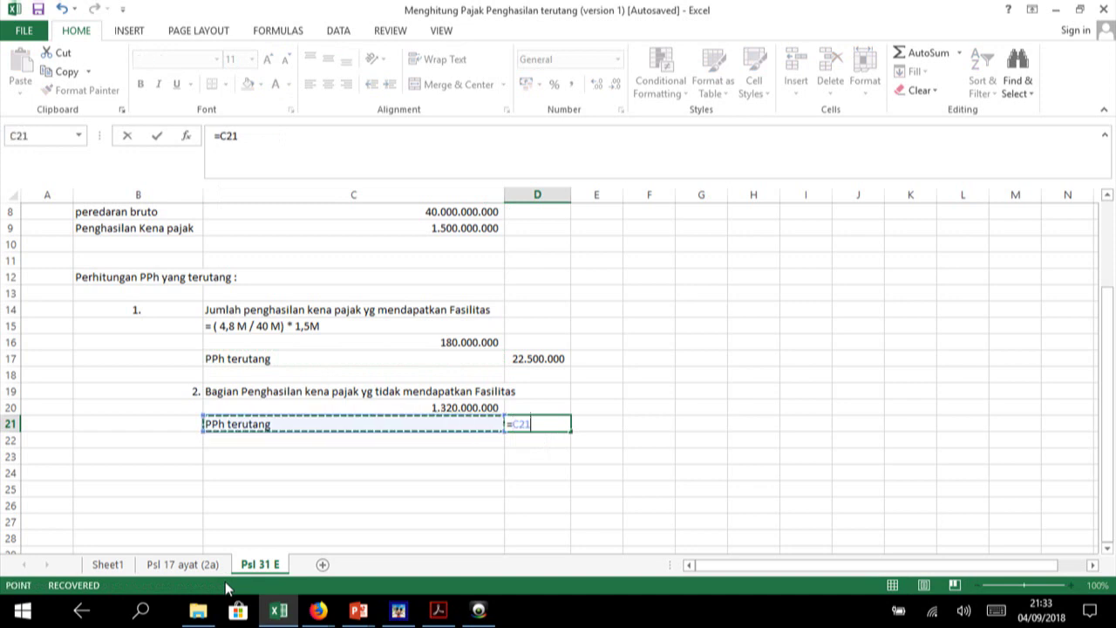
pyautogui.press('Up')
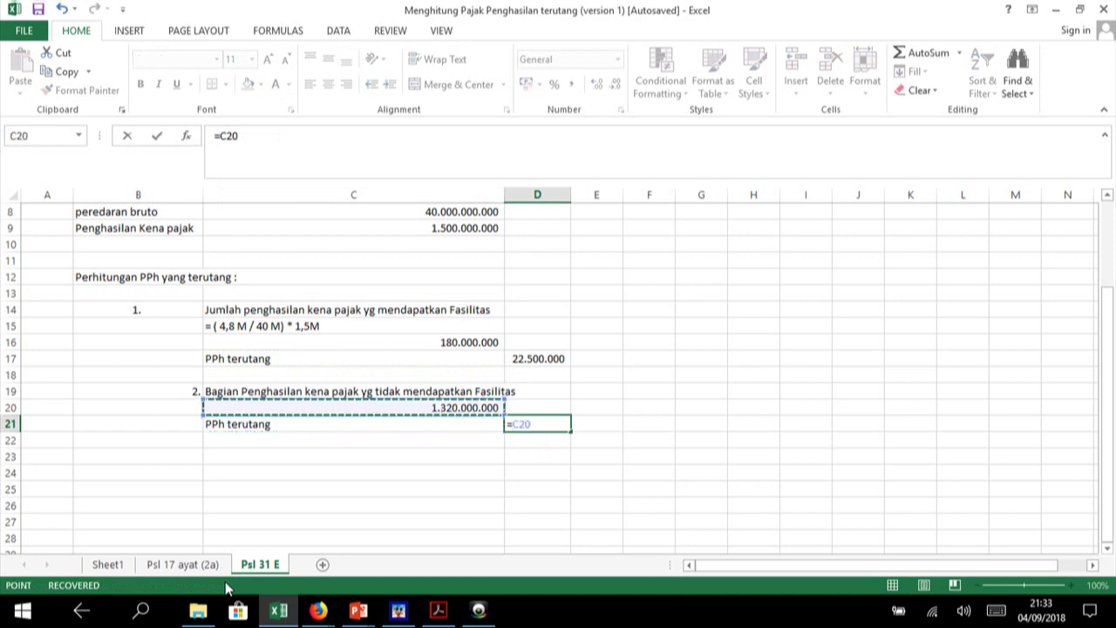
pyautogui.write('*')
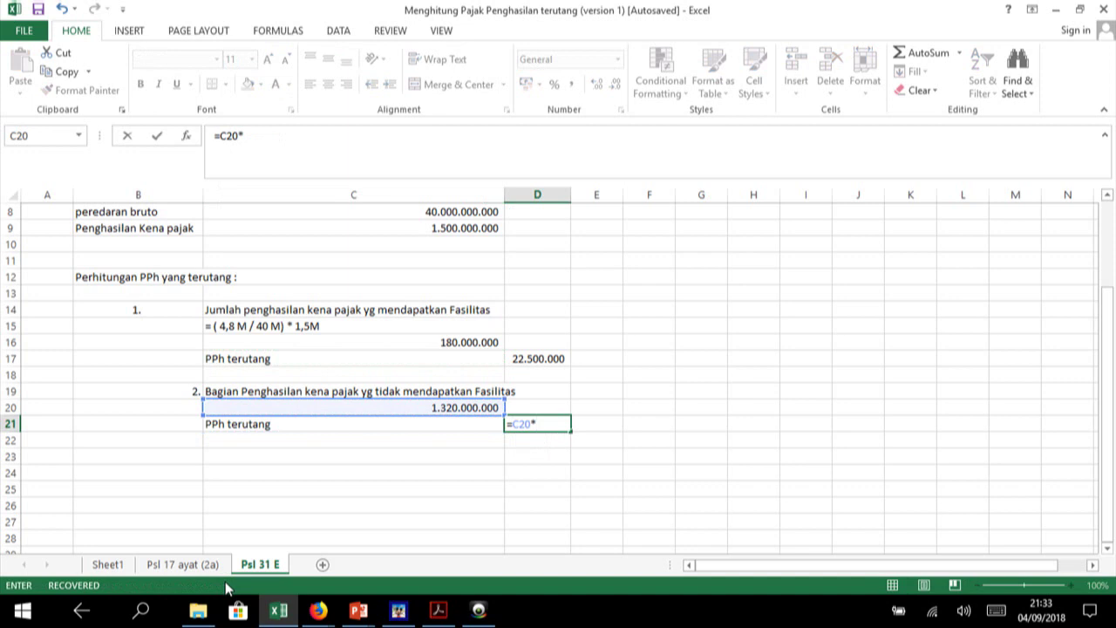
pyautogui.write('25')
pyautogui.write('%')
pyautogui.press('Return')
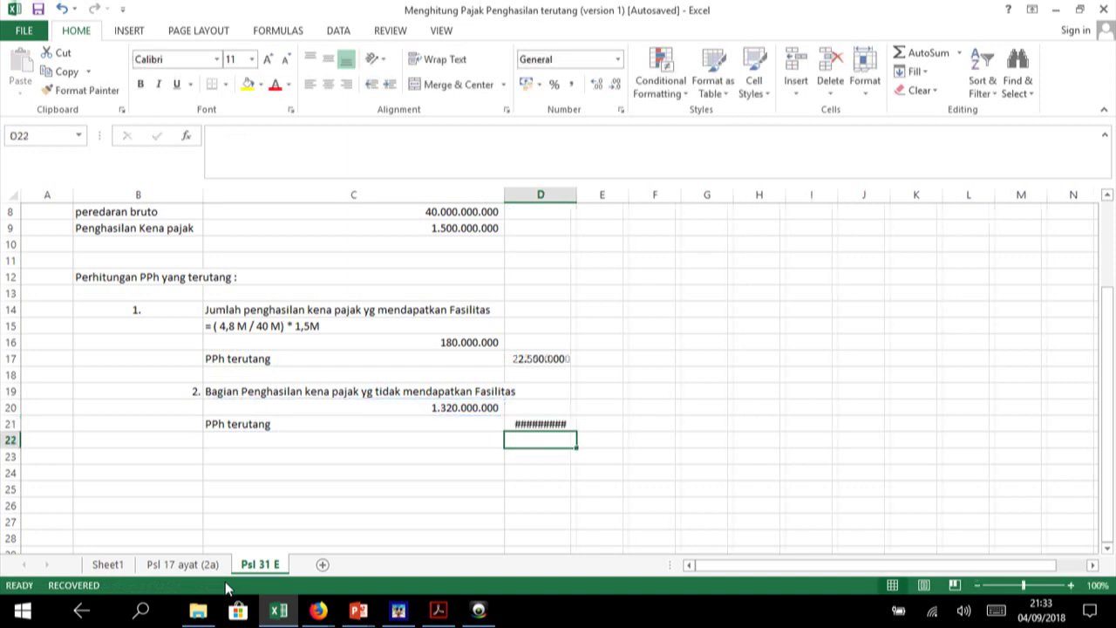
# - Total both taxes in D22 with =D17+D21, giving 352.500.000
pyautogui.write('=')
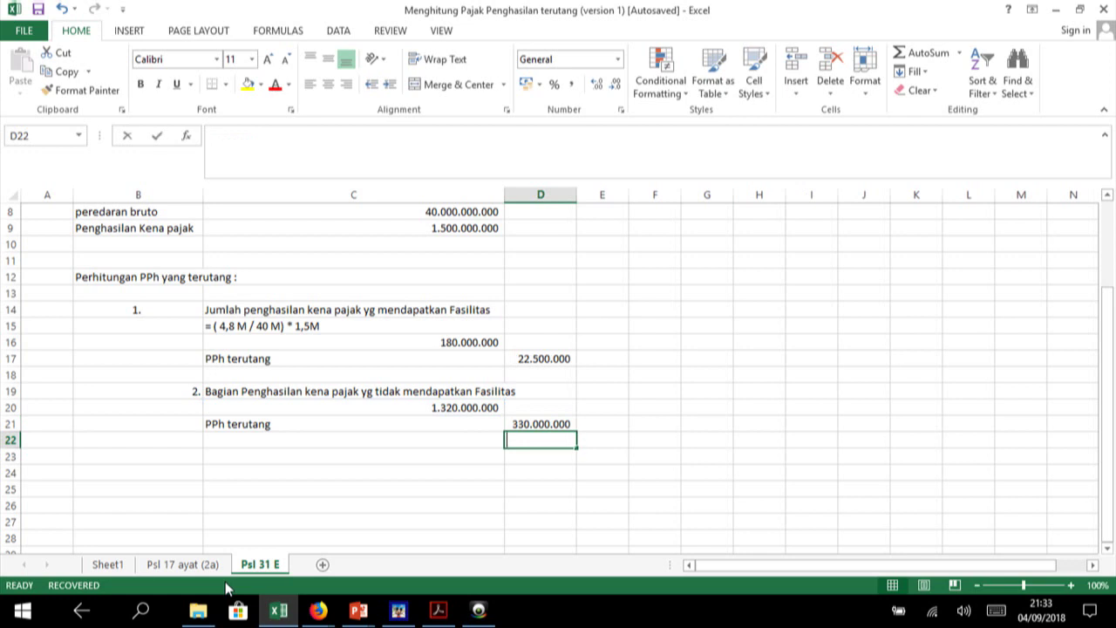
pyautogui.press('Up')
pyautogui.press('Up')
pyautogui.press('Up')
pyautogui.press('Up')
pyautogui.press('Up')
pyautogui.press('Up')
pyautogui.press('Down')
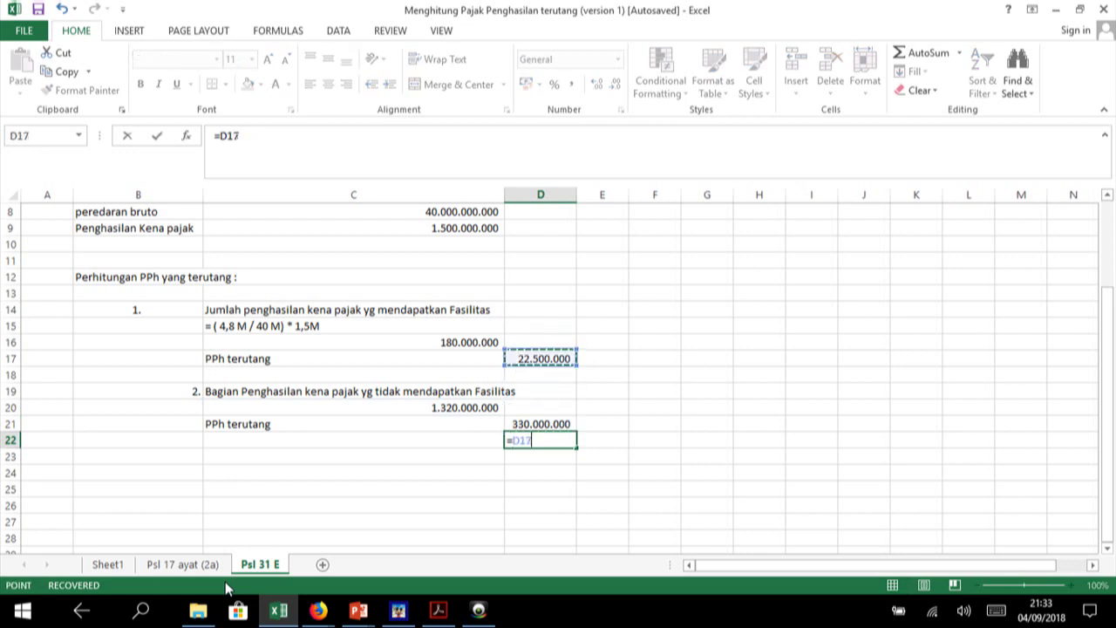
pyautogui.write('+')
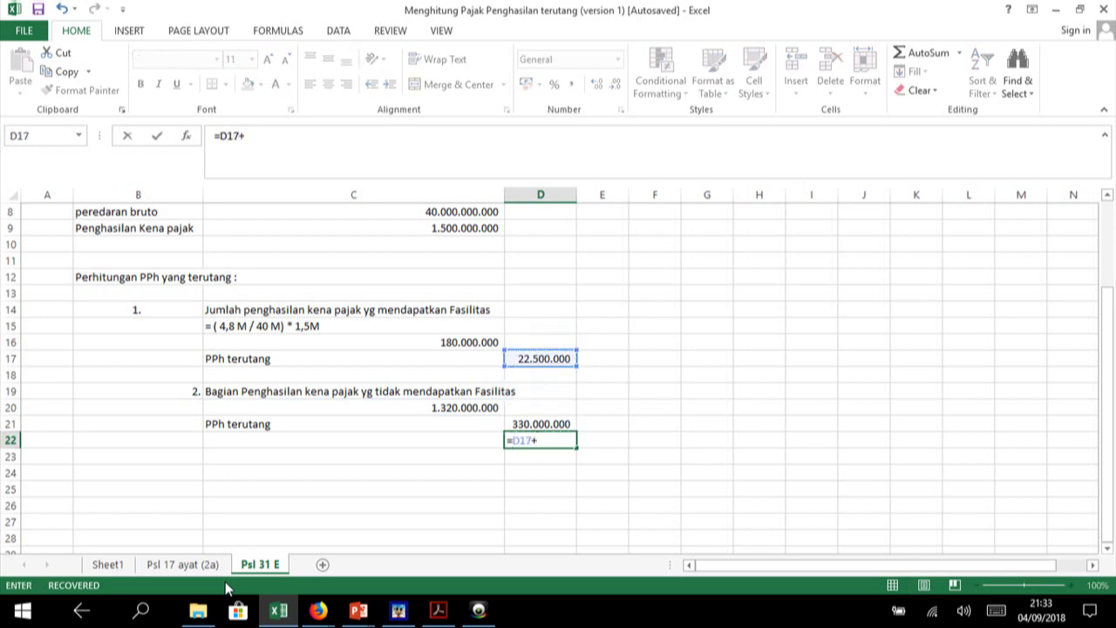
pyautogui.press('Up')
pyautogui.press('Return')
pyautogui.press('Up')
pyautogui.press('Left')
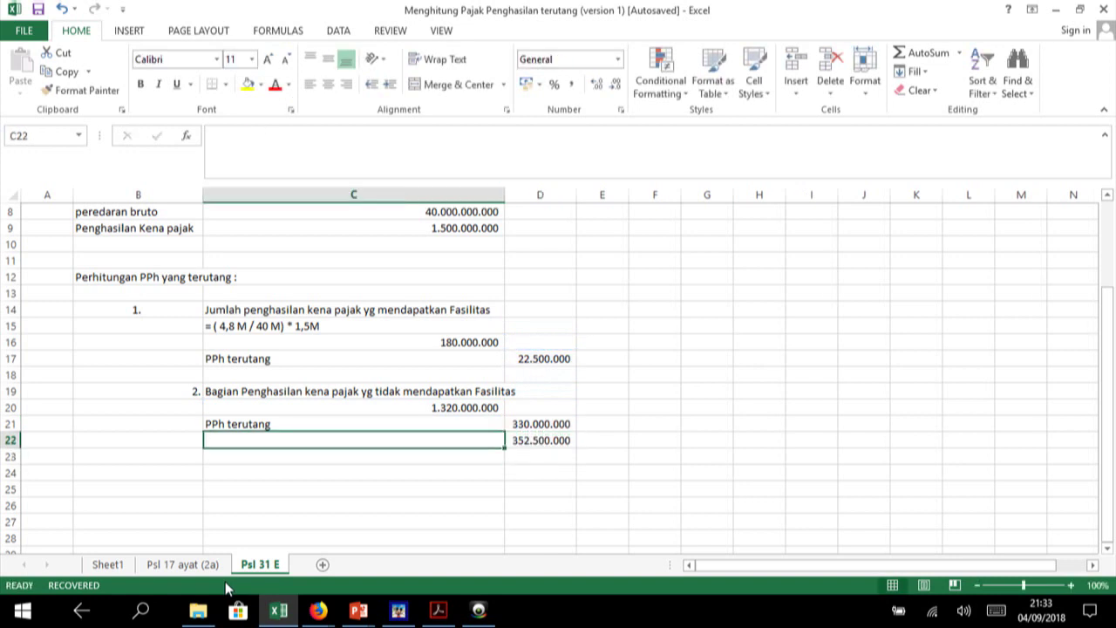
# - Label row 22 'Total PPh terutang PT. Alam Jaya sukses'
pyautogui.write('Total')
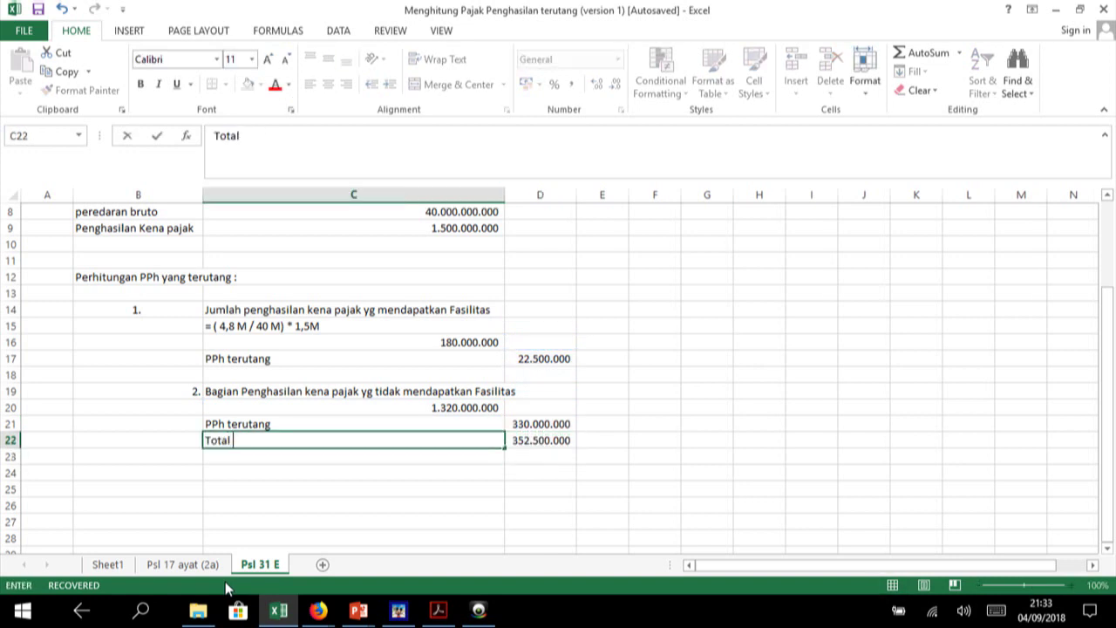
pyautogui.write(' PP')
pyautogui.press('BackSpace')
pyautogui.write('Ph ter')
pyautogui.write('utang')
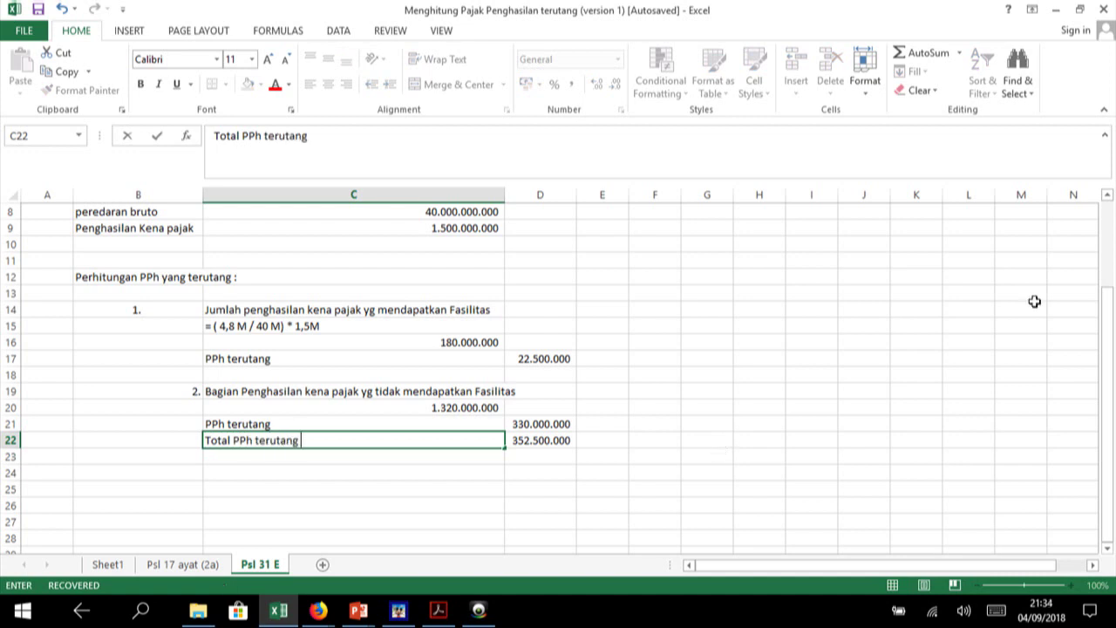
pyautogui.moveTo(1108, 325); pyautogui.dragTo(1114, 300)
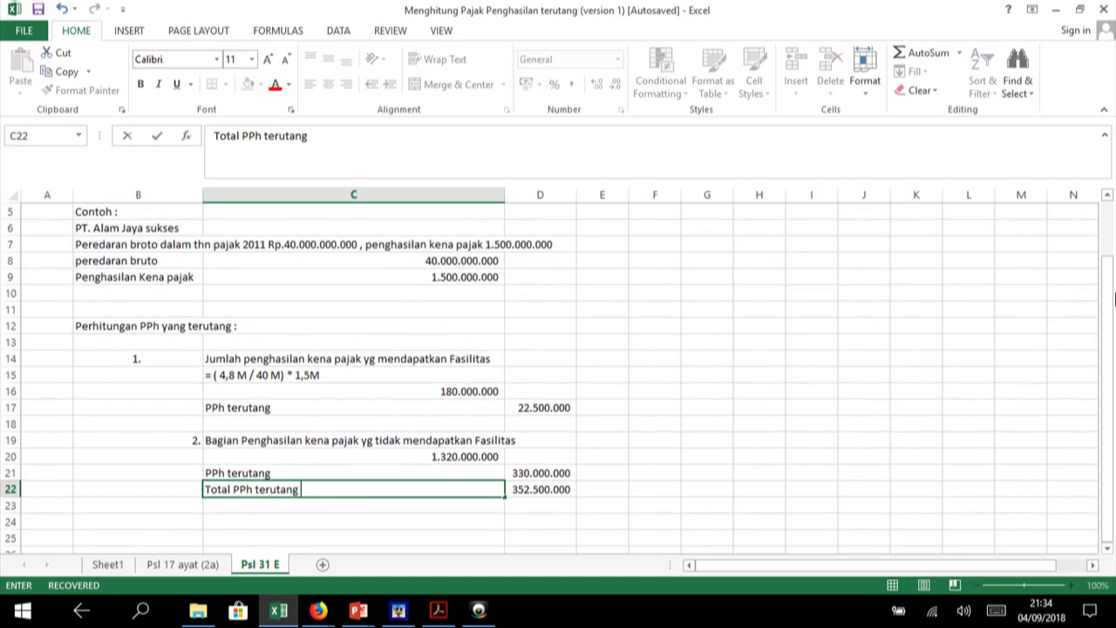
pyautogui.write('P')
pyautogui.write('T. ')
pyautogui.write(' Alam Jaya')
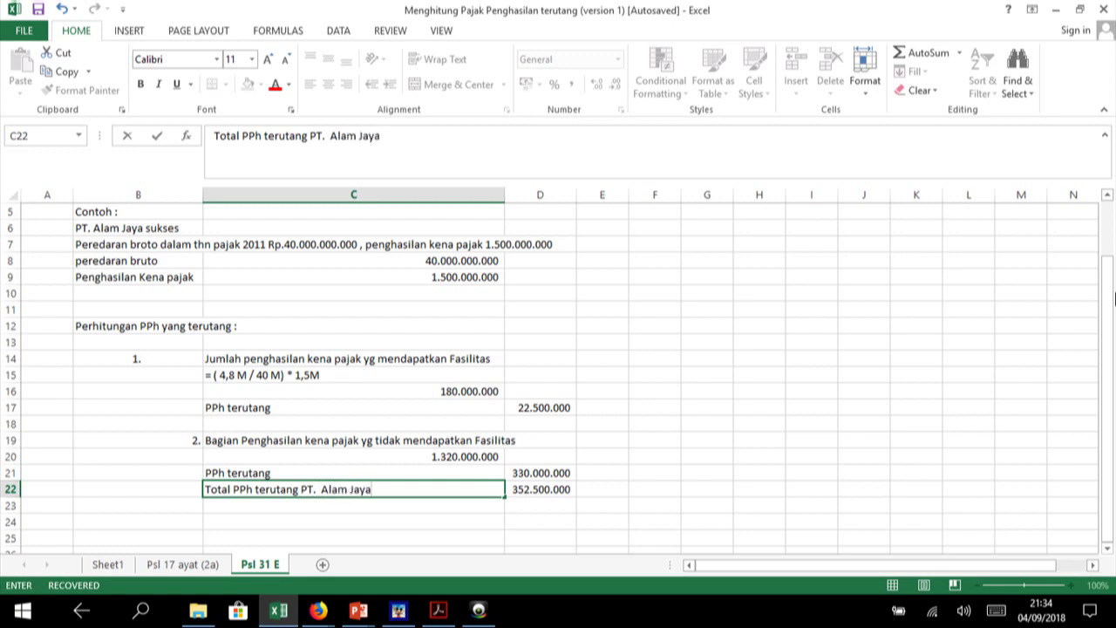
pyautogui.write(' sukse')
pyautogui.write('s')
pyautogui.press('Return')
pyautogui.press('Up')
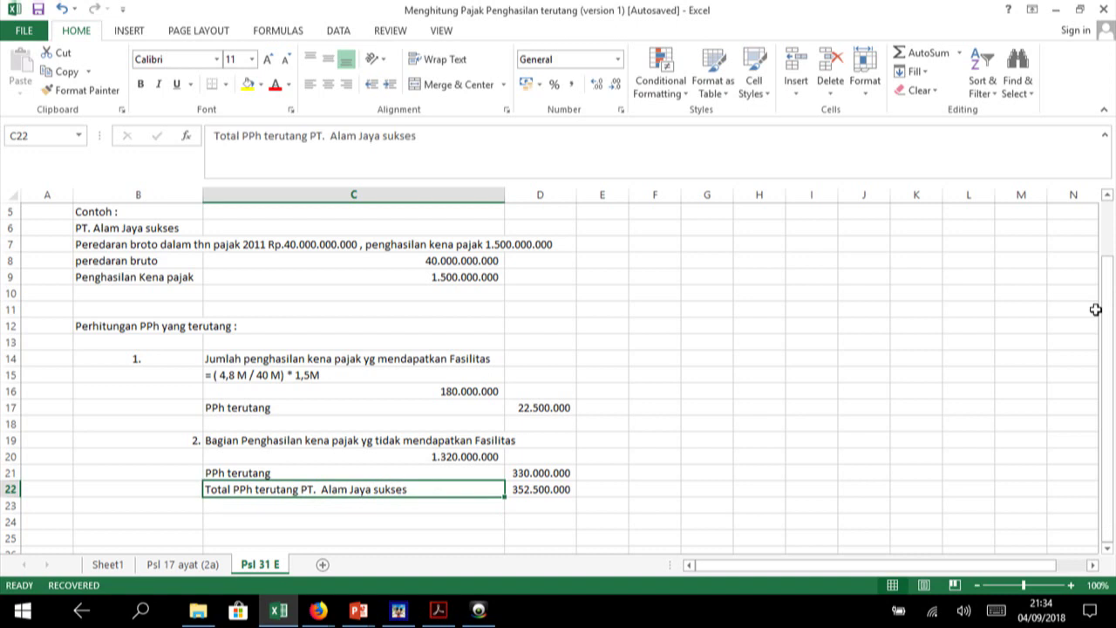
pyautogui.press('Right')
# - Add a bottom border under the 330.000.000 in D21 above the total
pyautogui.click(548, 470)
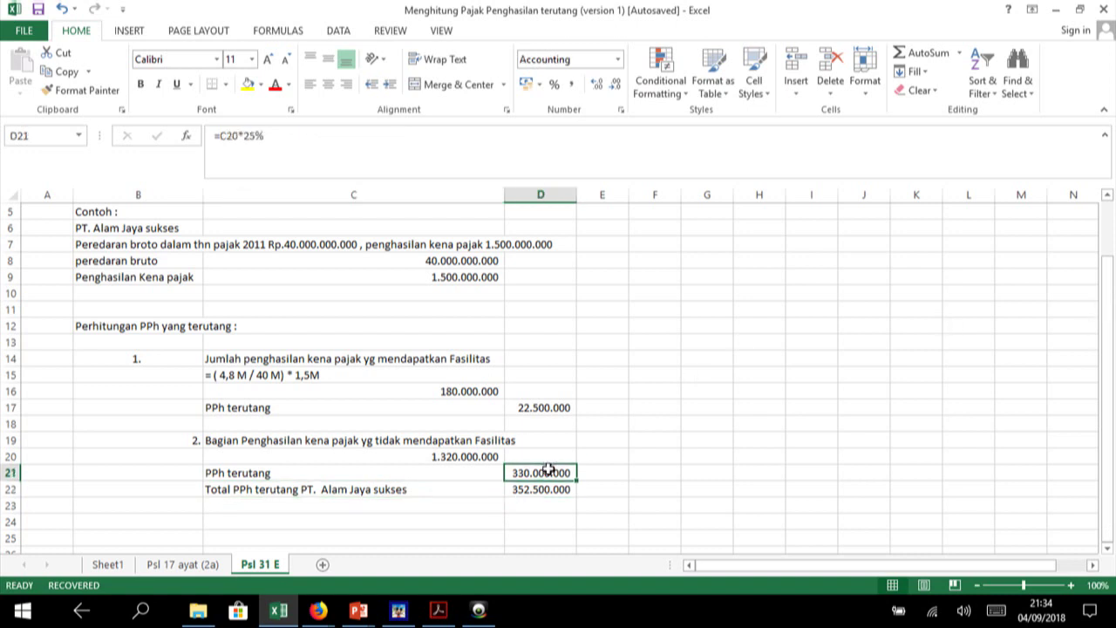
pyautogui.click(547, 513)
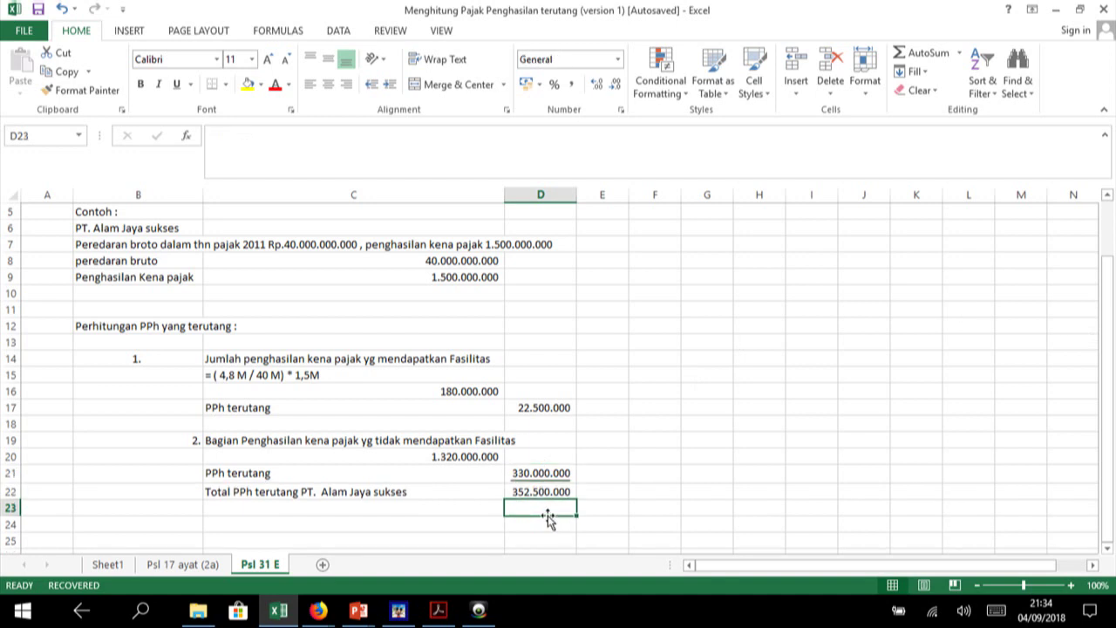
pyautogui.click(643, 465)
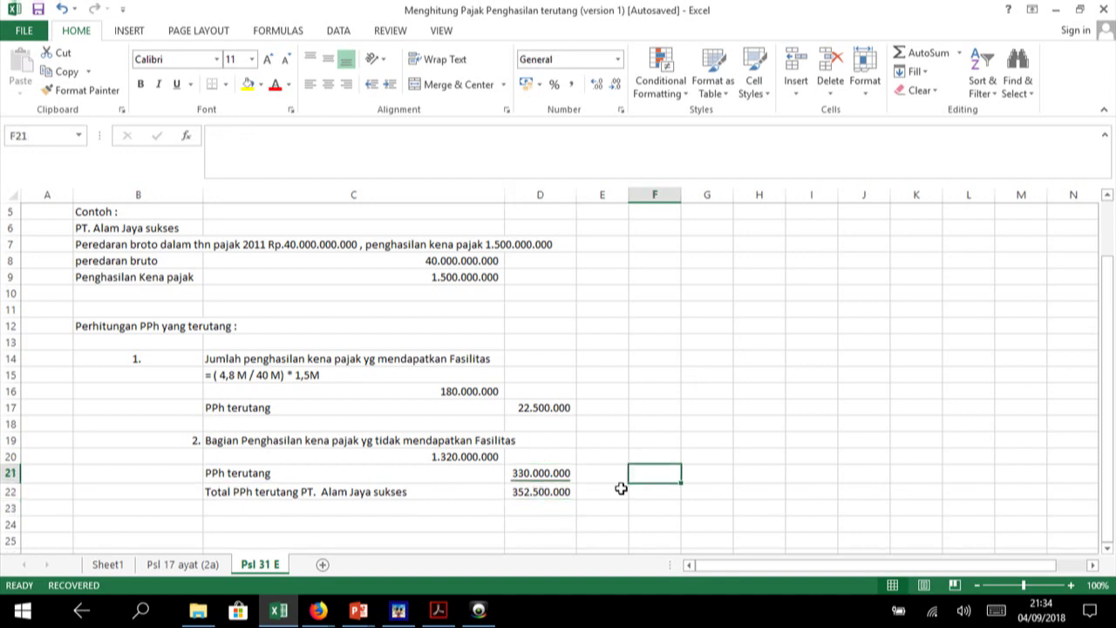
pyautogui.click(620, 489)
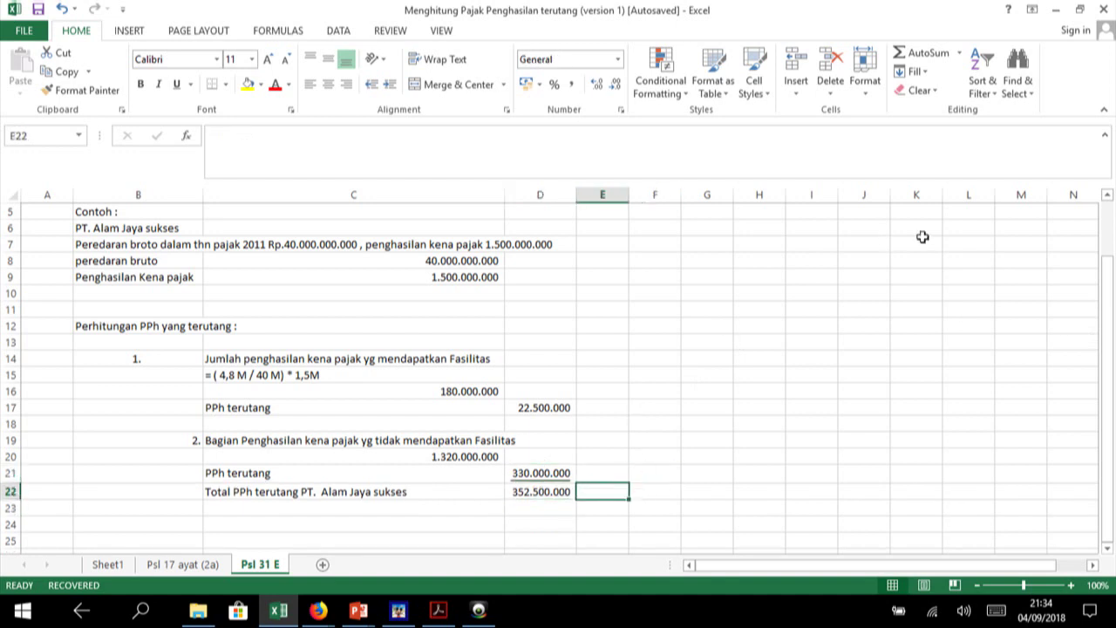
pyautogui.moveTo(1109, 280); pyautogui.dragTo(1108, 262)
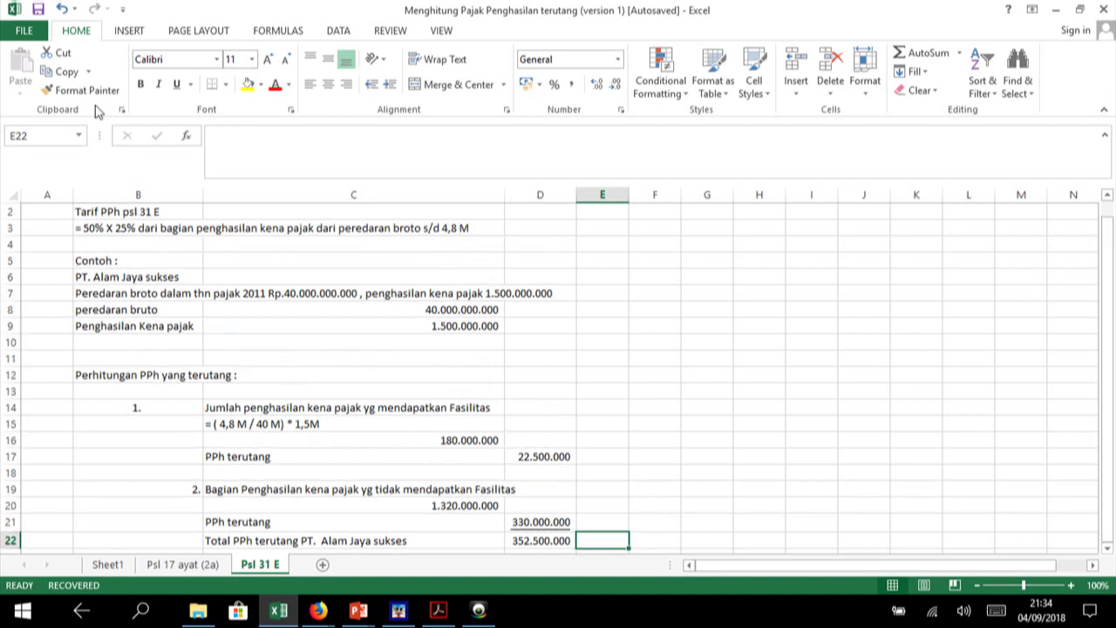
# - Save the workbook as 'Menghitung Pajak Penghasilan terutang' in the Kelas pajak folder
pyautogui.click(27, 35)
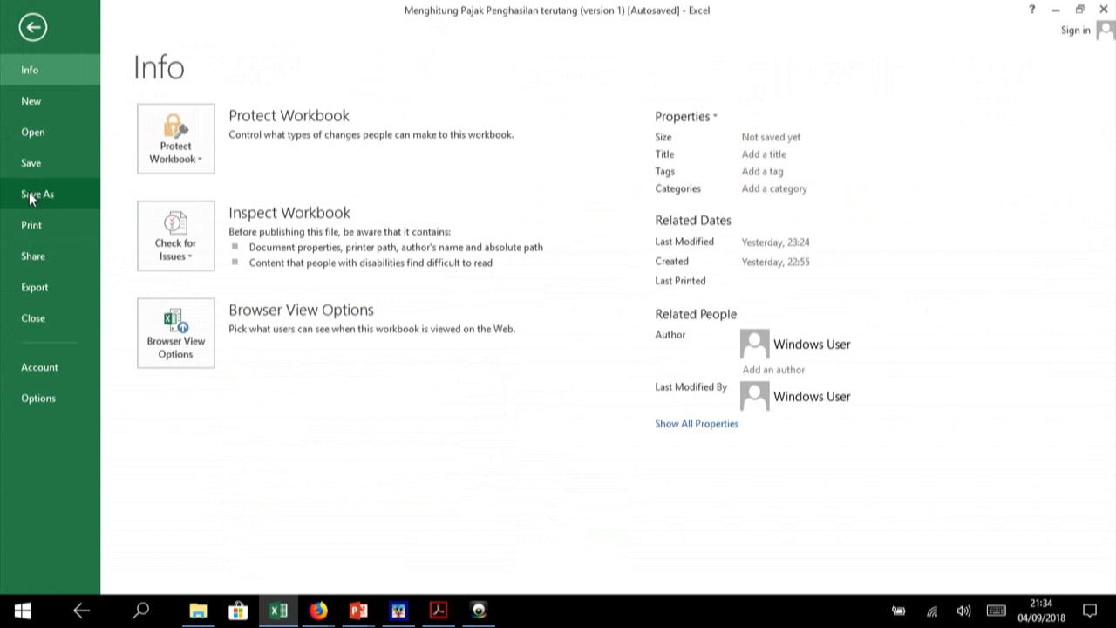
pyautogui.click(29, 194)
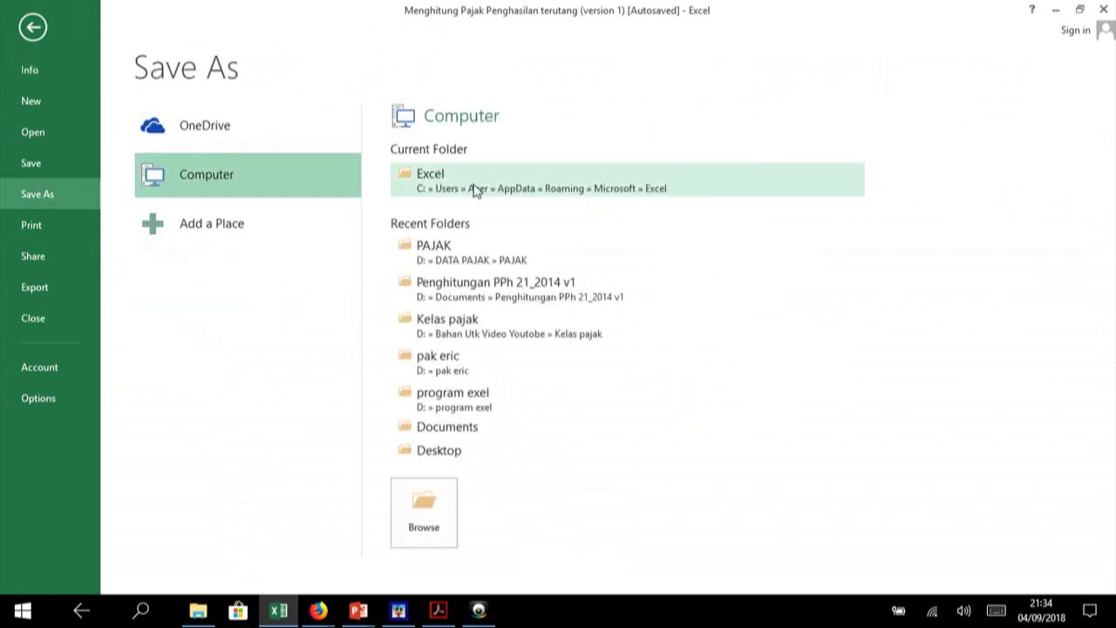
pyautogui.click(472, 185)
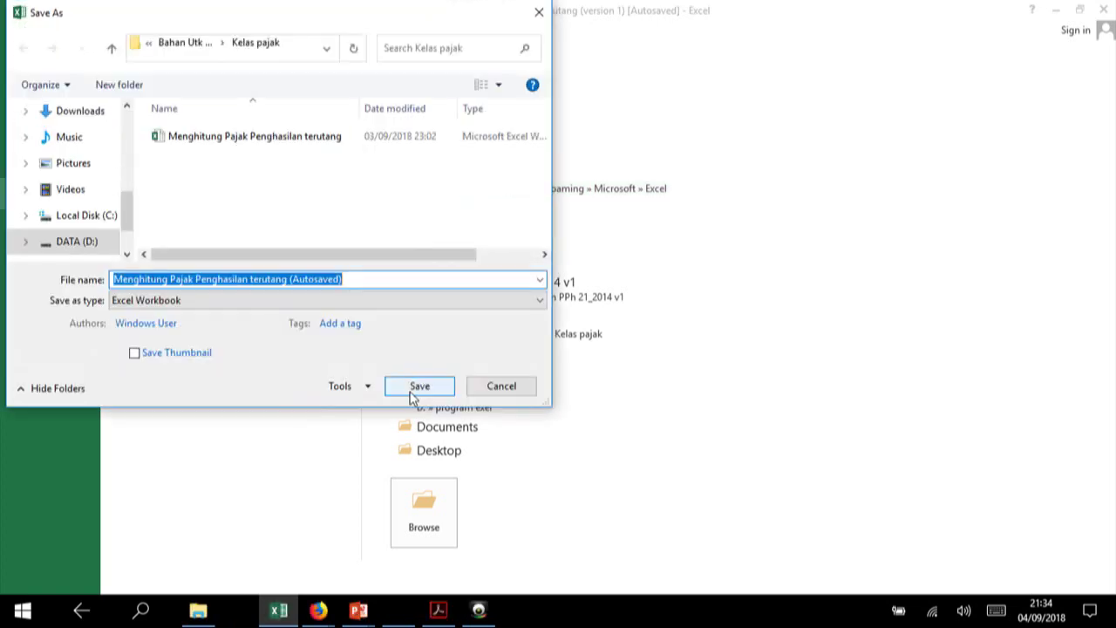
pyautogui.click(413, 394)
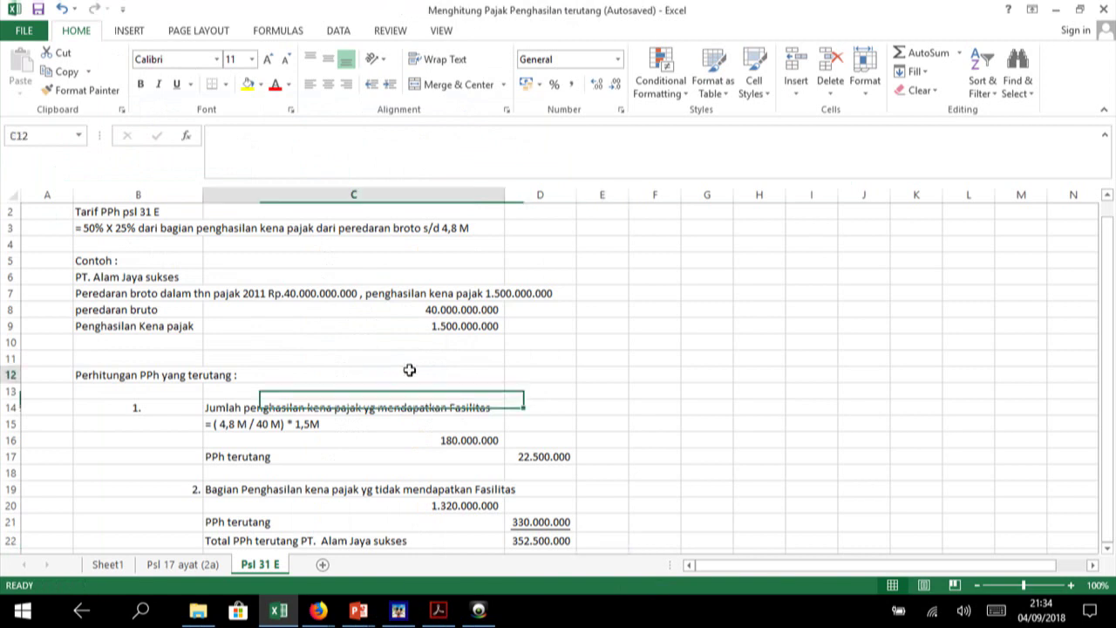
# - Left-align the item numbers 1. and 2. in B14:B21
pyautogui.click(409, 371)
pyautogui.press('Down')
pyautogui.press('Down')
pyautogui.press('Down')
pyautogui.press('Down')
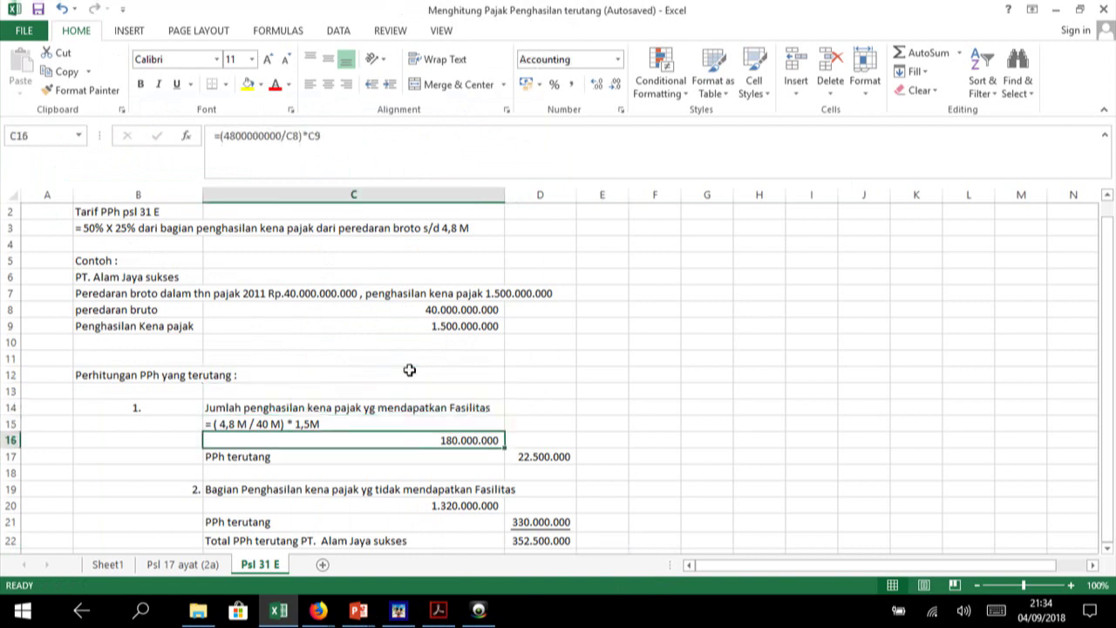
pyautogui.press('Down')
pyautogui.press('Down')
pyautogui.moveTo(170, 407); pyautogui.dragTo(159, 520)
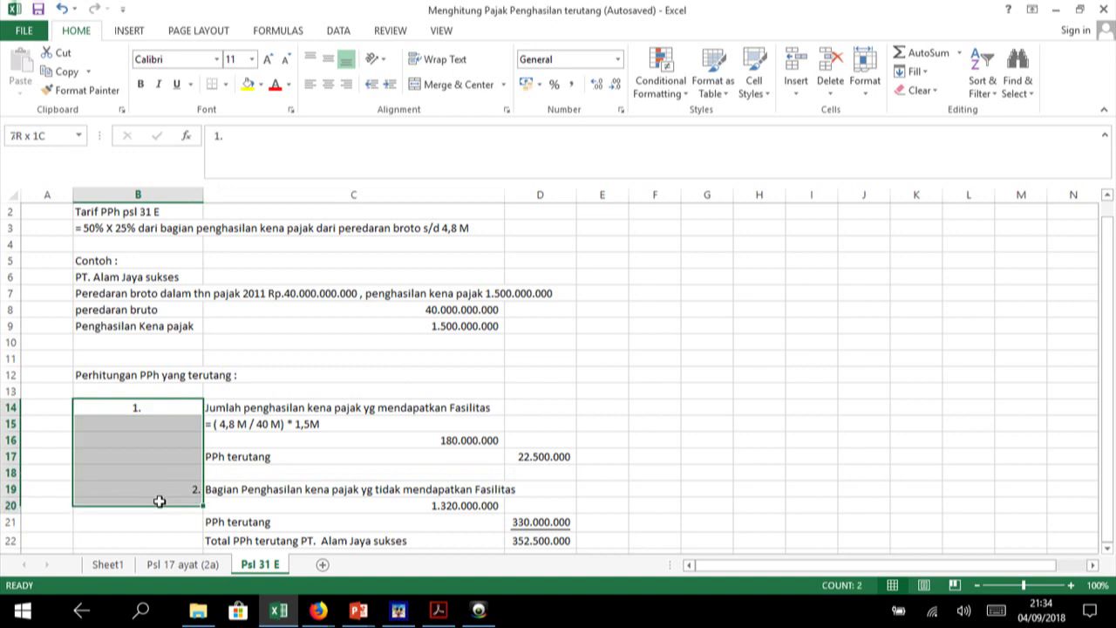
pyautogui.click(330, 86)
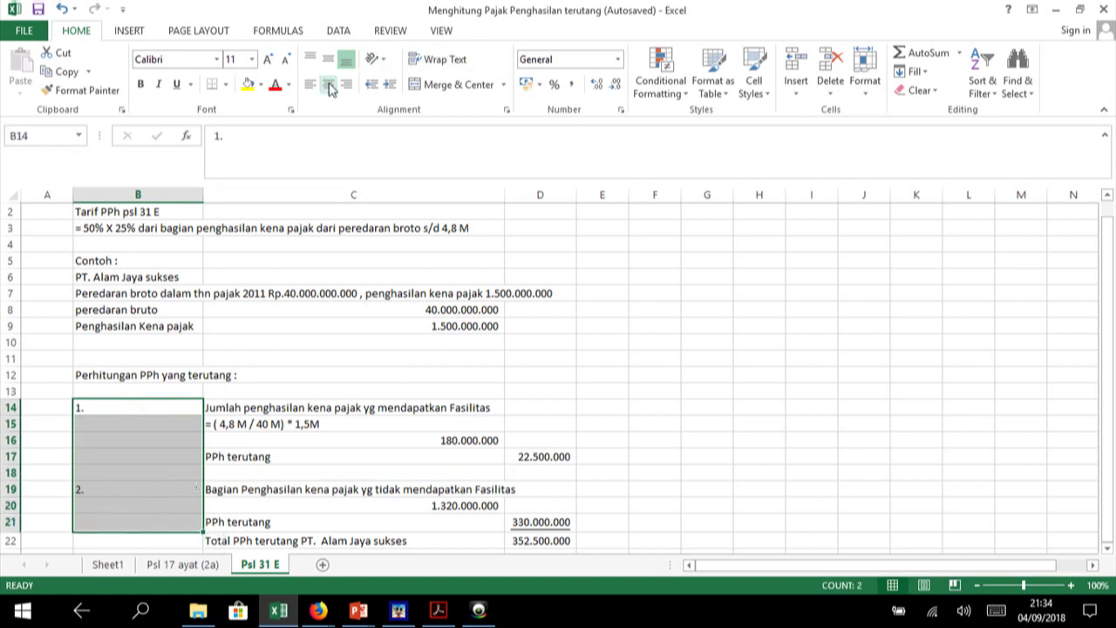
# - Narrow column B to width 7,86 so descriptions sit closer to the numbers
pyautogui.click(207, 195)
pyautogui.moveTo(198, 200); pyautogui.dragTo(123, 202)
pyautogui.click(108, 393)
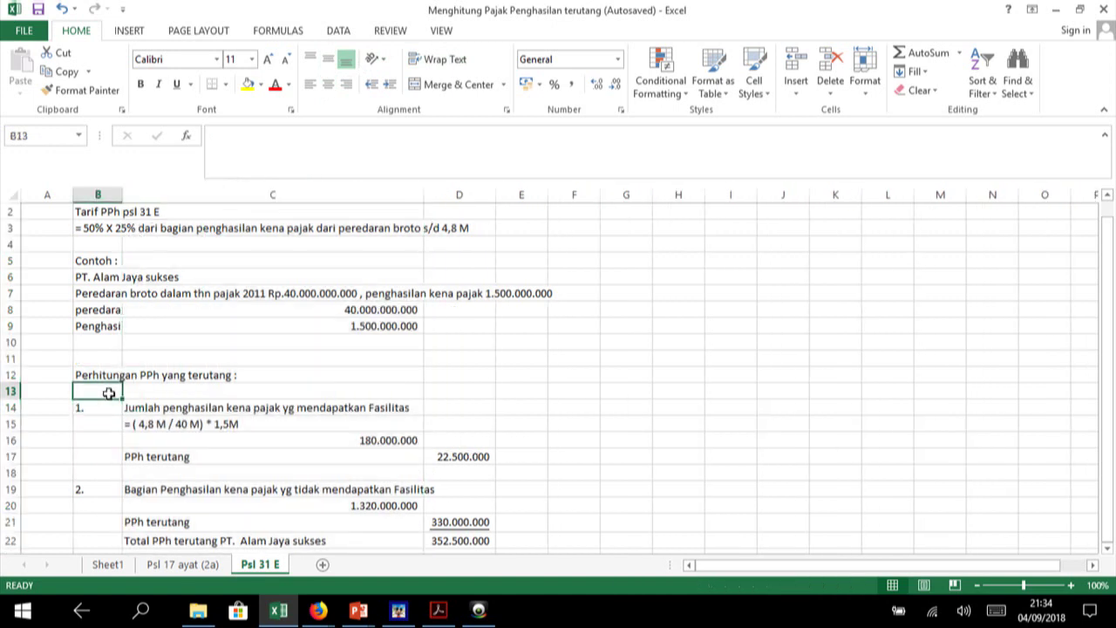
pyautogui.press('Down')
pyautogui.press('Down')
pyautogui.press('Down')
pyautogui.press('Down')
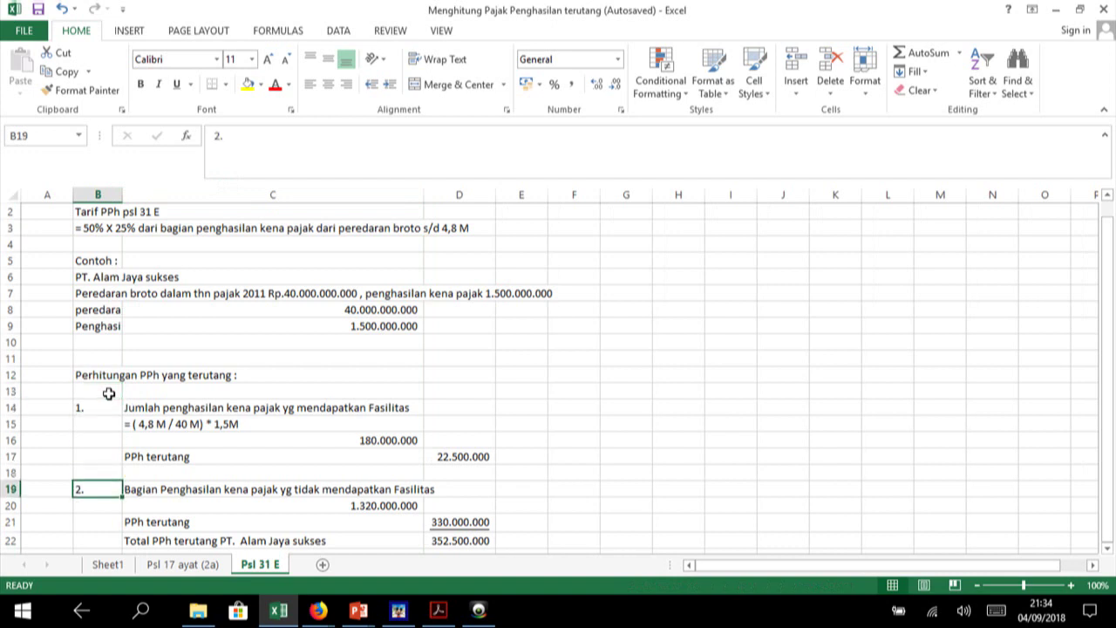
pyautogui.press('Down')
pyautogui.press('Down')
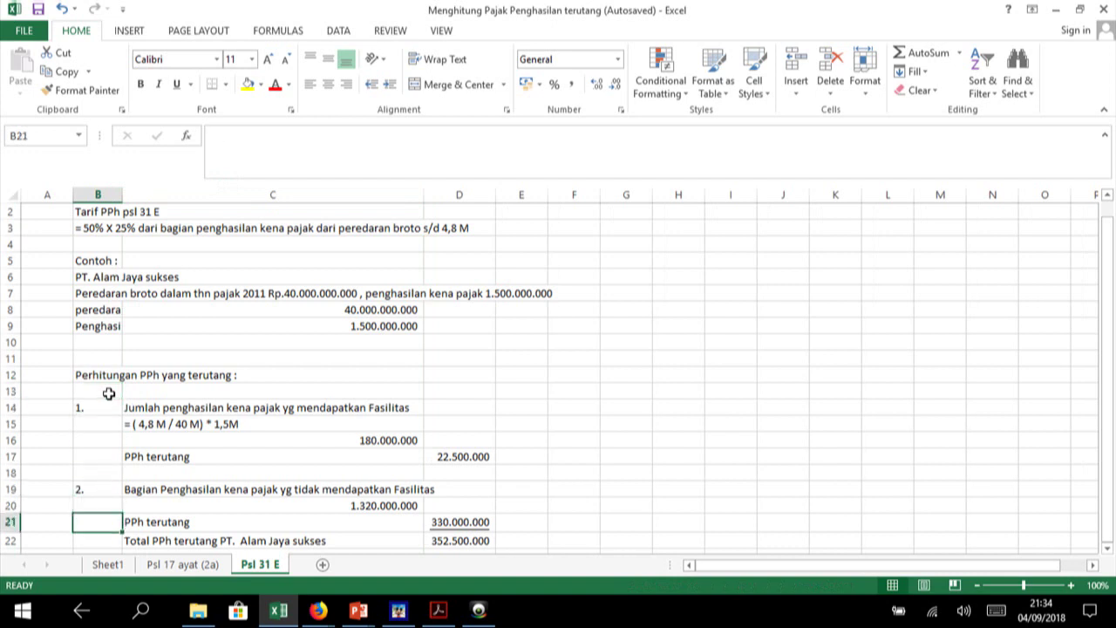
pyautogui.press('Up')
pyautogui.press('Up')
pyautogui.press('Up')
pyautogui.press('Up')
pyautogui.press('Up')
pyautogui.press('Up')
pyautogui.press('Up')
pyautogui.press('Up')
pyautogui.press('Up')
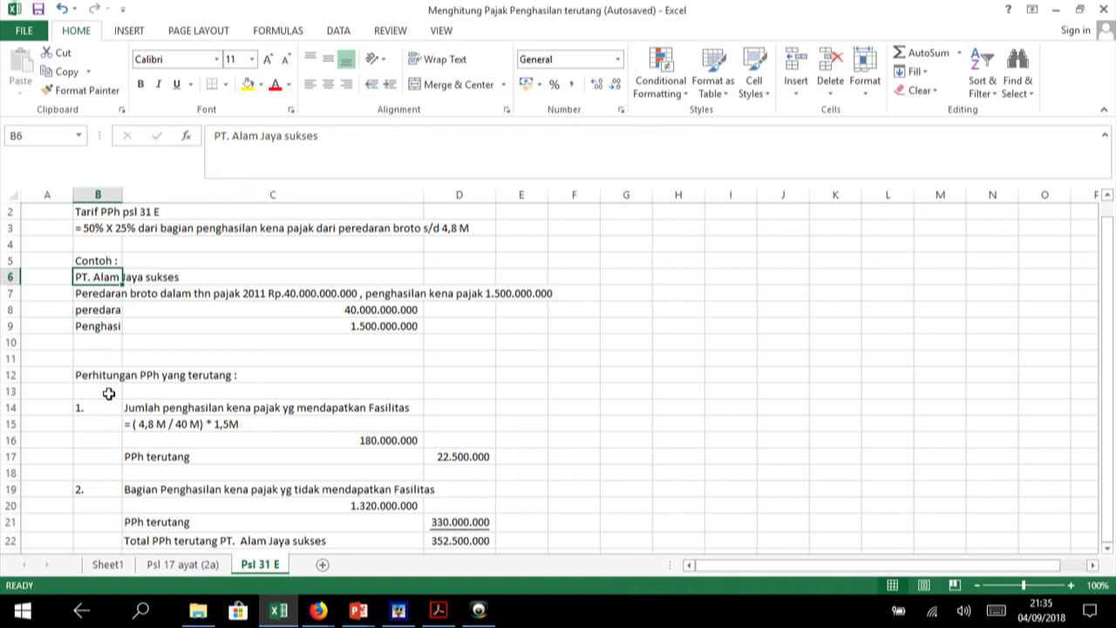
pyautogui.press('Down')
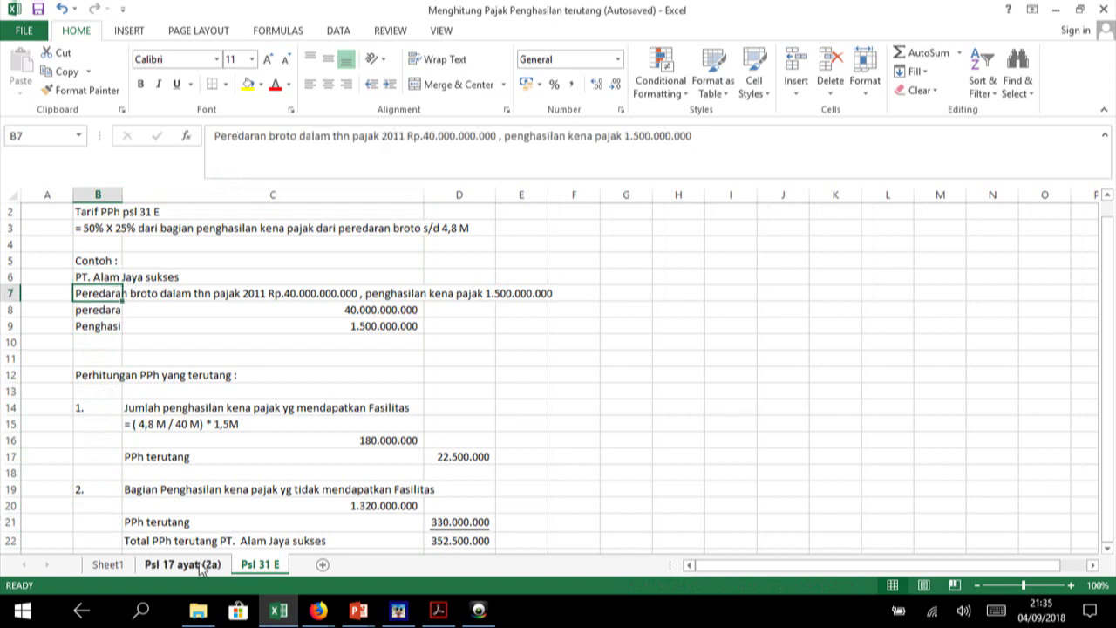
pyautogui.click(201, 567)
pyautogui.click(241, 486)
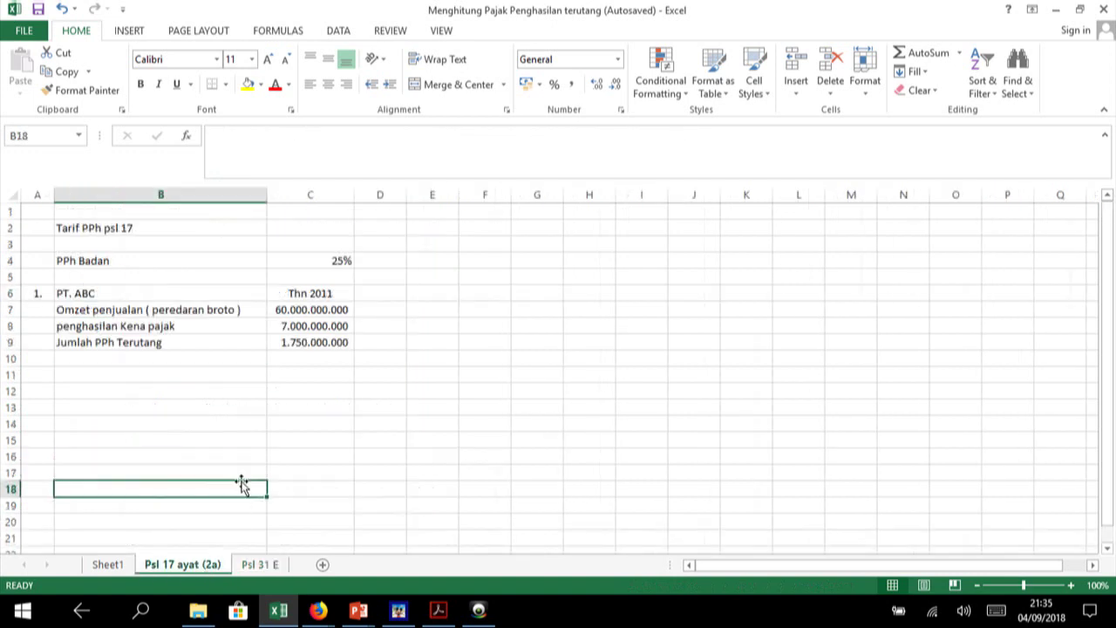
pyautogui.press('Up')
pyautogui.press('Up')
pyautogui.press('Up')
pyautogui.press('Up')
pyautogui.press('Up')
pyautogui.press('Up')
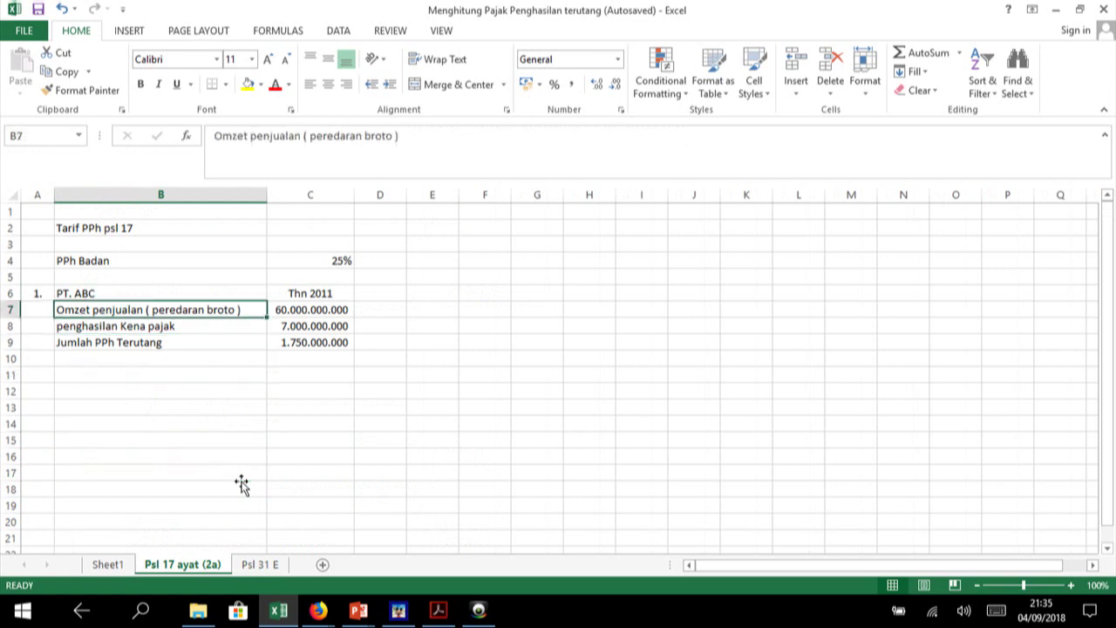
pyautogui.press('Up')
pyautogui.press('Up')
pyautogui.press('Up')
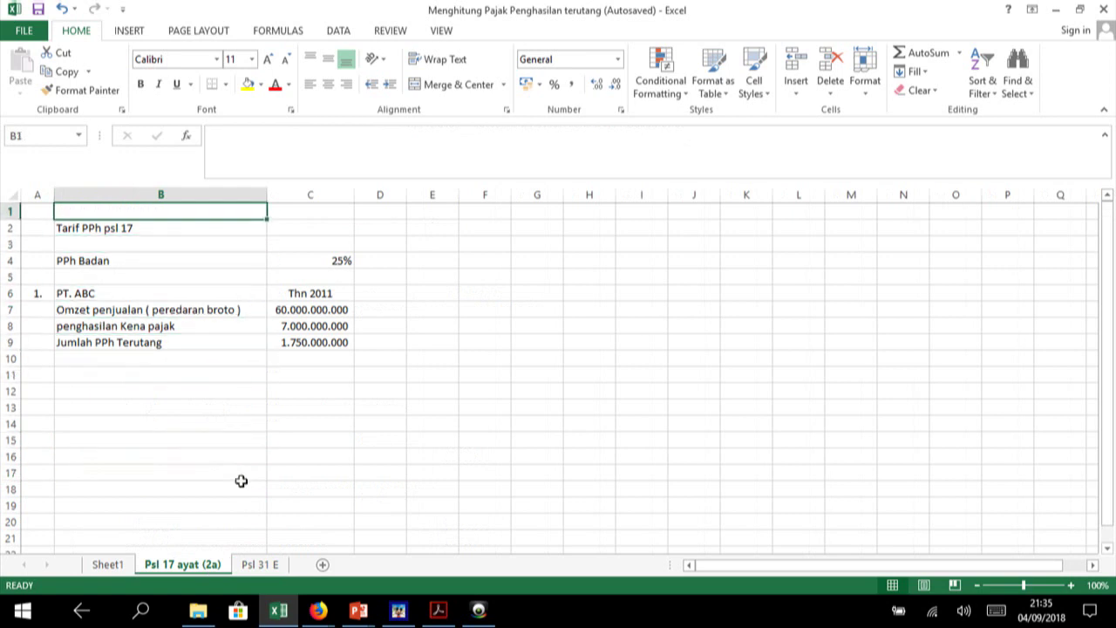
pyautogui.press('Down')
pyautogui.press('Down')
pyautogui.press('Down')
pyautogui.press('Down')
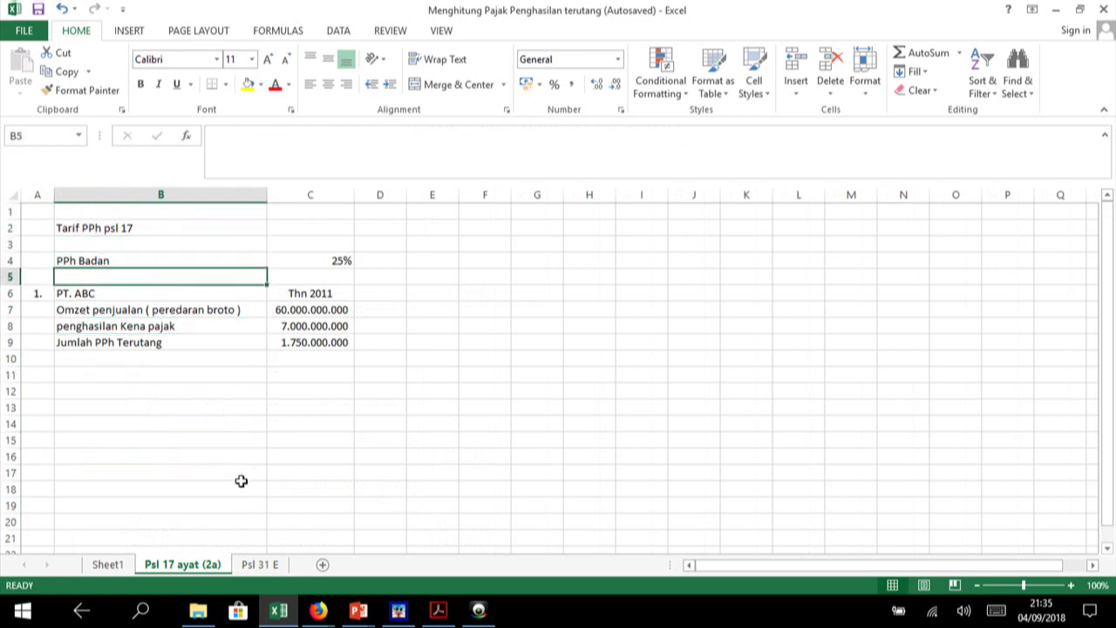
pyautogui.press('Right')
pyautogui.press('Up')
pyautogui.press('Up')
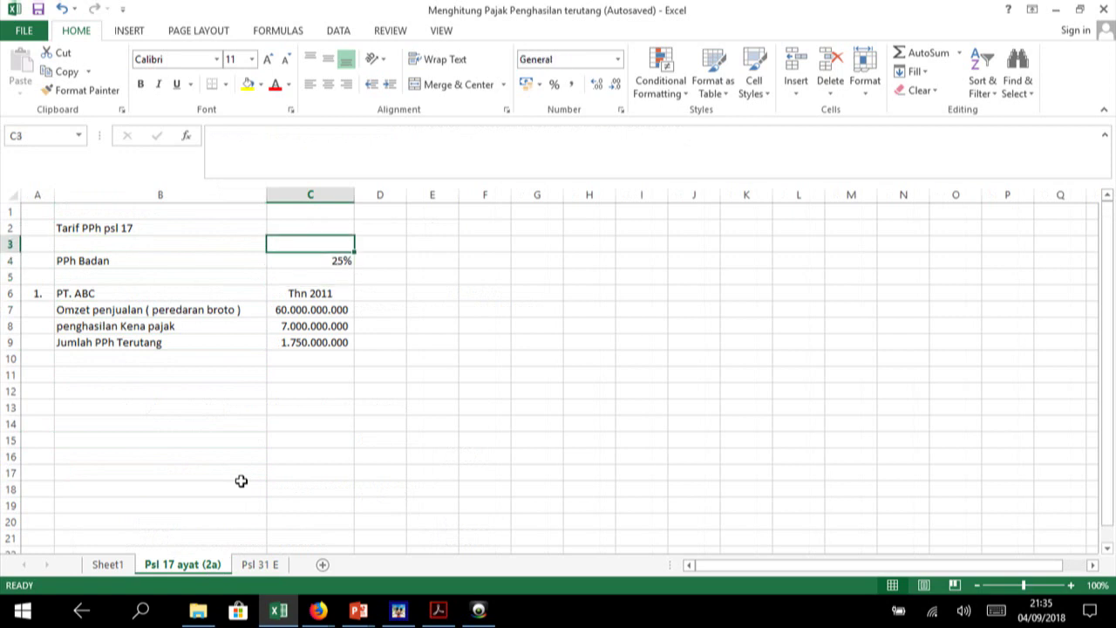
pyautogui.press('Down')
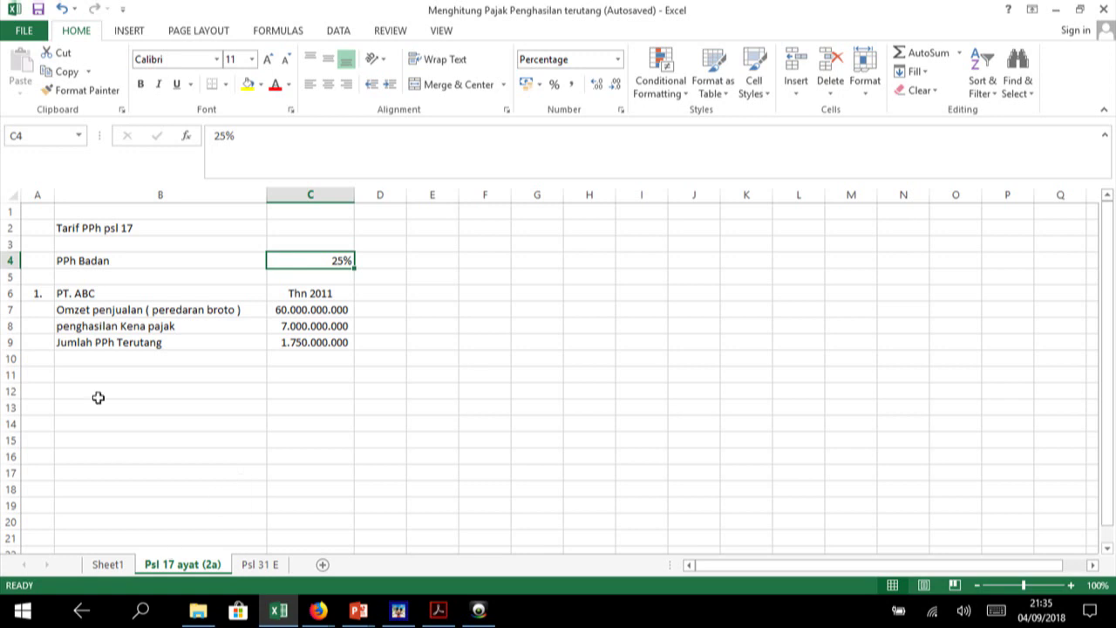
pyautogui.click(96, 343)
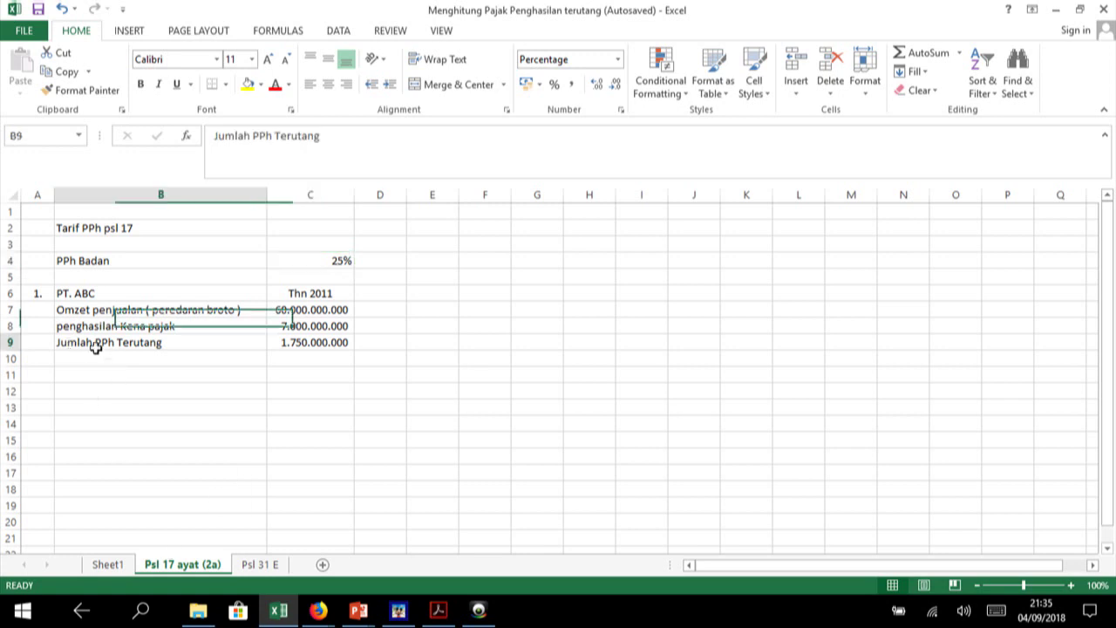
pyautogui.click(242, 312)
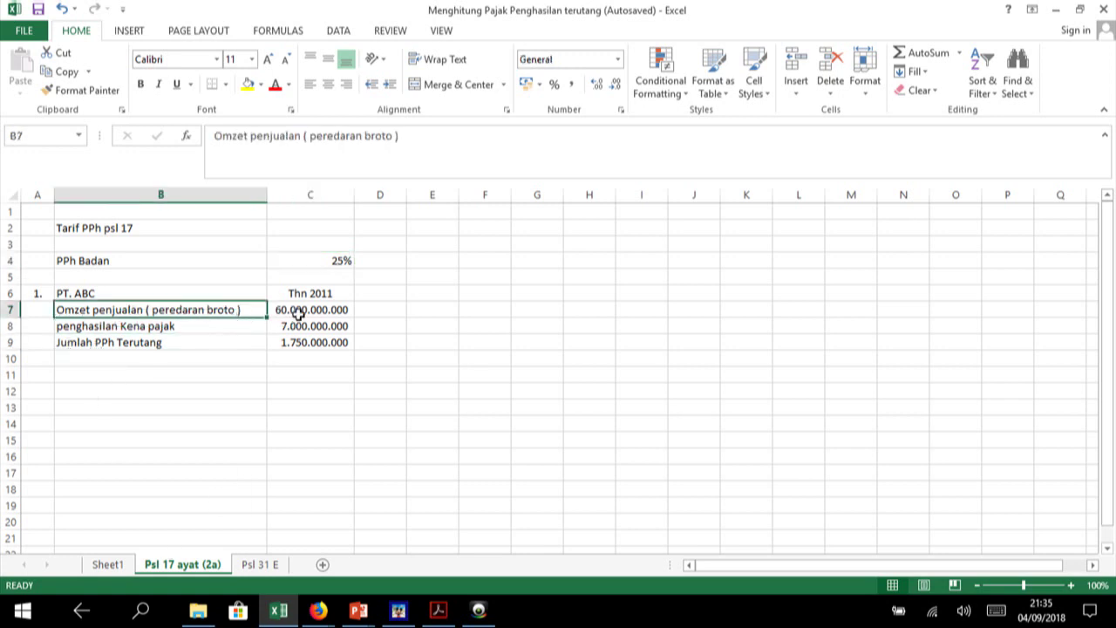
pyautogui.click(299, 315)
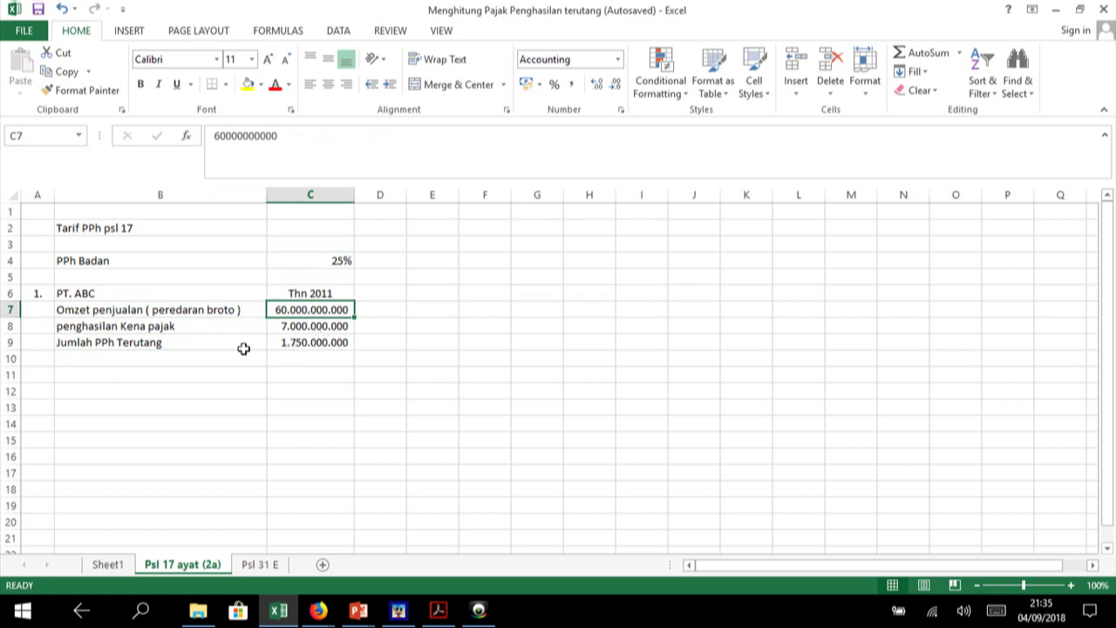
pyautogui.click(314, 326)
pyautogui.click(181, 358)
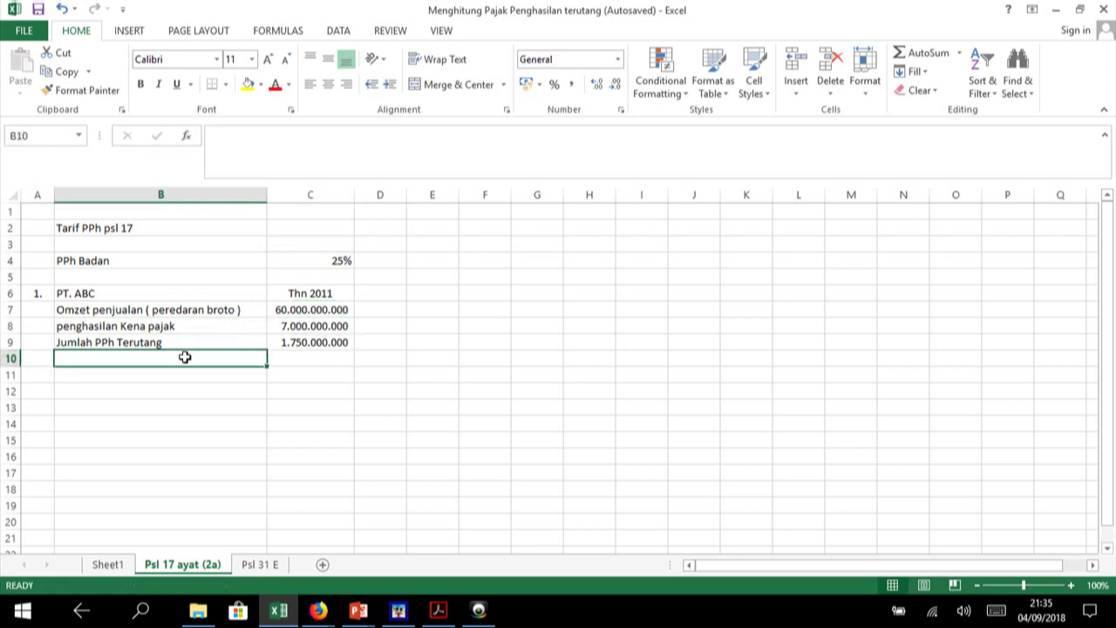
pyautogui.click(295, 342)
pyautogui.doubleClick(294, 341)
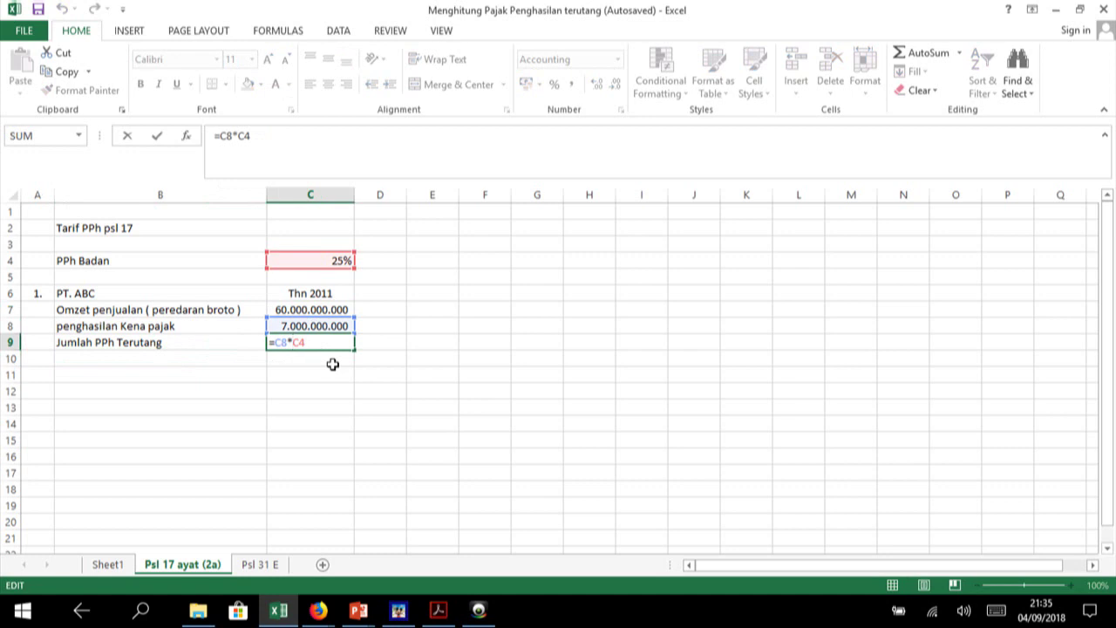
pyautogui.press('Return')
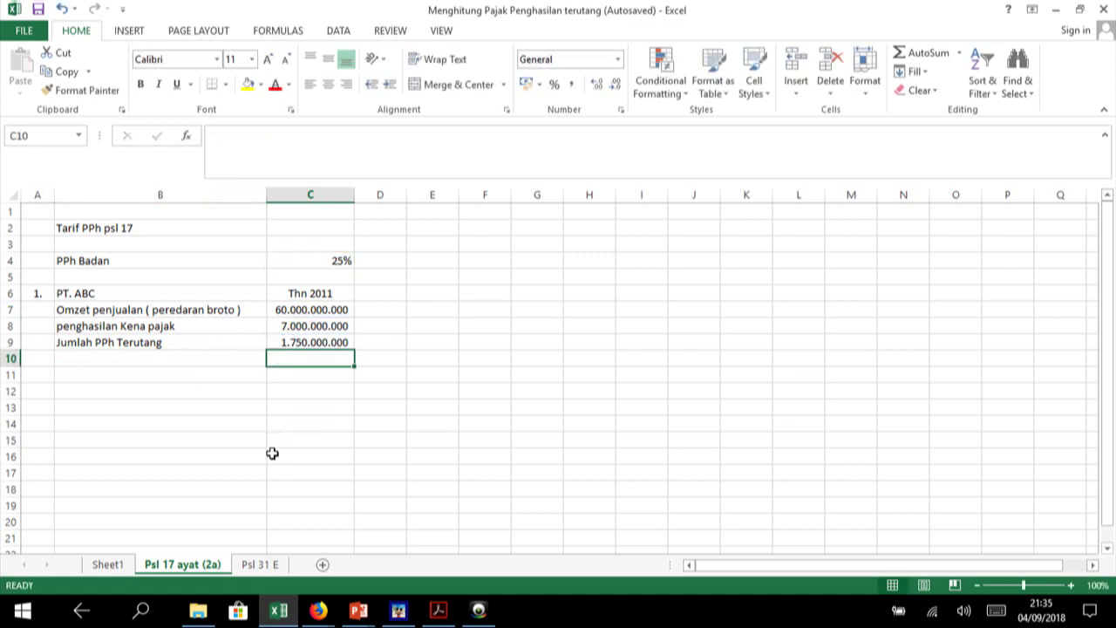
pyautogui.click(264, 565)
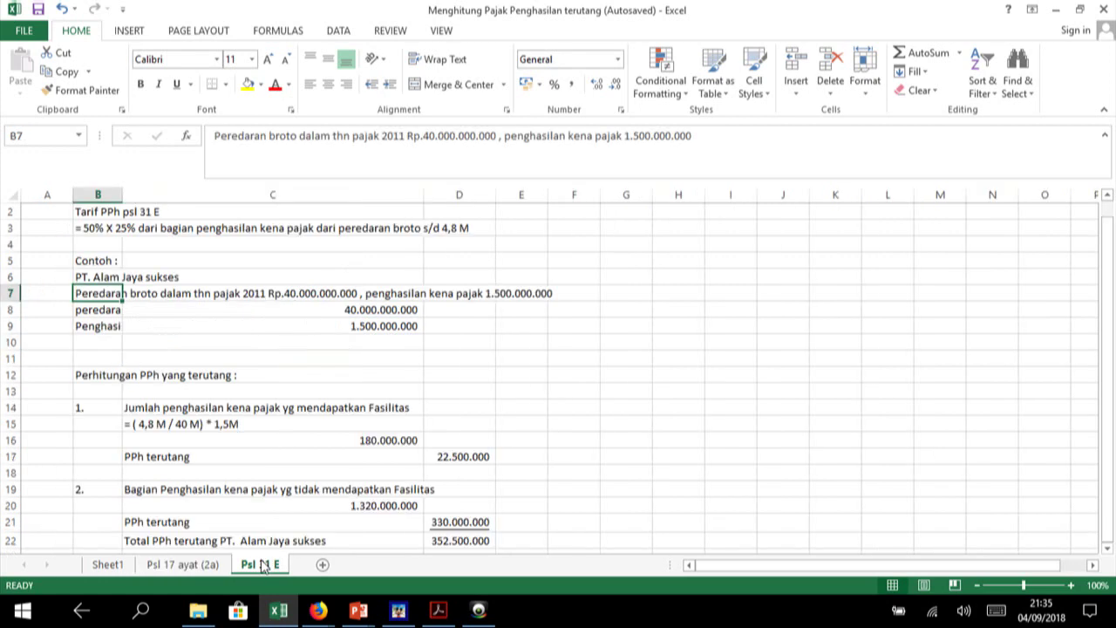
pyautogui.click(208, 382)
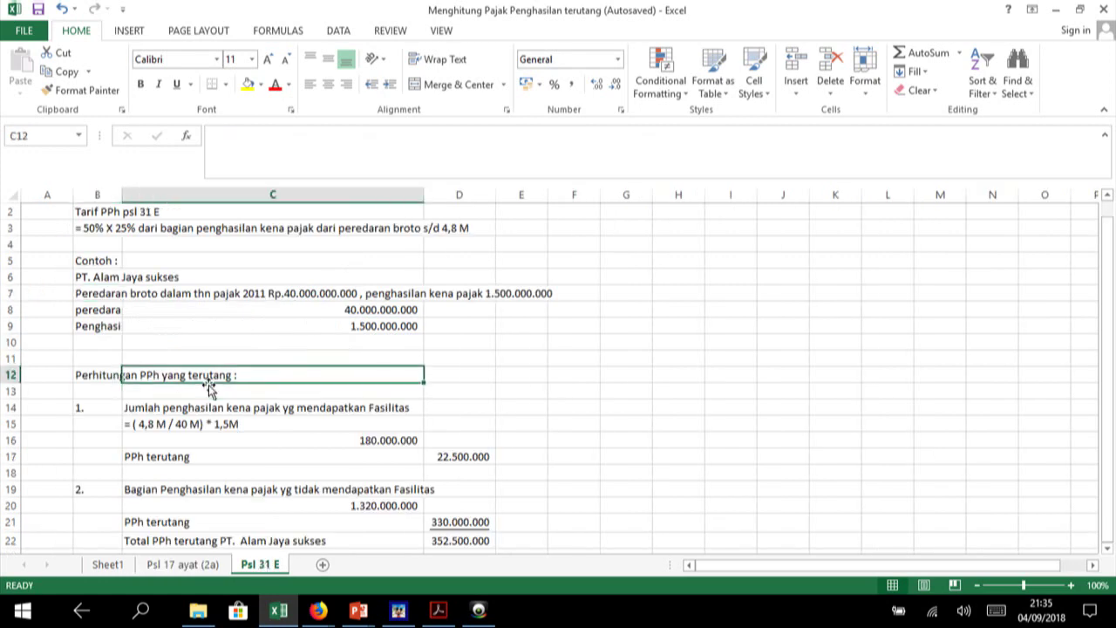
pyautogui.press('Up')
pyautogui.press('Up')
pyautogui.press('Up')
pyautogui.press('Up')
pyautogui.press('Up')
pyautogui.press('Up')
pyautogui.press('Down')
pyautogui.press('Down')
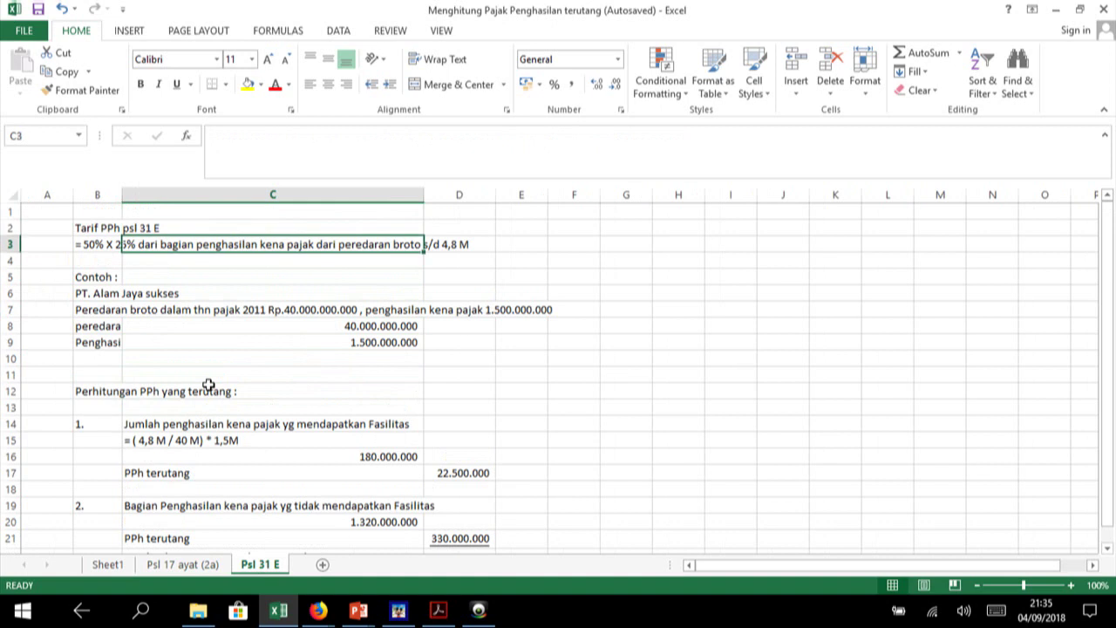
pyautogui.press('Left')
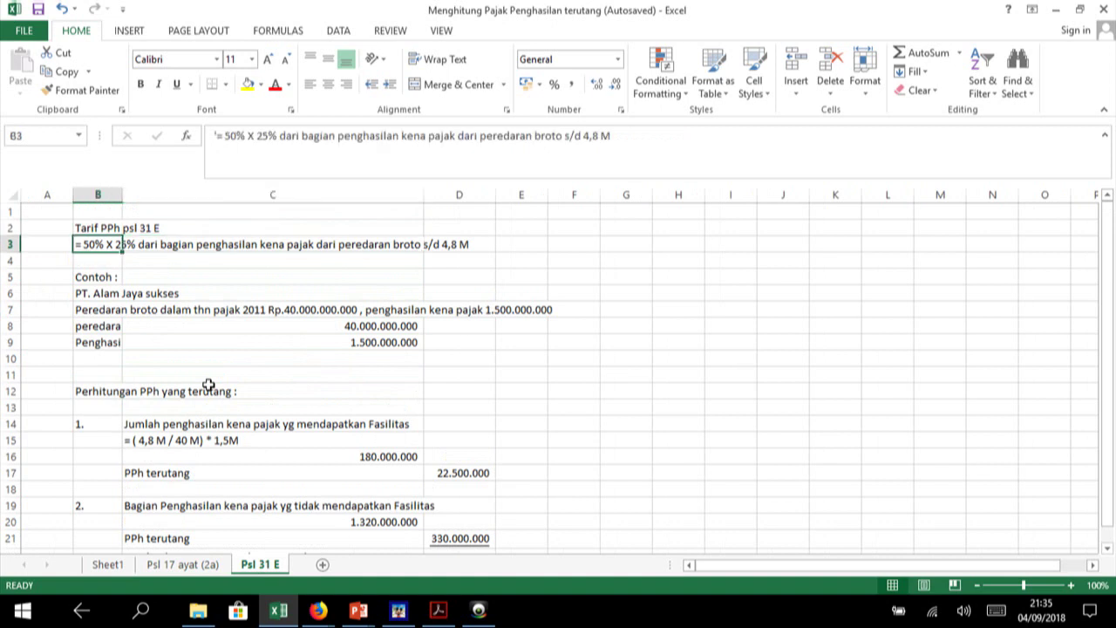
pyautogui.press('Left')
pyautogui.press('Right')
pyautogui.press('Down')
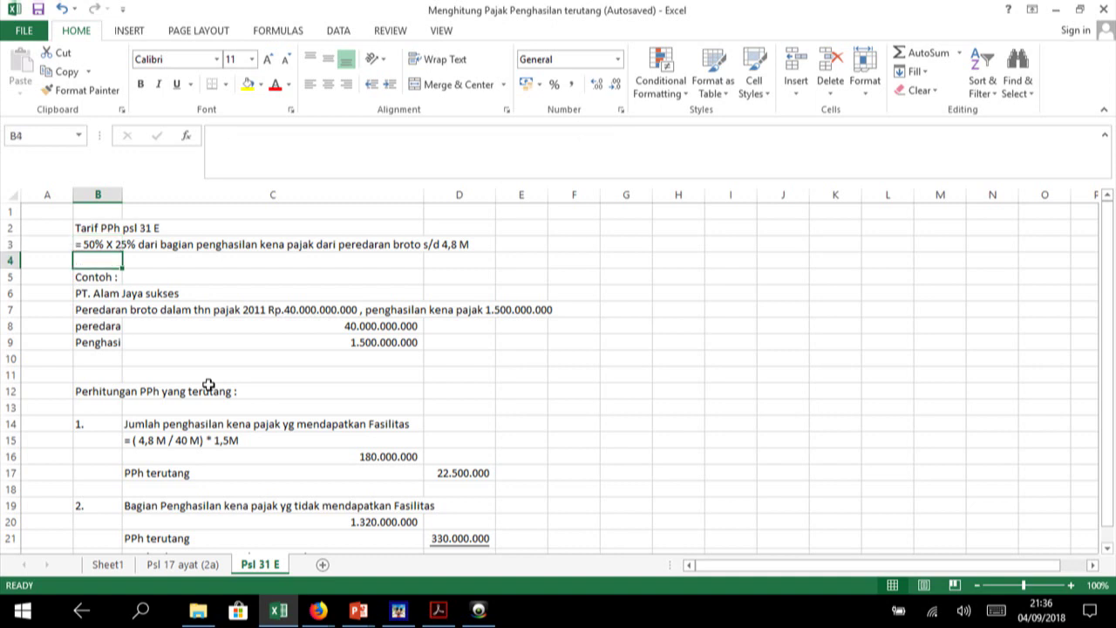
pyautogui.press('Down')
pyautogui.press('Down')
pyautogui.press('Down')
pyautogui.press('Down')
pyautogui.press('Down')
pyautogui.press('Down')
pyautogui.press('Down')
pyautogui.press('Down')
pyautogui.press('Down')
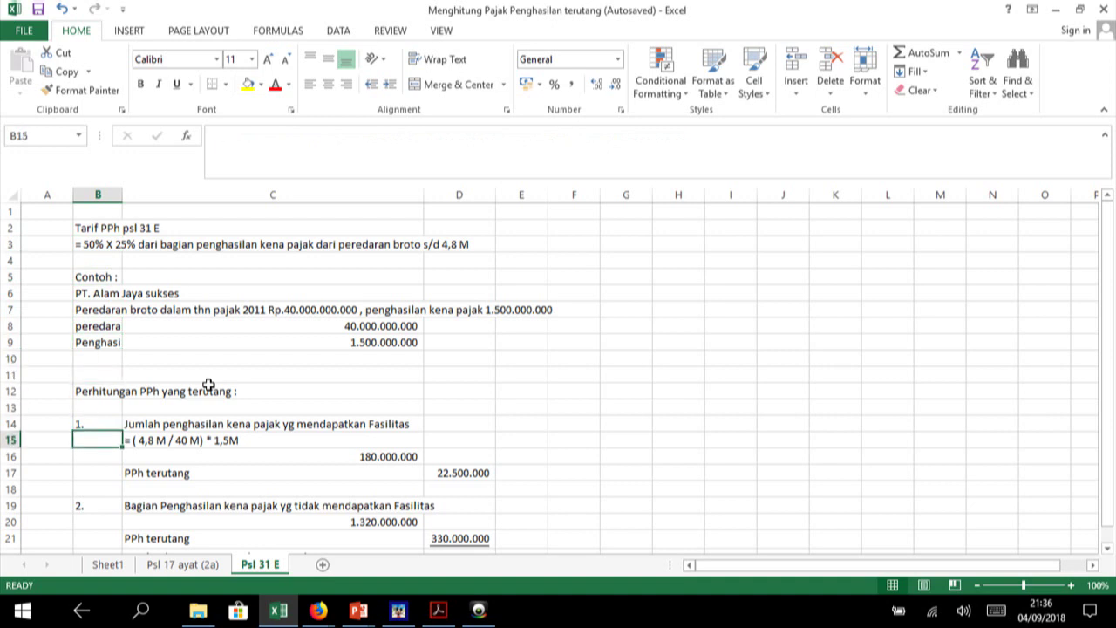
pyautogui.press('Down')
pyautogui.press('Down')
pyautogui.press('Down')
pyautogui.press('Down')
pyautogui.press('Down')
pyautogui.press('Up')
pyautogui.press('Up')
pyautogui.press('Up')
pyautogui.press('Up')
pyautogui.press('Up')
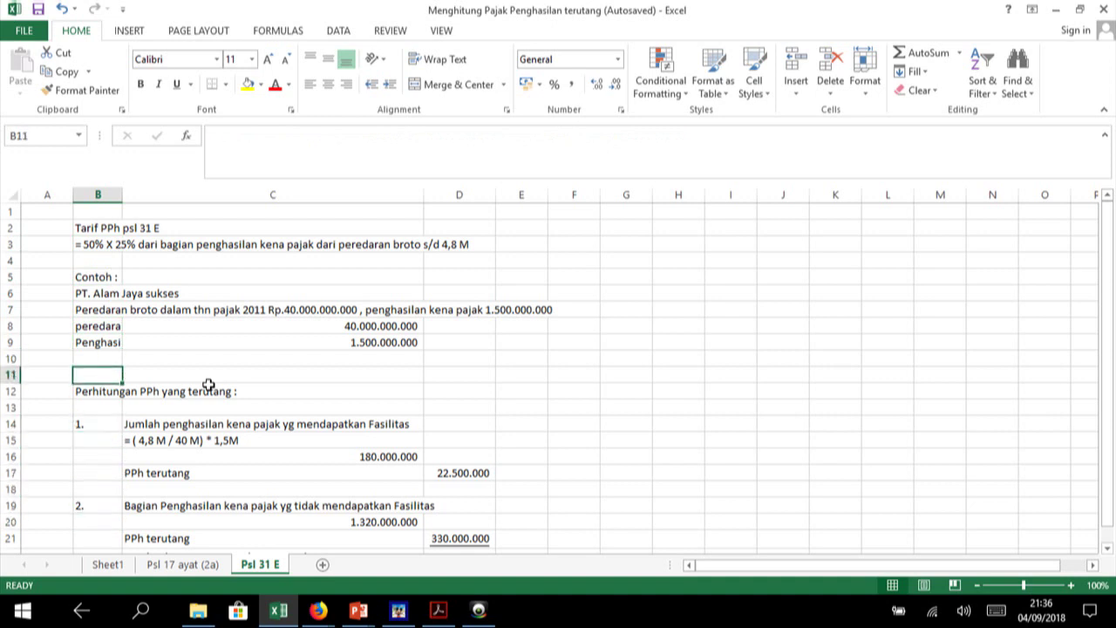
pyautogui.press('Up')
pyautogui.press('Up')
pyautogui.press('Up')
pyautogui.press('Up')
pyautogui.press('Right')
pyautogui.press('Down')
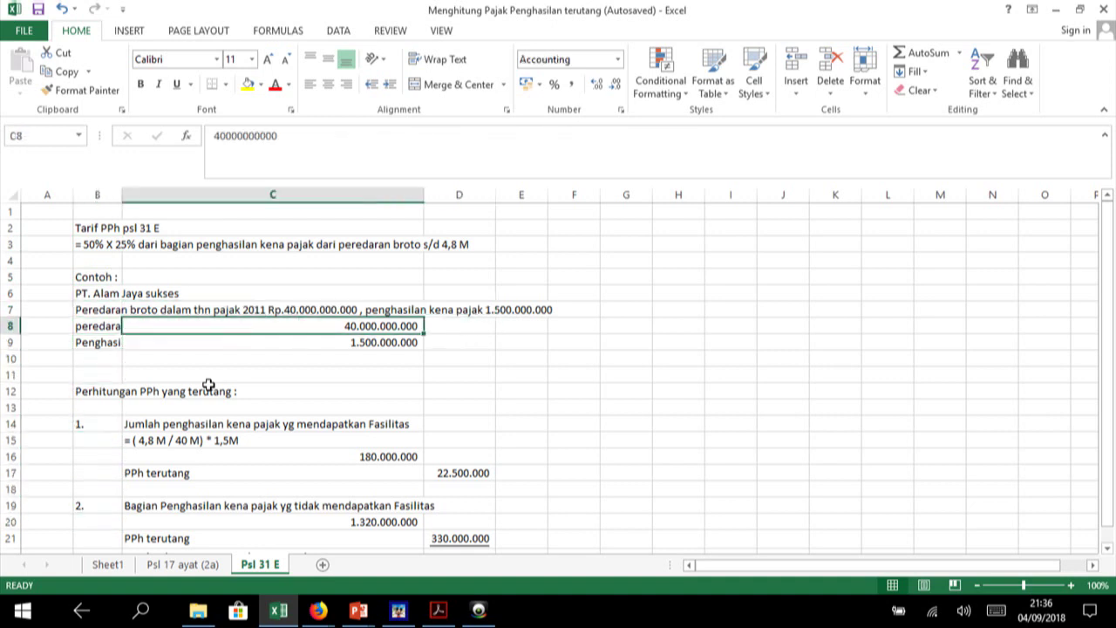
pyautogui.press('Left')
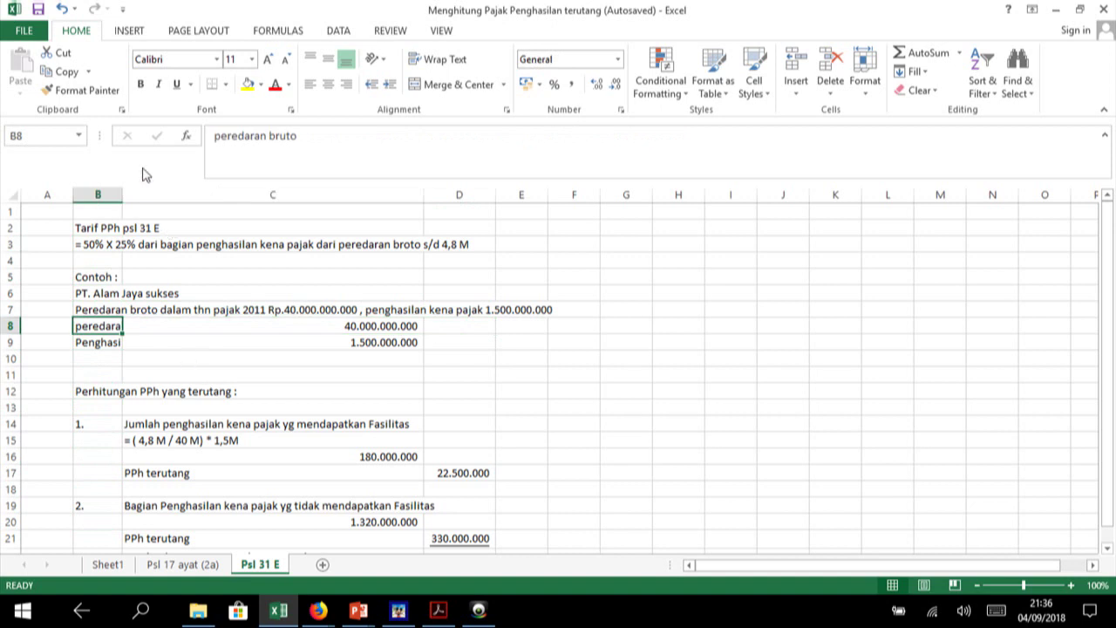
# - Widen column B to reveal the full peredaran bruto label, then review the column C figures
pyautogui.moveTo(122, 193); pyautogui.dragTo(166, 194)
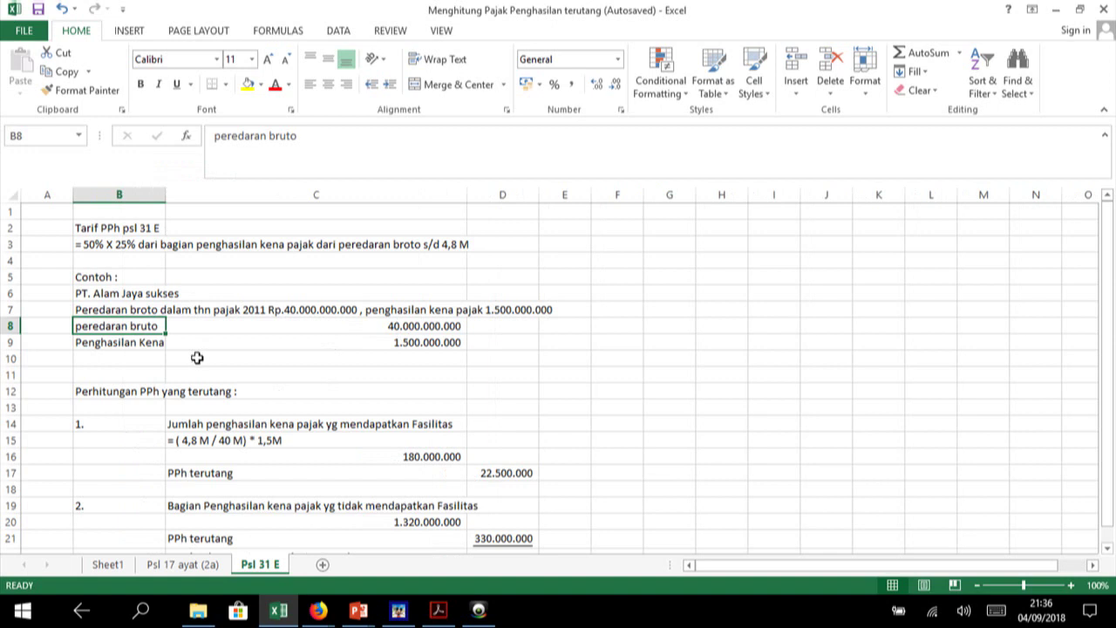
pyautogui.click(396, 355)
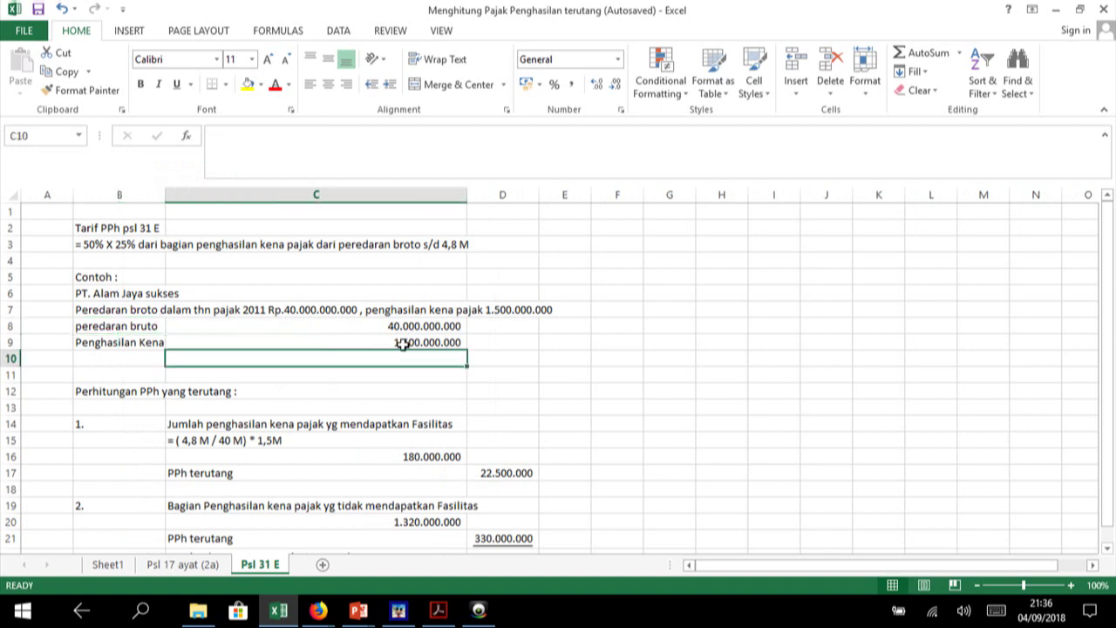
pyautogui.click(403, 343)
pyautogui.click(321, 440)
pyautogui.press('Down')
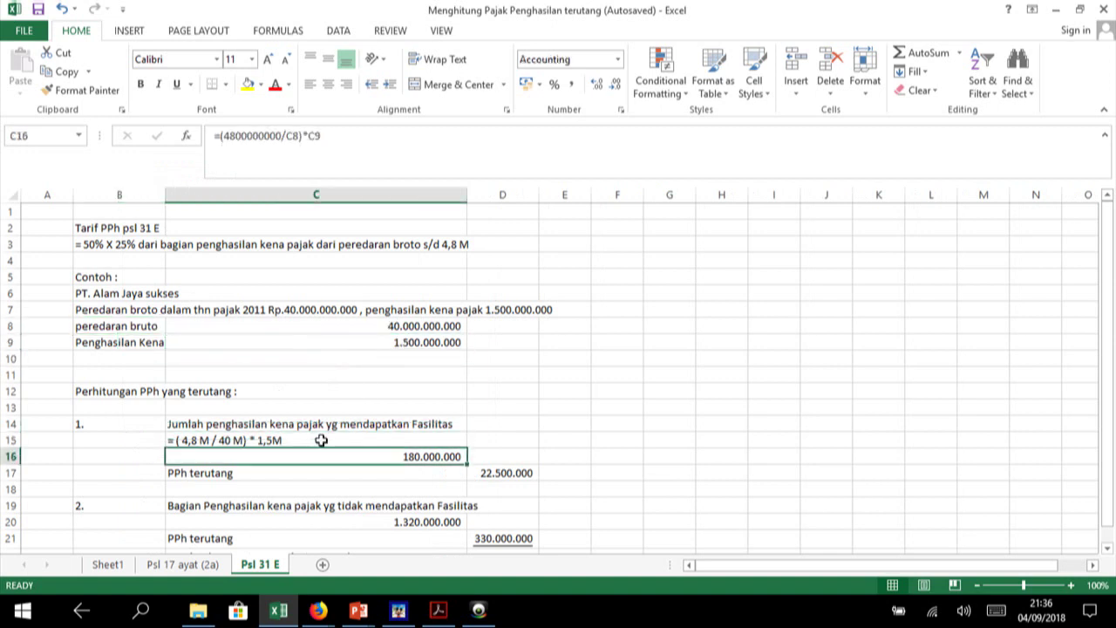
pyautogui.press('Down')
pyautogui.press('Down')
pyautogui.press('Down')
pyautogui.press('Down')
pyautogui.press('Down')
pyautogui.press('Down')
pyautogui.press('Down')
pyautogui.press('Down')
pyautogui.press('Down')
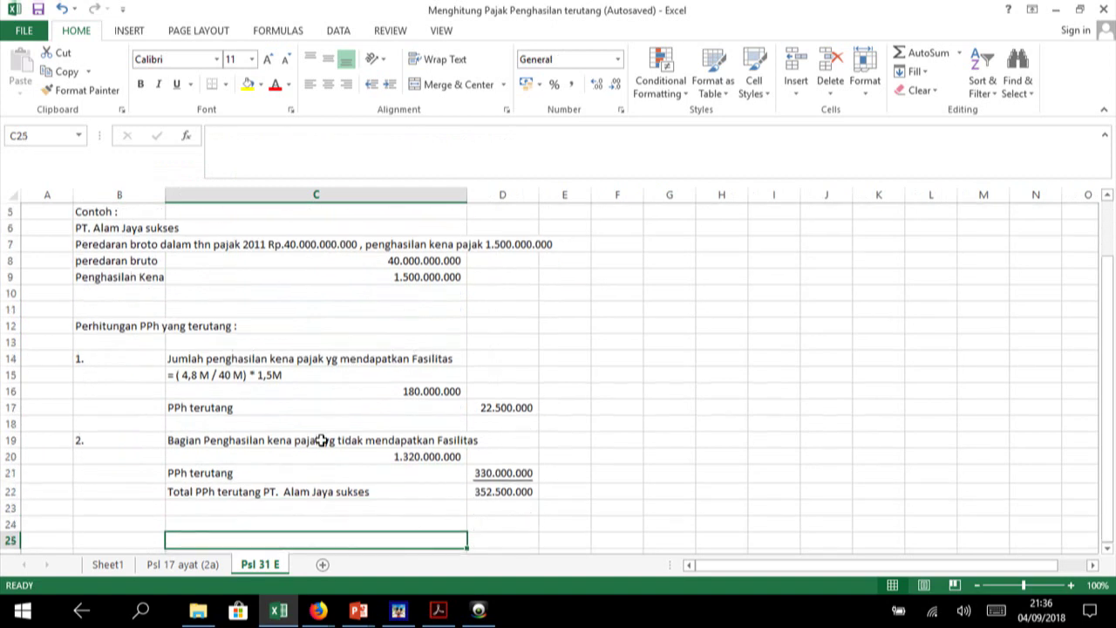
pyautogui.press('Up')
pyautogui.press('Up')
pyautogui.press('Up')
pyautogui.press('Up')
pyautogui.press('Up')
pyautogui.press('Up')
pyautogui.press('Up')
pyautogui.press('Up')
pyautogui.press('Up')
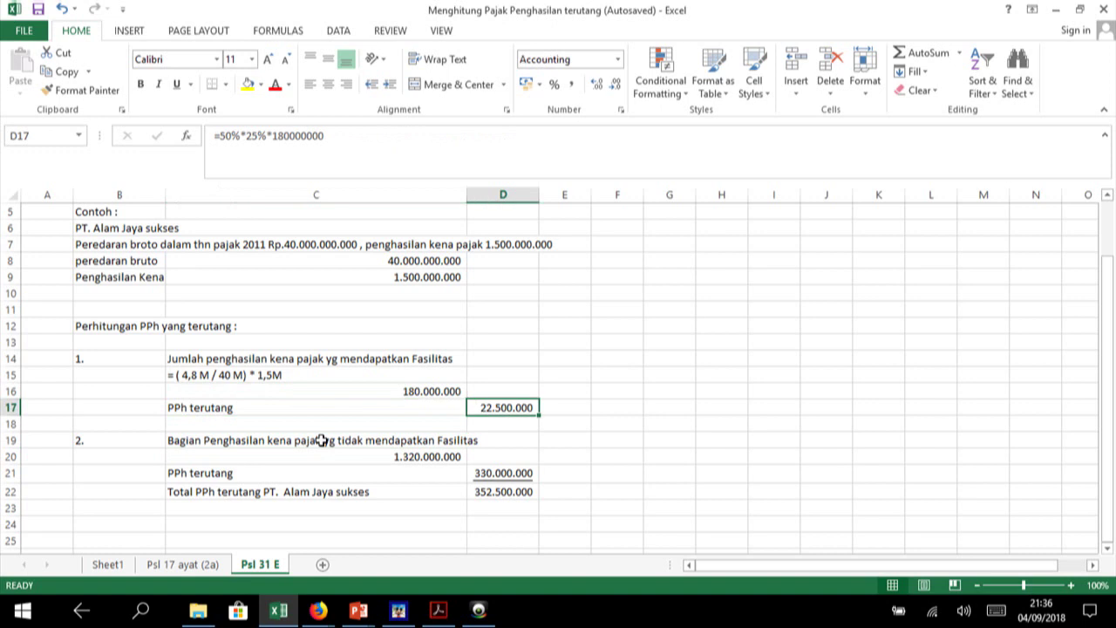
# - Append '( 50% x 25% x Penghasilan Kena Pajak )' to C17 and '( 25% x Penghasilan Kena Pajak )' to C21
pyautogui.doubleClick(372, 406)
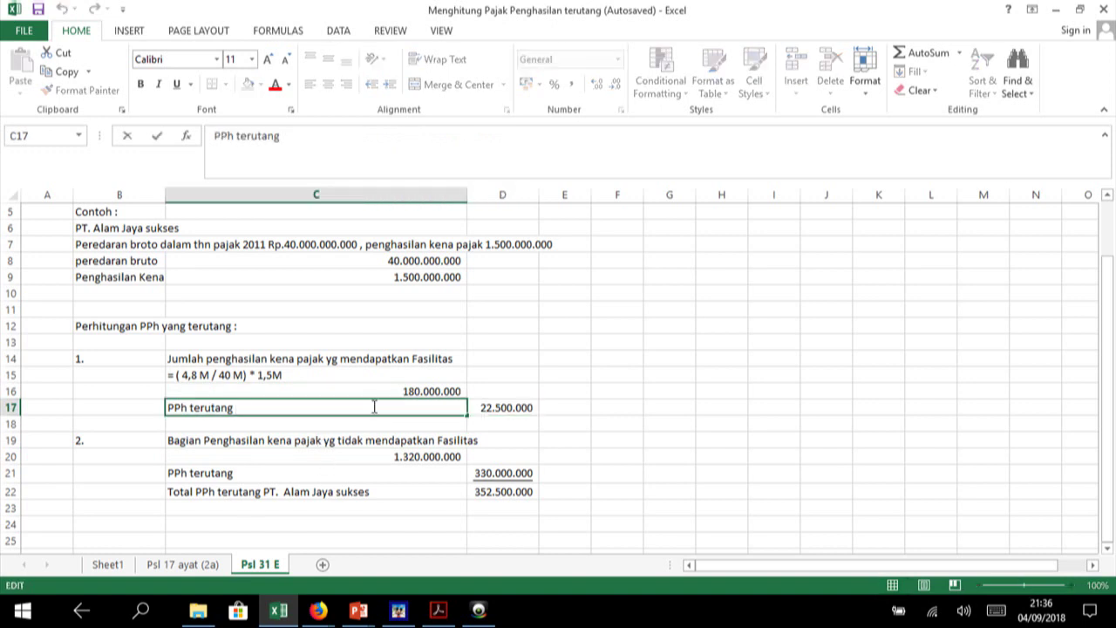
pyautogui.write('(')
pyautogui.write(' 50 x')
pyautogui.press('BackSpace')
pyautogui.press('BackSpace')
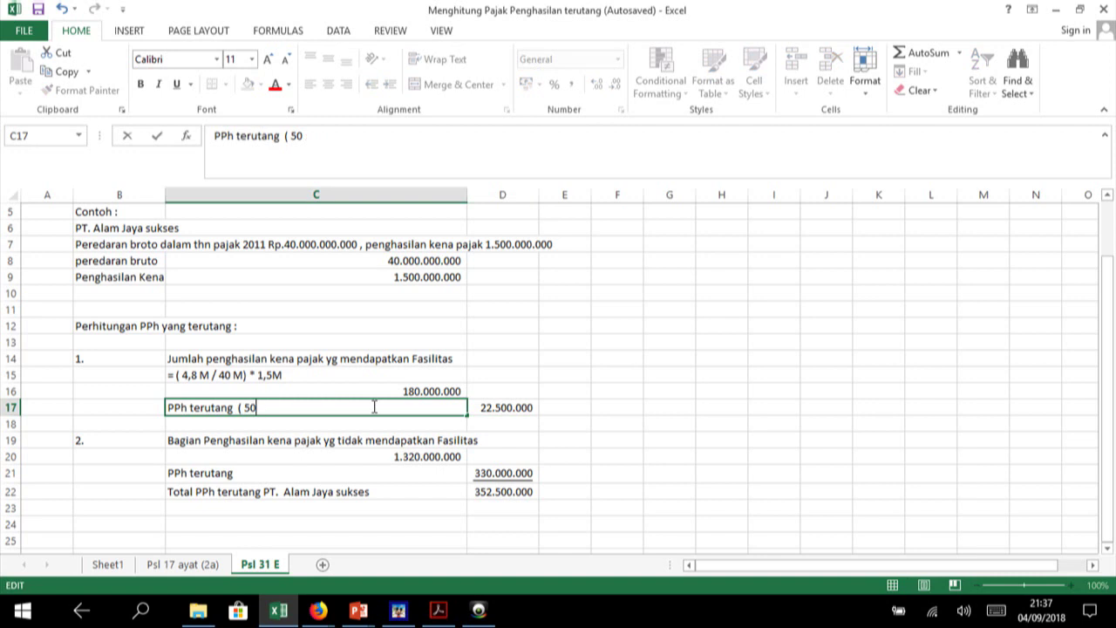
pyautogui.write('% x ')
pyautogui.write('25%')
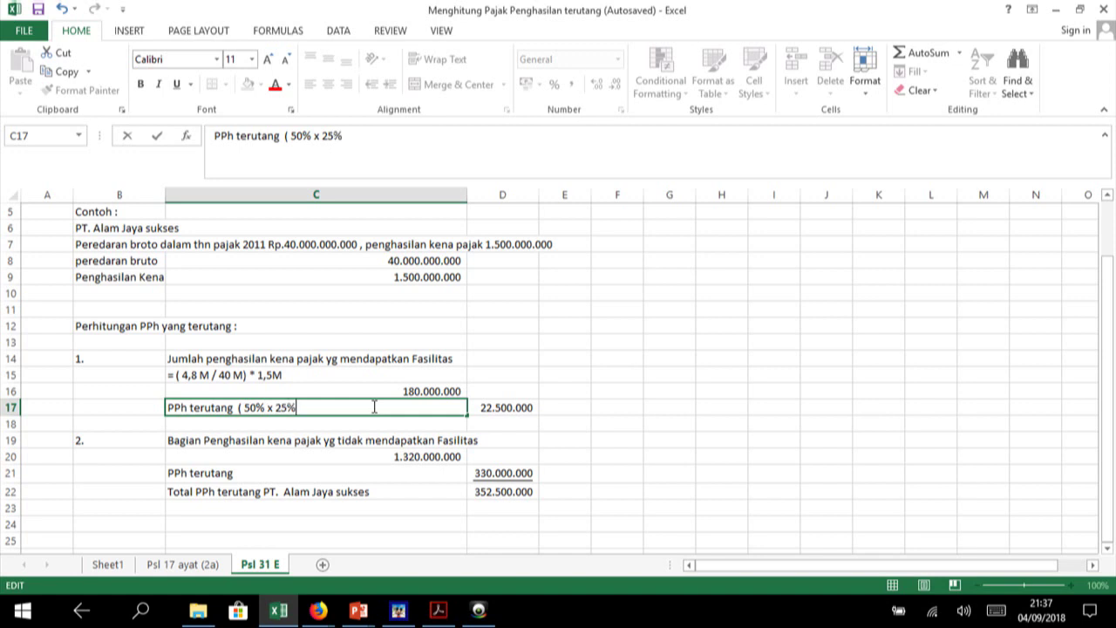
pyautogui.write(' x')
pyautogui.write(' Pen')
pyautogui.write('ghasilan Kena ')
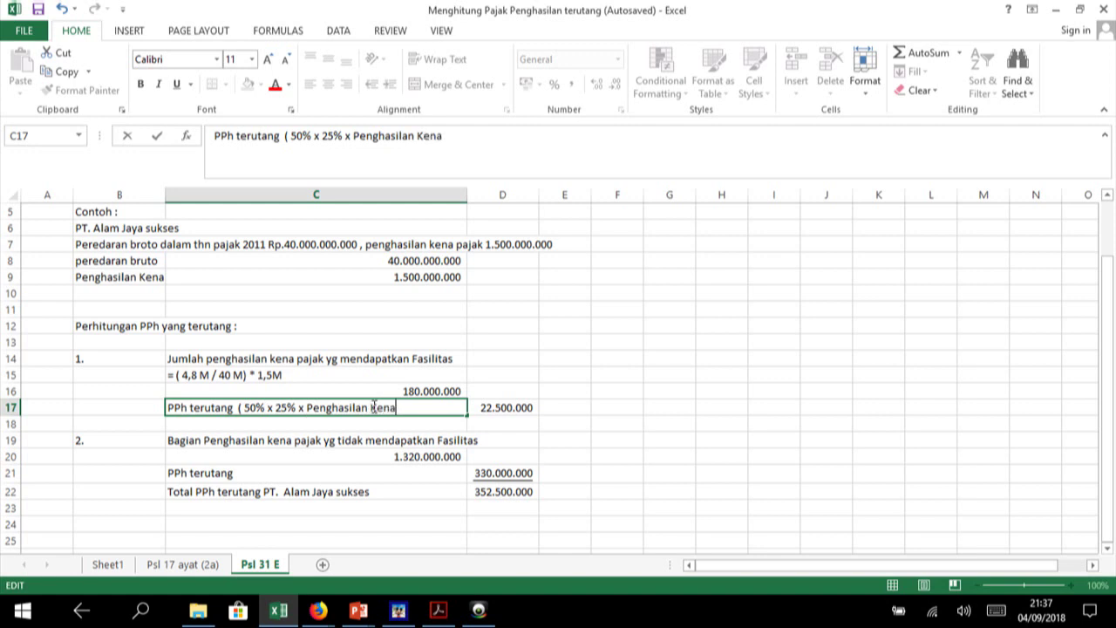
pyautogui.write('Pajak )')
pyautogui.press('Return')
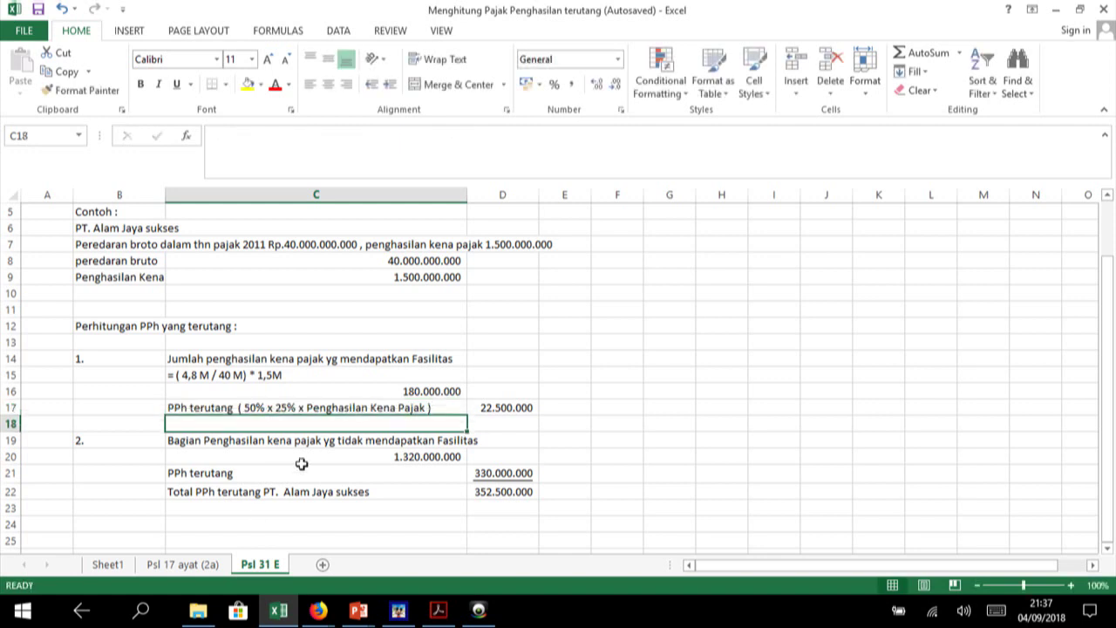
pyautogui.doubleClick(295, 473)
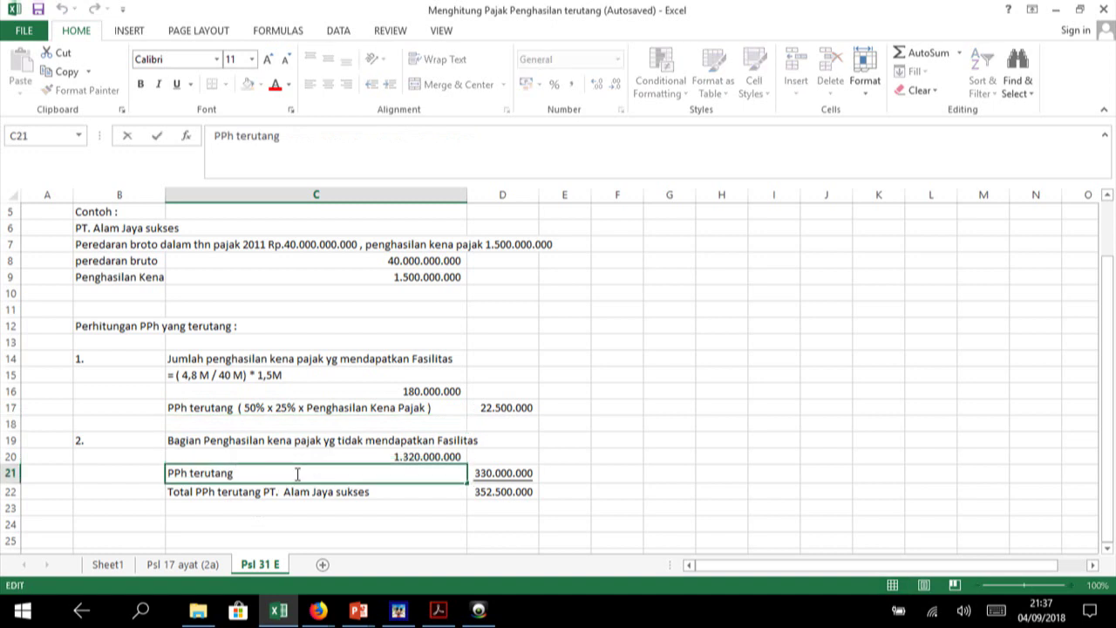
pyautogui.write('( ')
pyautogui.write('25%')
pyautogui.write(' x')
pyautogui.write(' Pengh')
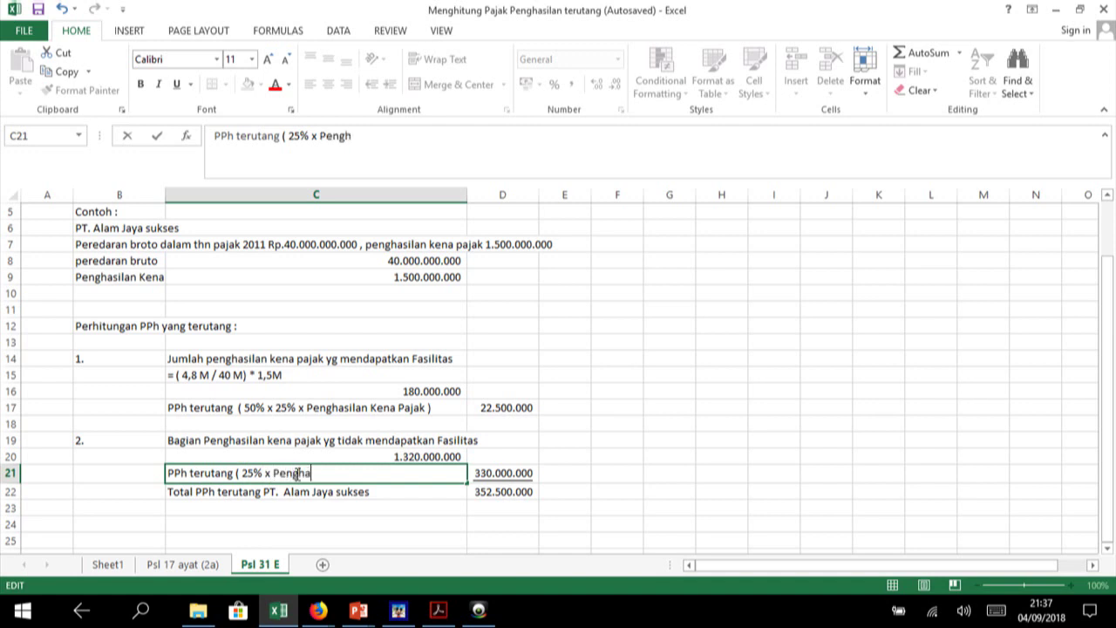
pyautogui.write('asilan Kena P')
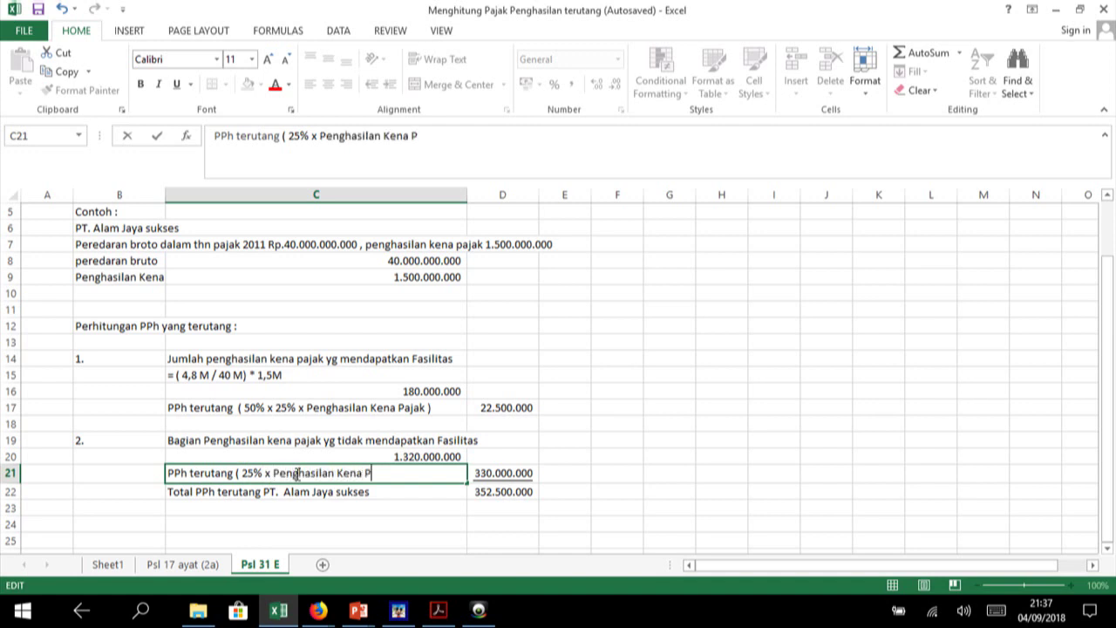
pyautogui.write('ajak )')
pyautogui.press('Return')
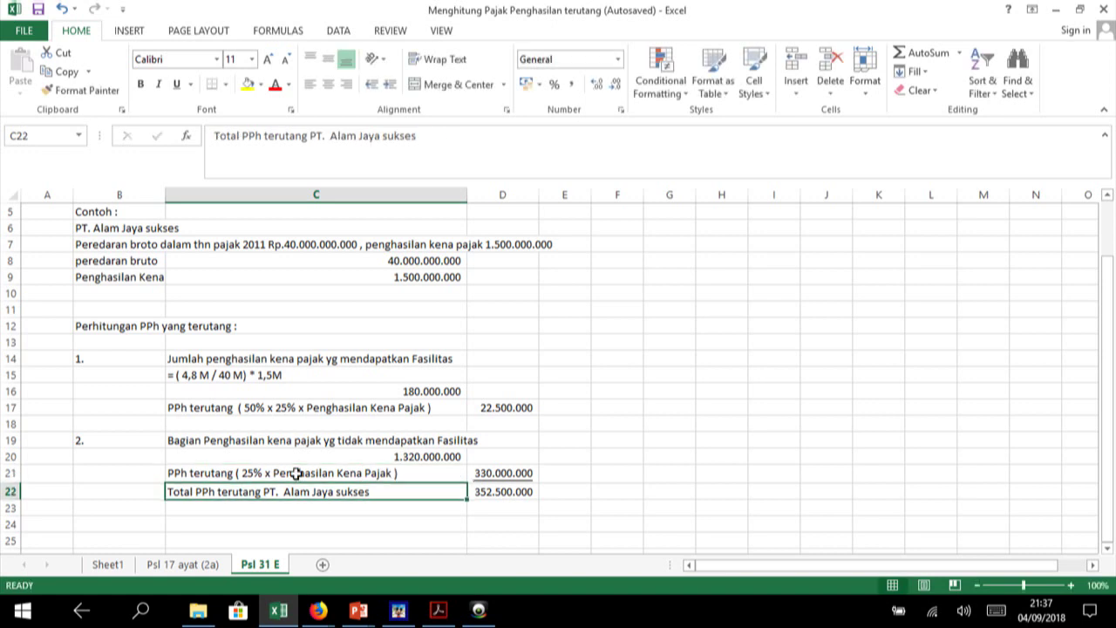
pyautogui.press('Up')
pyautogui.press('Right')
pyautogui.press('Up')
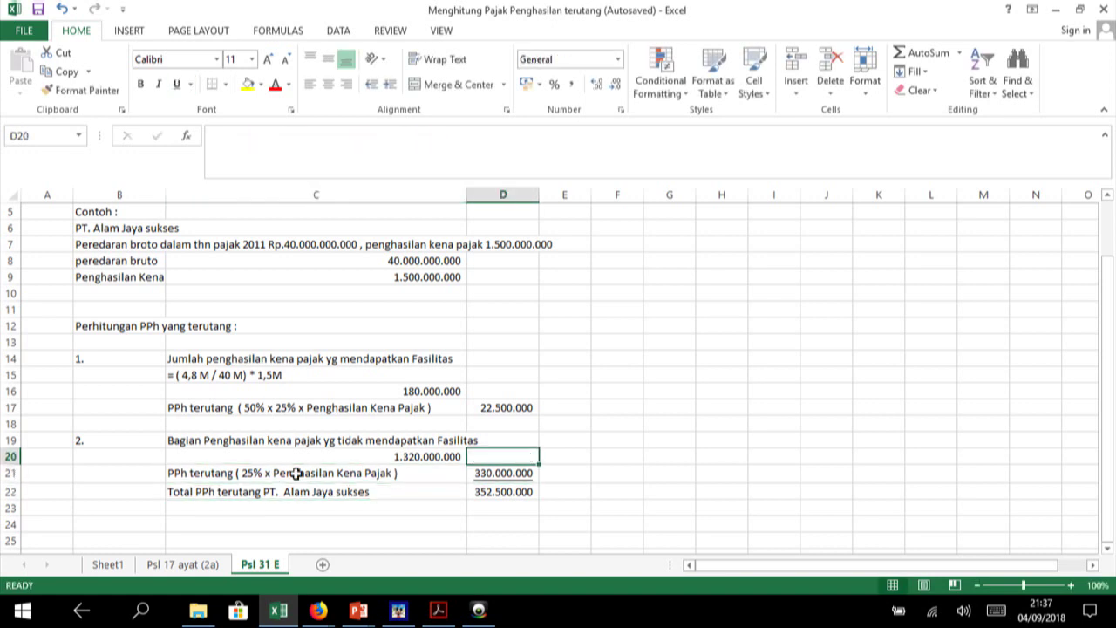
pyautogui.press('Up')
pyautogui.press('Up')
pyautogui.press('Up')
pyautogui.press('Up')
pyautogui.press('Up')
pyautogui.press('Up')
pyautogui.press('Up')
pyautogui.press('Up')
pyautogui.press('Up')
pyautogui.press('Up')
pyautogui.press('Up')
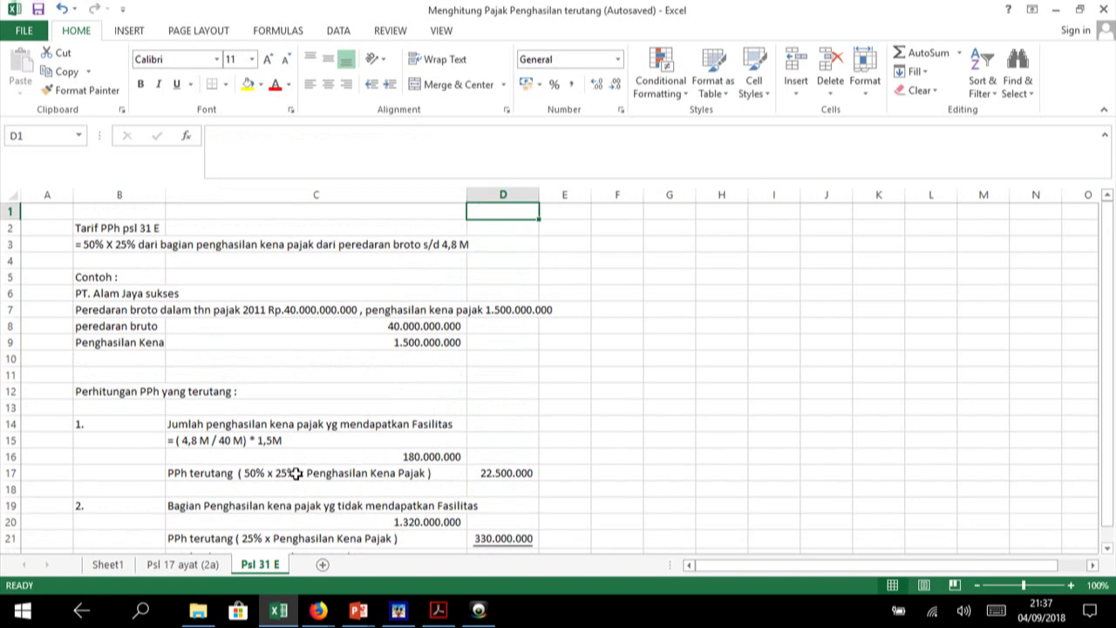
pyautogui.press('Down')
pyautogui.press('Down')
pyautogui.press('Down')
pyautogui.press('Down')
pyautogui.press('Down')
pyautogui.press('Down')
pyautogui.press('Down')
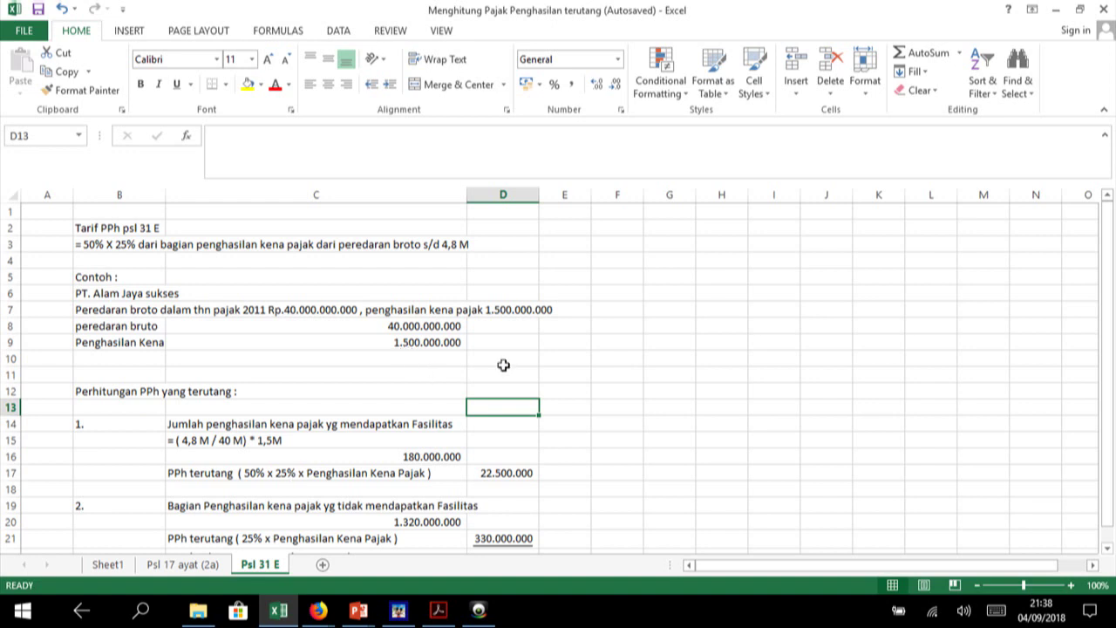
pyautogui.press('Down')
pyautogui.press('Down')
pyautogui.press('Down')
pyautogui.press('Down')
pyautogui.press('Down')
pyautogui.press('Down')
pyautogui.press('Down')
pyautogui.press('Down')
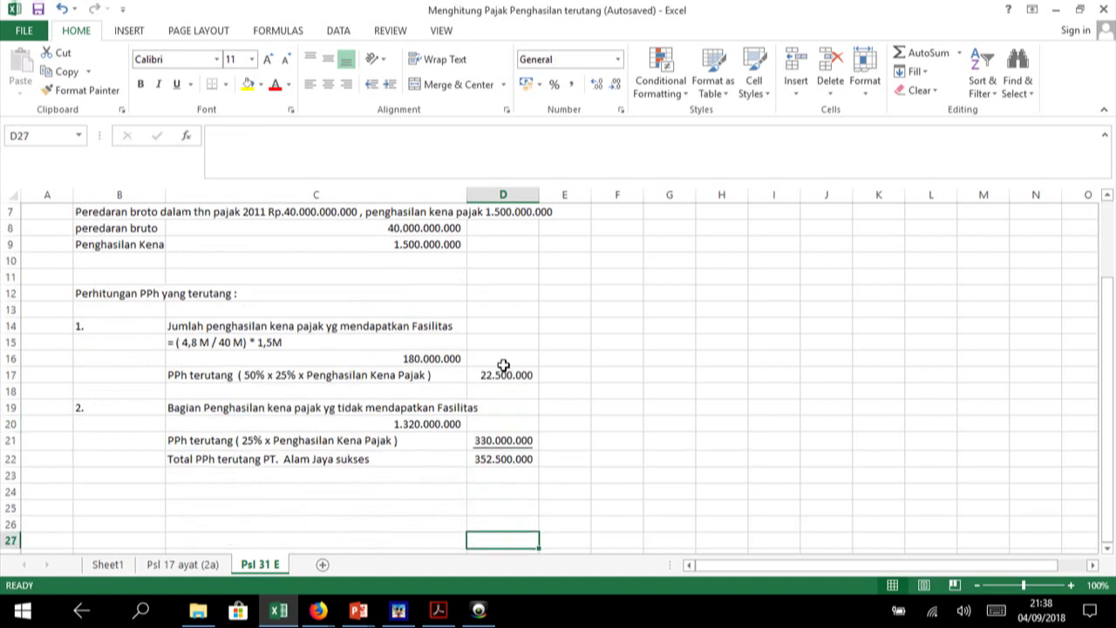
pyautogui.press('Up')
pyautogui.press('Up')
pyautogui.press('Up')
pyautogui.press('Up')
pyautogui.press('Up')
pyautogui.press('Up')
pyautogui.press('Up')
pyautogui.press('Up')
pyautogui.press('Up')
pyautogui.press('Up')
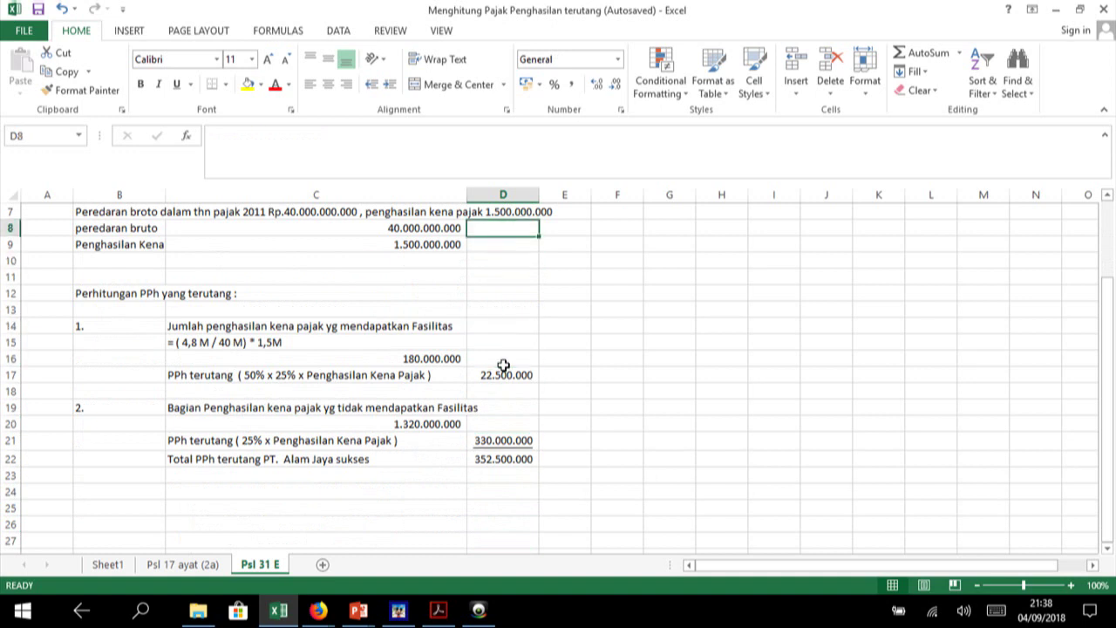
pyautogui.press('Up')
pyautogui.press('Up')
pyautogui.press('Up')
pyautogui.press('Up')
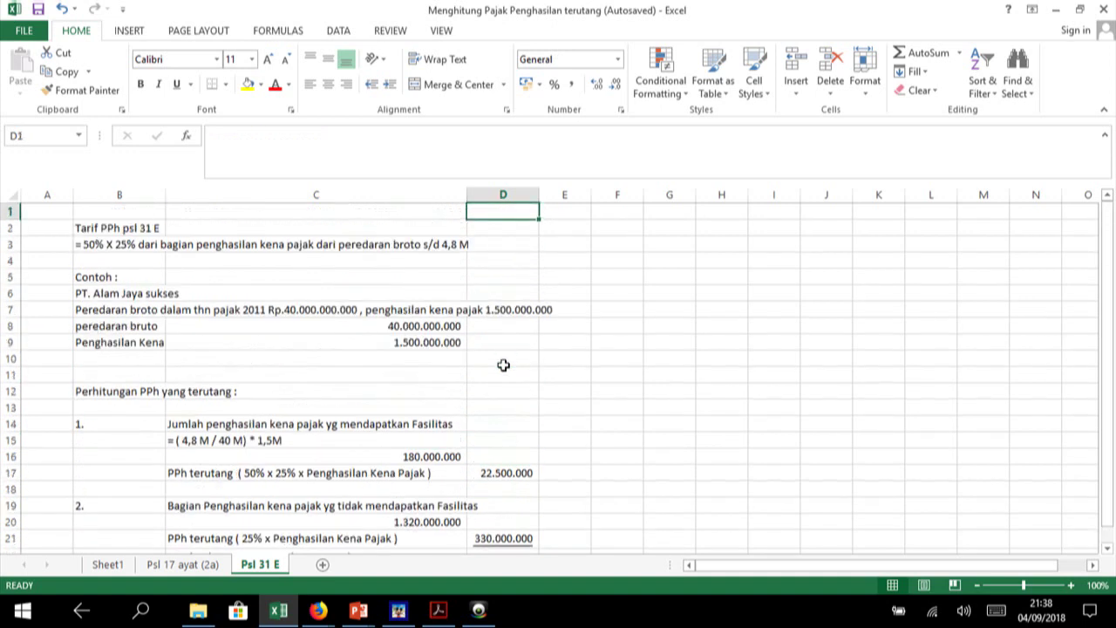